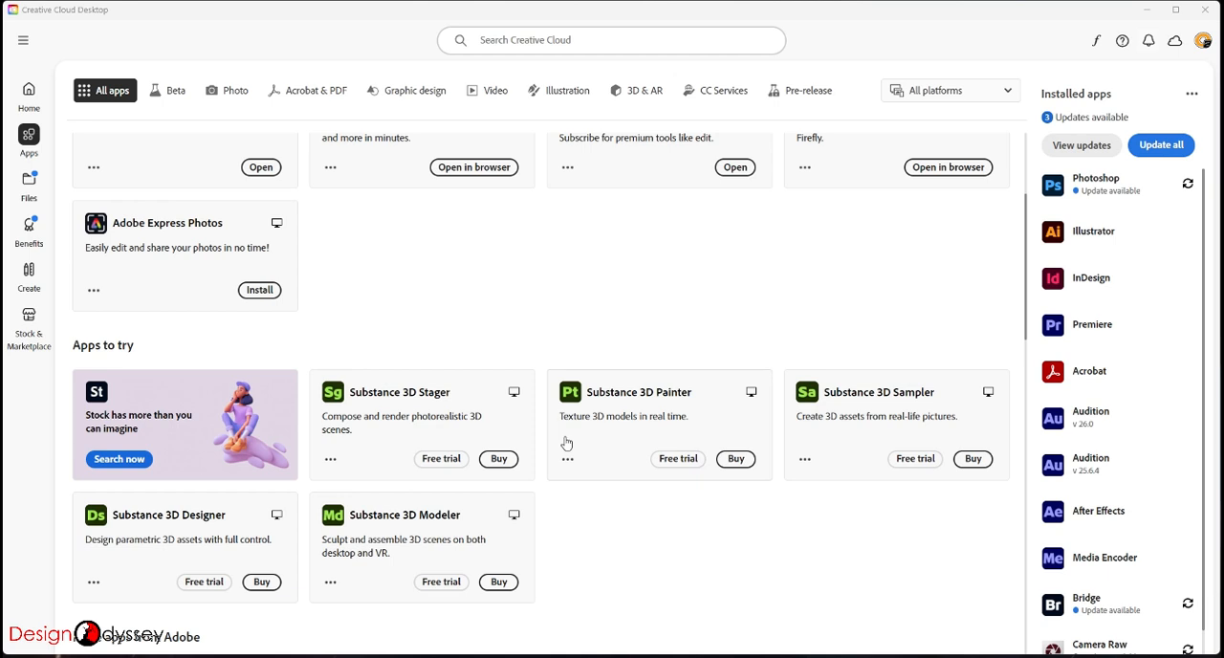
# - Switch from Creative Cloud to the desktop and start extracting the Photoshop Design and Mockup Workflow Template.rar archive
pyautogui.scroll(2, 566, 444)
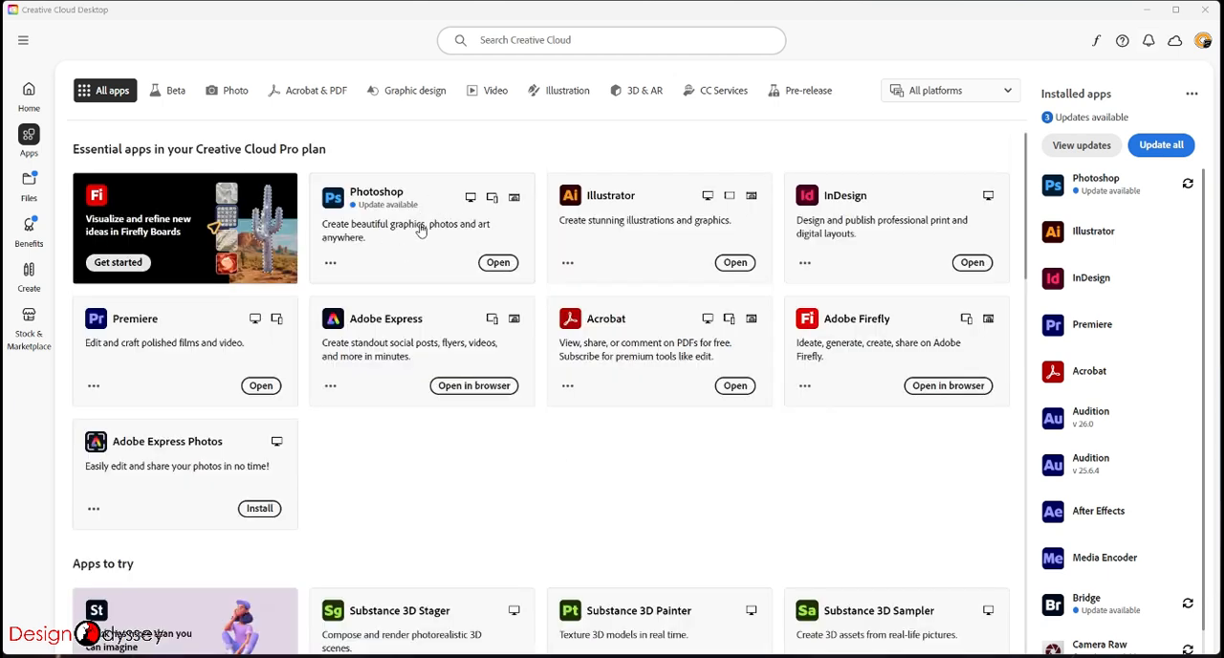
pyautogui.click(1147, 10)
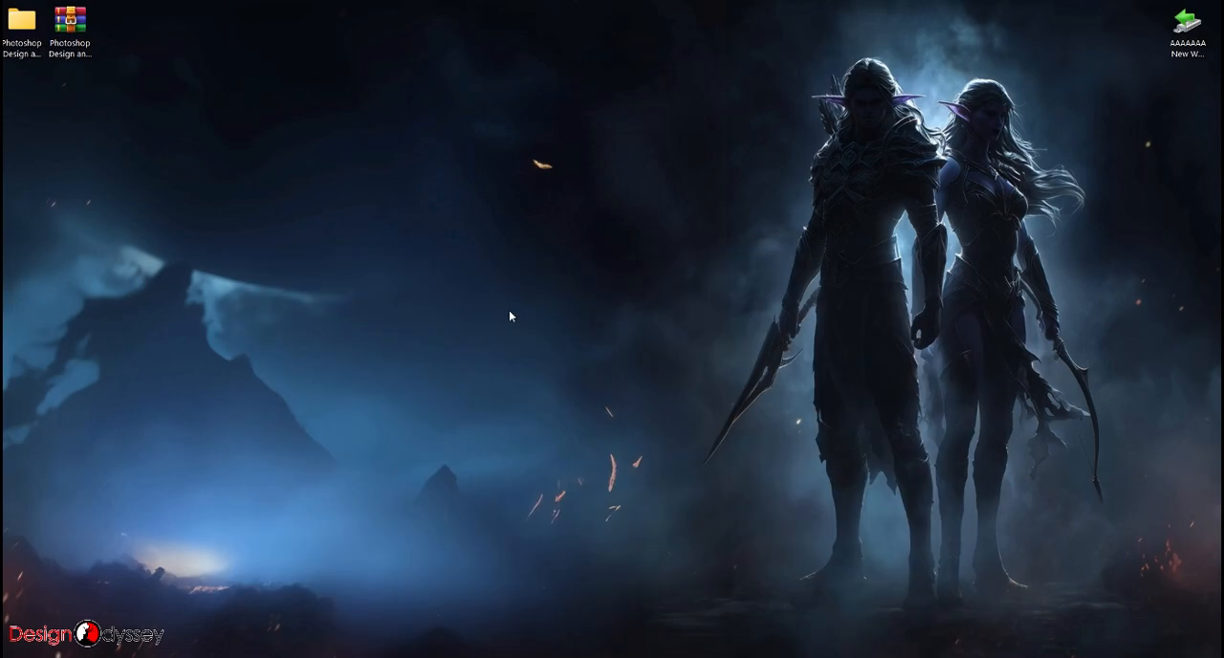
pyautogui.click(76, 26)
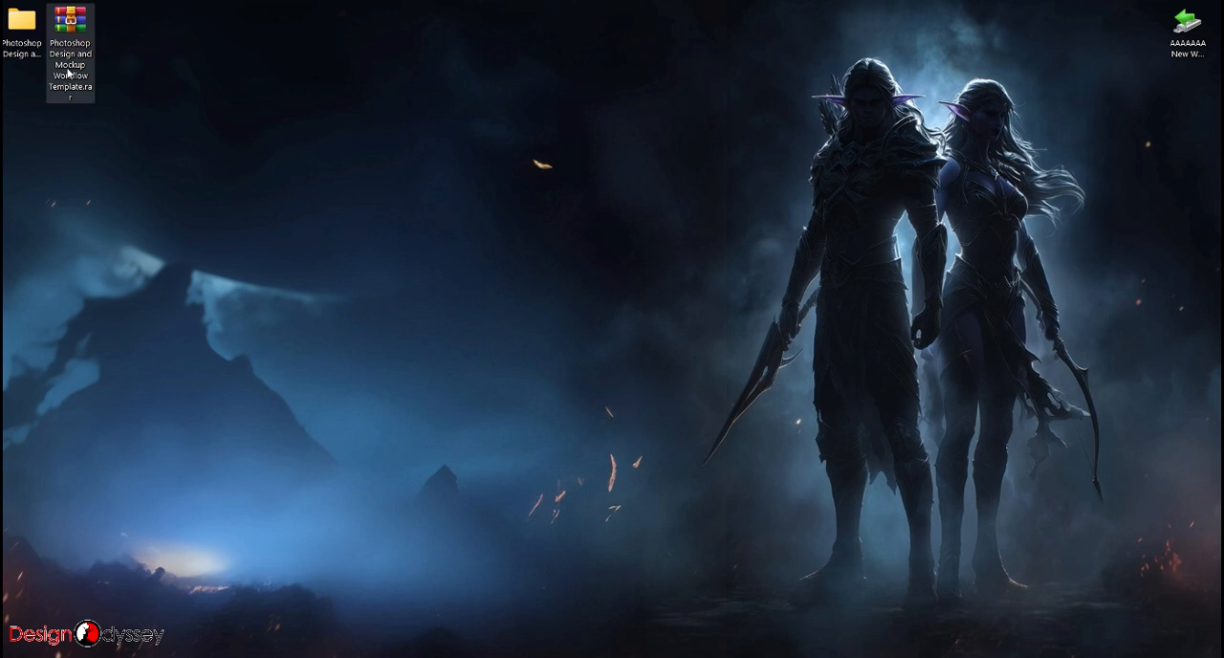
pyautogui.rightClick(74, 28)
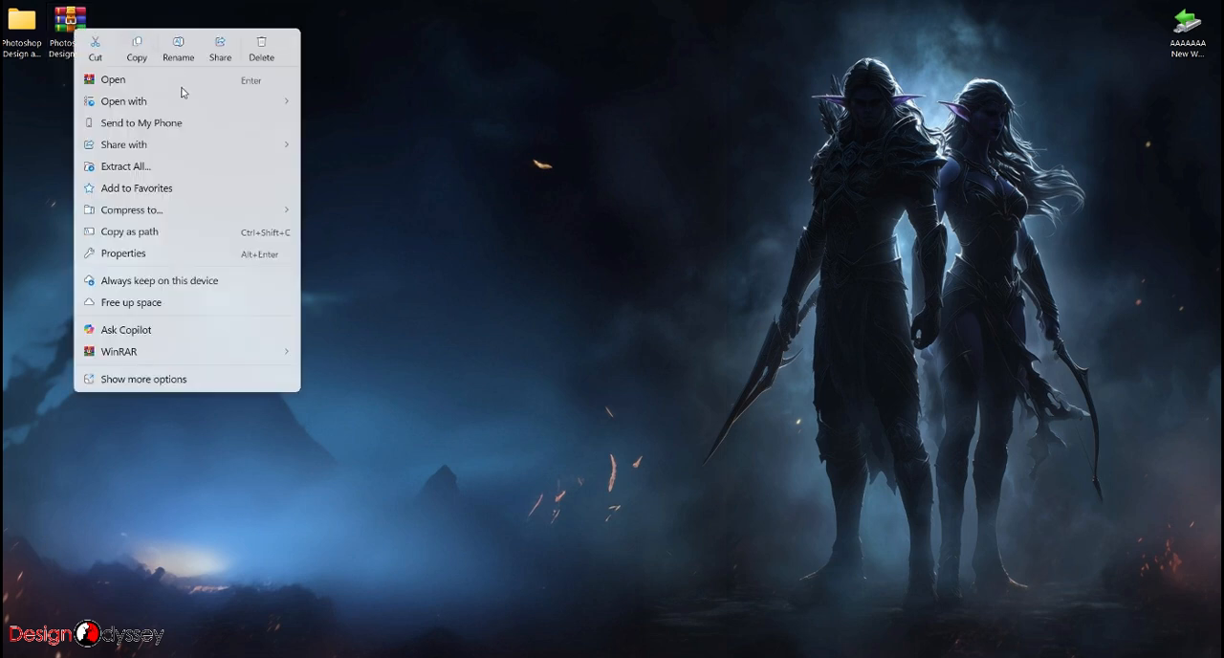
pyautogui.click(187, 169)
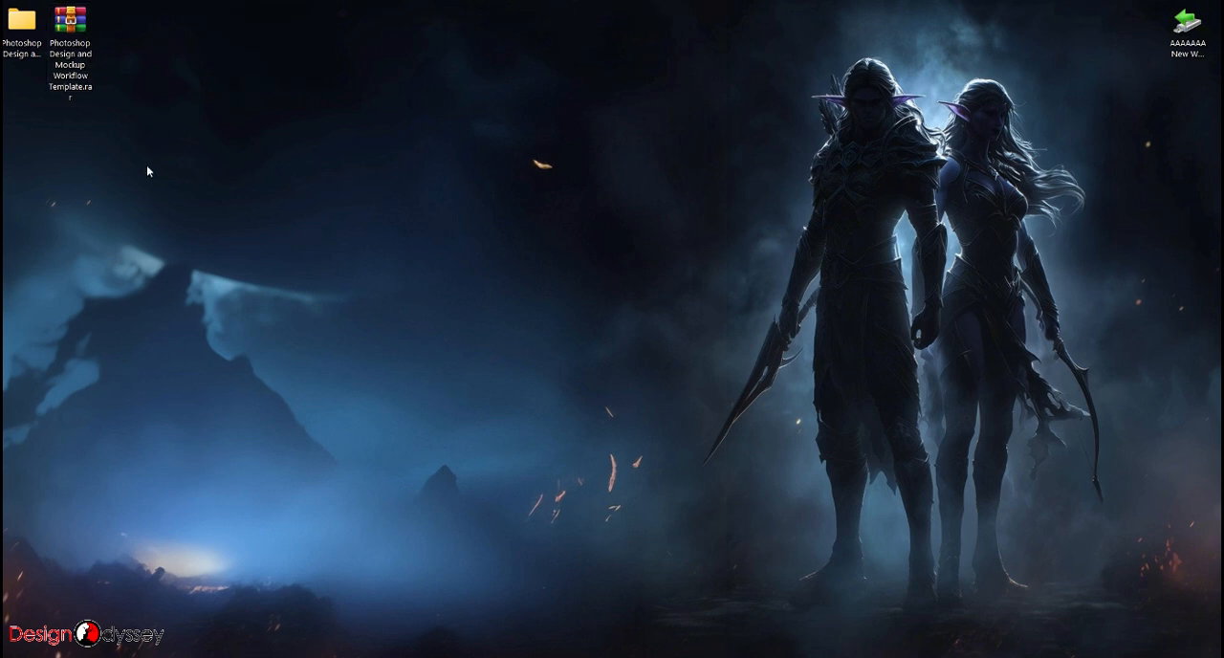
# - Open the Photoshop Design and Mockup Workflow Template folder and look over its numbered subfolders from 01 Create Design to 04 Presentations
pyautogui.click(29, 34)
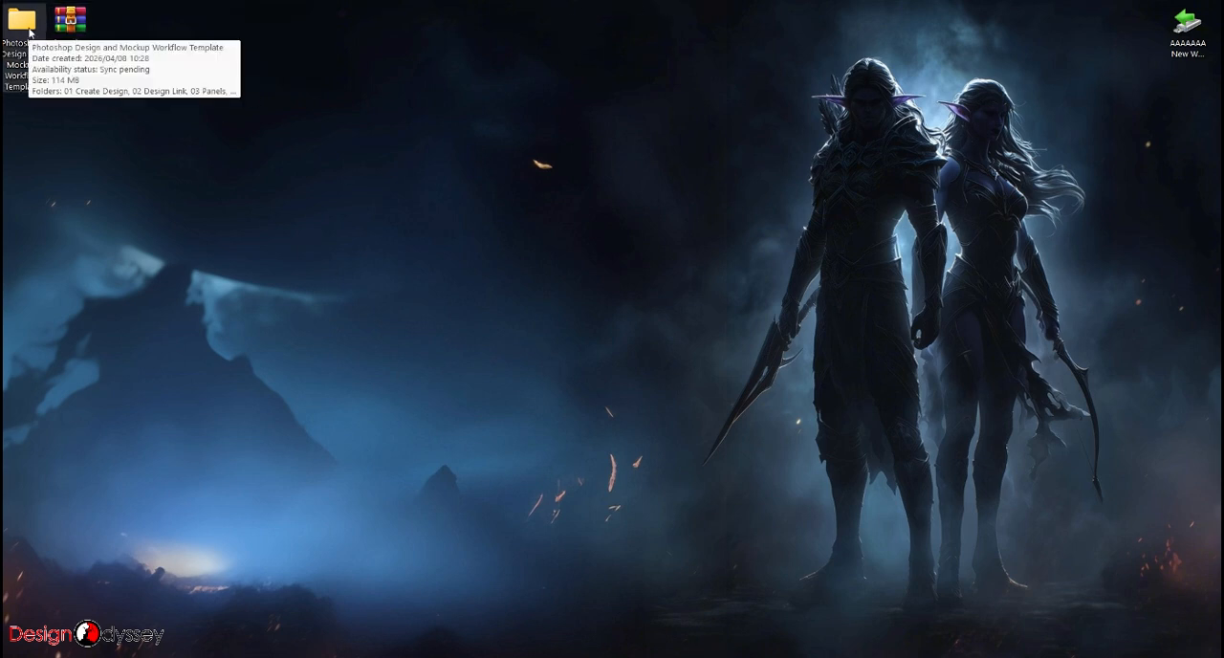
pyautogui.doubleClick(28, 33)
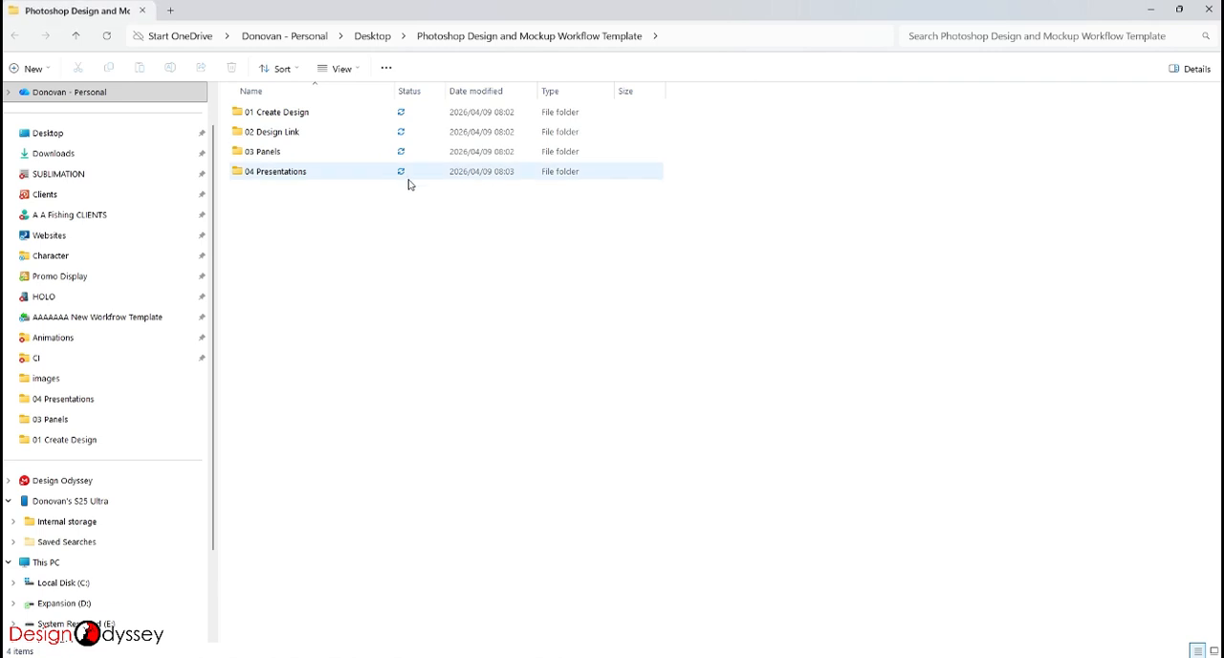
pyautogui.moveTo(333, 239); pyautogui.dragTo(267, 101)
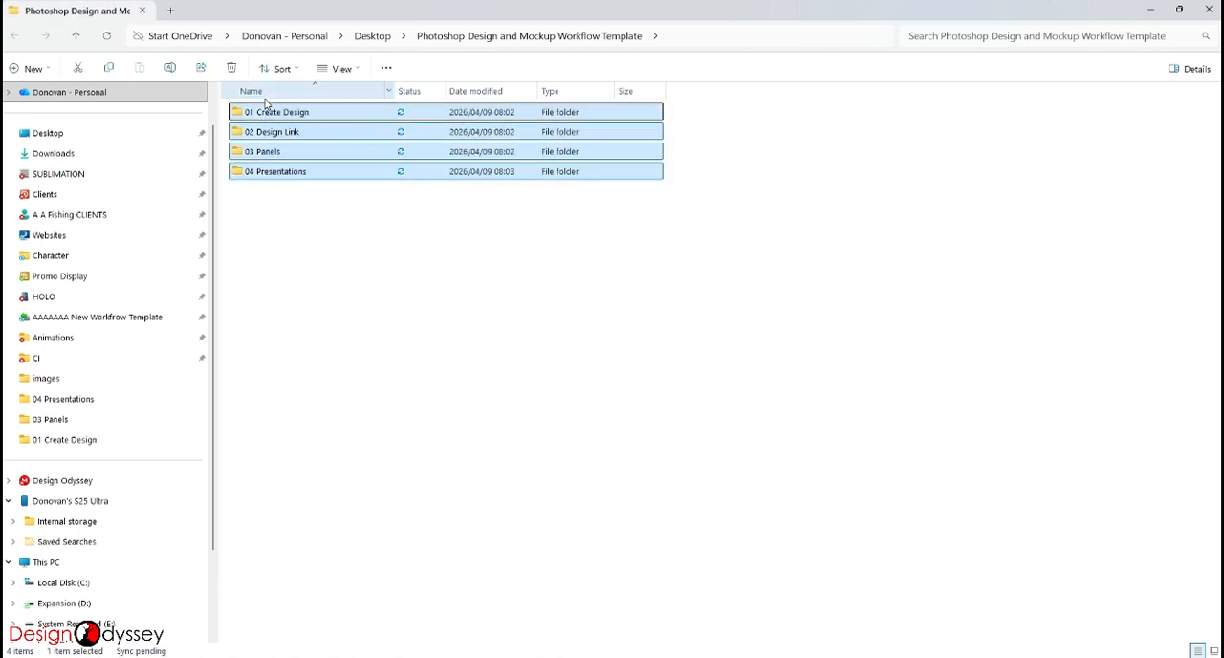
pyautogui.click(374, 257)
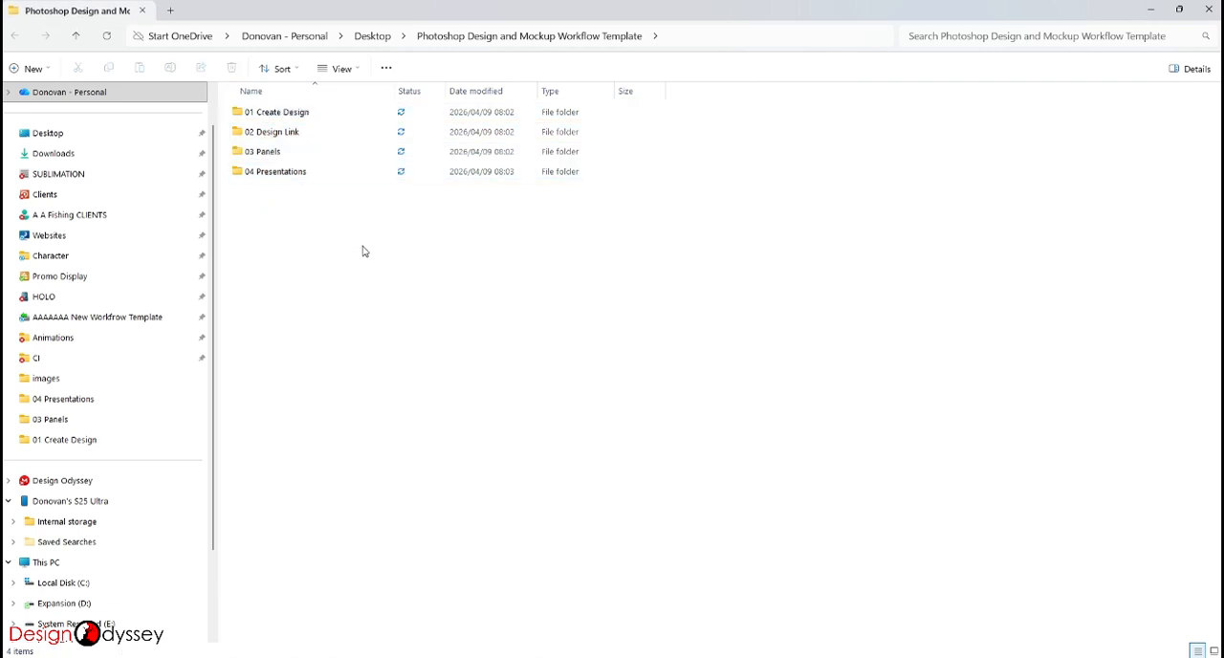
pyautogui.click(289, 117)
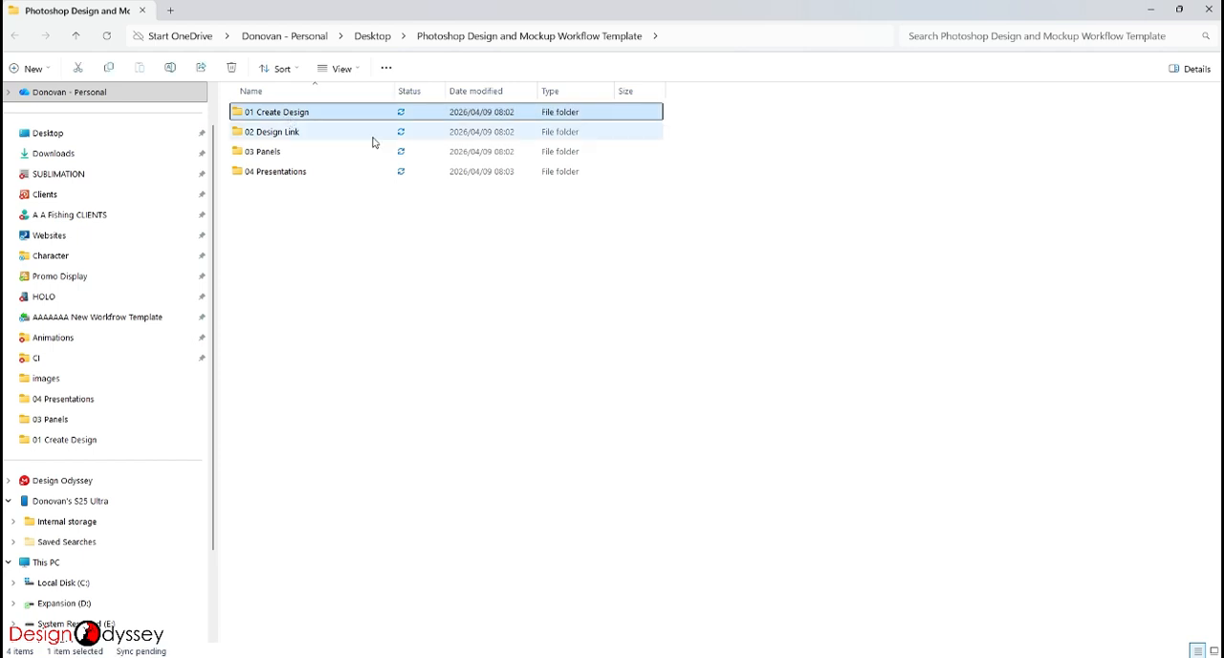
pyautogui.click(321, 137)
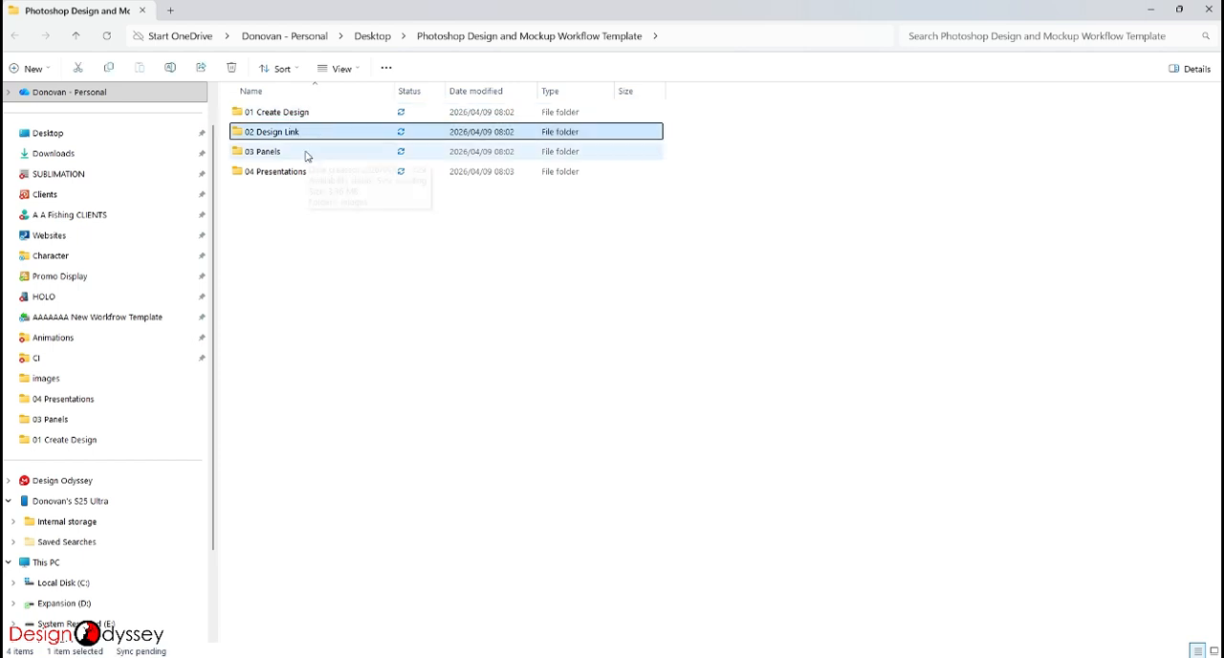
pyautogui.click(306, 153)
pyautogui.keyDown('shift'); pyautogui.click(318, 172); pyautogui.keyUp('shift')
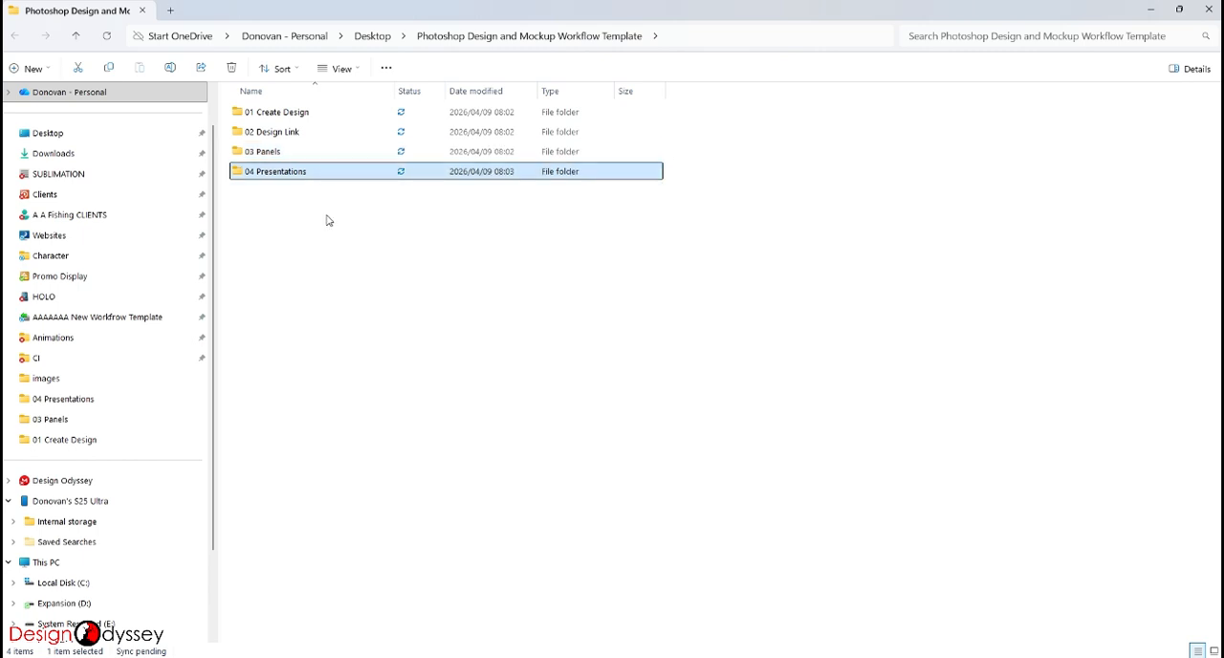
# - Inspect the contents of the 01 Create Design and 02 Design Link folders, returning to the template folder
pyautogui.doubleClick(294, 119)
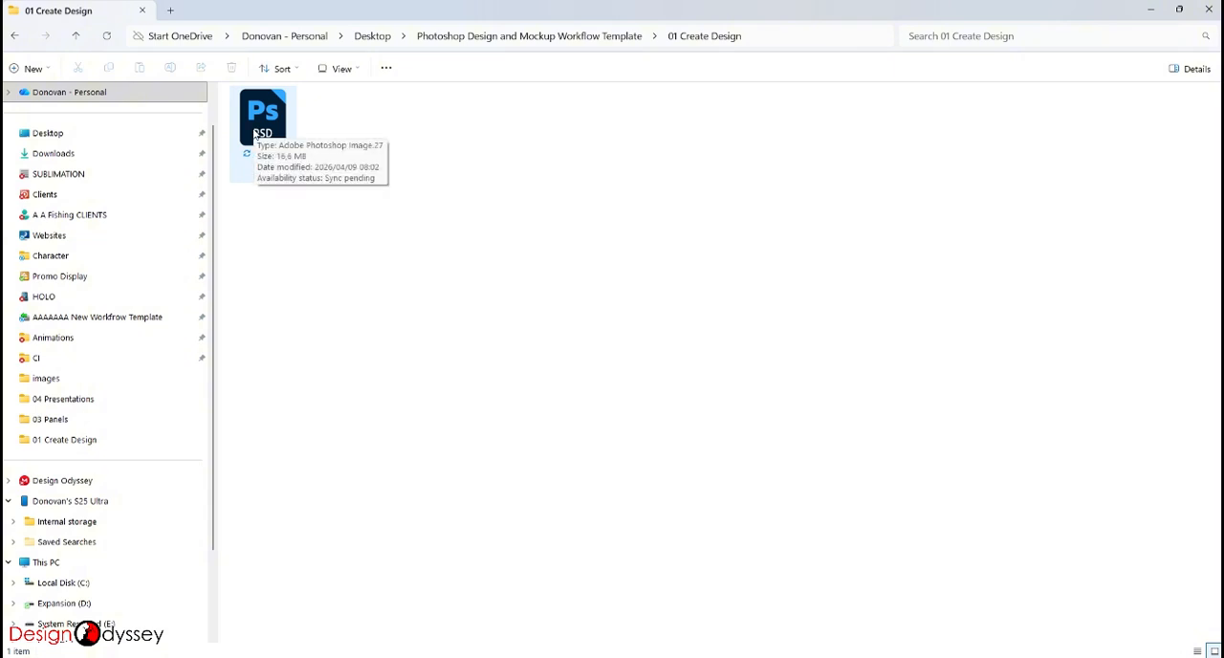
pyautogui.click(76, 36)
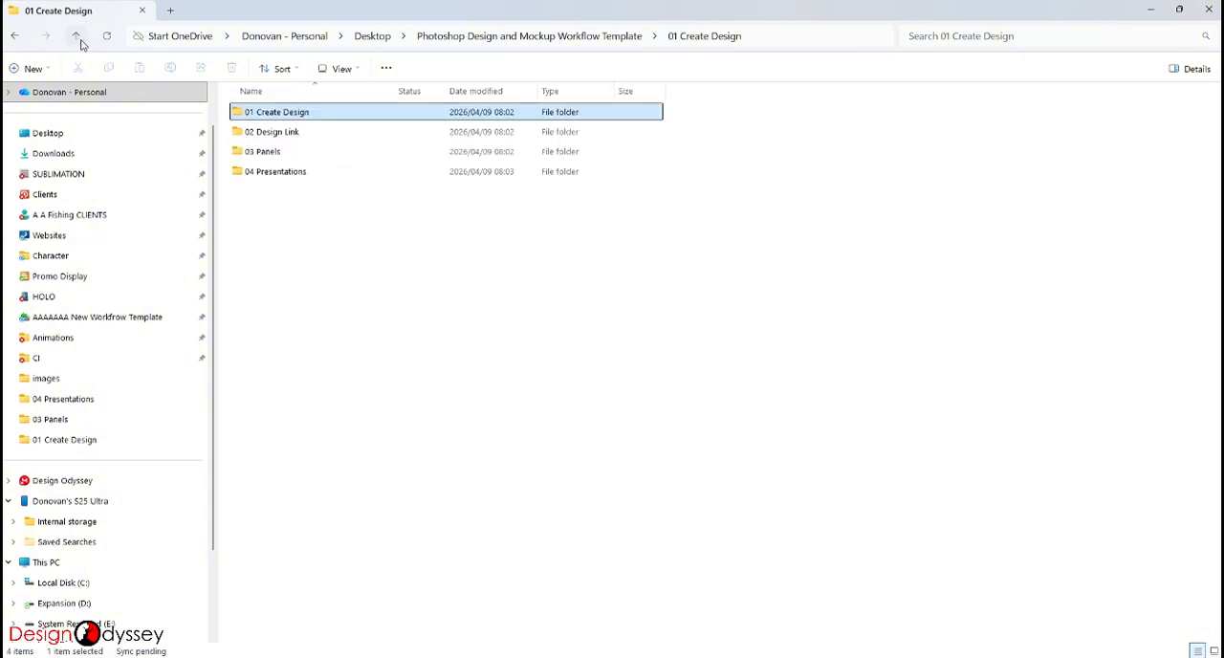
pyautogui.doubleClick(278, 134)
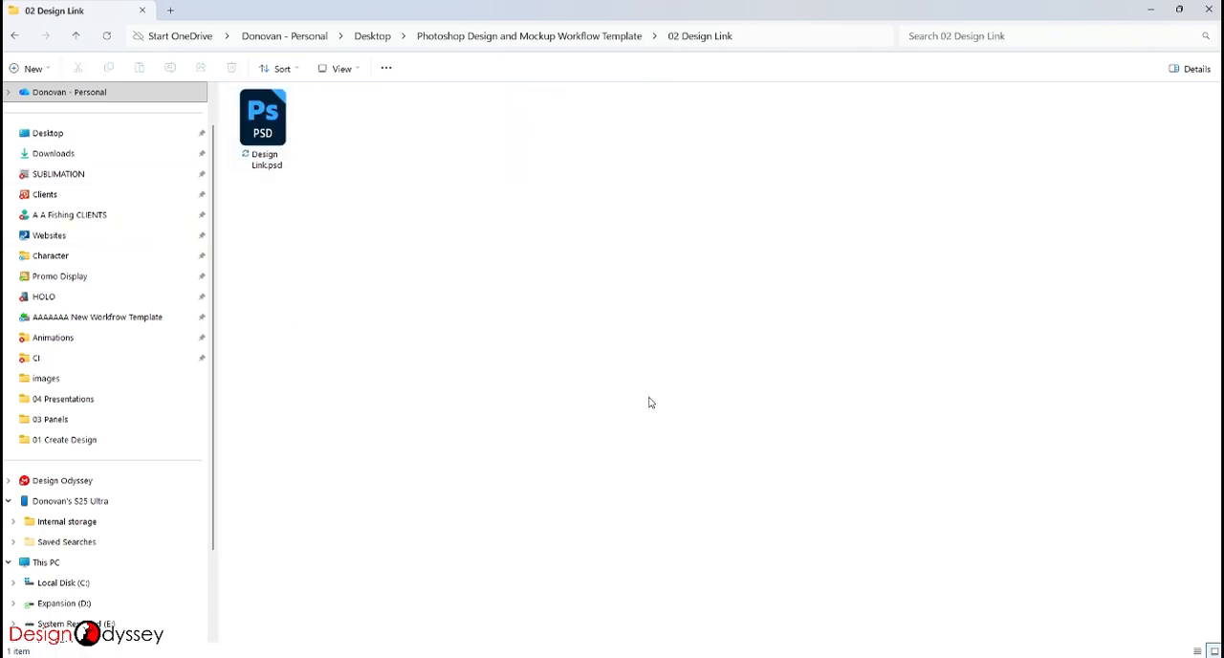
pyautogui.click(9, 37)
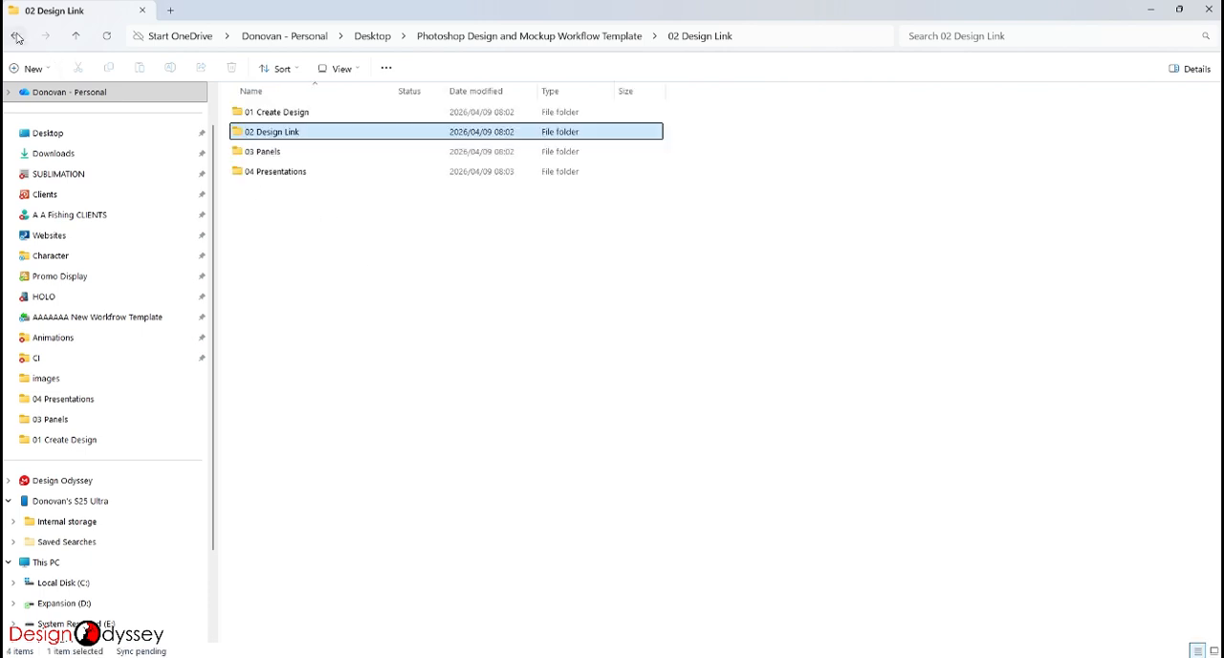
# - Examine the panel images and the Names subfolder inside 03 Panels, and return to the template folder
pyautogui.click(277, 155)
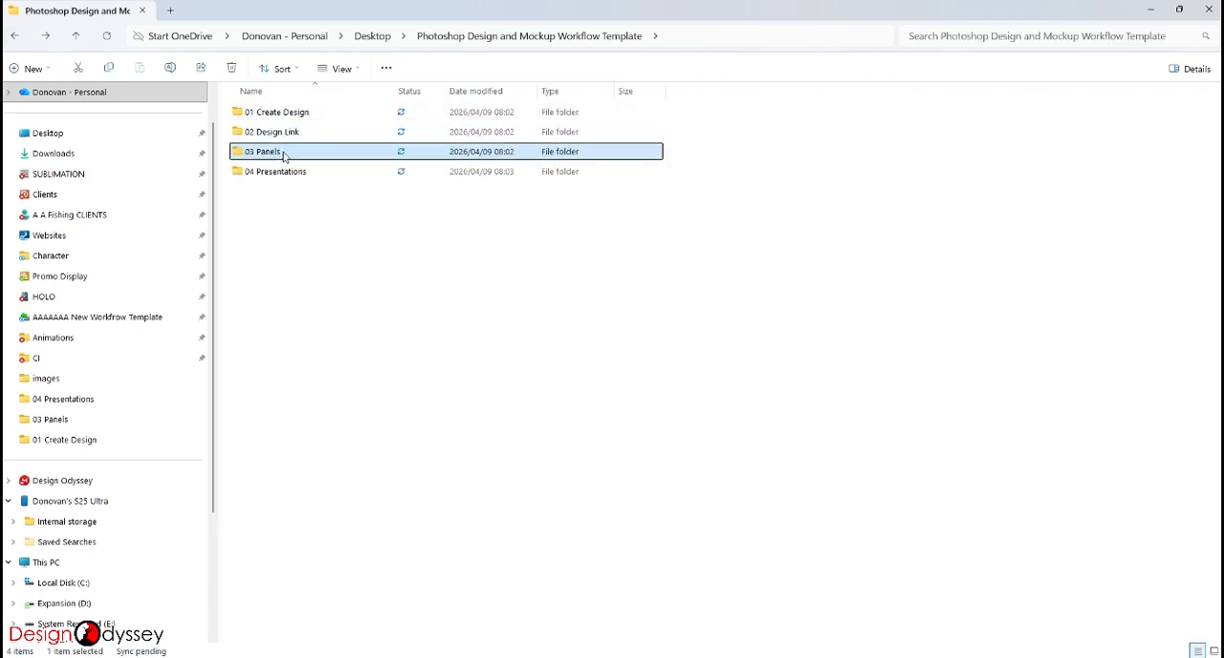
pyautogui.doubleClick(284, 156)
pyautogui.doubleClick(268, 115)
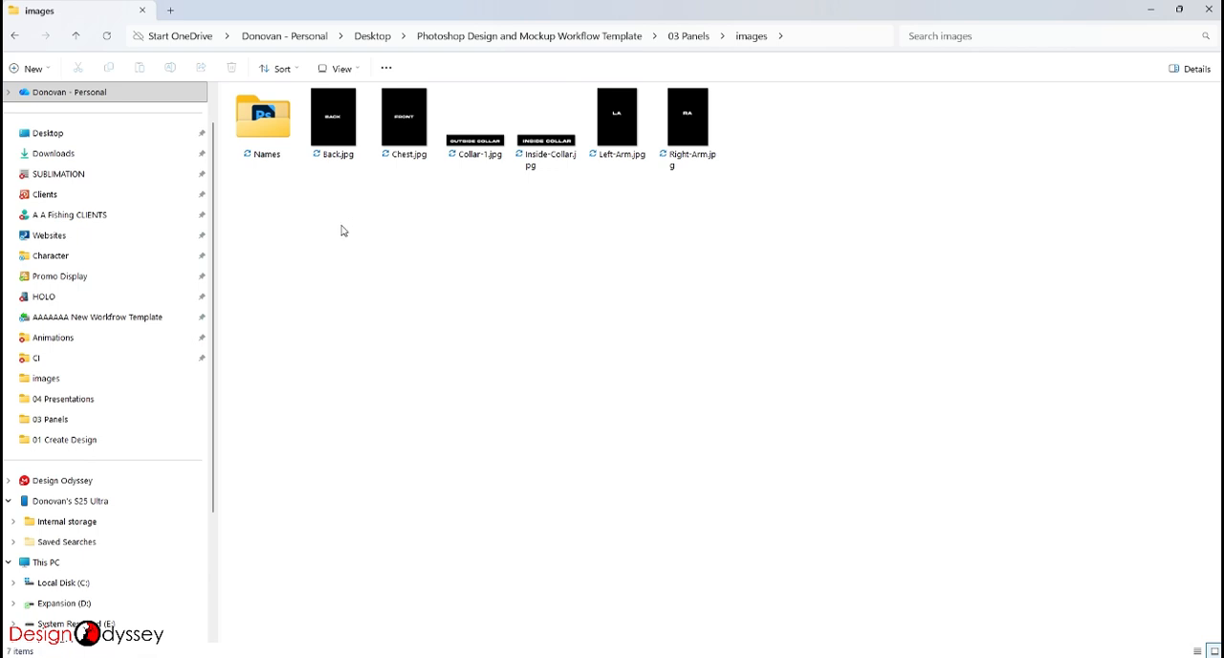
pyautogui.moveTo(343, 230); pyautogui.dragTo(719, 136)
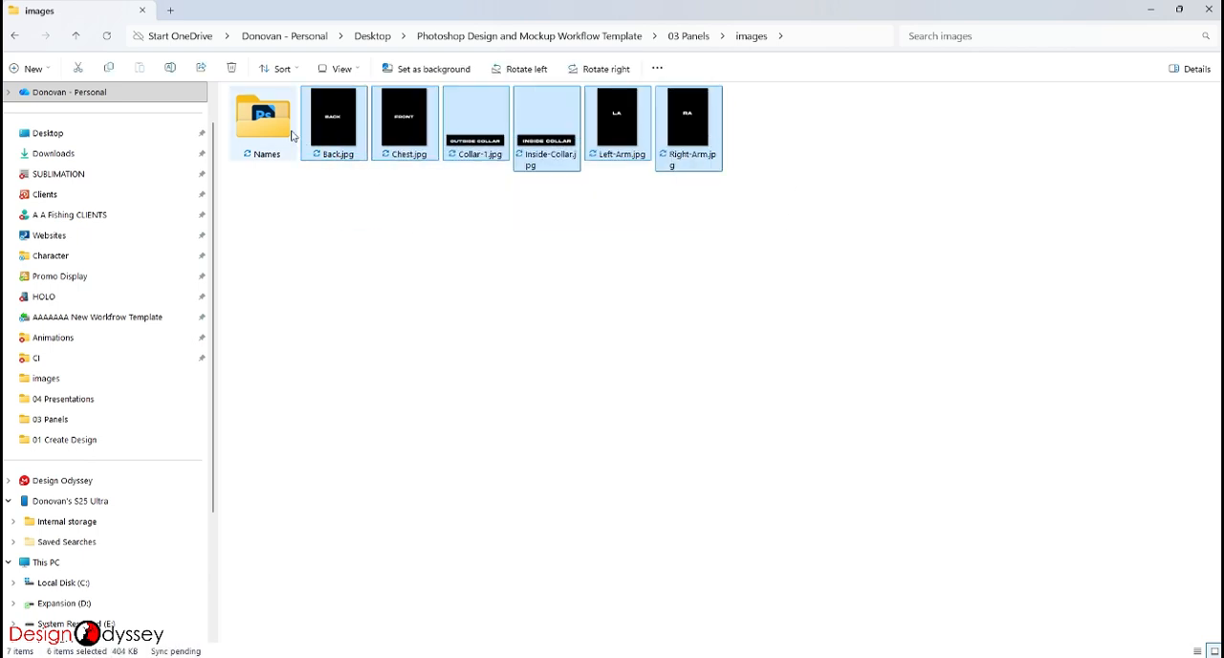
pyautogui.doubleClick(287, 134)
pyautogui.moveTo(278, 220); pyautogui.dragTo(438, 143)
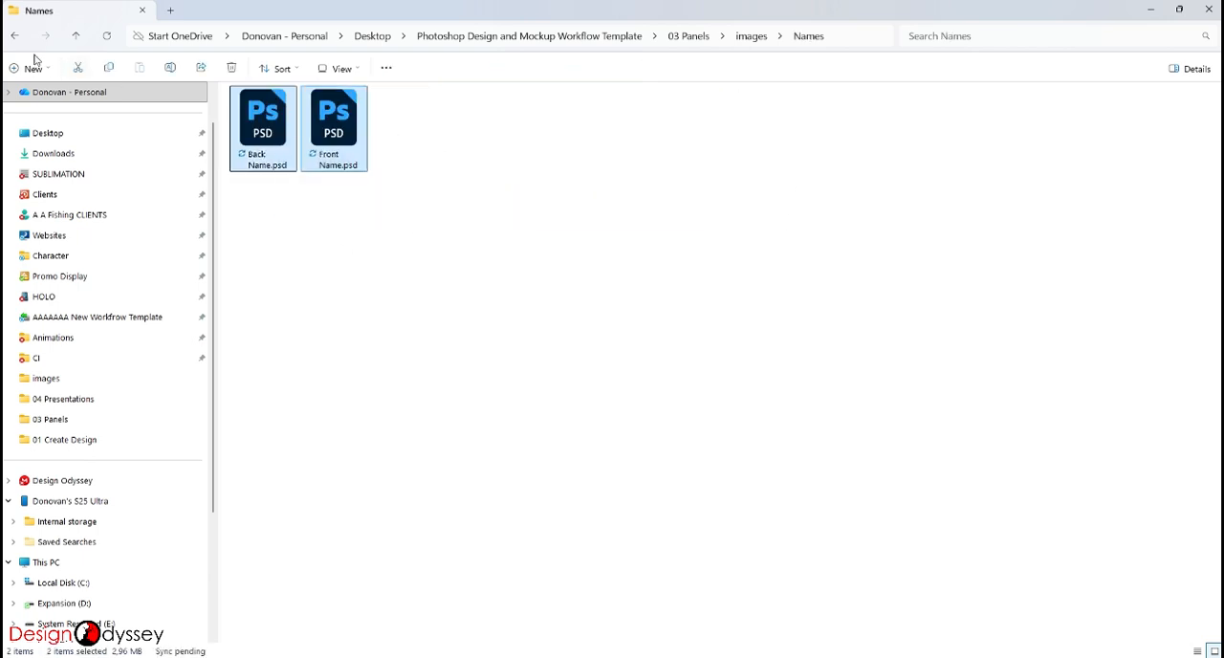
pyautogui.click(80, 38)
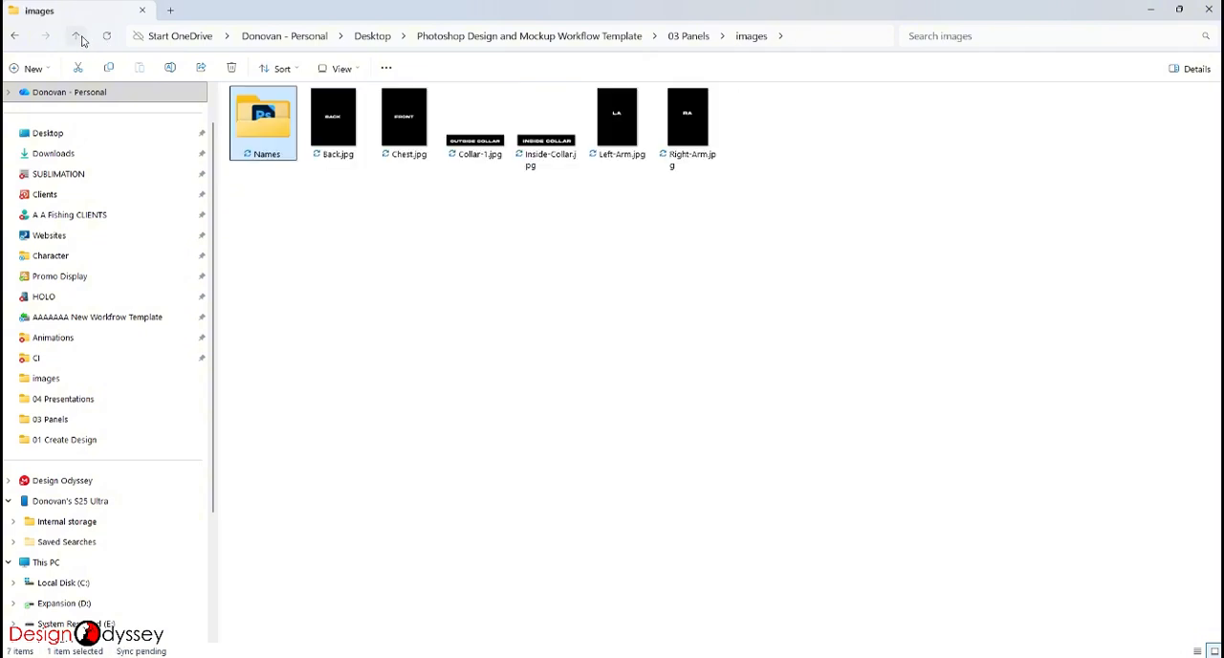
pyautogui.click(79, 37)
pyautogui.click(77, 36)
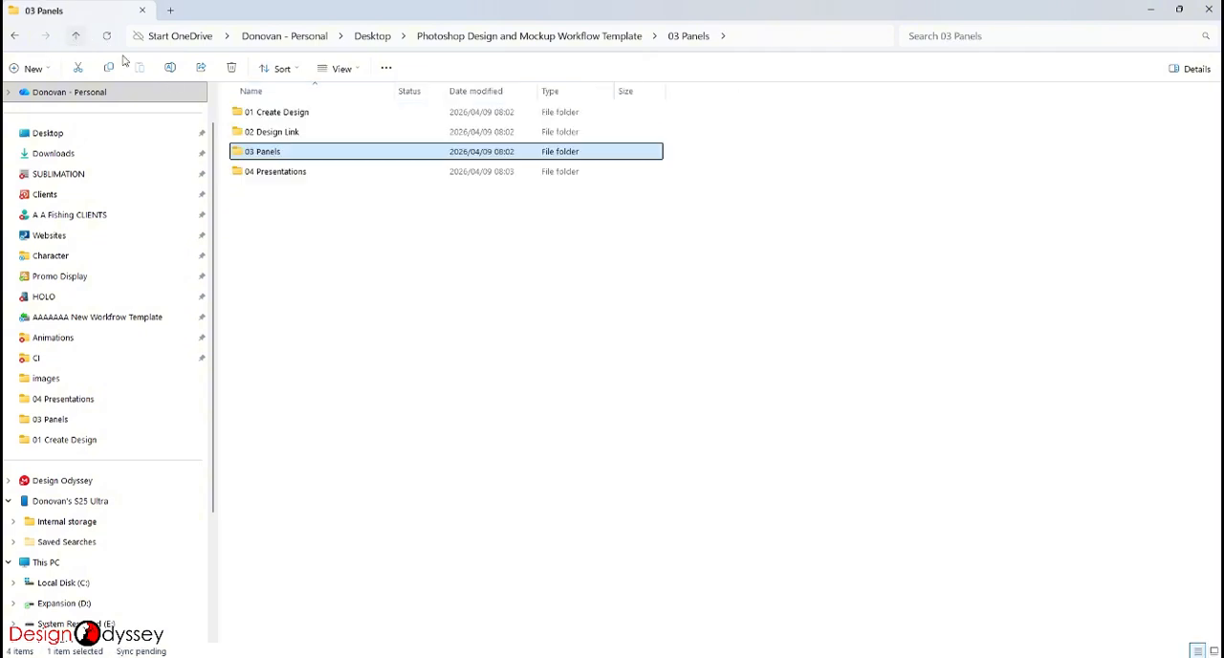
# - Open the 04 Presentations folder and look through its mockup files, from 01 All Mockup to 07 Tanktop Mockup
pyautogui.click(288, 171)
pyautogui.doubleClick(309, 174)
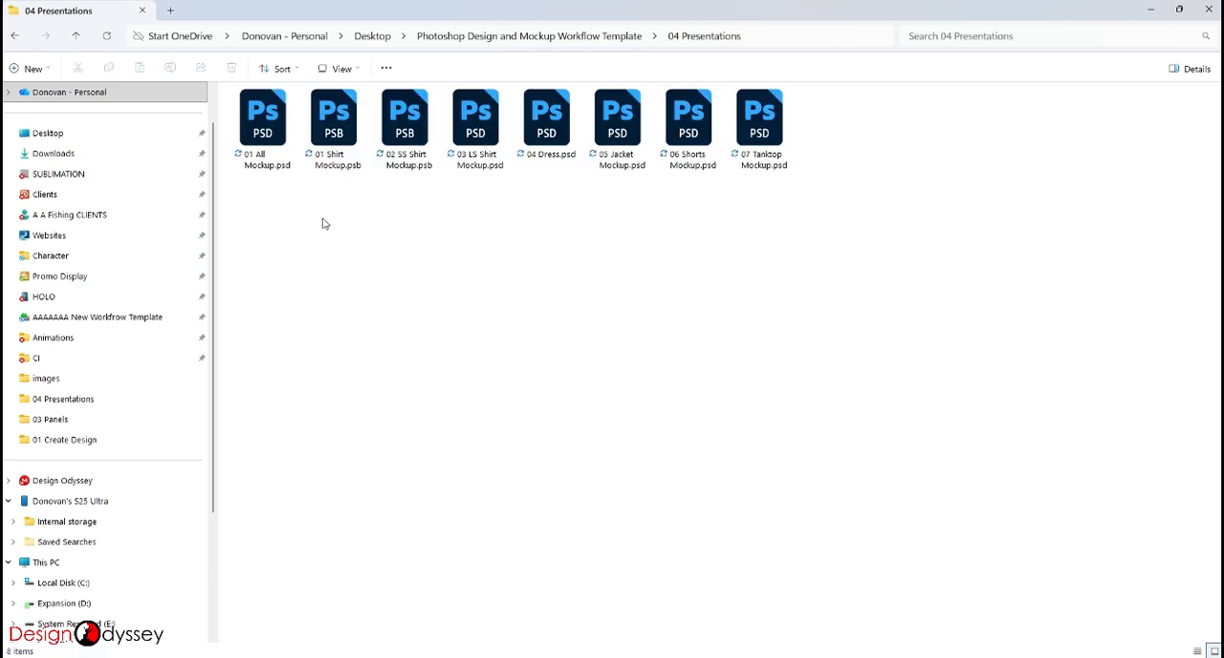
pyautogui.moveTo(267, 236); pyautogui.dragTo(744, 128)
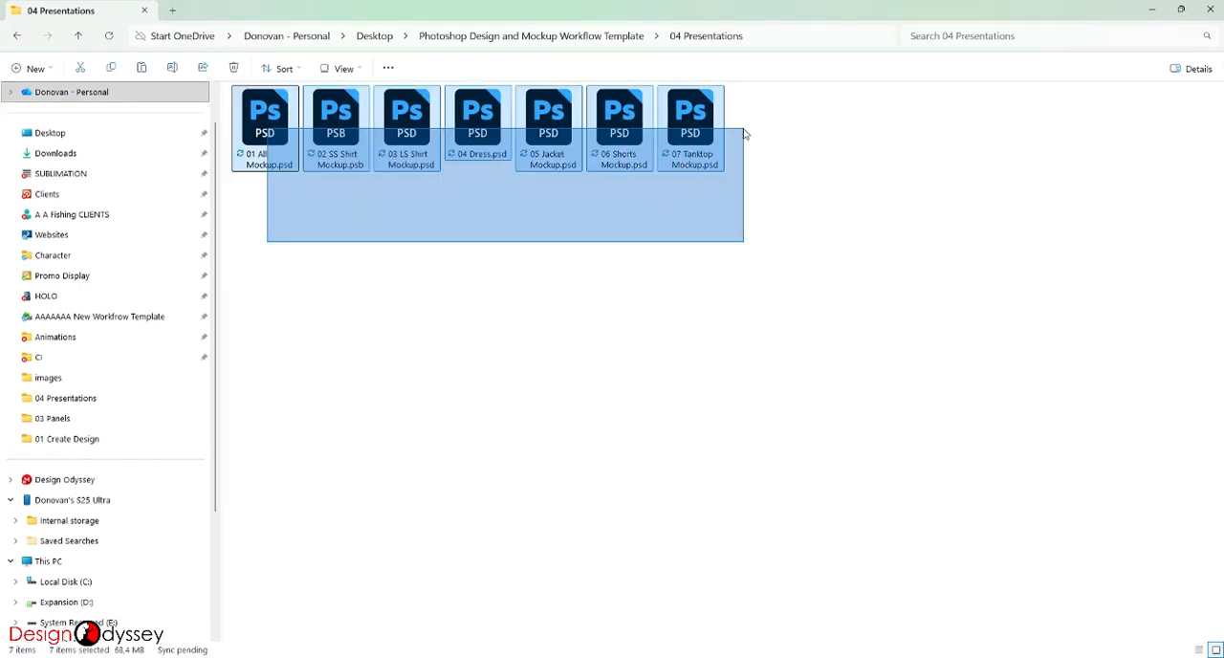
pyautogui.click(808, 220)
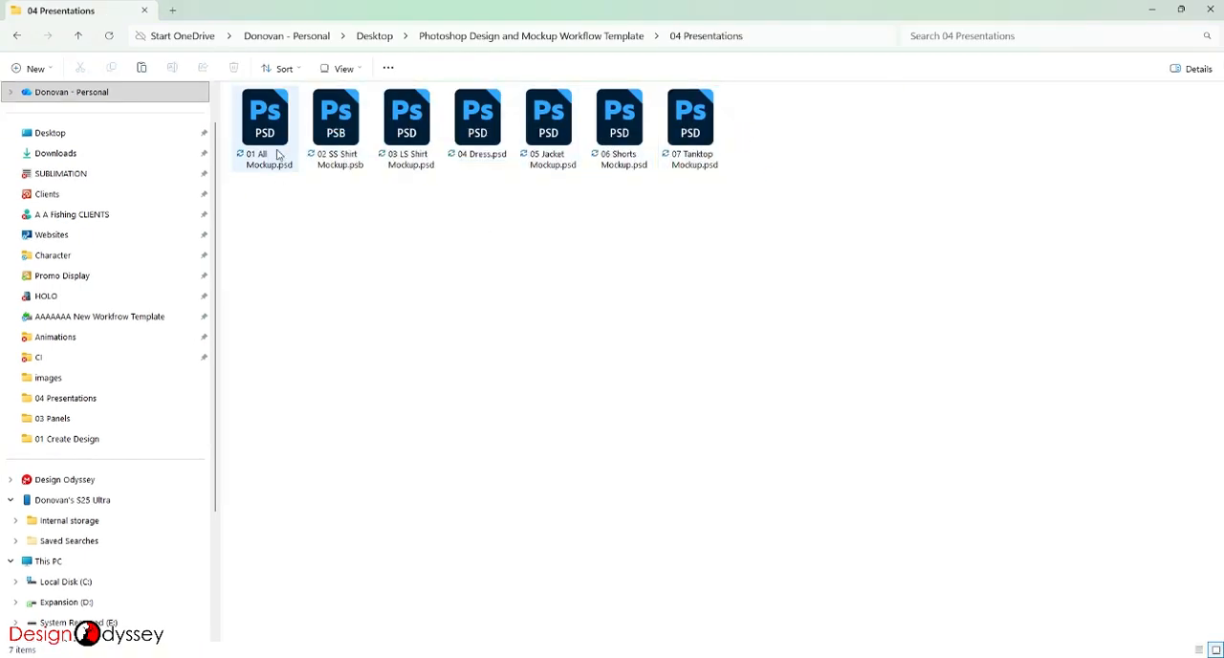
pyautogui.moveTo(771, 188); pyautogui.dragTo(345, 91)
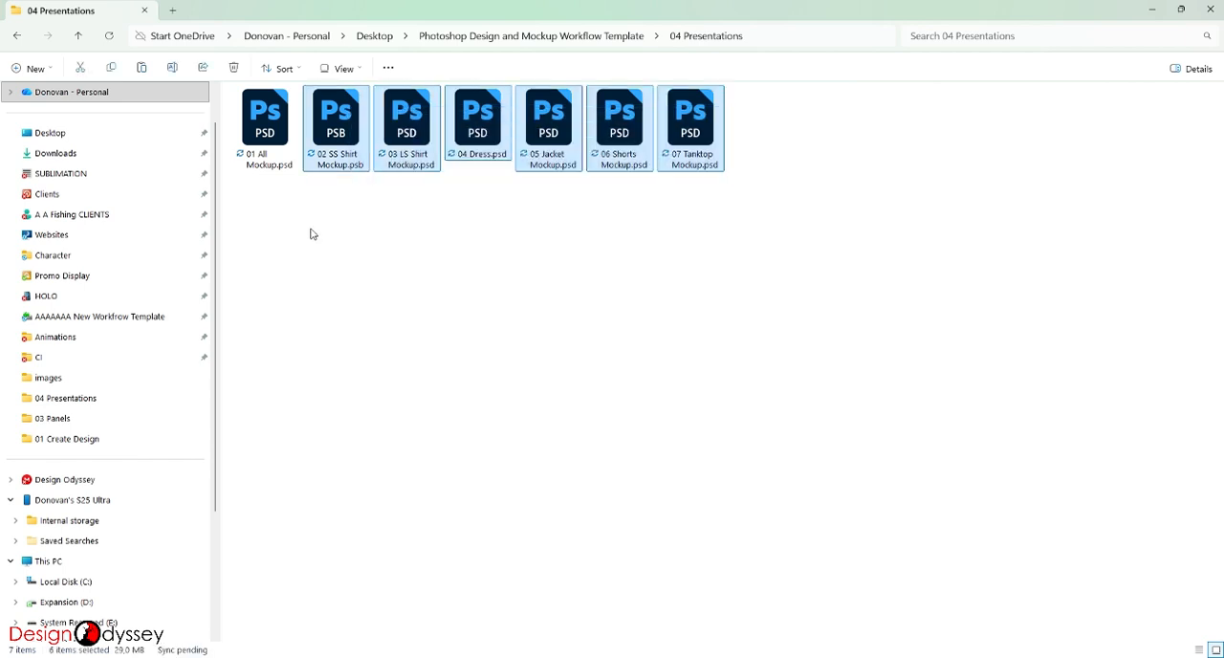
pyautogui.click(280, 132)
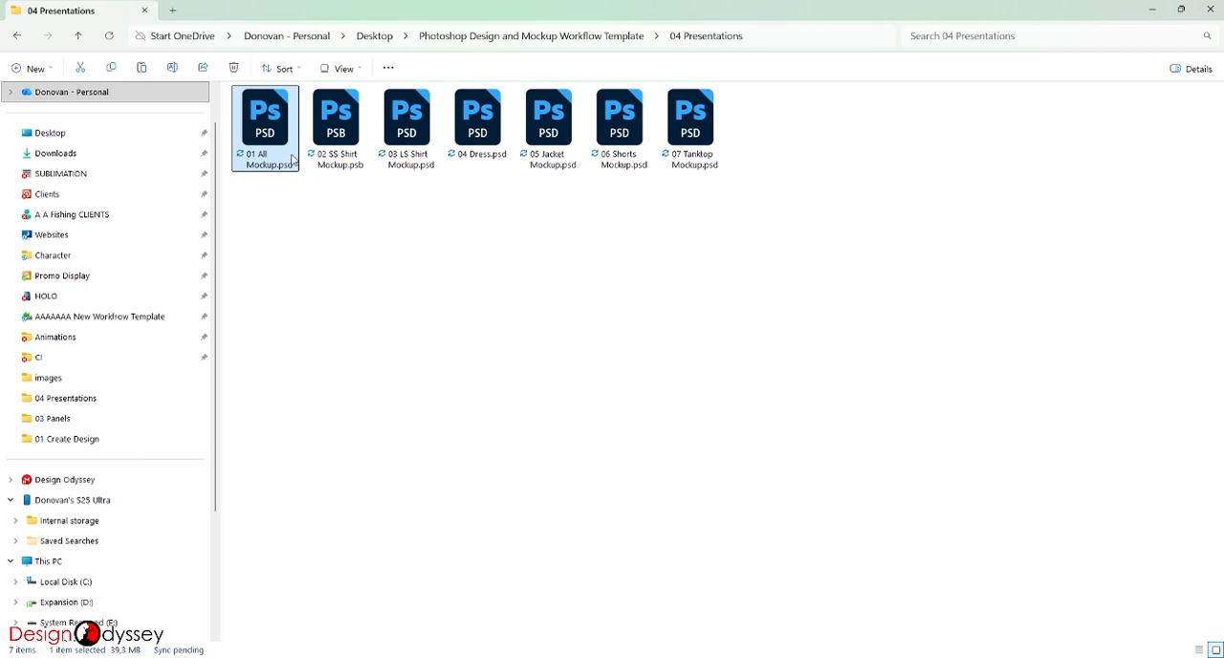
pyautogui.click(341, 132)
pyautogui.click(409, 132)
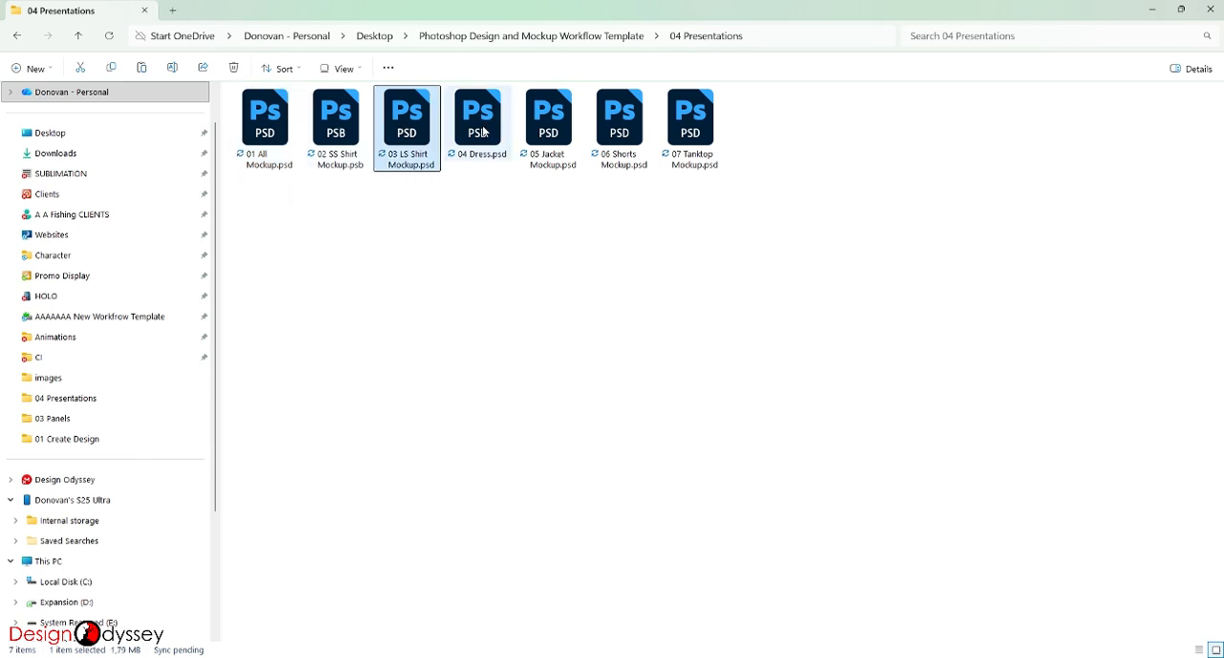
pyautogui.click(484, 132)
pyautogui.click(559, 139)
pyautogui.click(622, 140)
pyautogui.click(689, 139)
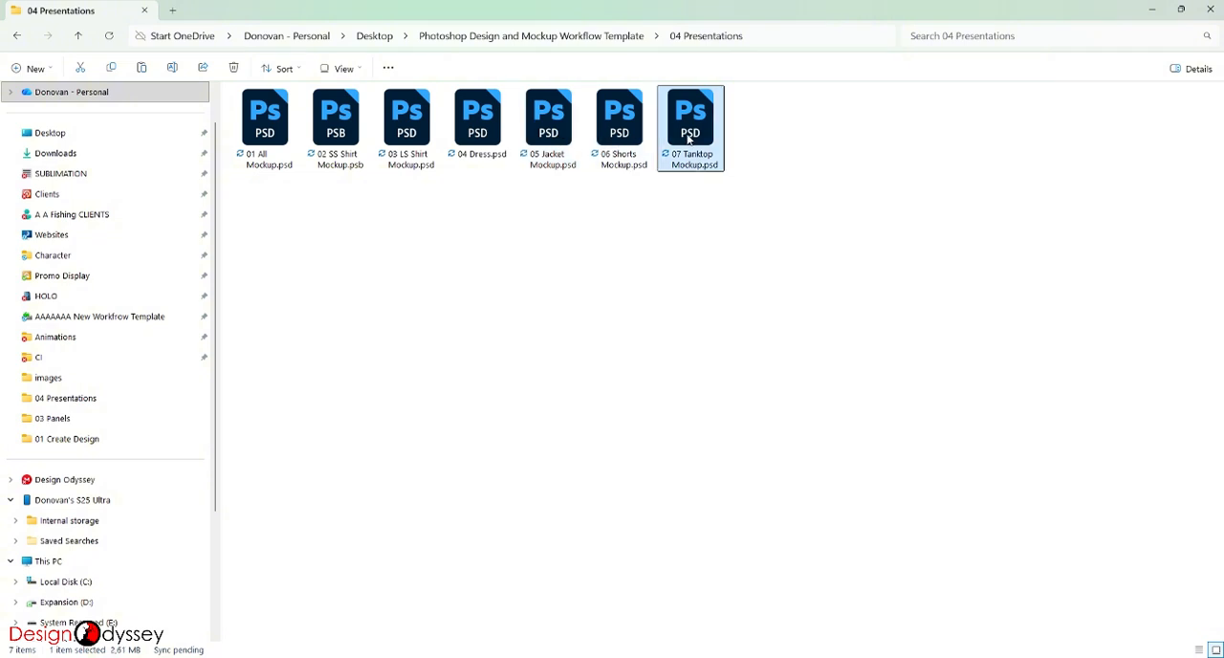
# - Open Create Design File.psd from the 01 Create Design folder in Photoshop
pyautogui.click(81, 37)
pyautogui.click(293, 115)
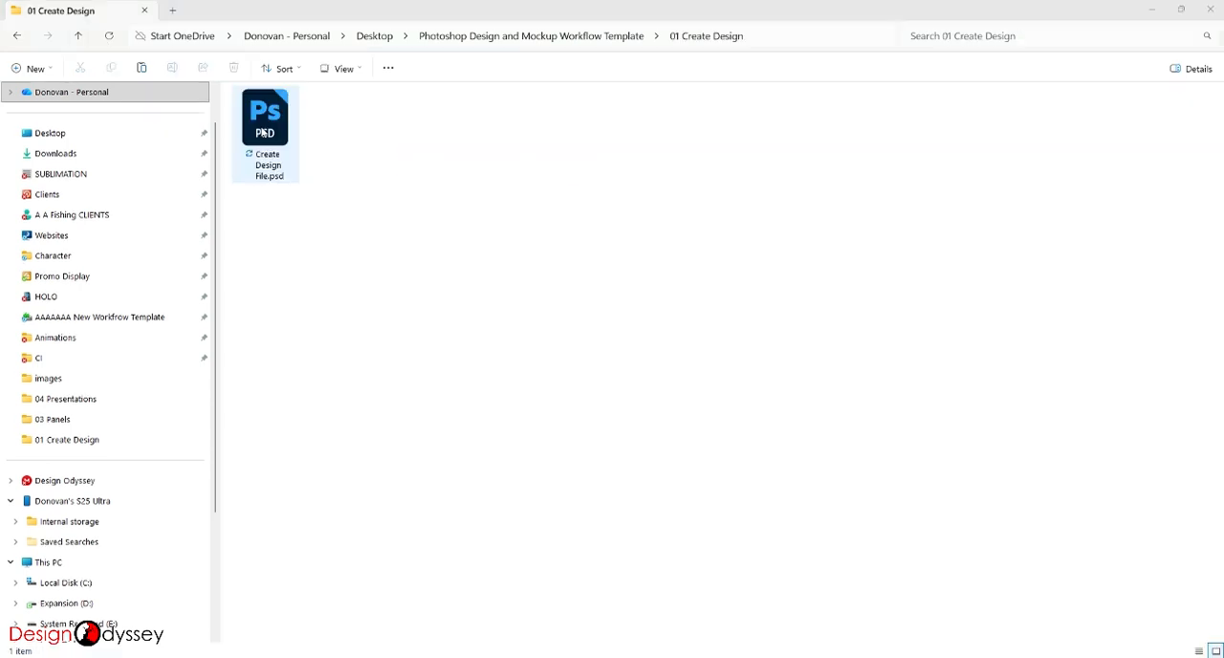
pyautogui.doubleClick(264, 132)
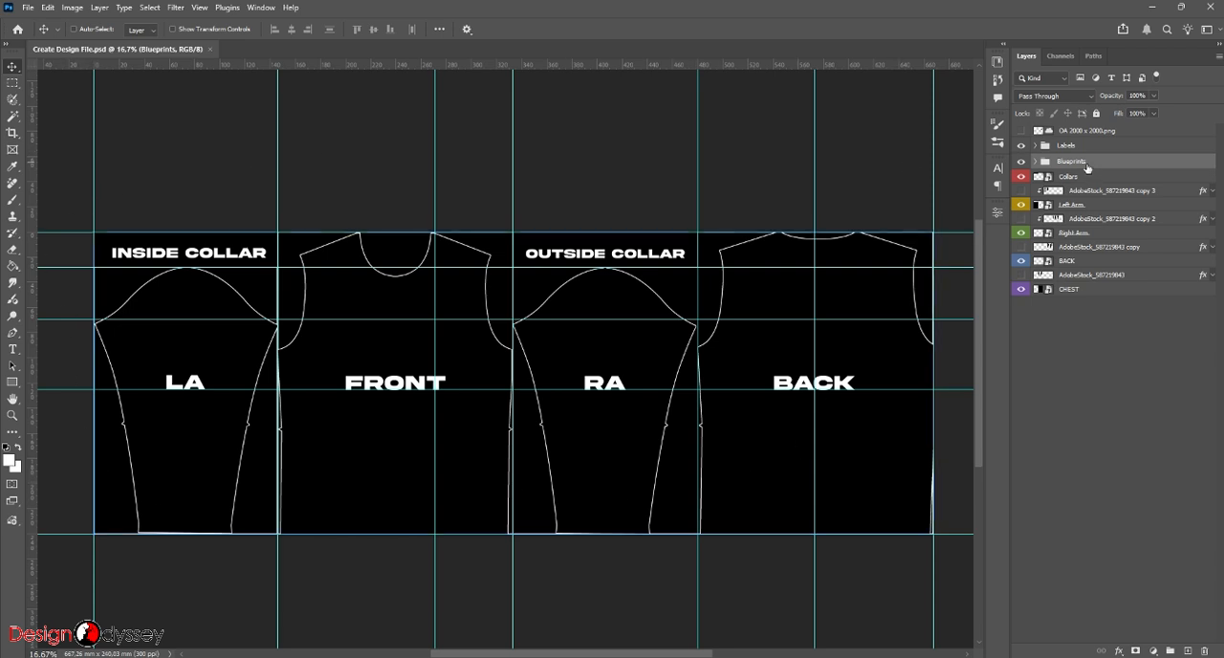
# - Toggle the visibility of the Blueprints and Labels groups to check what each one shows, leaving both visible
pyautogui.click(1020, 160)
pyautogui.click(1021, 161)
pyautogui.click(1019, 148)
pyautogui.click(1020, 146)
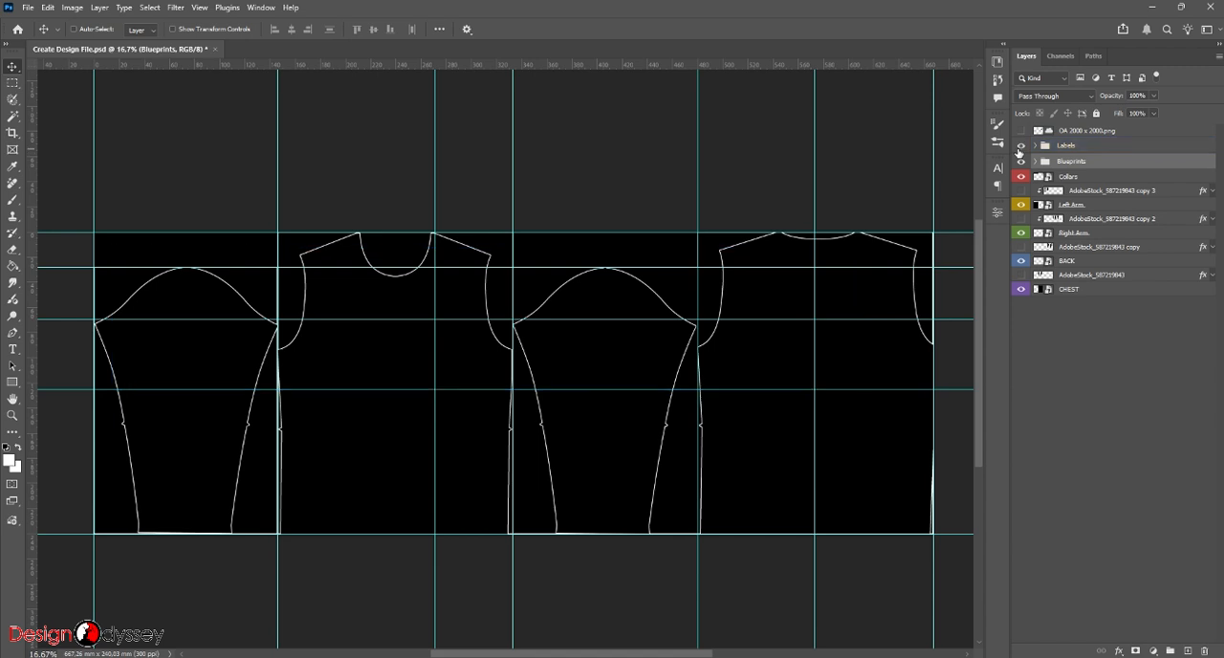
pyautogui.click(1020, 145)
pyautogui.keyDown('ctrl'); pyautogui.click(319, 279); pyautogui.keyUp('ctrl')
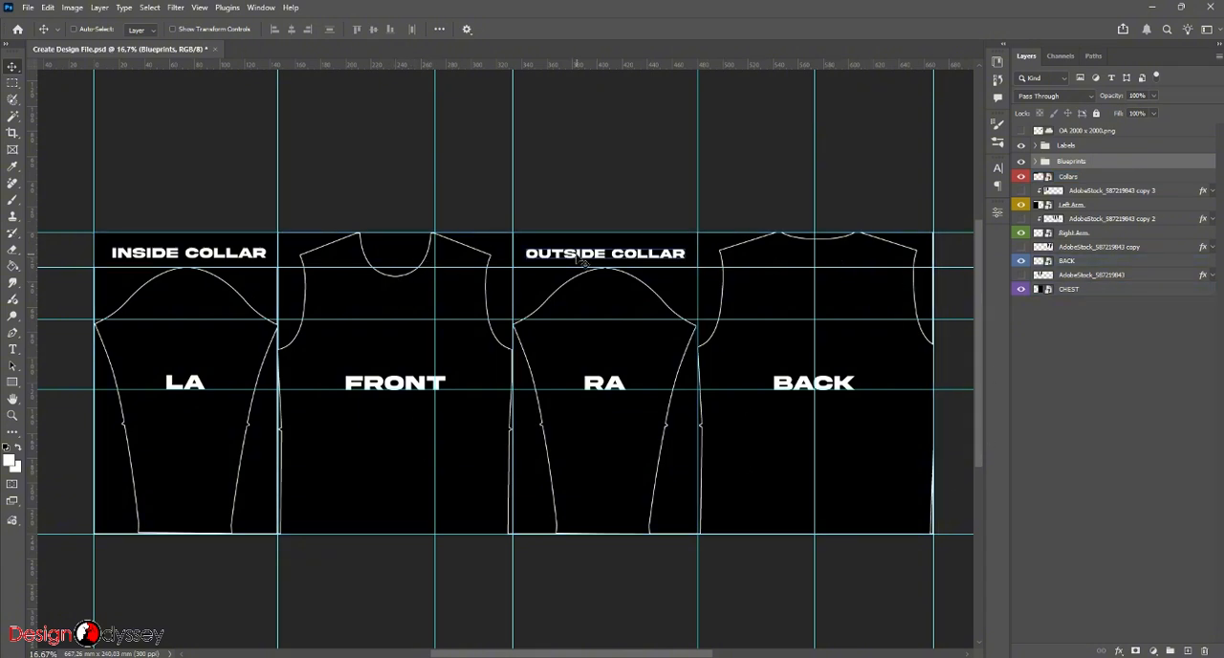
pyautogui.keyDown('ctrl'); pyautogui.click(640, 254); pyautogui.keyUp('ctrl')
pyautogui.keyDown('ctrl'); pyautogui.click(519, 178); pyautogui.keyUp('ctrl')
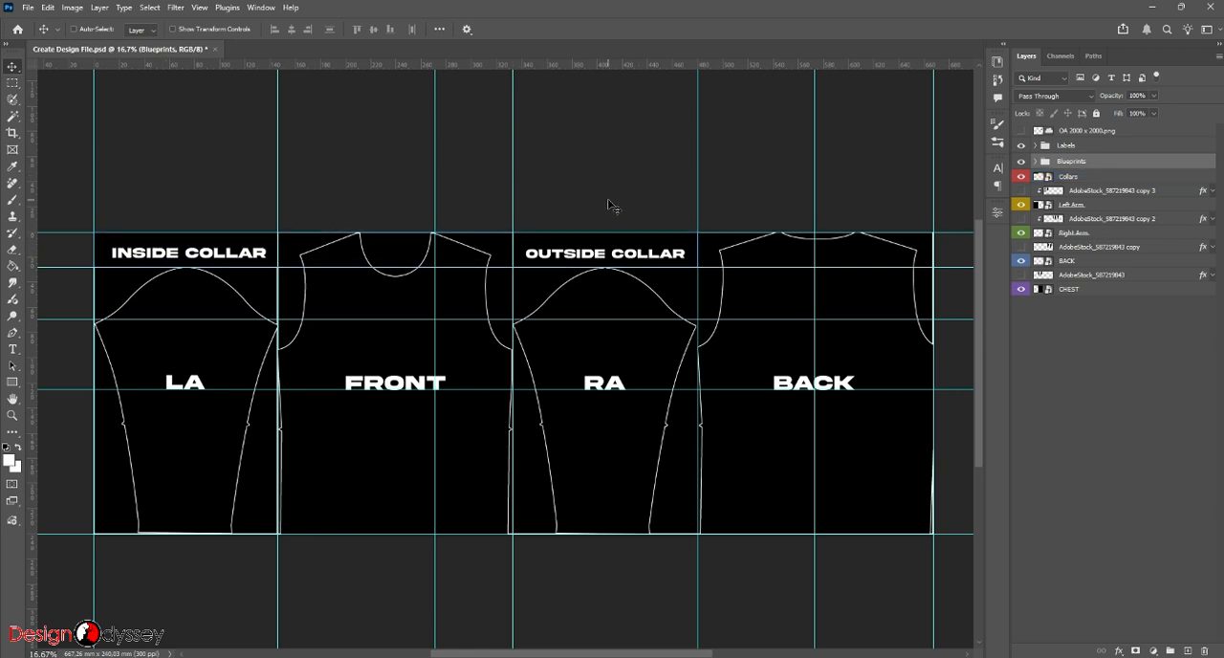
# - Expand the Blueprints group and check the visibility of its Shirt TEMPLATE layer
pyautogui.click(1035, 161)
pyautogui.click(1037, 219)
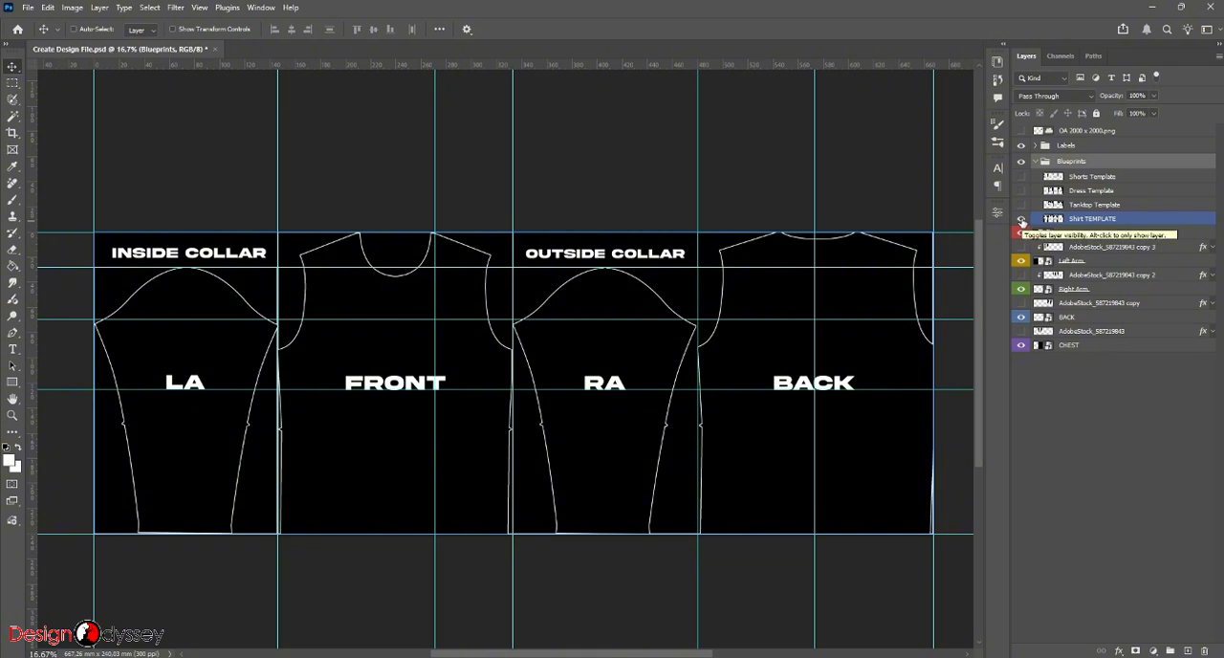
pyautogui.click(1022, 219)
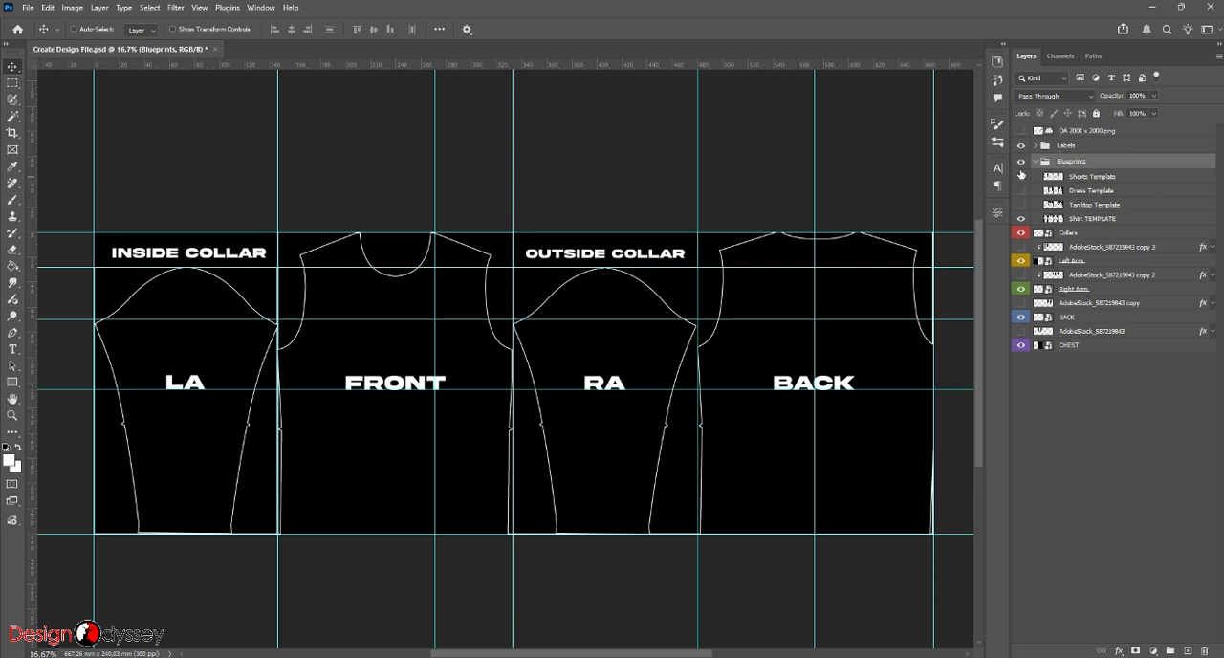
# - Hide the Shirt TEMPLATE blueprint and show the Tanktop Template layer to check its front and back outlines
pyautogui.click(1075, 218)
pyautogui.click(1019, 219)
pyautogui.click(1020, 205)
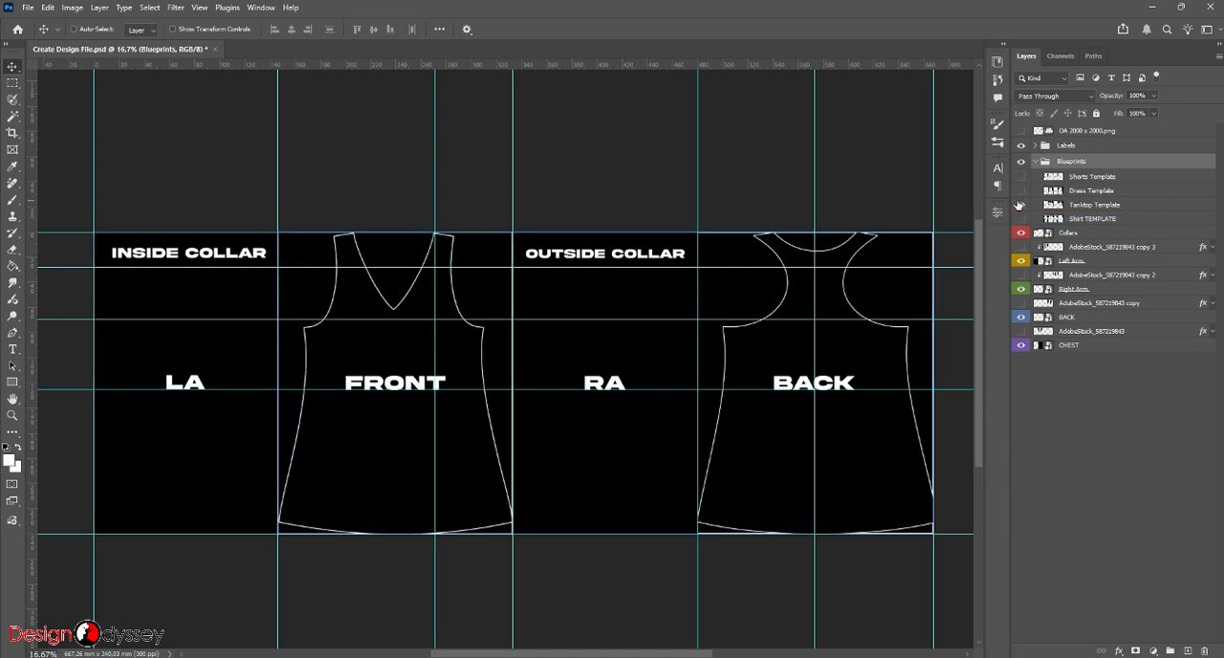
pyautogui.click(560, 330)
pyautogui.click(483, 210)
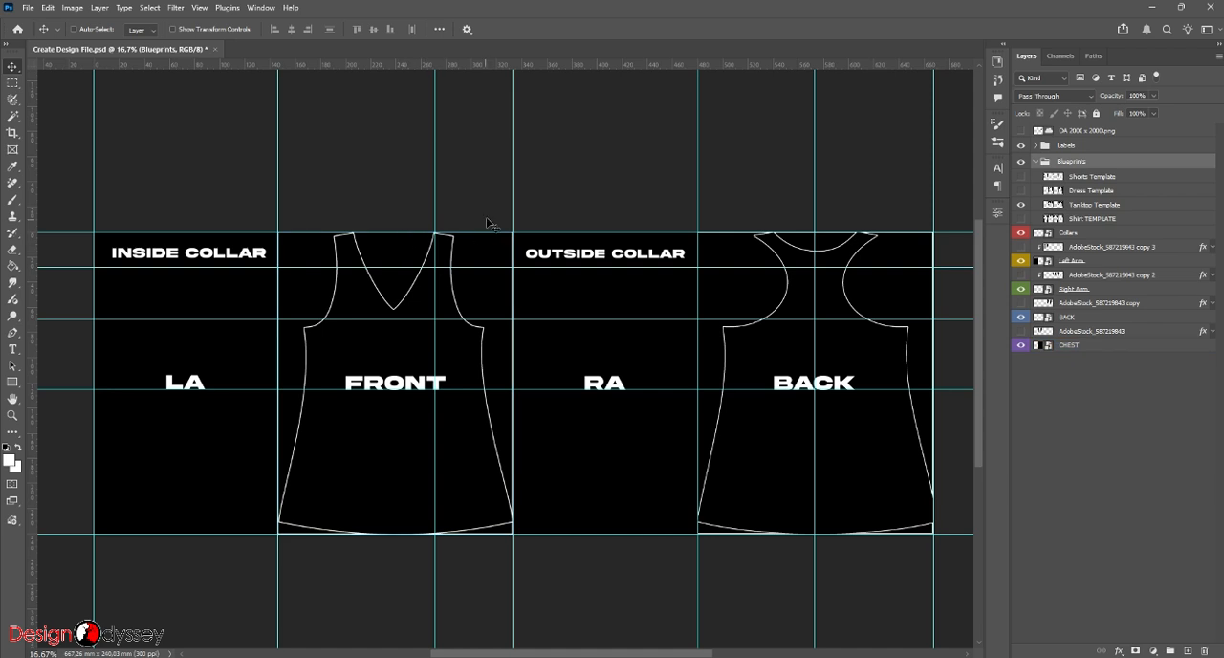
pyautogui.click(275, 299)
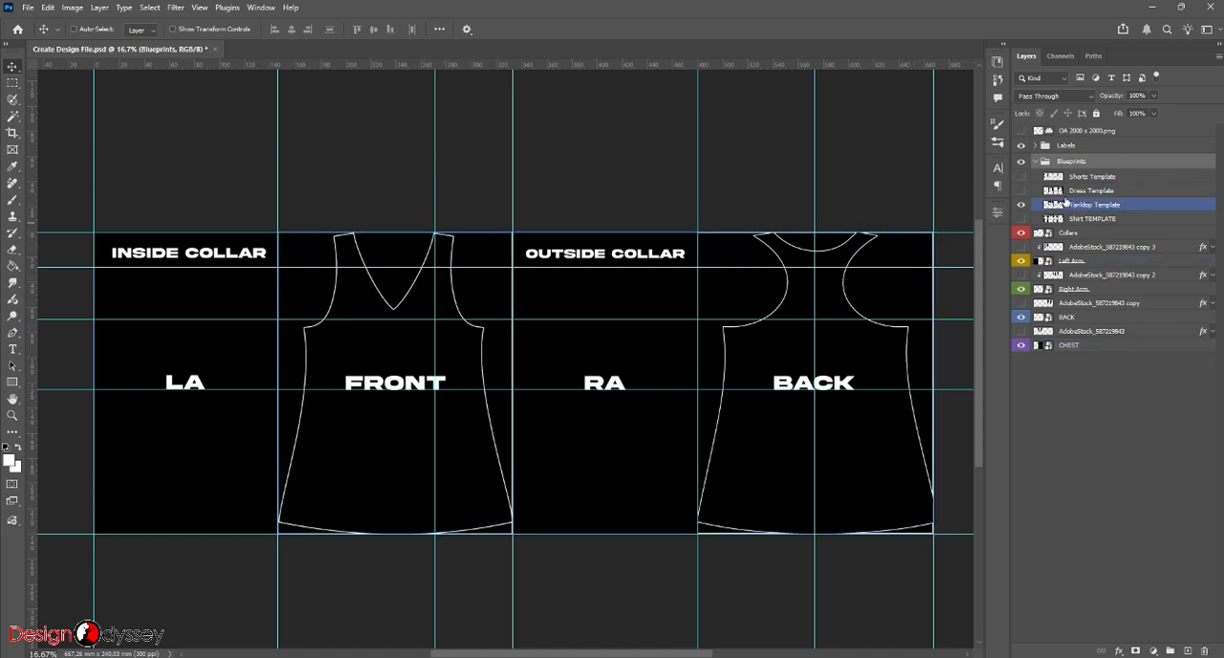
# - Preview the Dress Template and the Shorts Template blueprints one at a time in place of the tank top outline
pyautogui.click(1021, 203)
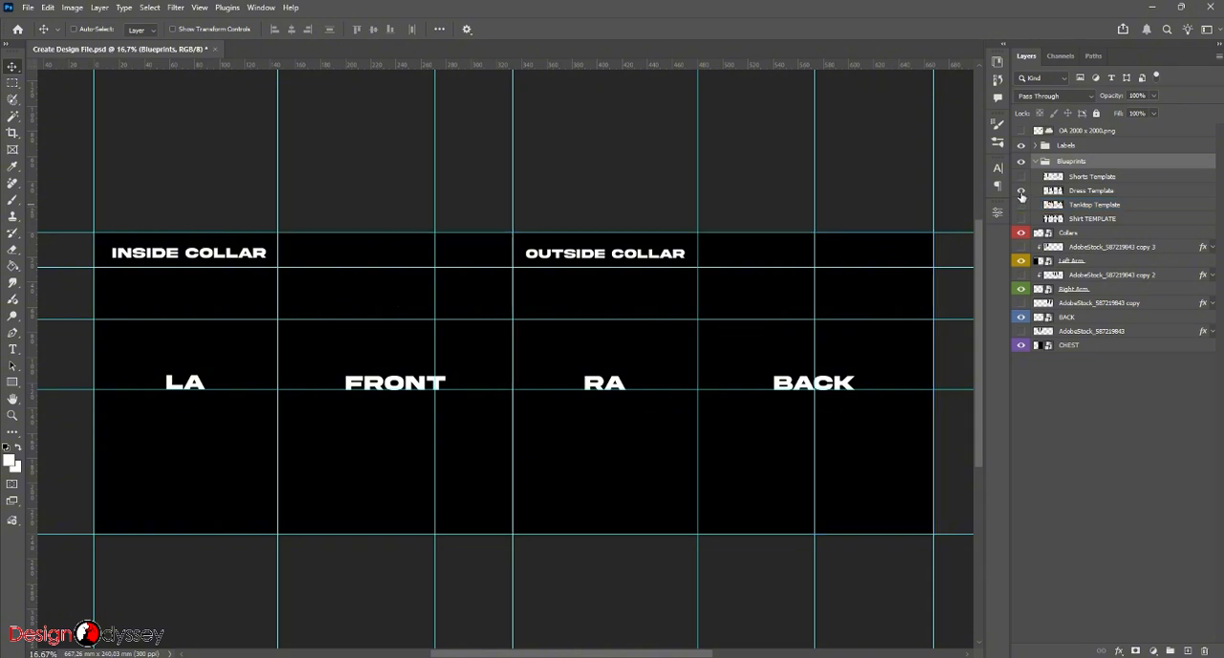
pyautogui.click(1021, 191)
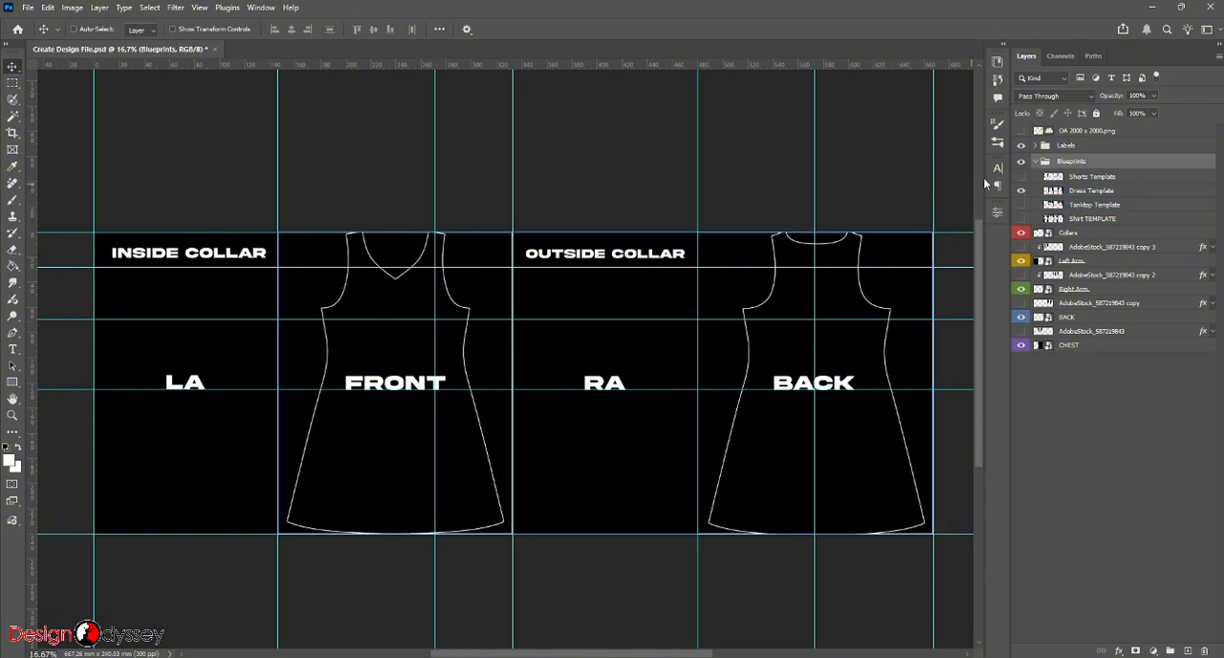
pyautogui.click(1021, 193)
pyautogui.click(1021, 176)
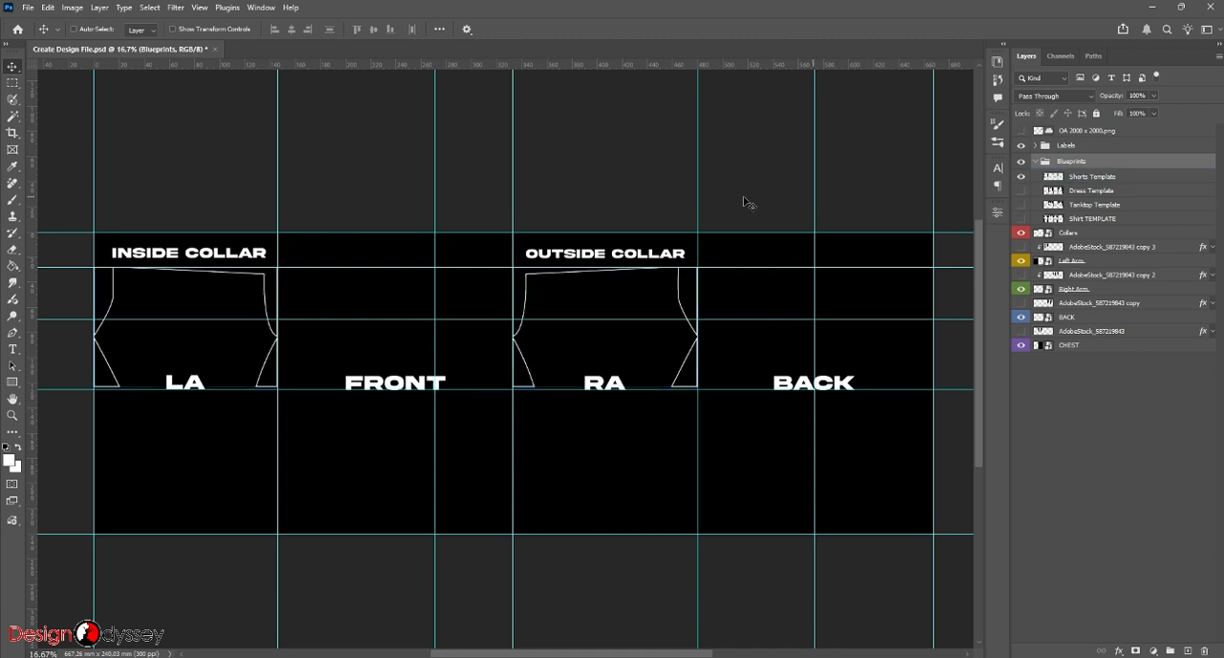
pyautogui.keyDown('ctrl'); pyautogui.click(601, 319); pyautogui.keyUp('ctrl')
pyautogui.keyDown('ctrl'); pyautogui.click(679, 195); pyautogui.keyUp('ctrl')
pyautogui.keyDown('ctrl'); pyautogui.click(681, 365); pyautogui.keyUp('ctrl')
pyautogui.keyDown('ctrl'); pyautogui.click(714, 441); pyautogui.keyUp('ctrl')
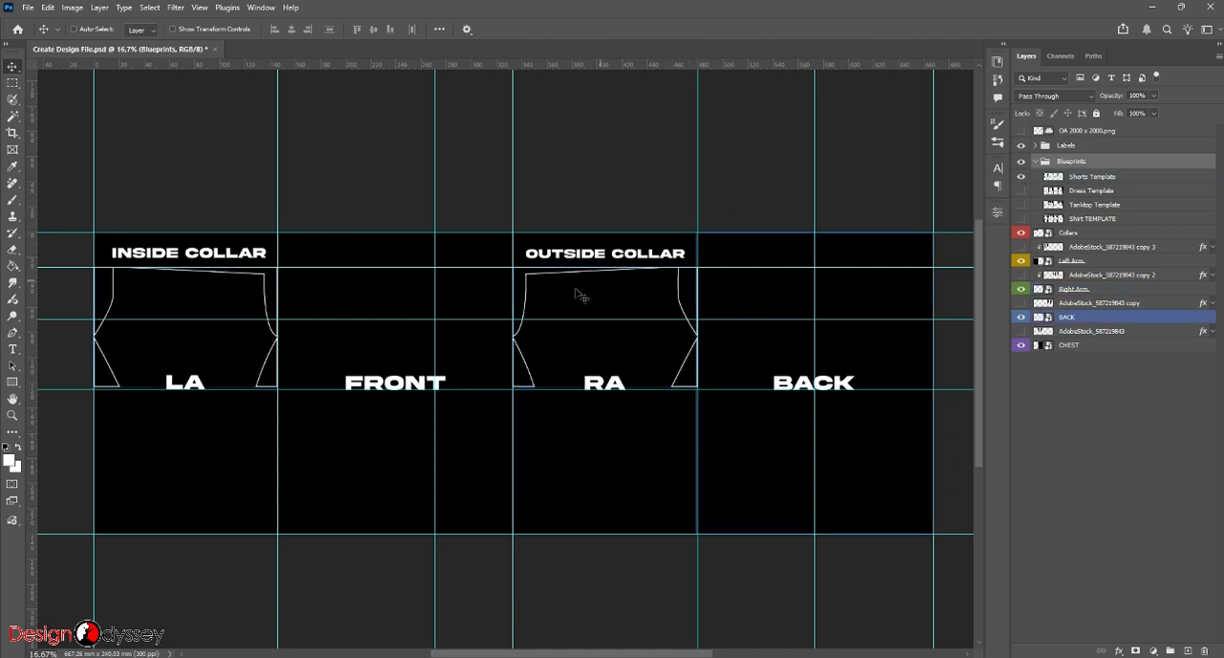
pyautogui.keyDown('ctrl'); pyautogui.click(150, 292); pyautogui.keyUp('ctrl')
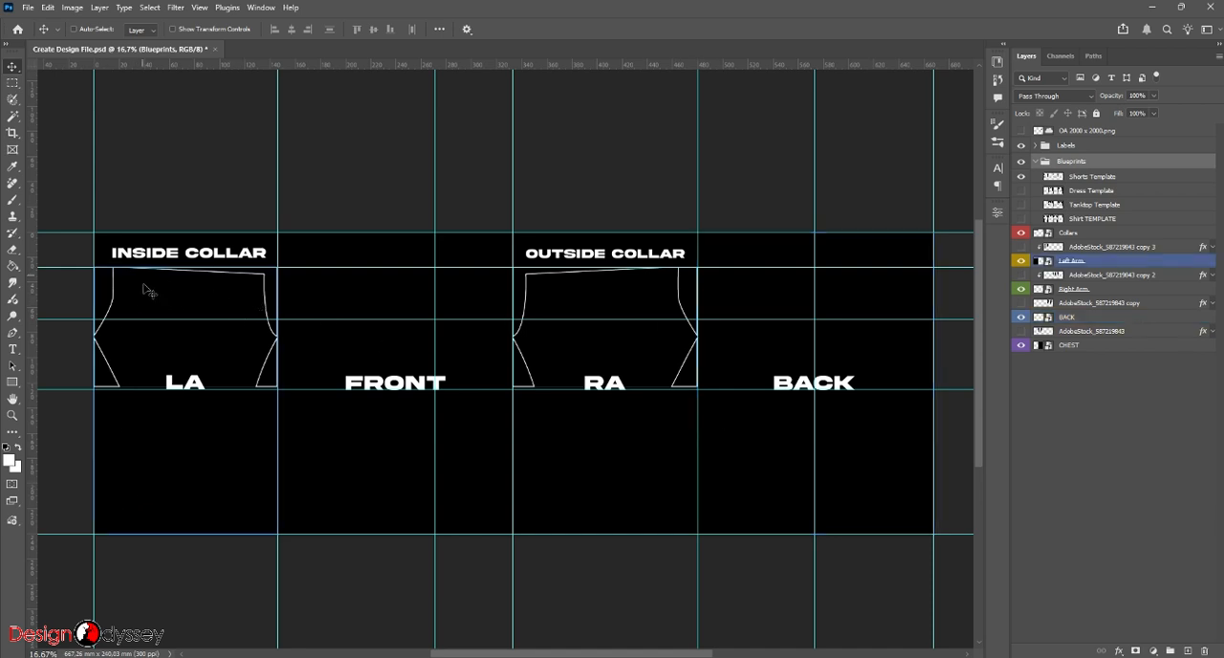
pyautogui.keyDown('ctrl'); pyautogui.click(617, 312); pyautogui.keyUp('ctrl')
pyautogui.keyDown('ctrl'); pyautogui.click(826, 200); pyautogui.keyUp('ctrl')
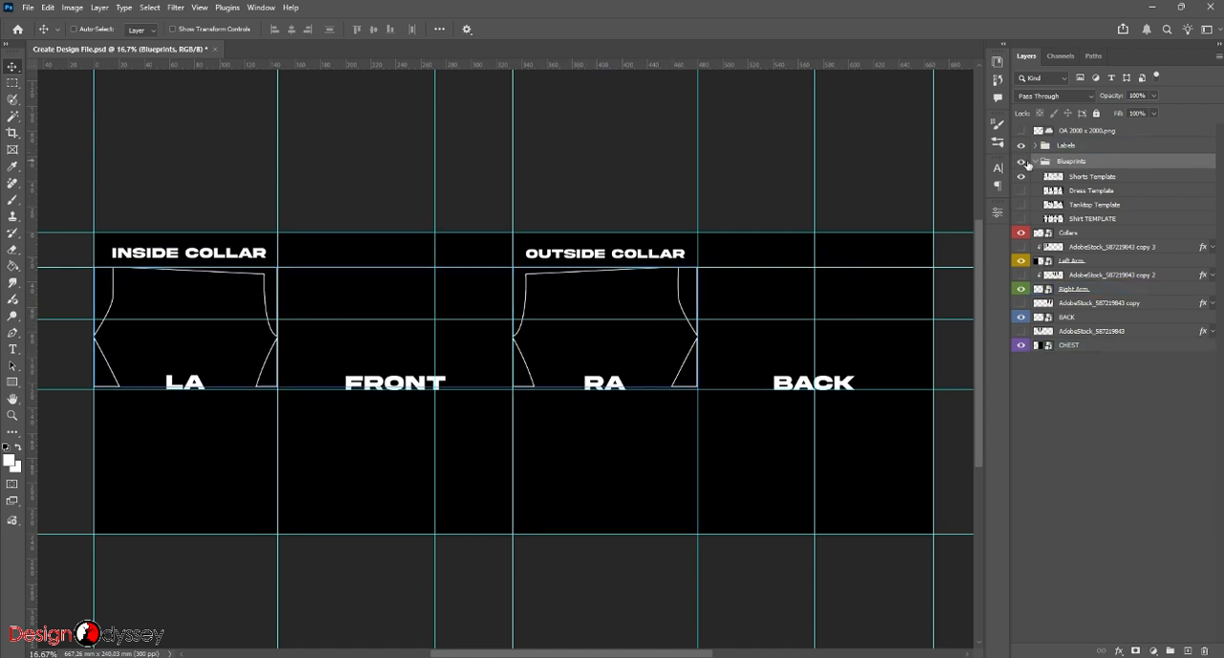
# - Hide the Shorts Template, show the Shirt TEMPLATE blueprint again and collapse the Blueprints group
pyautogui.click(1022, 175)
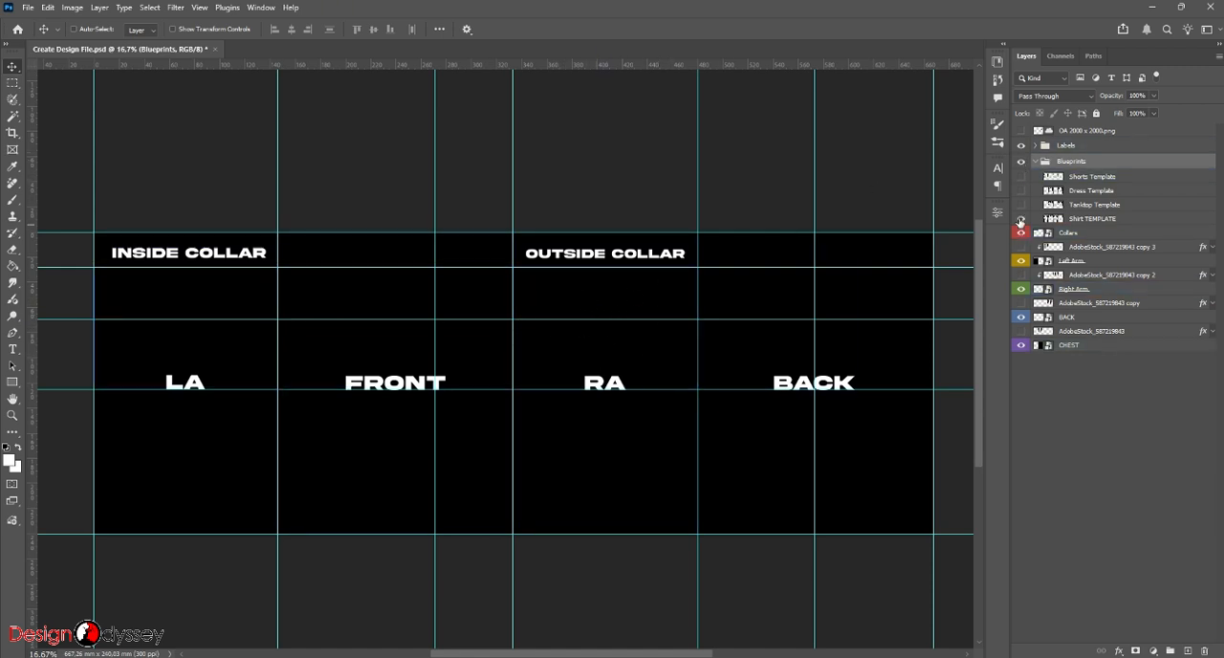
pyautogui.click(1020, 219)
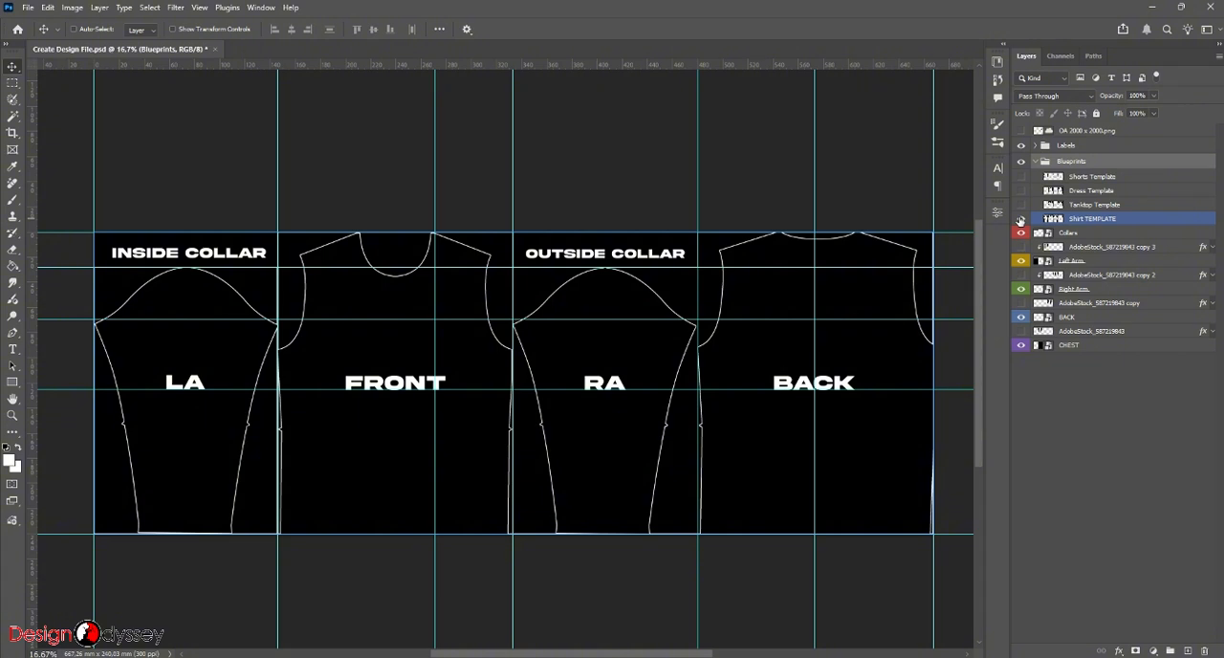
pyautogui.click(1035, 161)
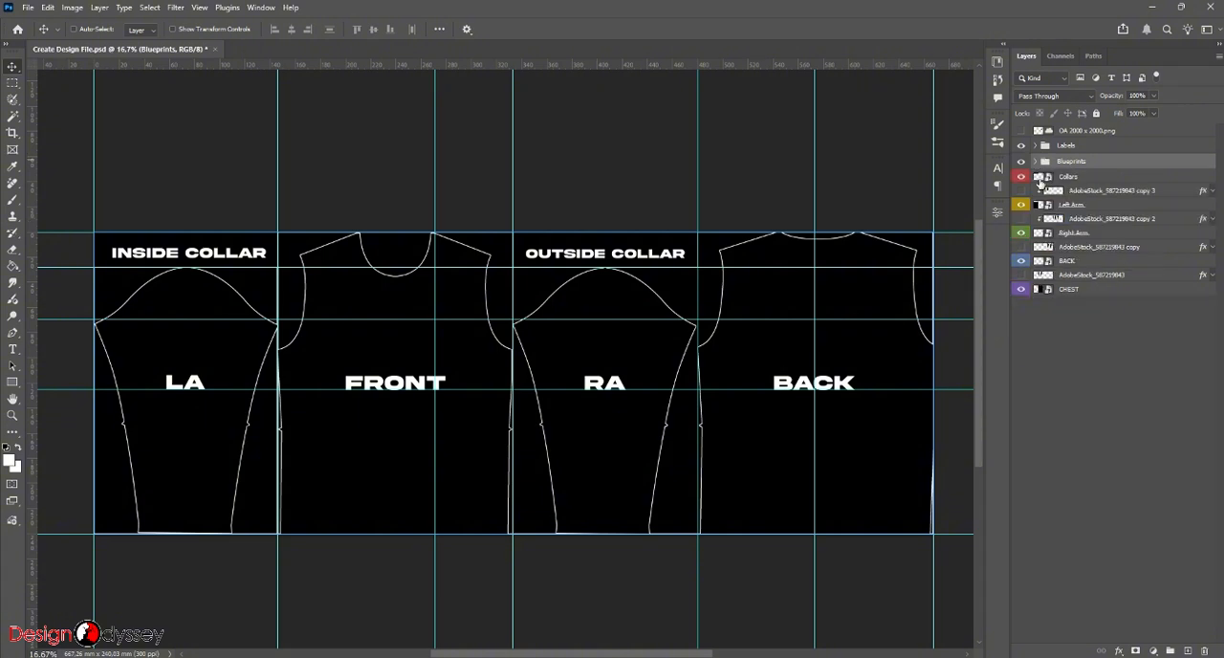
# - Show the AdobeStock_587219843 stripe layer above the CHEST layer
pyautogui.click(1071, 289)
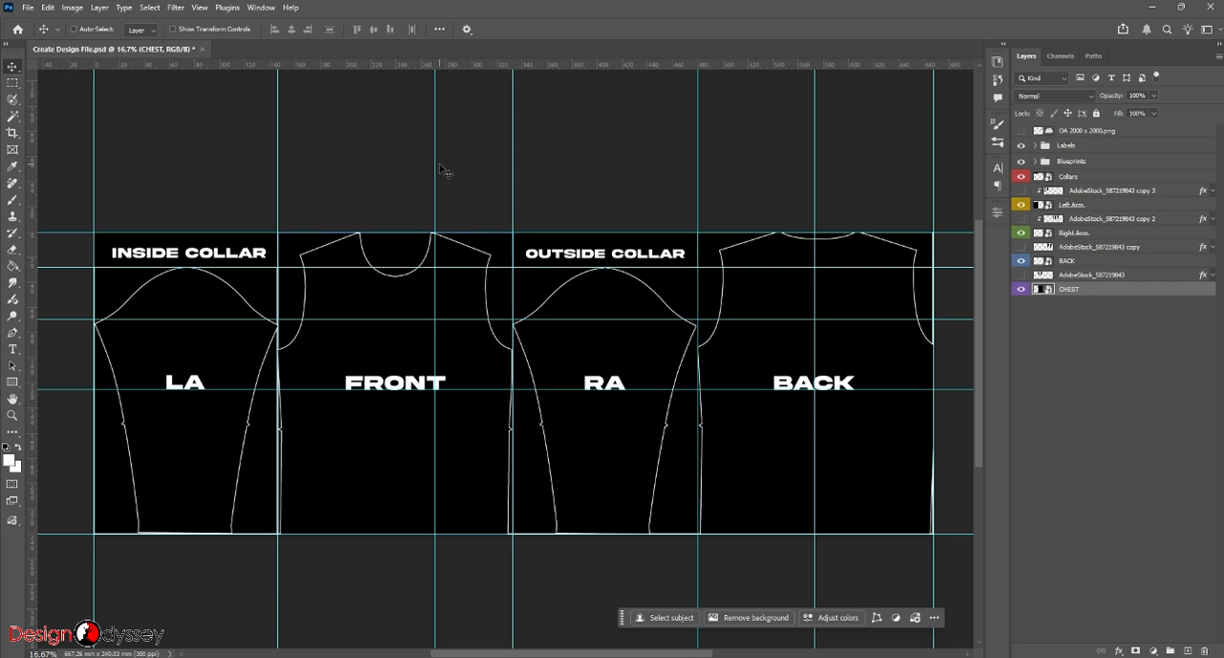
pyautogui.click(1079, 278)
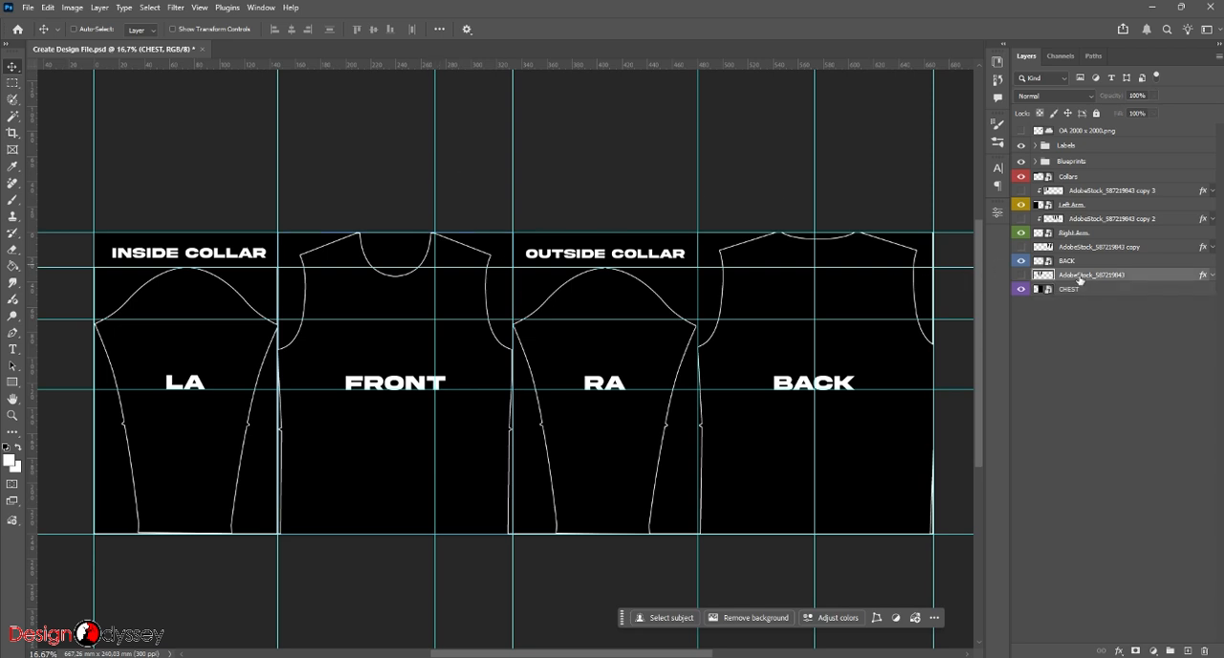
pyautogui.click(1076, 289)
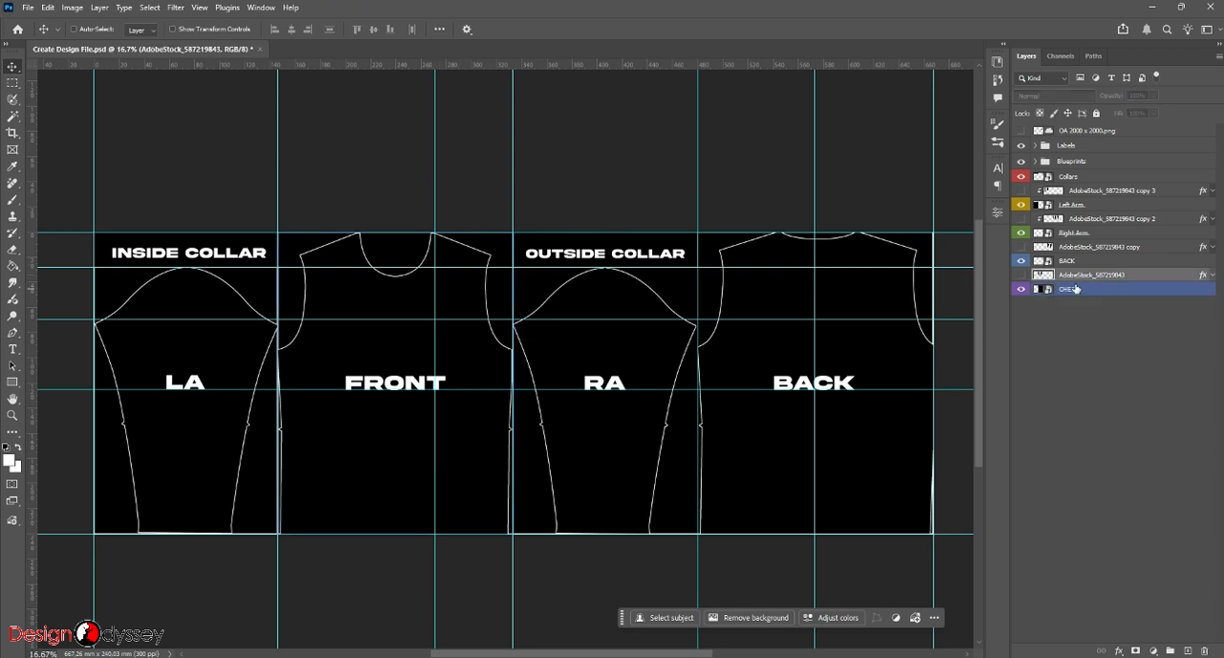
pyautogui.click(1021, 277)
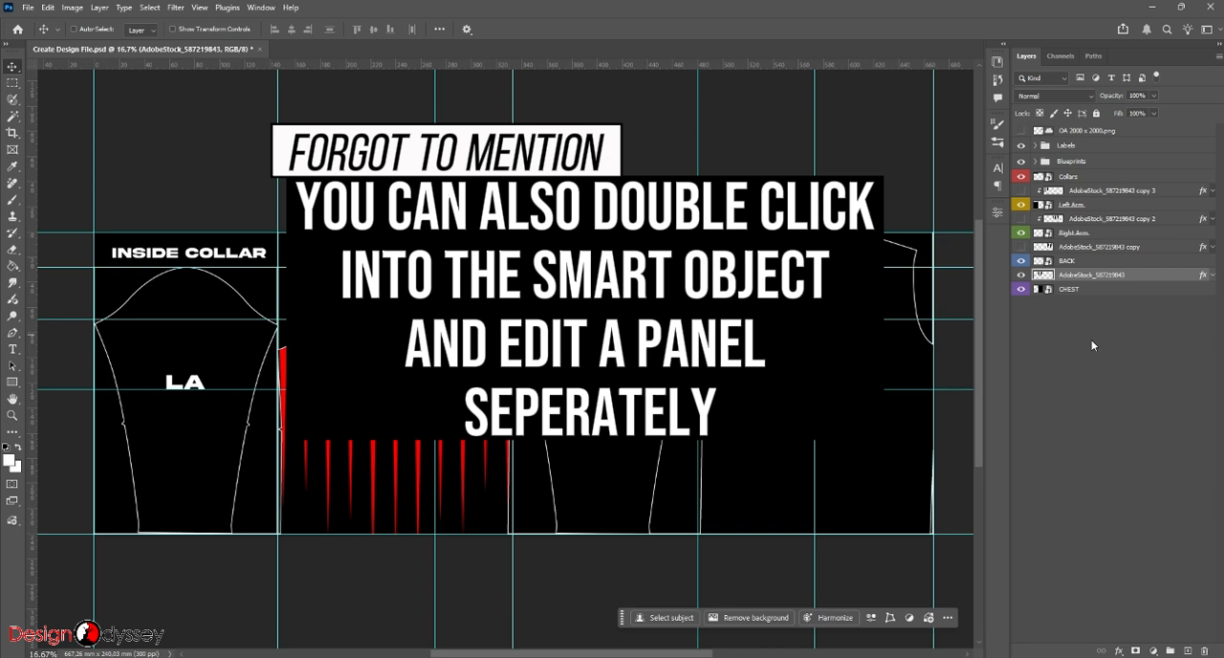
# - Show the OA 2000 x 2000.png logo layer and check its placement on the front panel
pyautogui.click(1022, 133)
pyautogui.scroll(2, 435, 319)
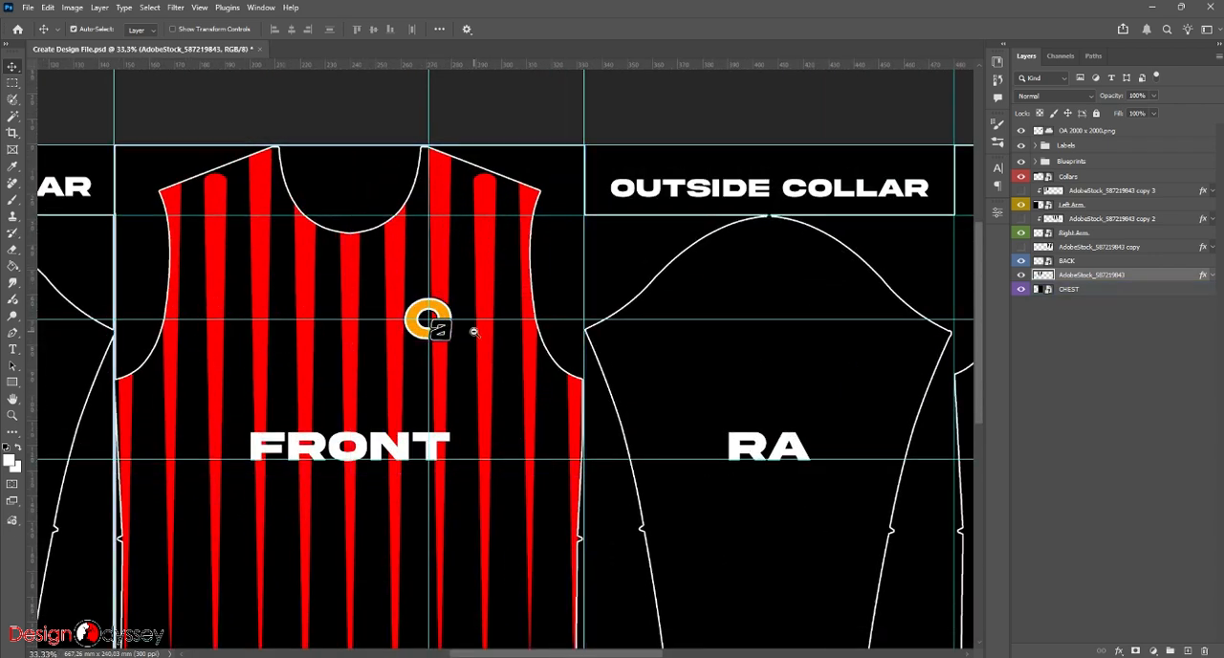
pyautogui.scroll(-2, 473, 334)
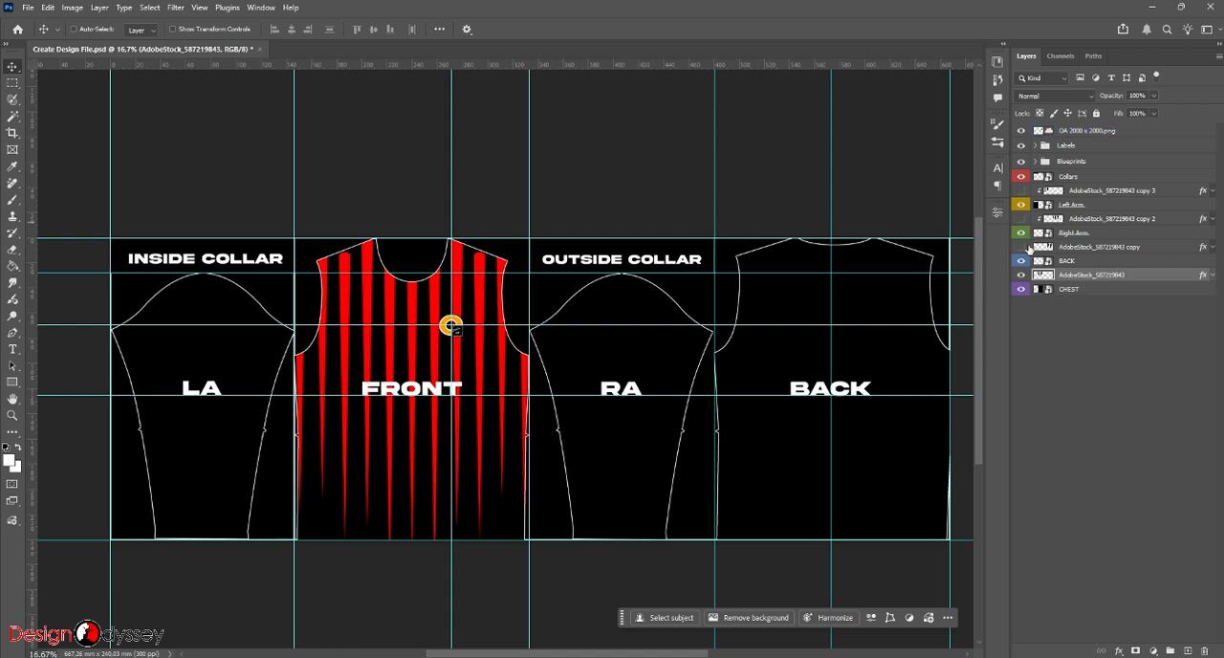
# - Show the AdobeStock_587219843 copy, copy 2 and copy 3 stripe layers on the back and both sleeves
pyautogui.click(1021, 247)
pyautogui.click(1020, 219)
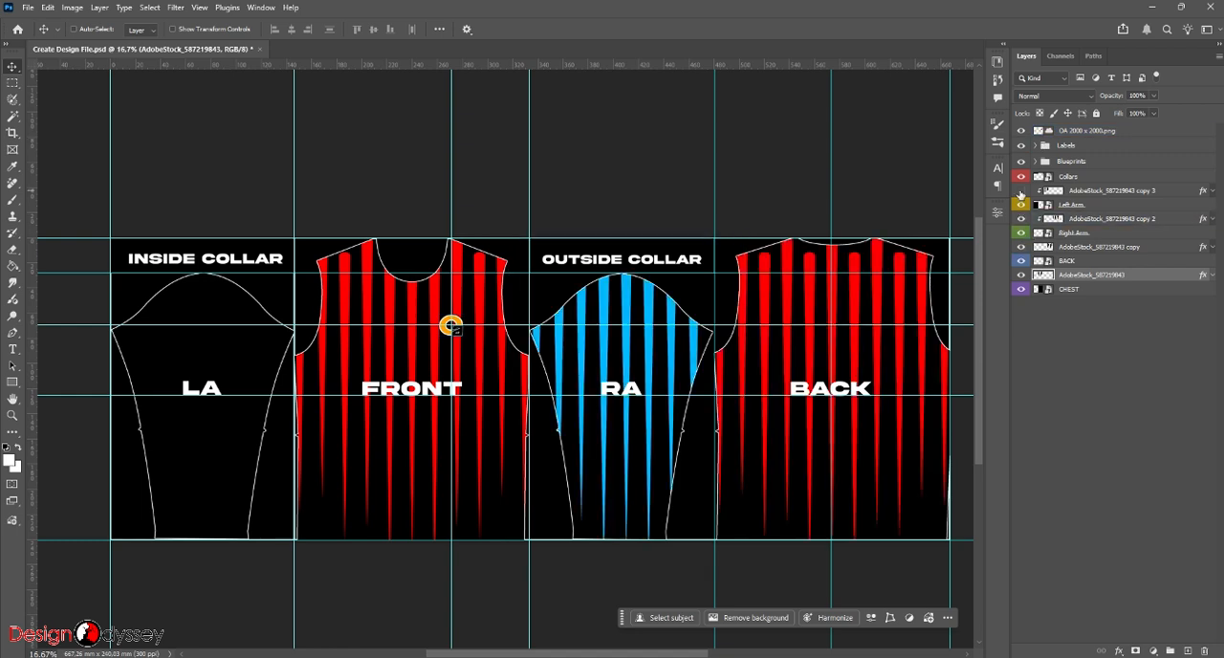
pyautogui.click(1020, 190)
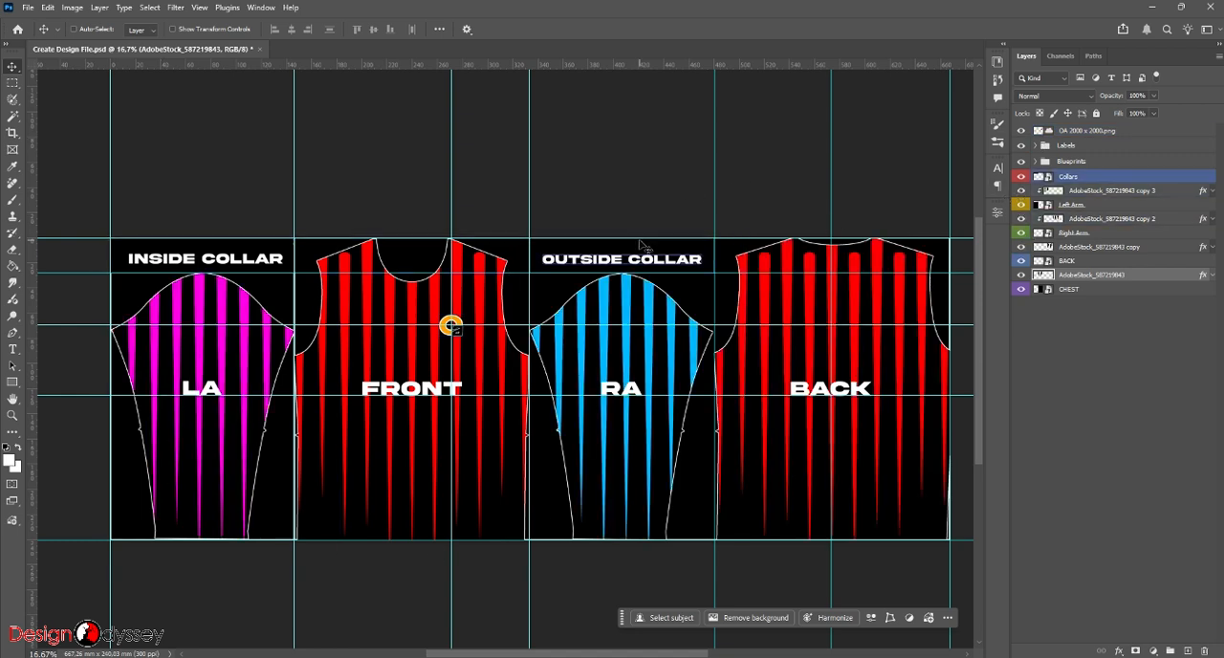
# - Place the Skulls Logo from the OA SHOP BRAND library on the upper part of the back panel
pyautogui.click(997, 64)
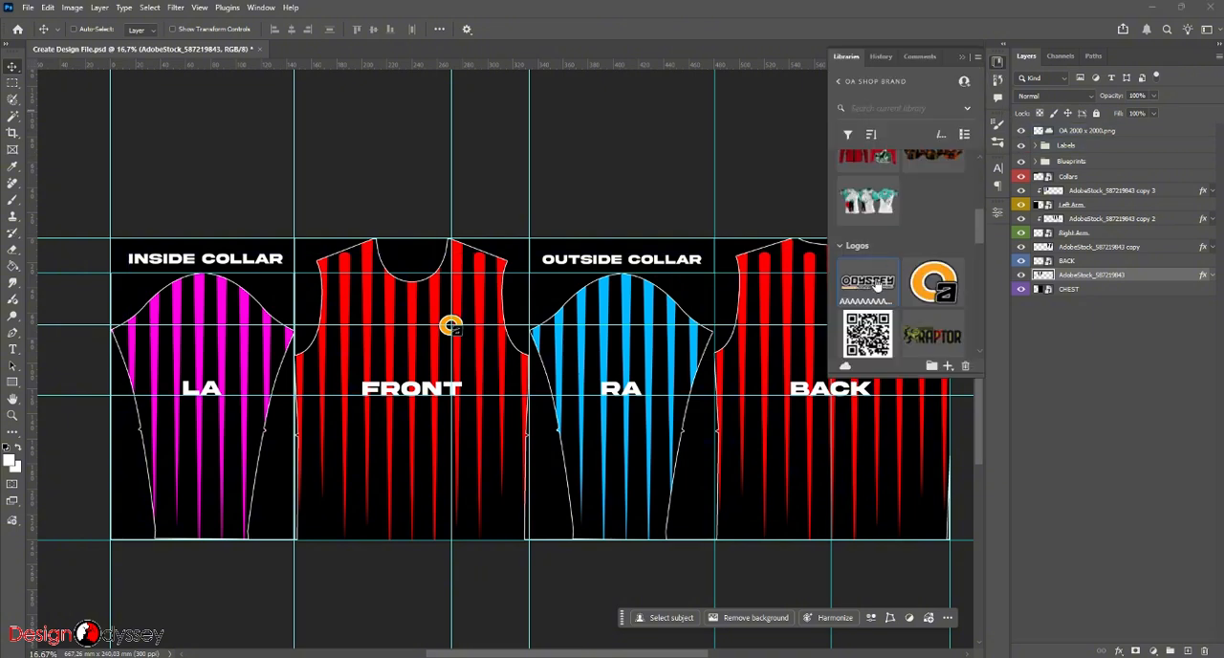
pyautogui.scroll(-3, 876, 284)
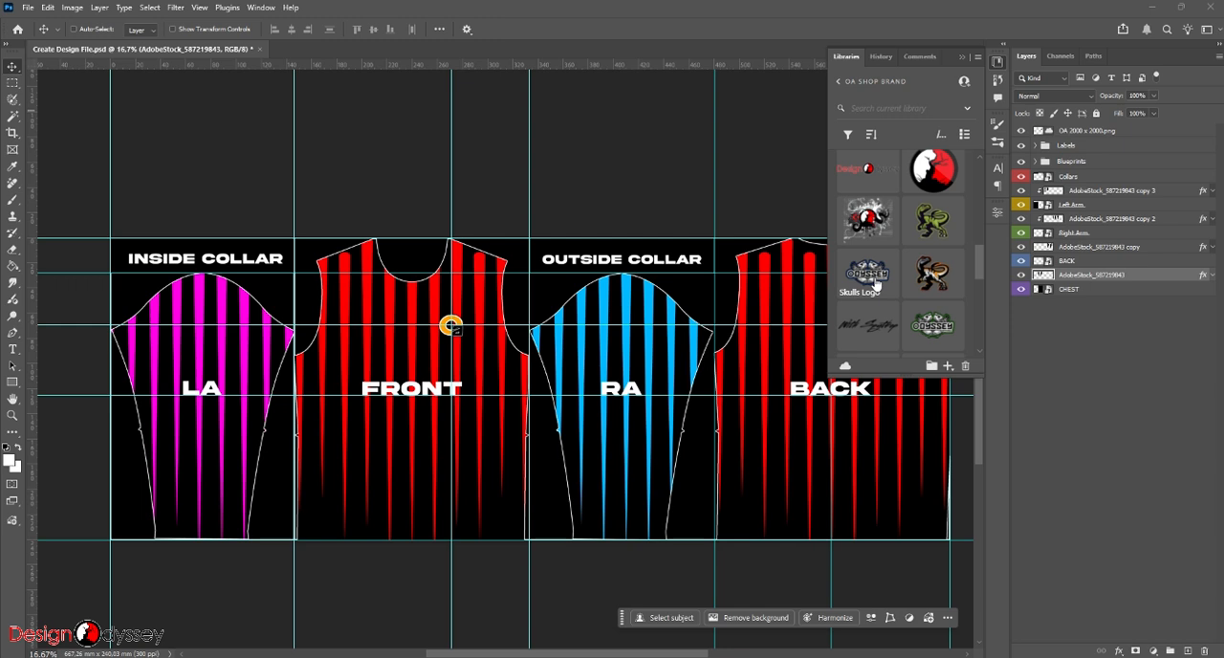
pyautogui.moveTo(877, 284); pyautogui.dragTo(841, 293)
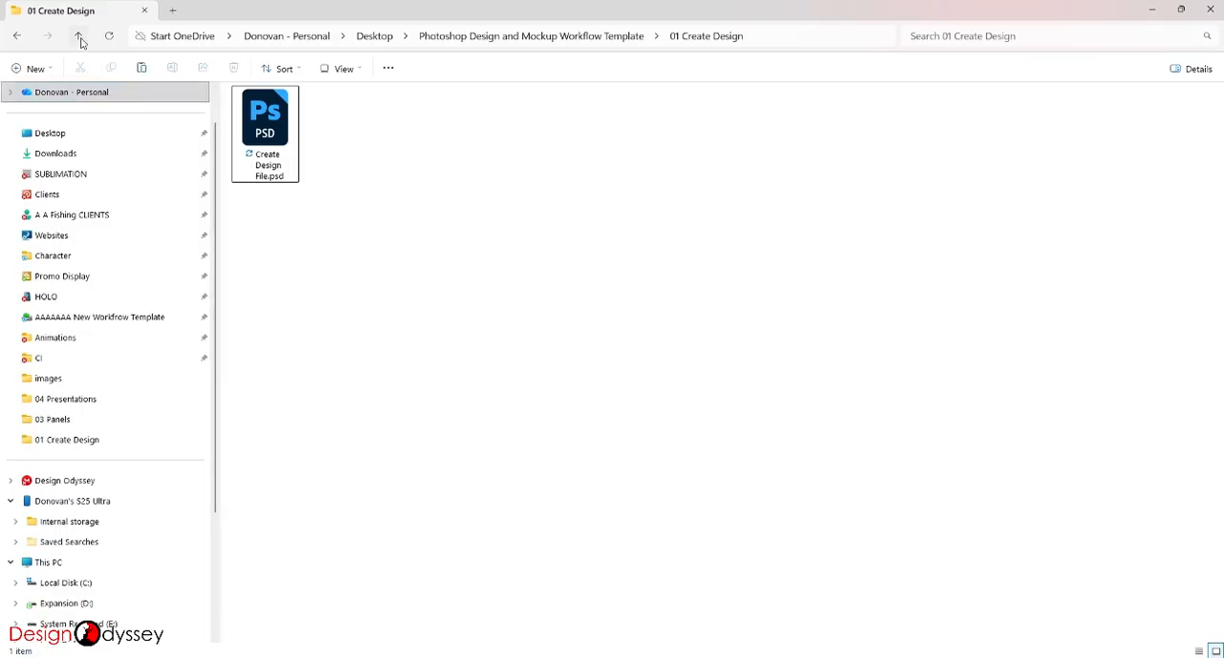
# - Open Design Link.psd from the 02 Design Link folder of the workflow template in Photoshop
pyautogui.click(79, 36)
pyautogui.doubleClick(295, 128)
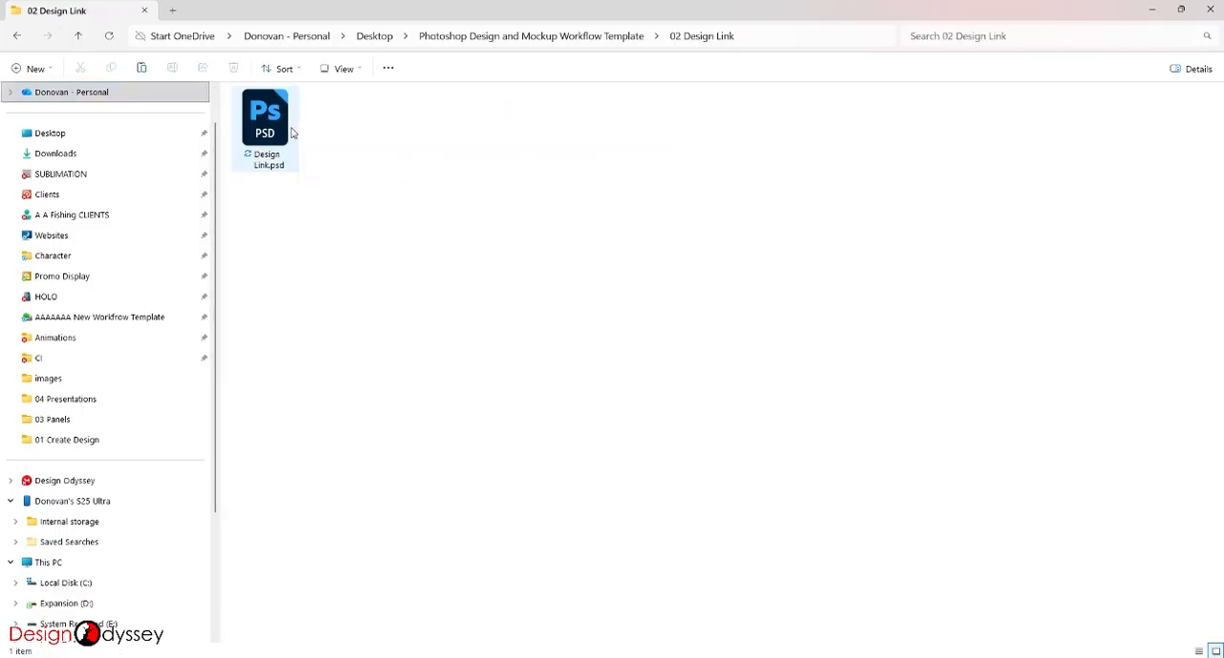
pyautogui.doubleClick(272, 132)
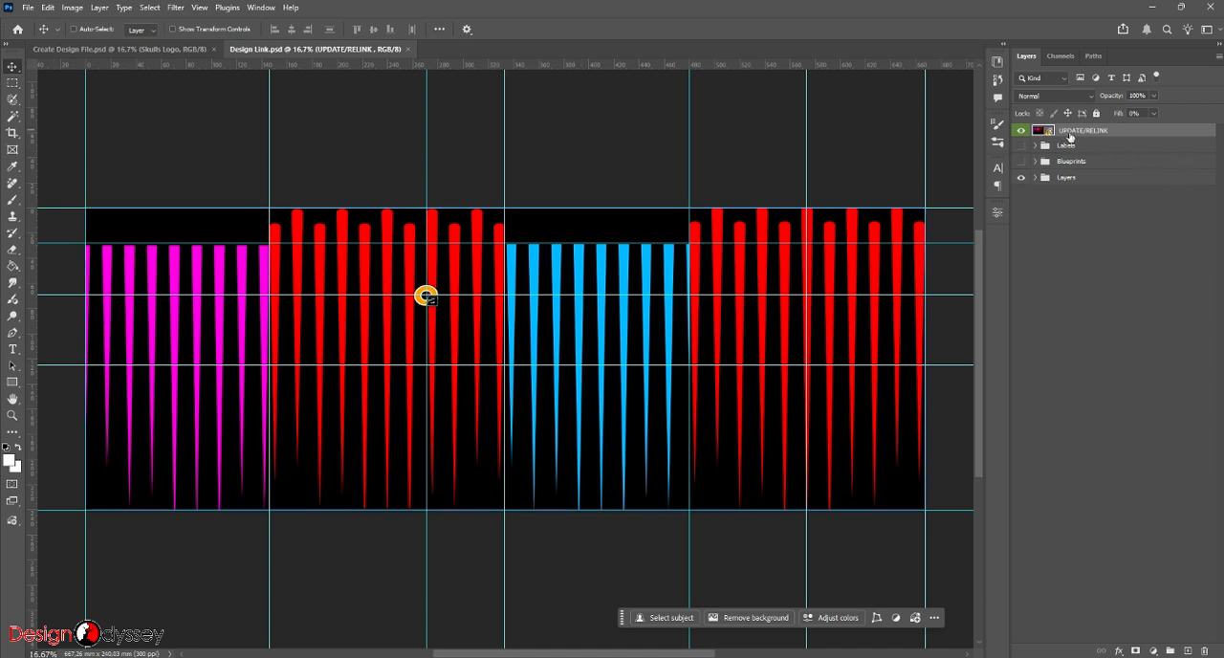
# - Update all modified content from the UPDATE/RELINK layer of Design Link.psd and compare the result with Create Design File.psd
pyautogui.rightClick(1127, 137)
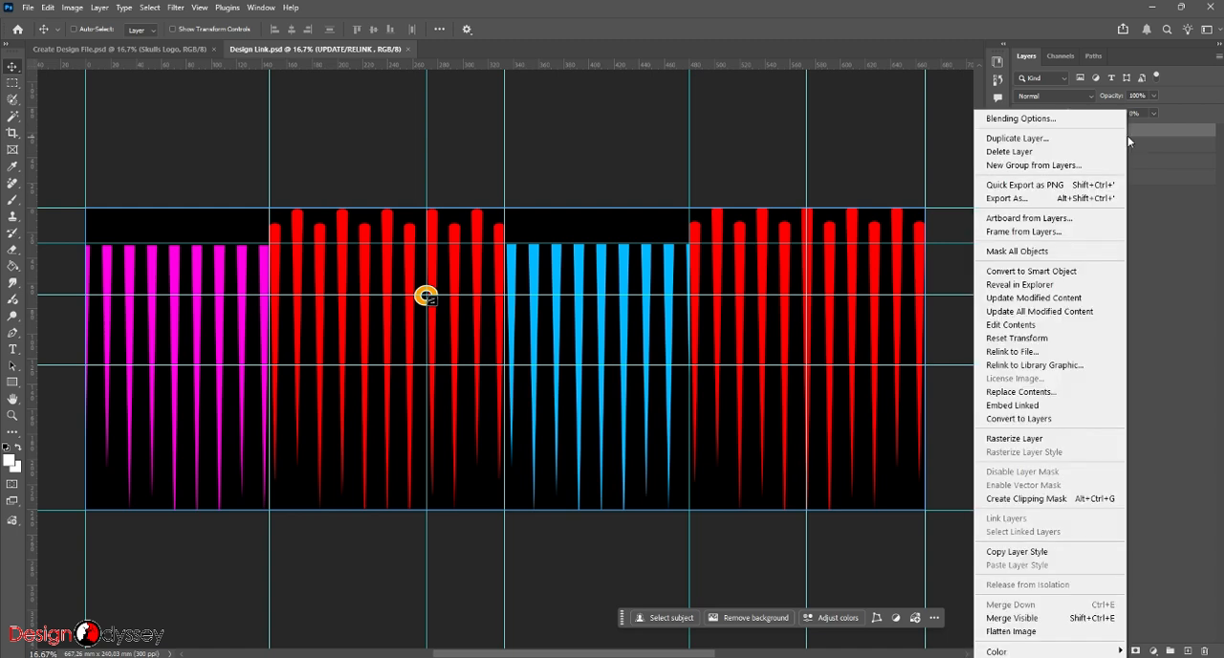
pyautogui.click(1043, 312)
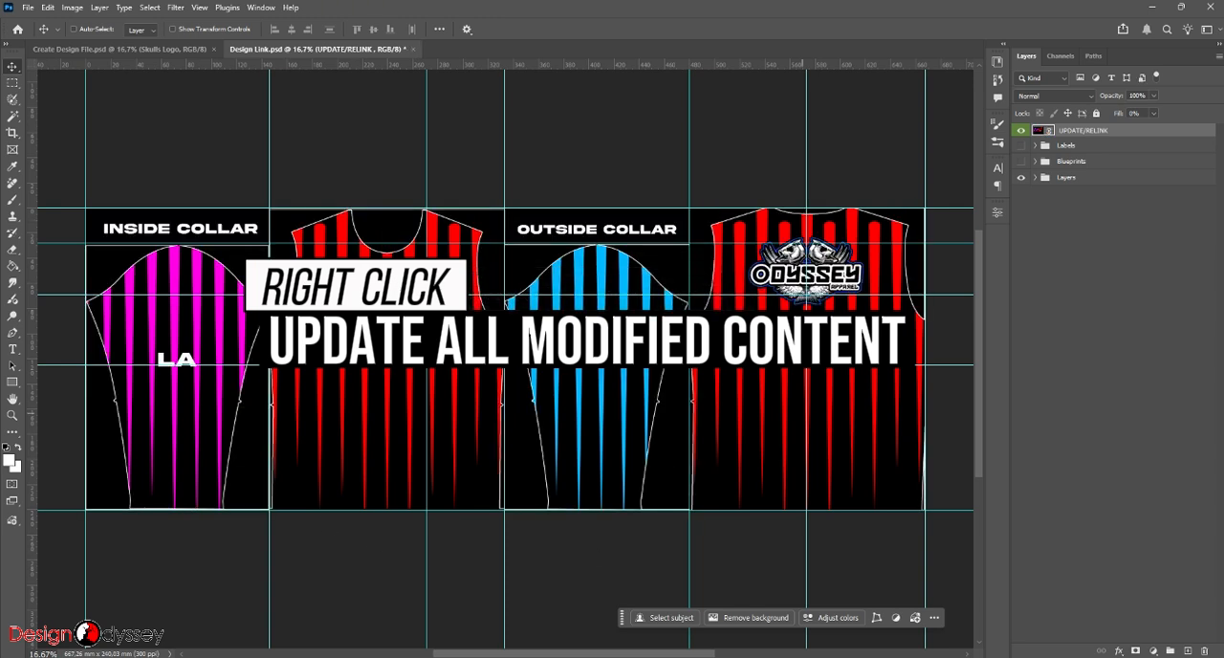
pyautogui.click(156, 49)
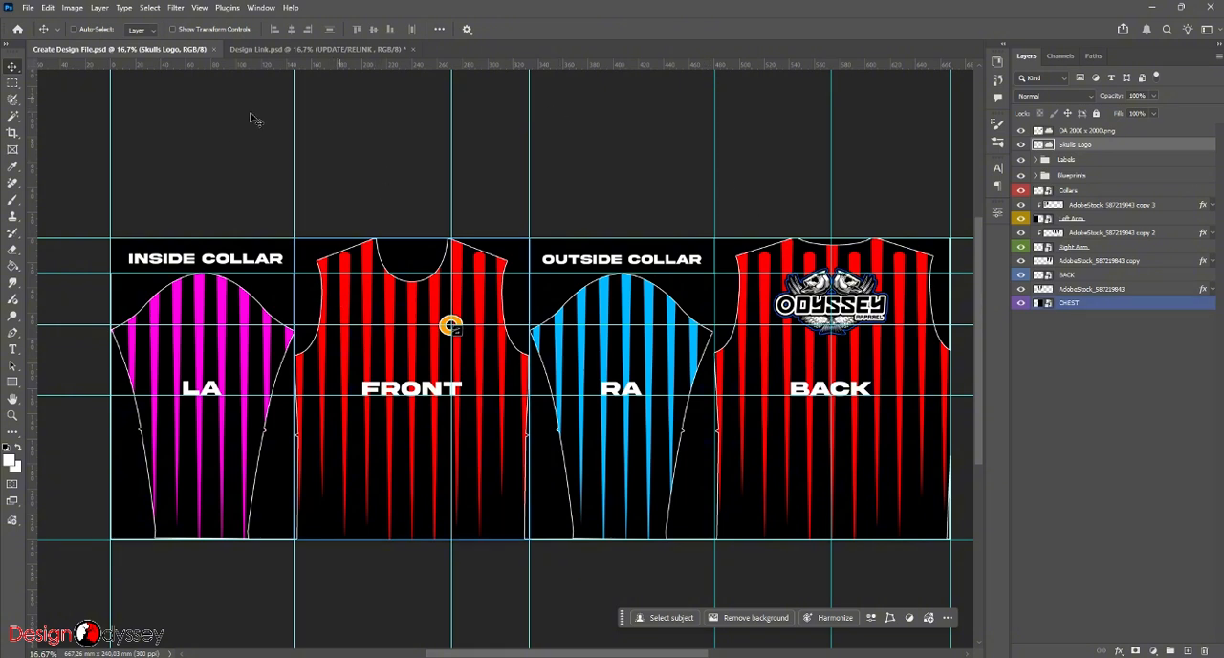
pyautogui.click(316, 48)
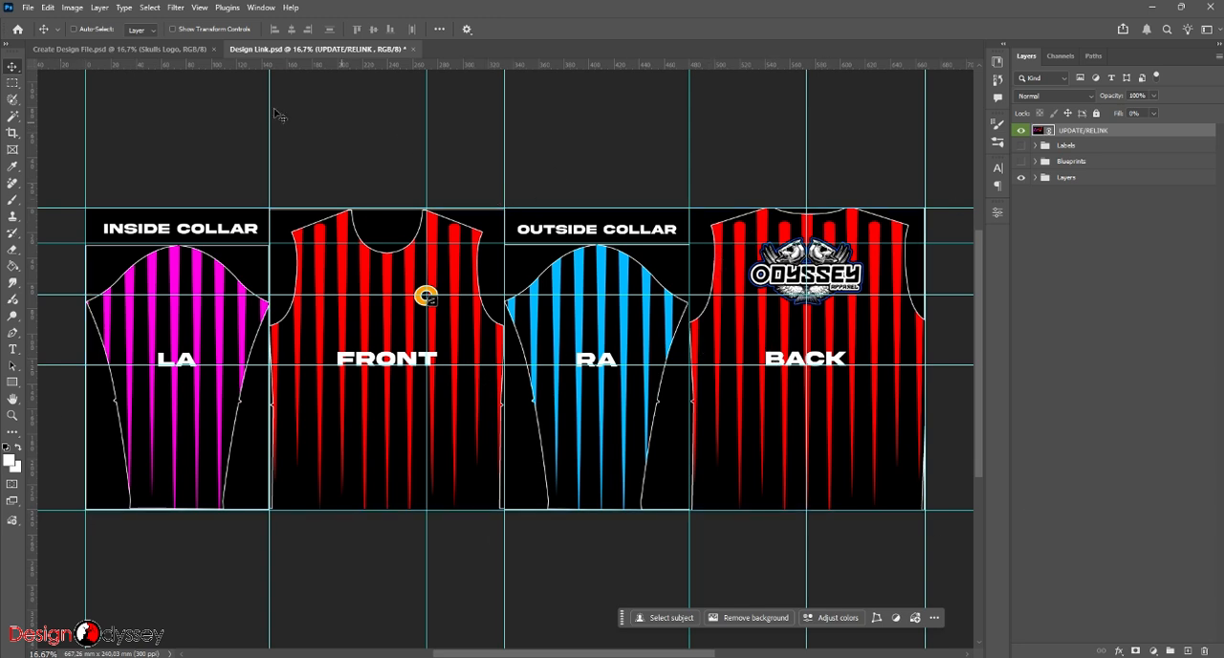
# - Hide the Labels and Blueprints groups in Create Design File.psd
pyautogui.click(135, 48)
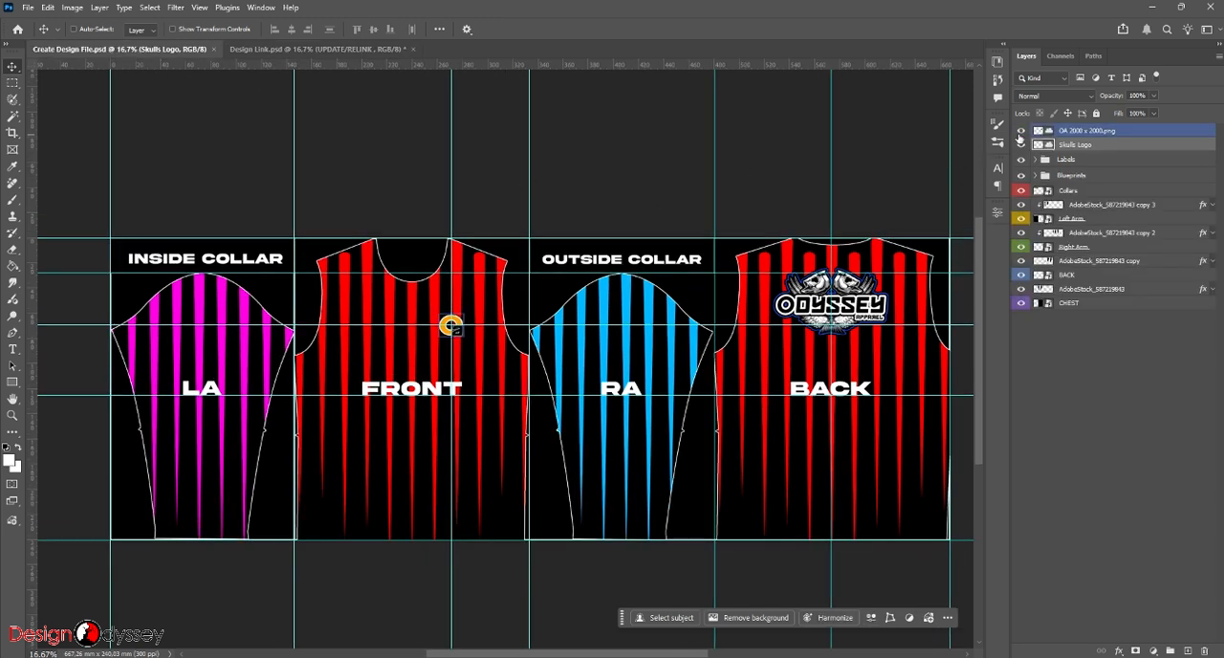
pyautogui.click(1021, 159)
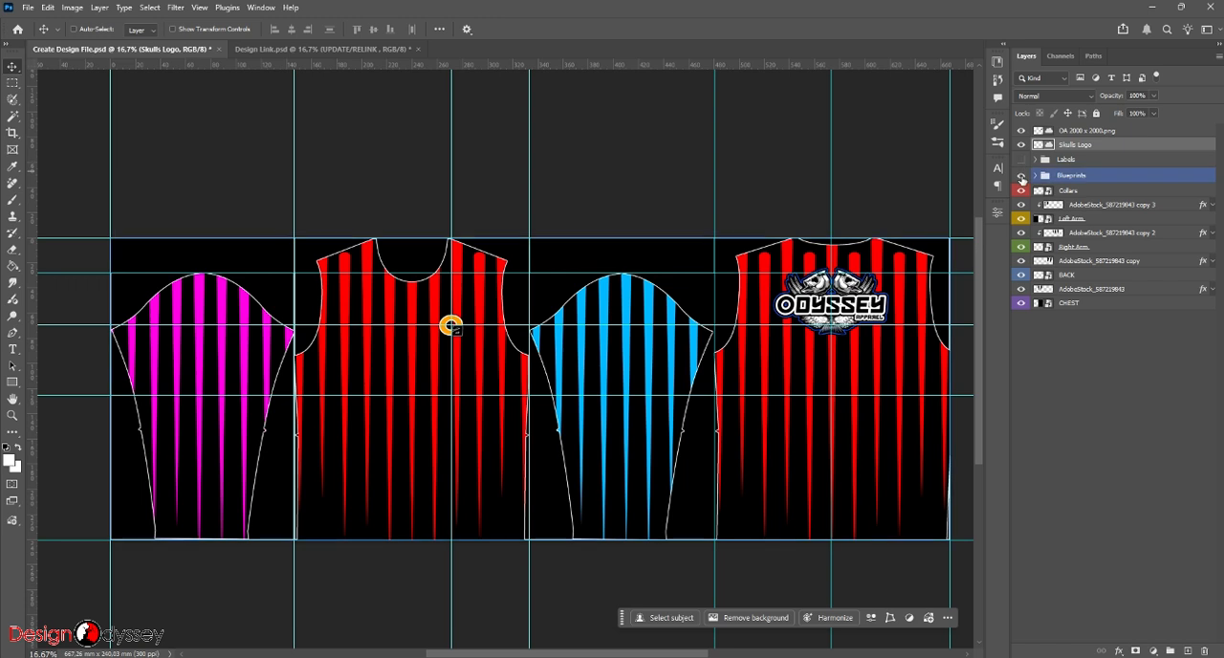
pyautogui.click(1021, 175)
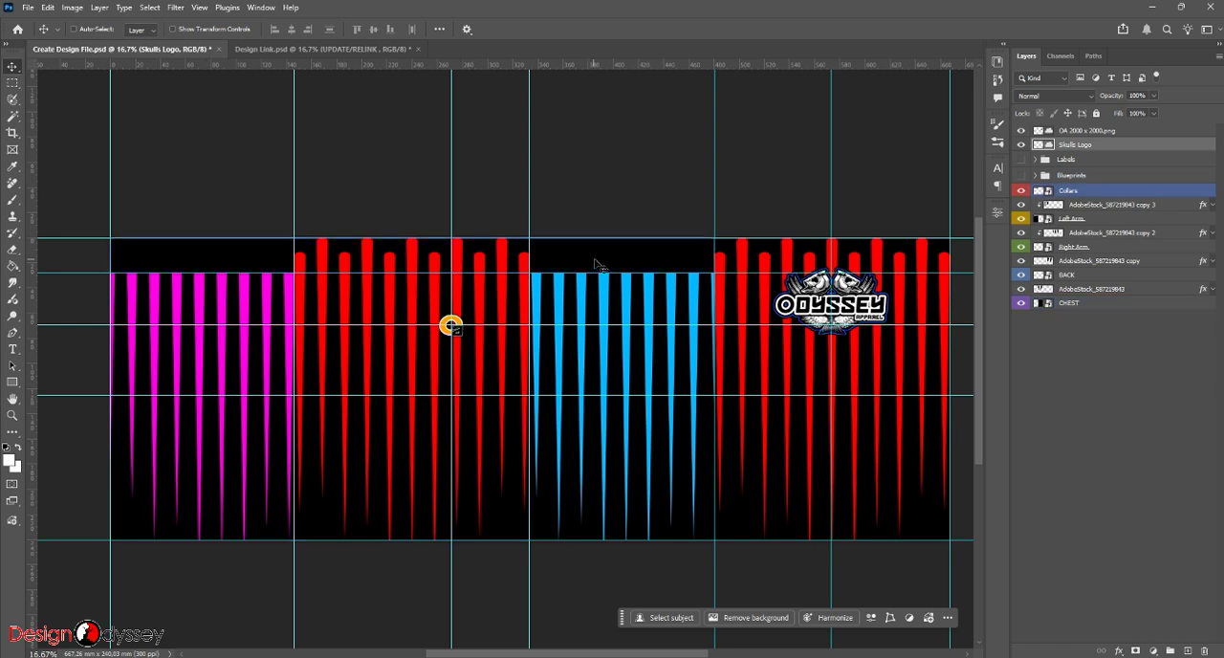
# - Add a new layer clipped to the Collars layer in Create Design File.psd and fill it with white
pyautogui.keyDown('ctrl'); pyautogui.click(599, 265); pyautogui.keyUp('ctrl')
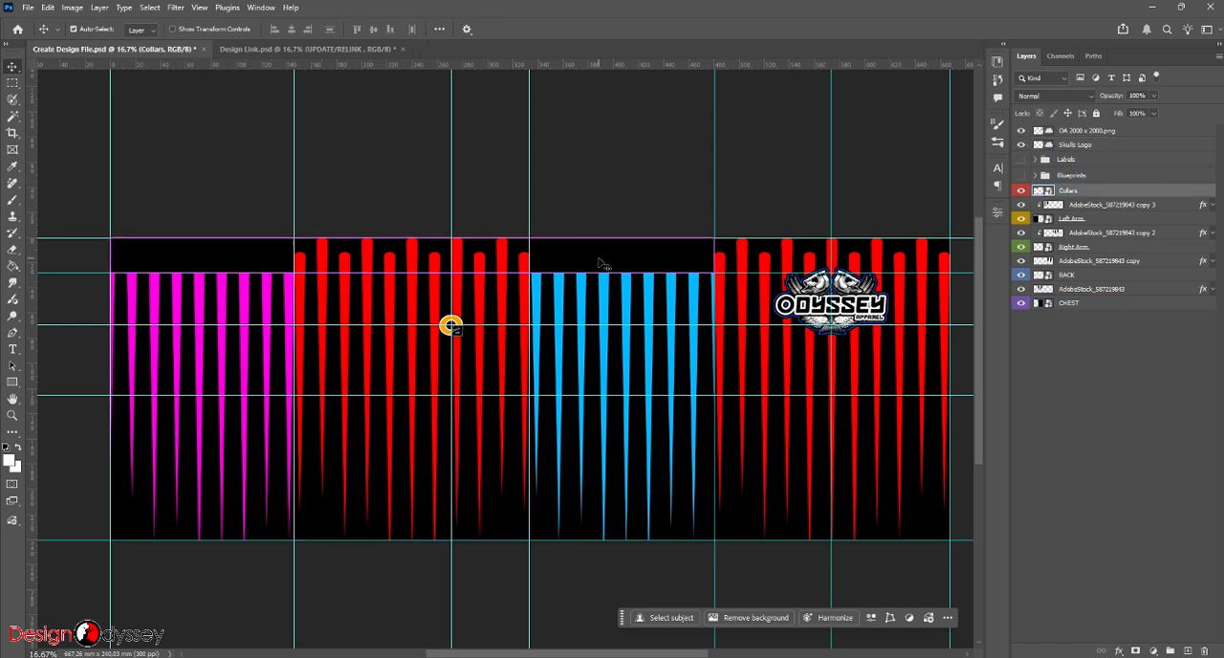
pyautogui.press('g')
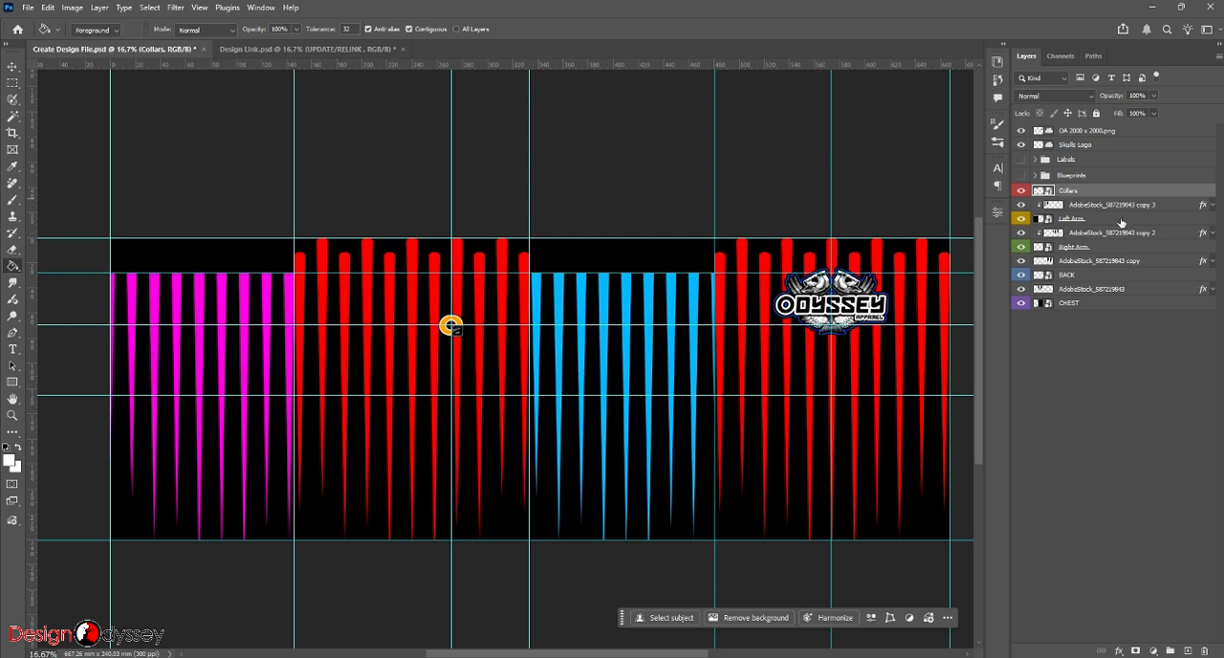
pyautogui.click(1088, 205)
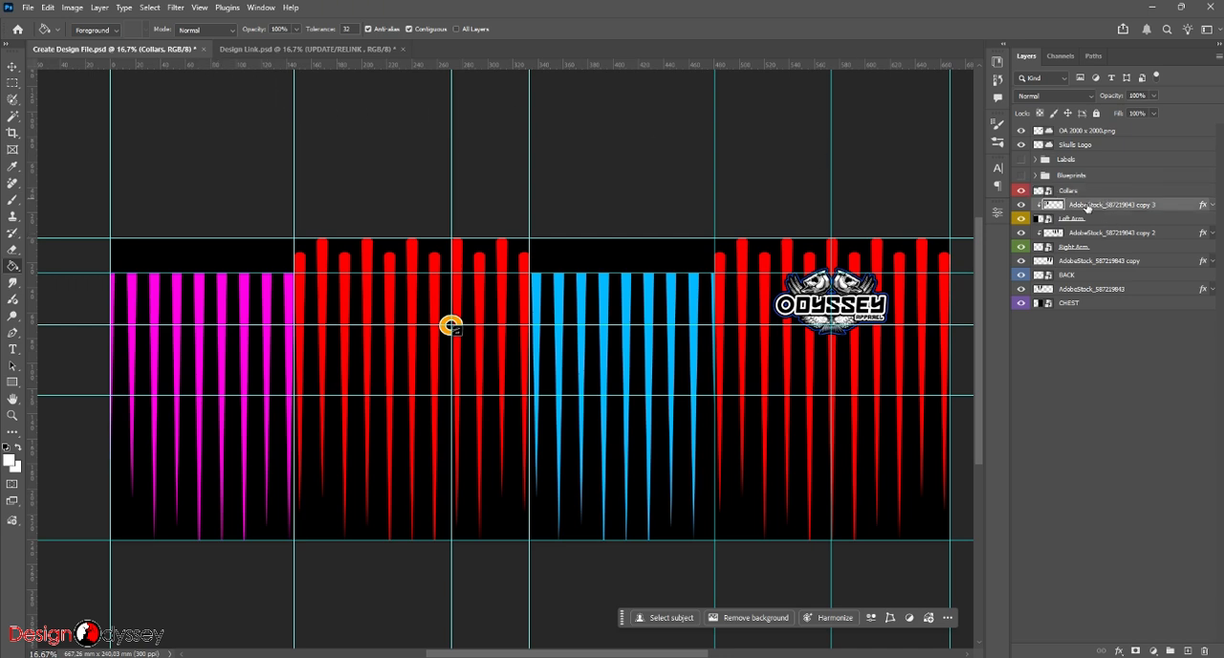
pyautogui.click(1186, 652)
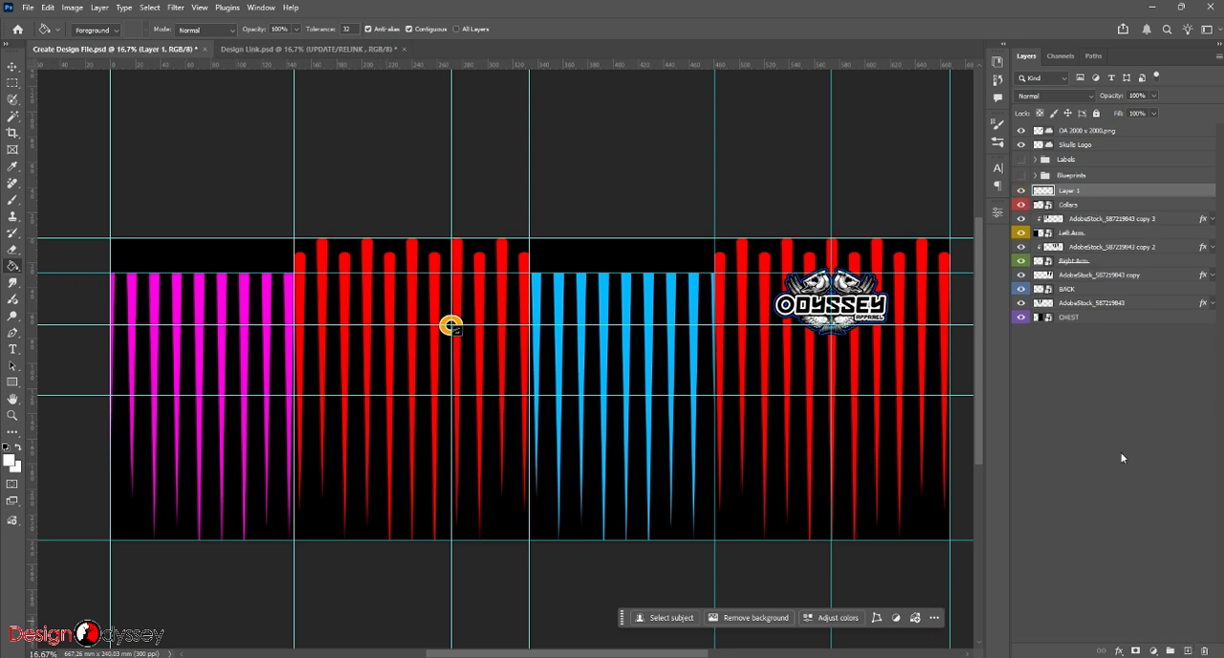
pyautogui.click(669, 265)
pyautogui.press('v')
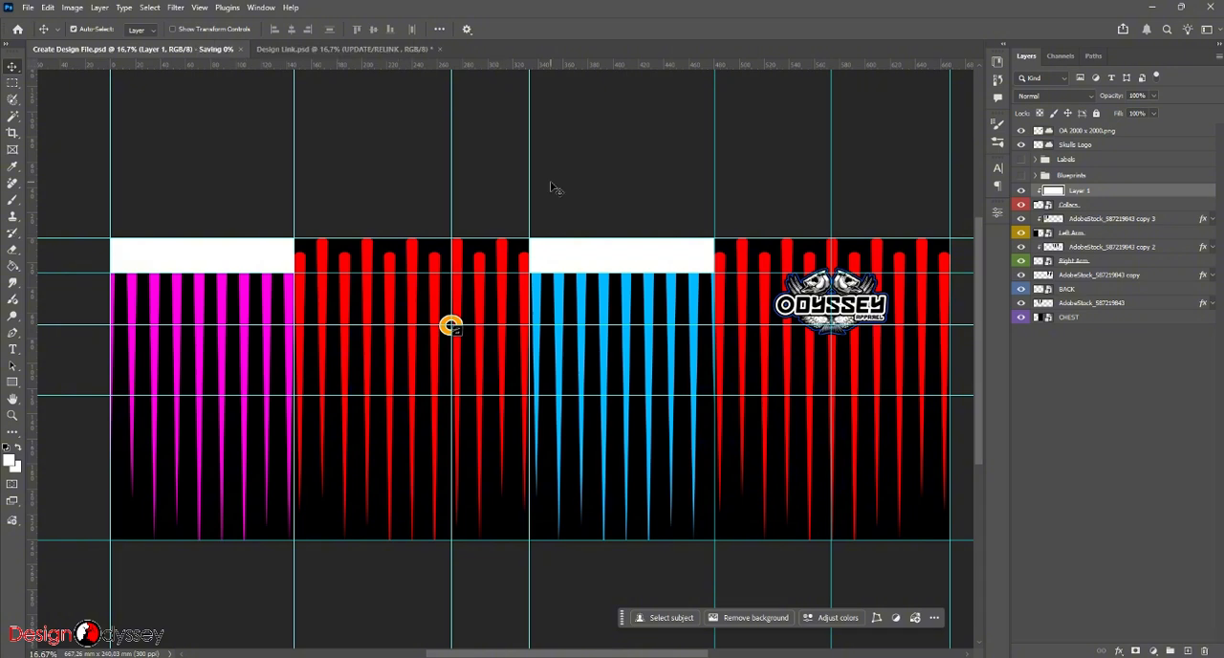
# - Save Create Design File.psd, and save the linked Design Link.psd with the white collars
pyautogui.hotkey('ctrl', 's')
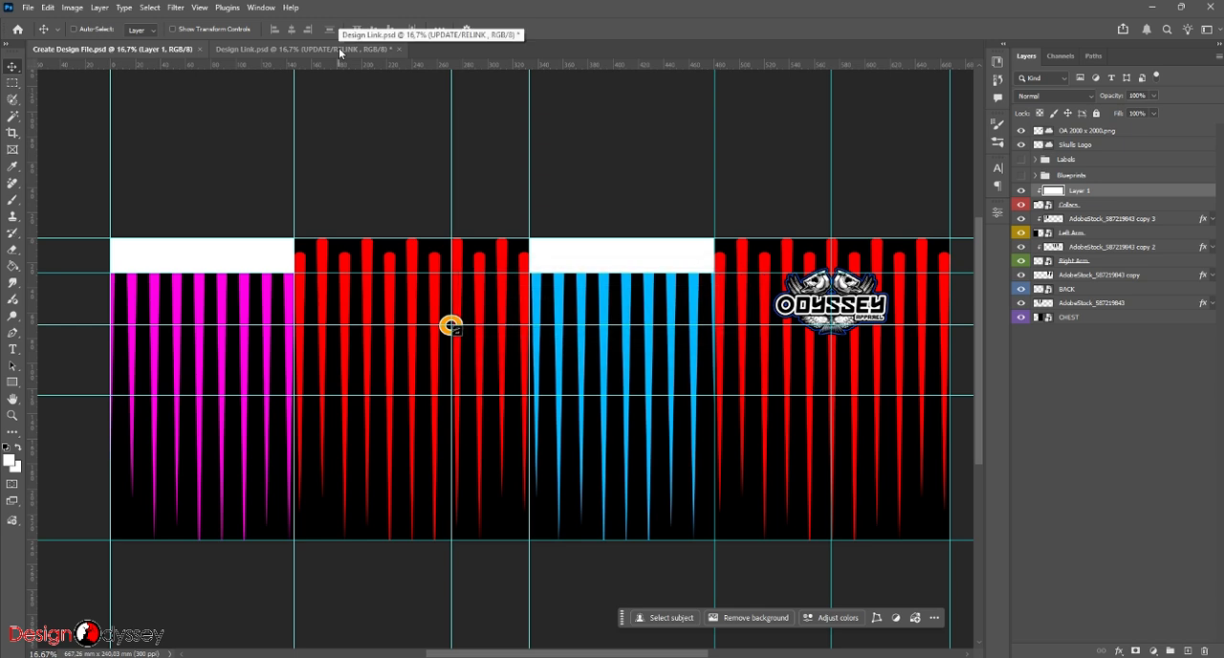
pyautogui.click(340, 48)
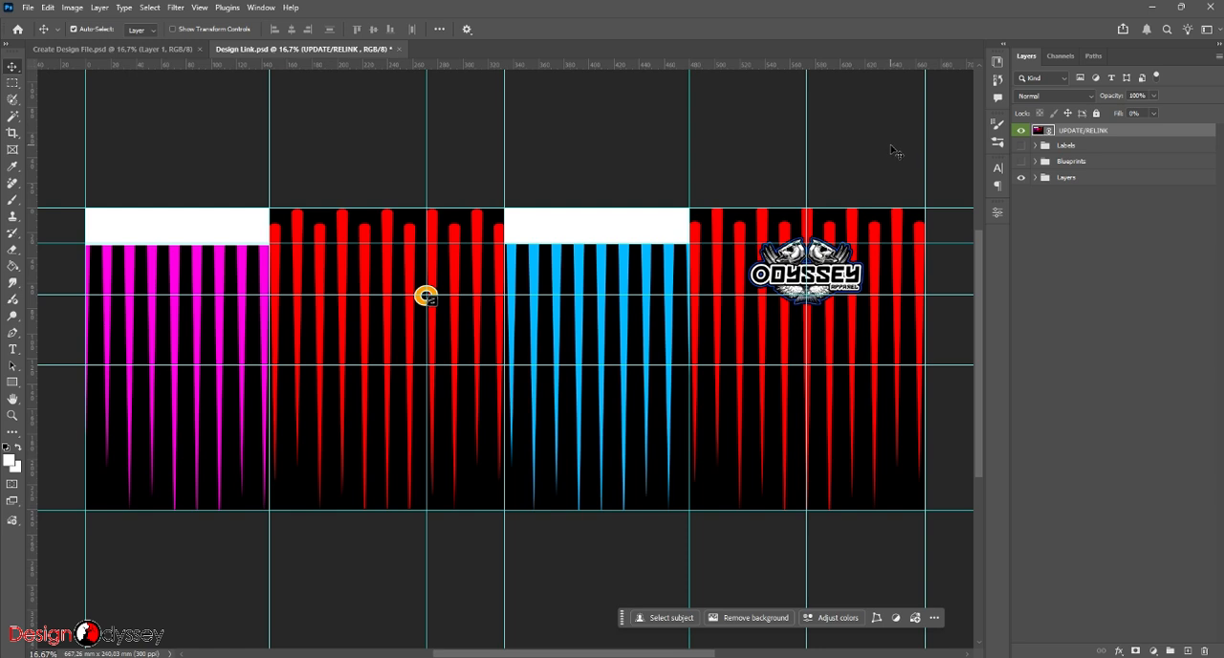
pyautogui.hotkey('ctrl', 's')
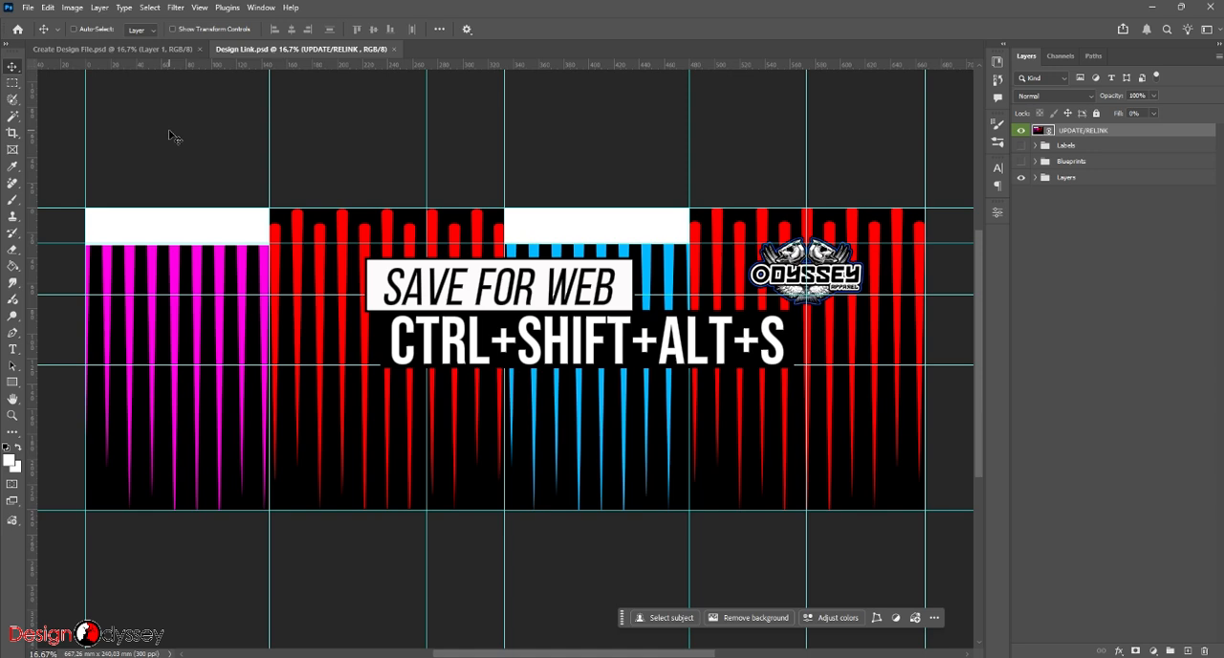
# - Start exporting Design Link.psd through Save for Web as an optimized JPEG at maximum quality 100
pyautogui.hotkey('ctrl', 'shift', 'alt', 's')
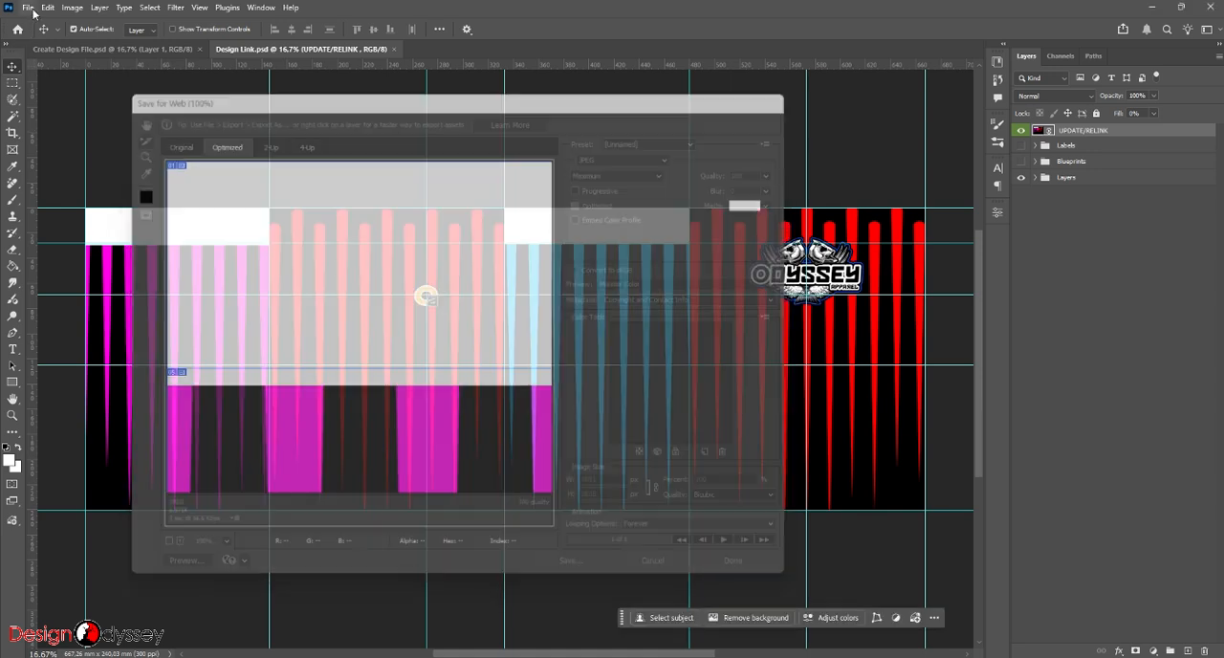
pyautogui.click(29, 8)
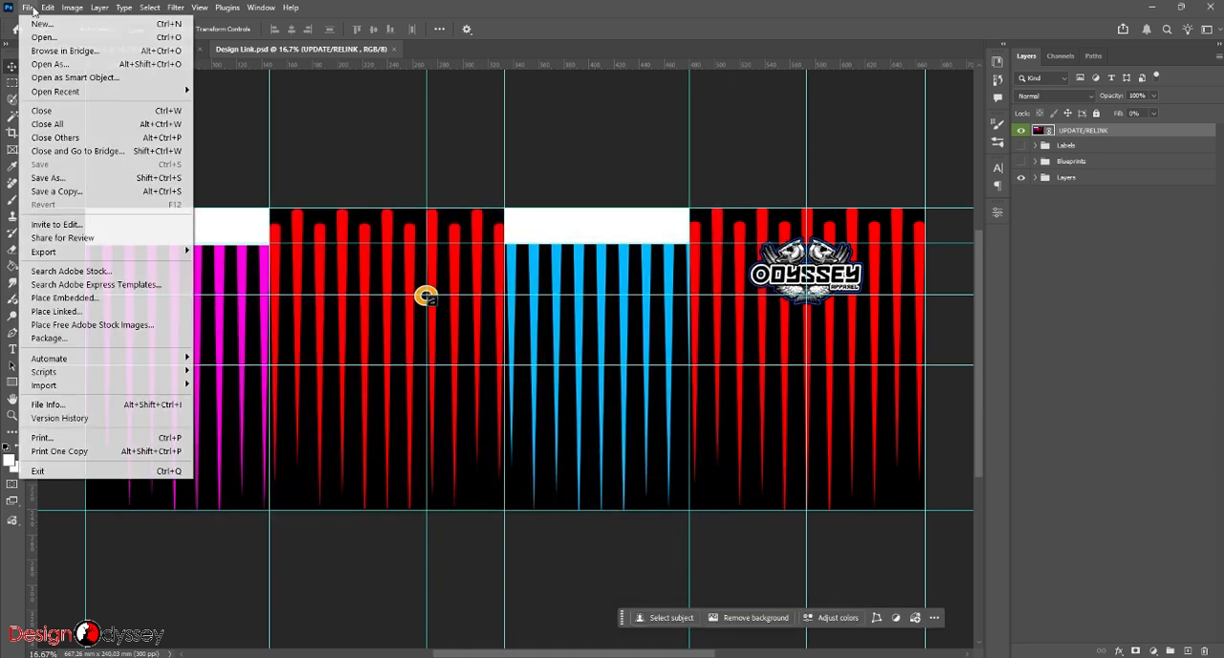
pyautogui.moveTo(69, 255)
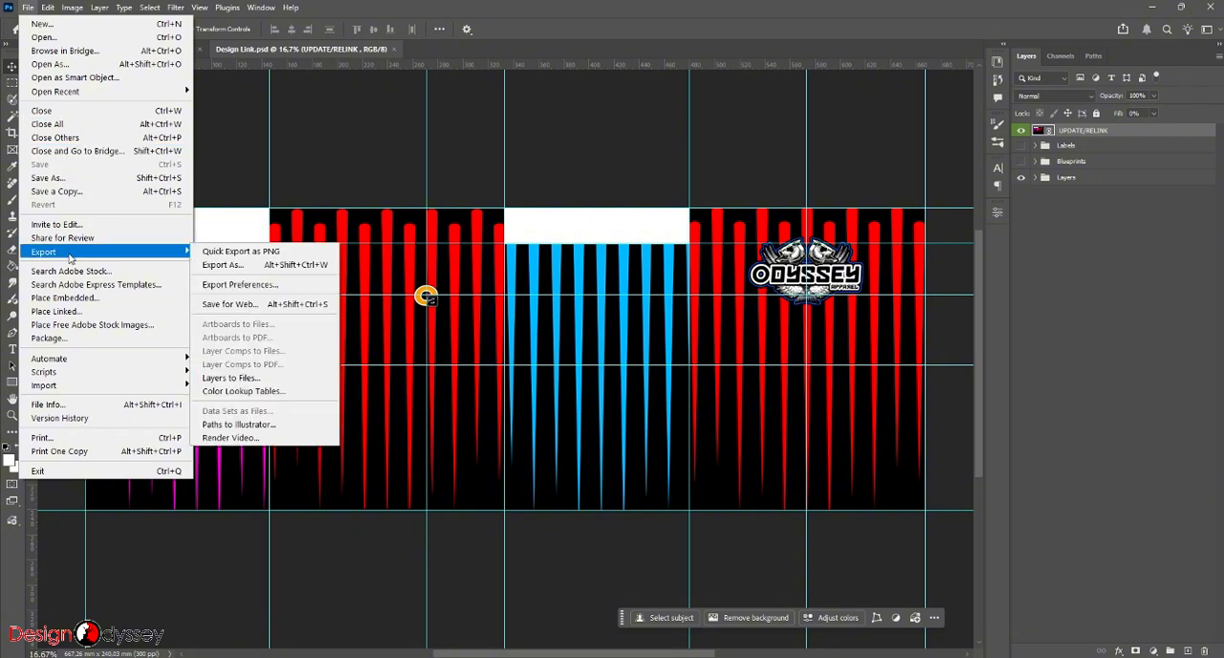
pyautogui.click(230, 304)
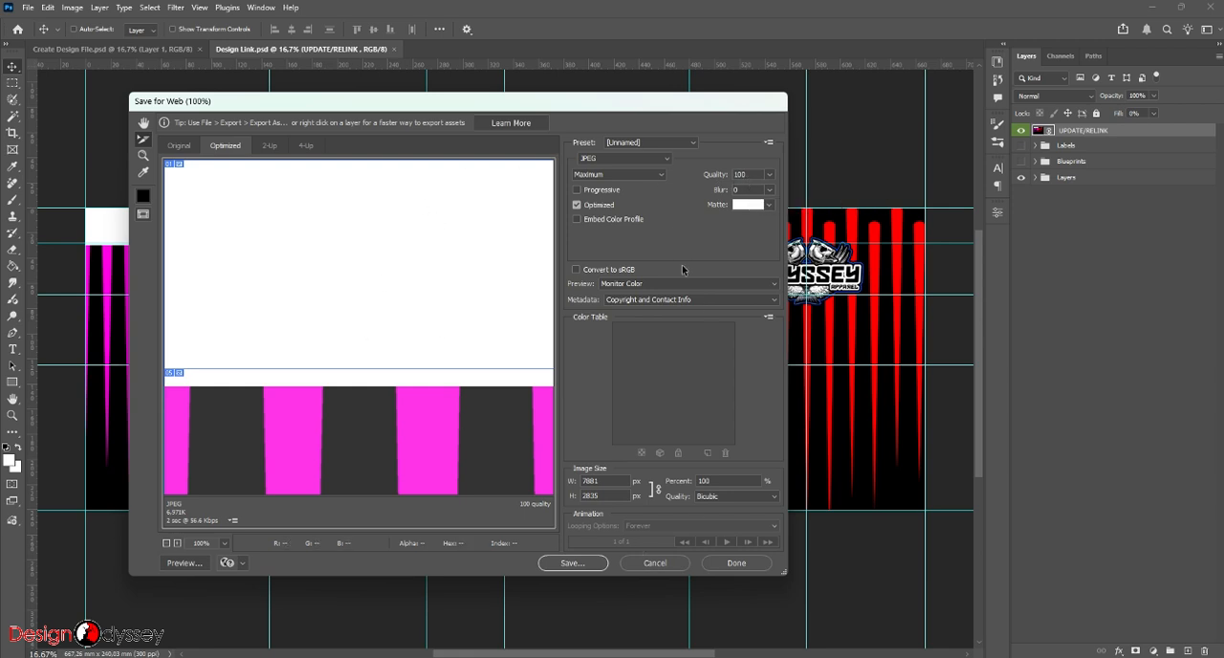
pyautogui.click(579, 565)
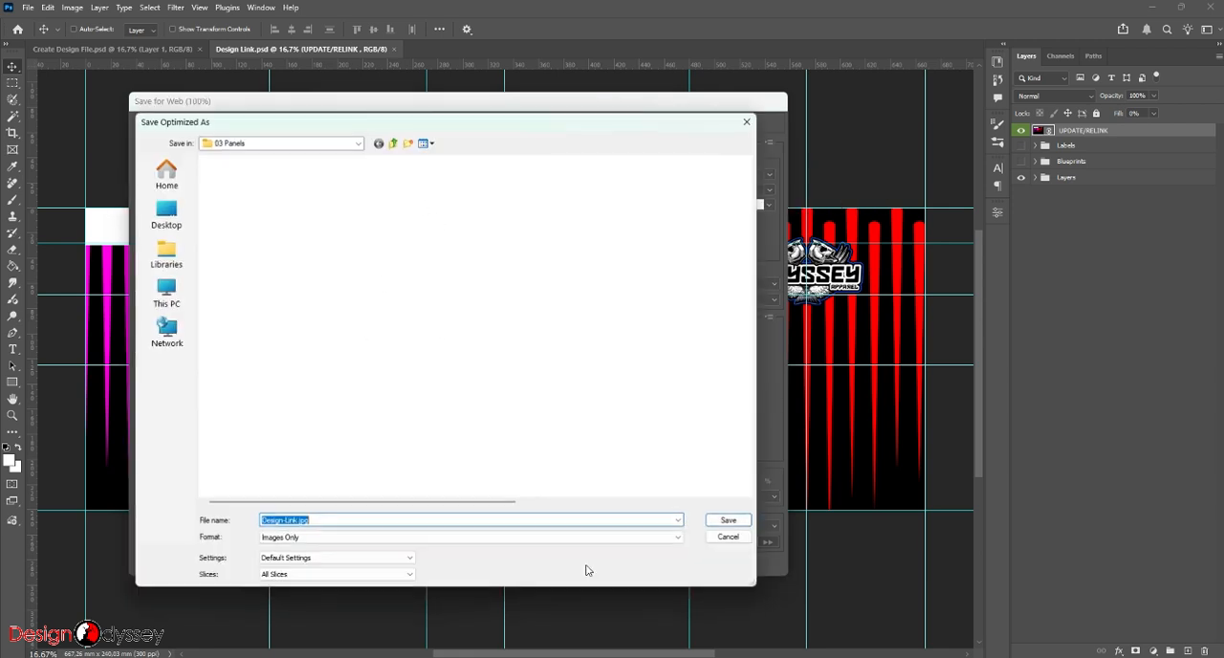
# - Save all slices as images only in the 03 Panels folder of the workflow template, replacing the existing panel JPGs
pyautogui.click(393, 141)
pyautogui.click(409, 143)
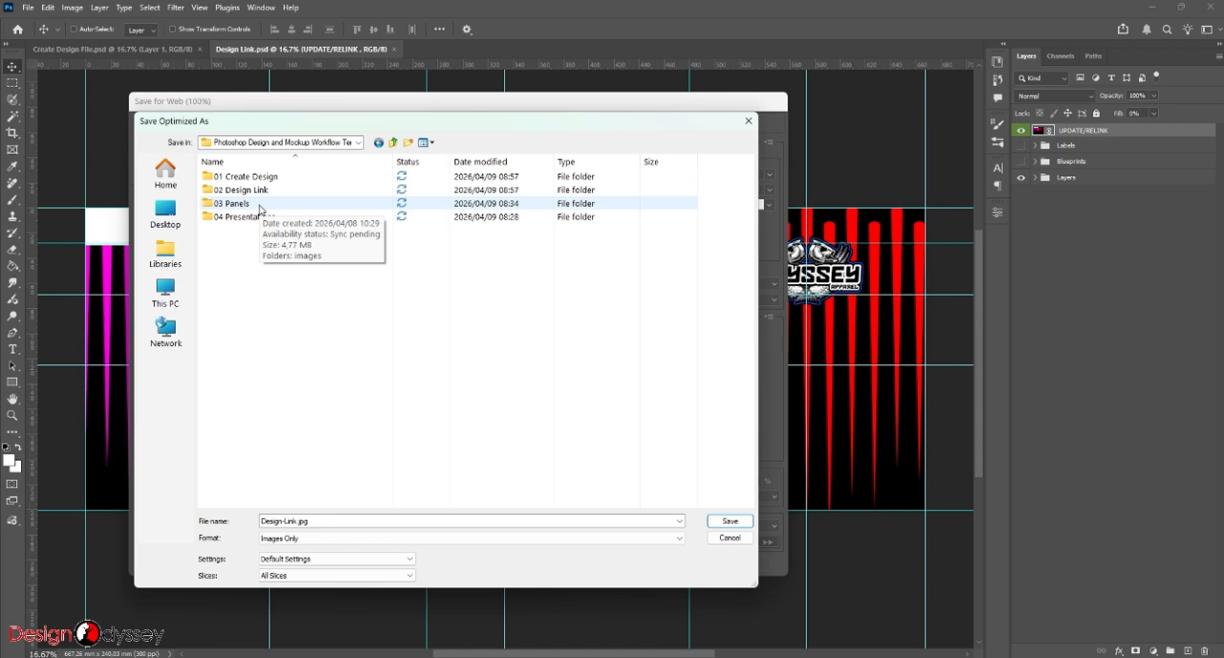
pyautogui.doubleClick(259, 203)
pyautogui.click(241, 181)
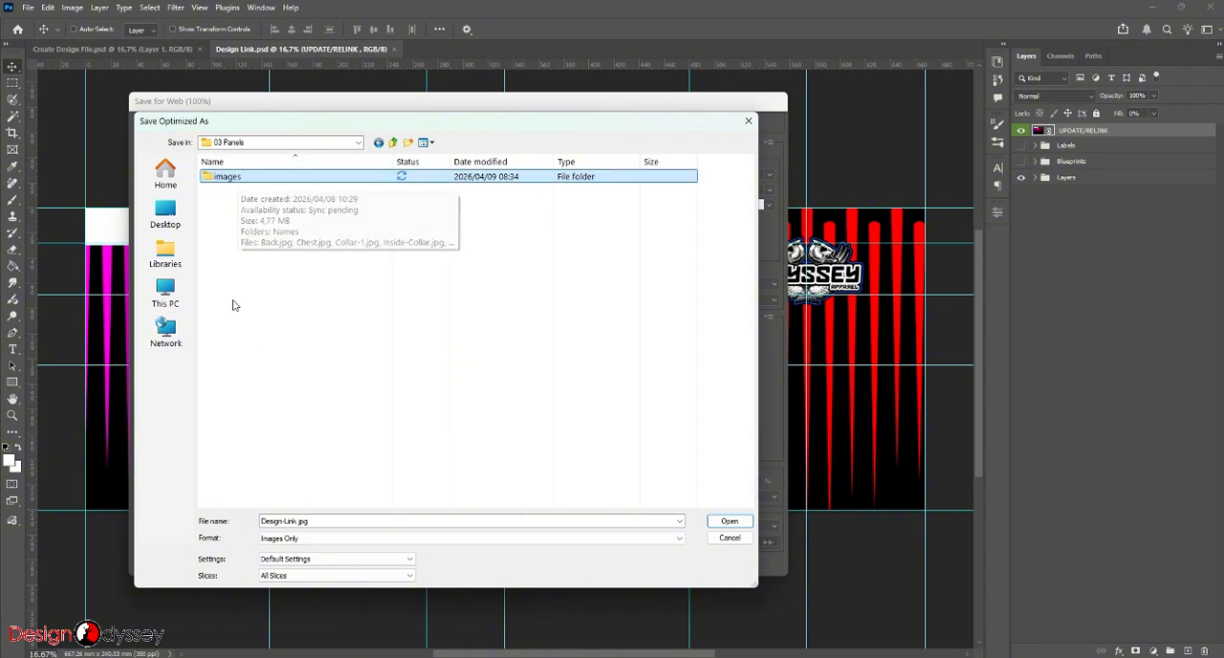
pyautogui.click(730, 521)
pyautogui.click(730, 522)
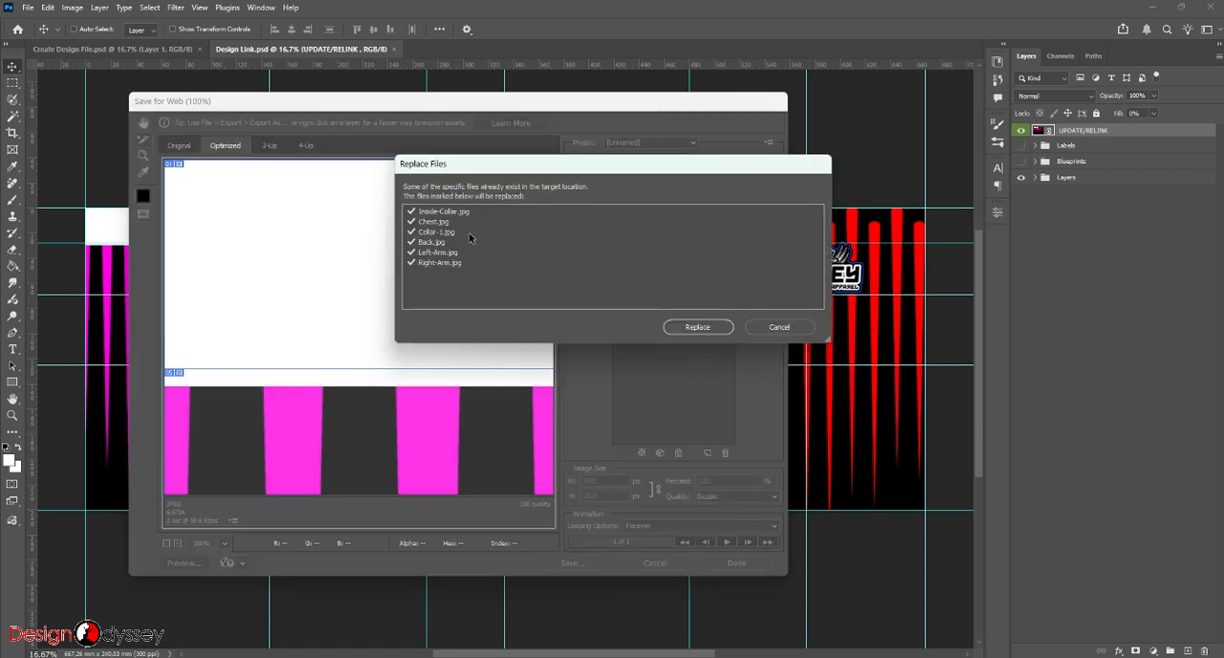
pyautogui.click(697, 328)
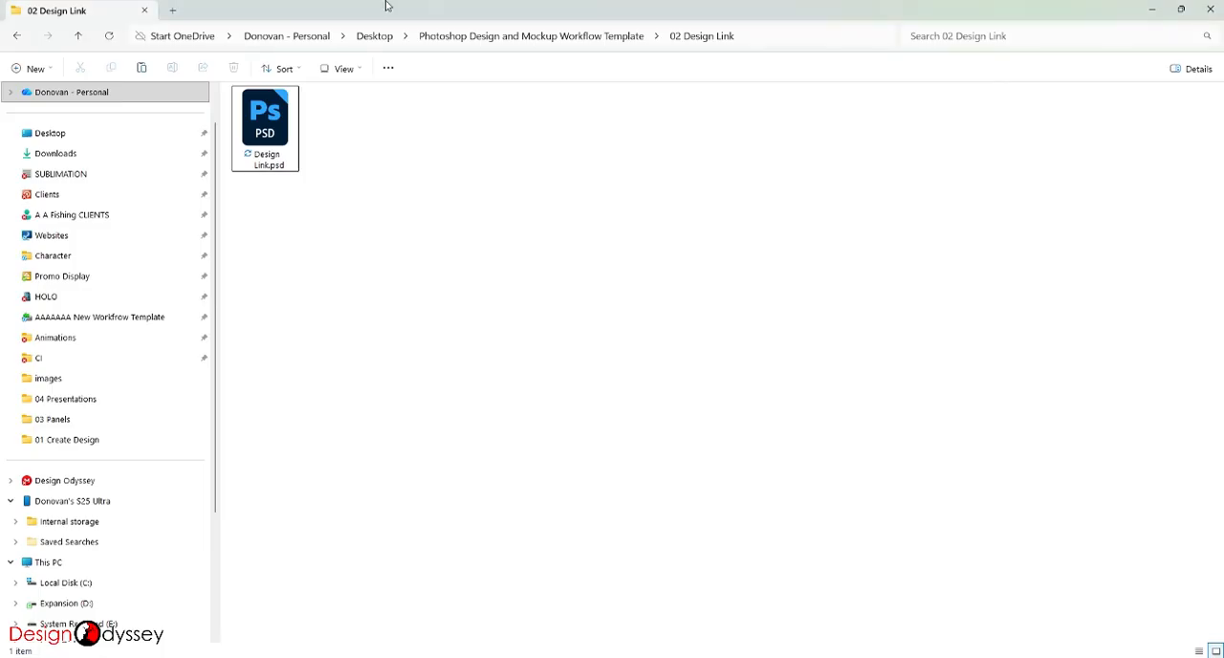
# - Switch to File Explorer and examine the exported back, chest, collar and arm JPGs in the images folder of 03 Panels
pyautogui.hotkey('alt', 'Up')
pyautogui.doubleClick(274, 154)
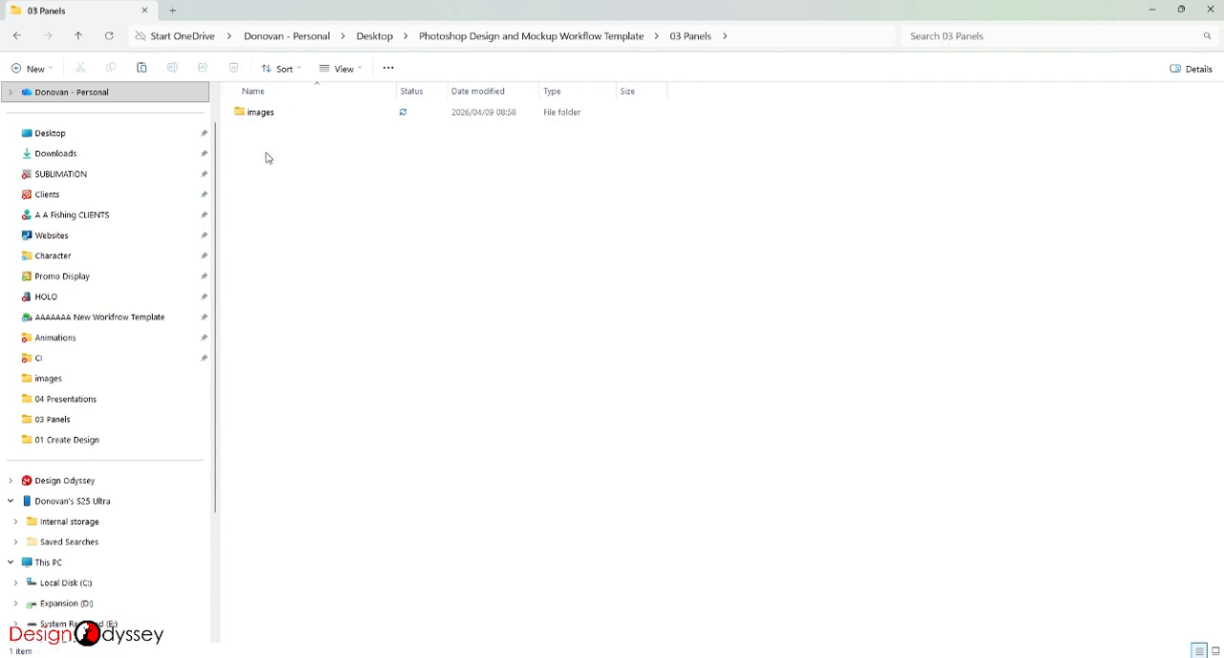
pyautogui.doubleClick(264, 113)
pyautogui.moveTo(316, 228); pyautogui.dragTo(672, 84)
pyautogui.click(356, 148)
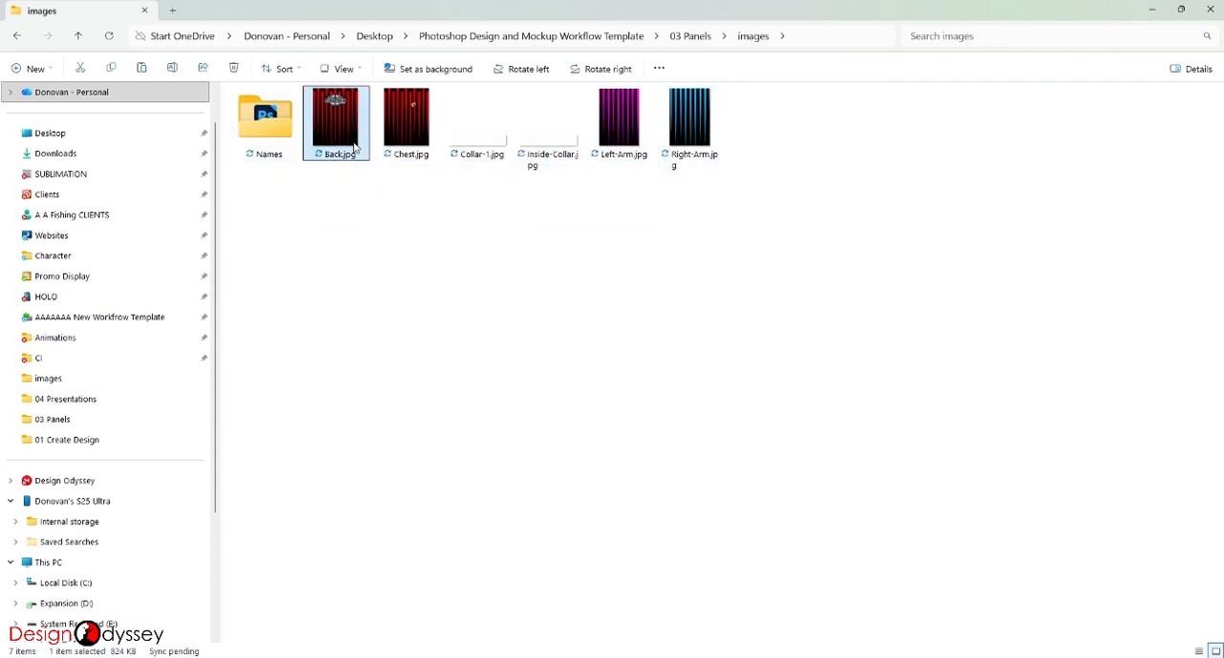
pyautogui.click(427, 145)
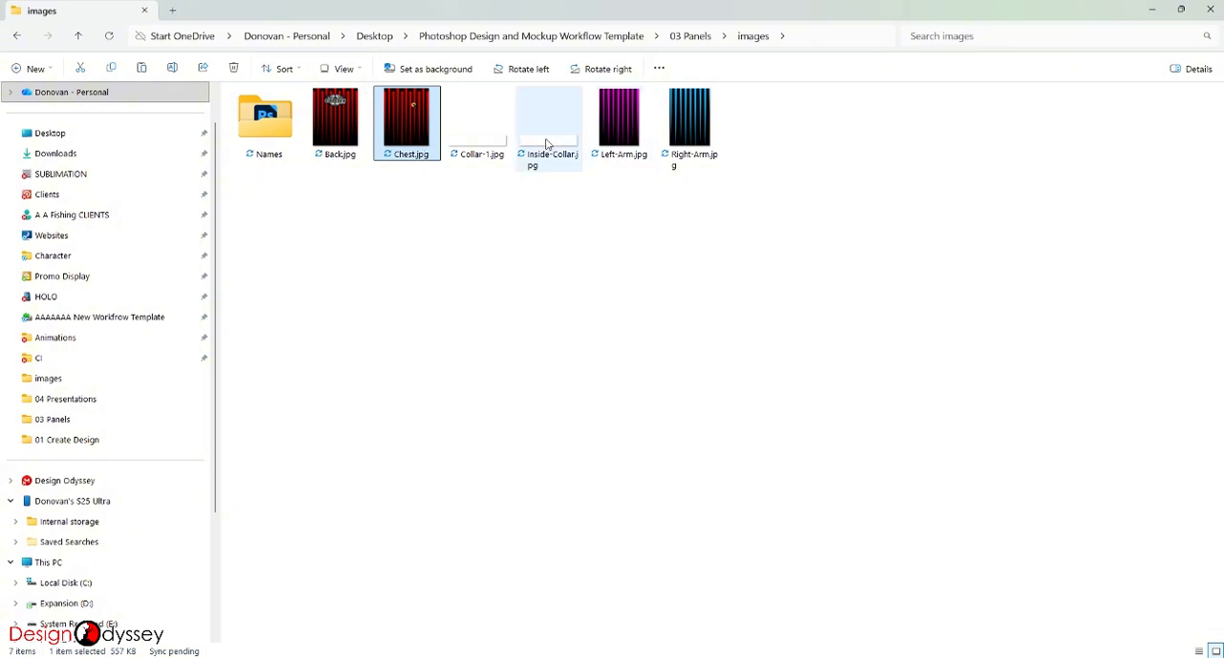
pyautogui.click(479, 119)
pyautogui.click(548, 120)
pyautogui.click(700, 139)
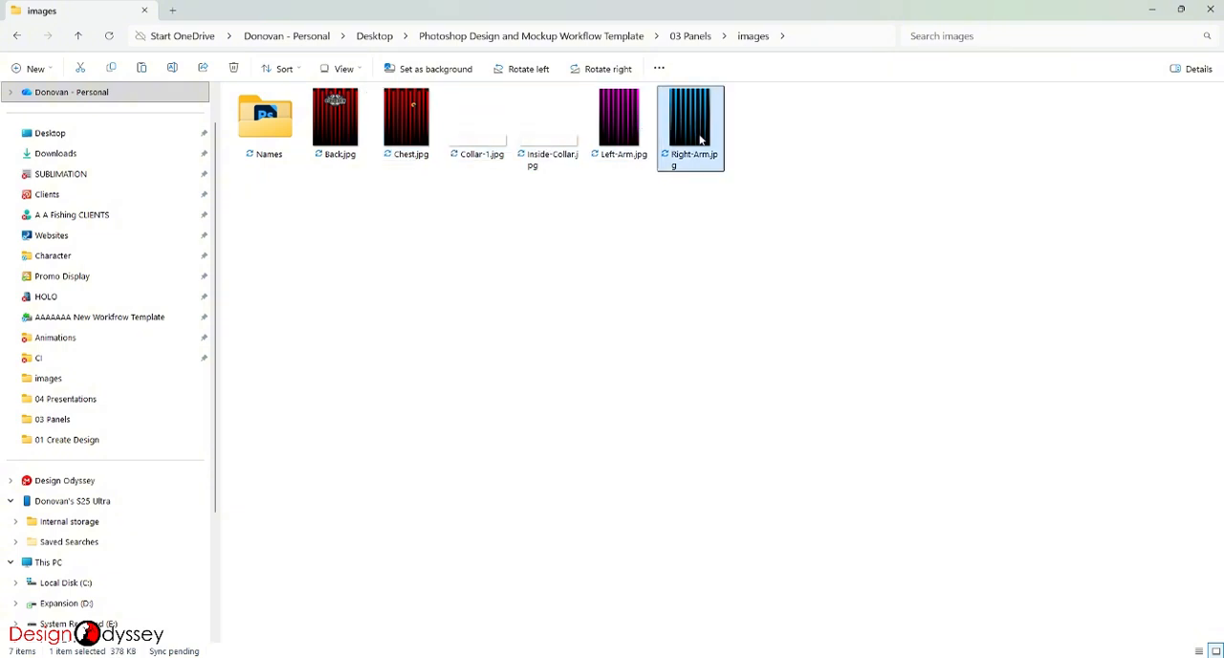
# - Enlarge the panel thumbnails in the images folder and look at the contents of its Names subfolder
pyautogui.click(362, 70)
pyautogui.click(366, 114)
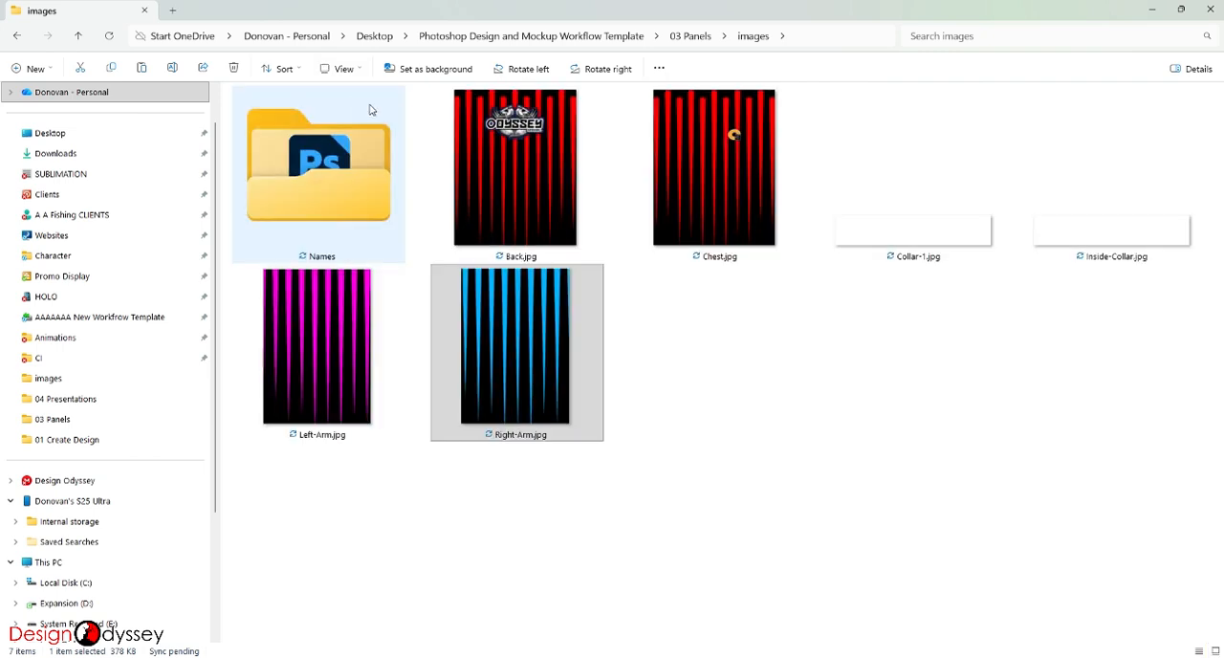
pyautogui.click(806, 385)
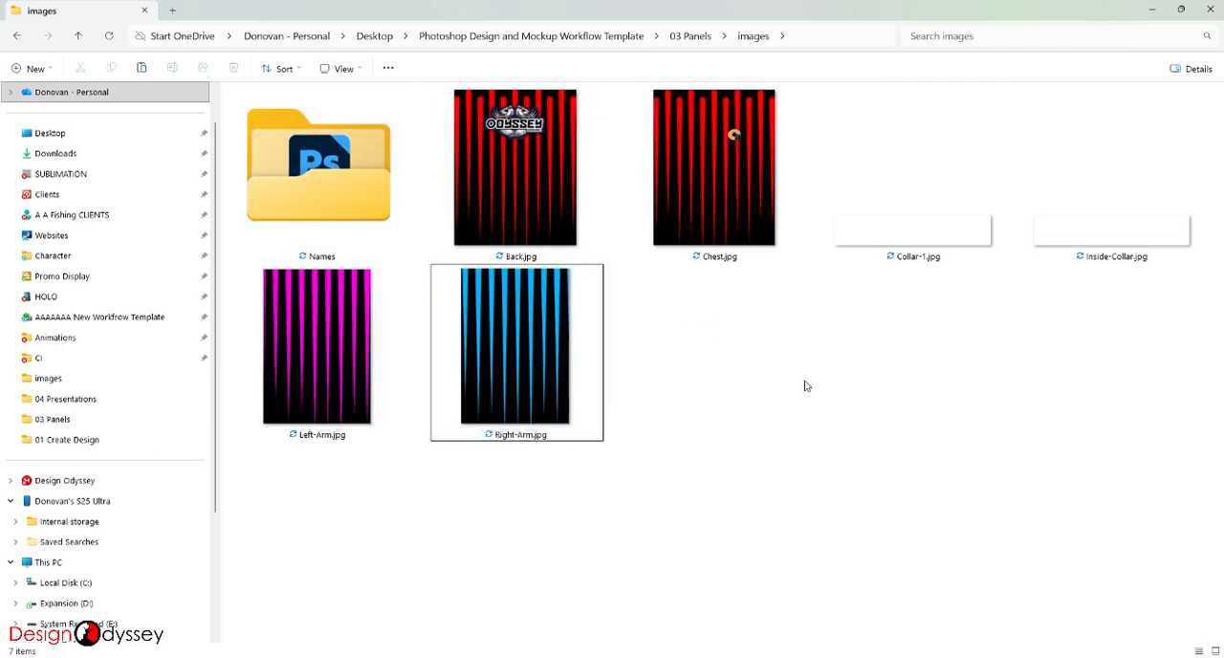
pyautogui.doubleClick(316, 195)
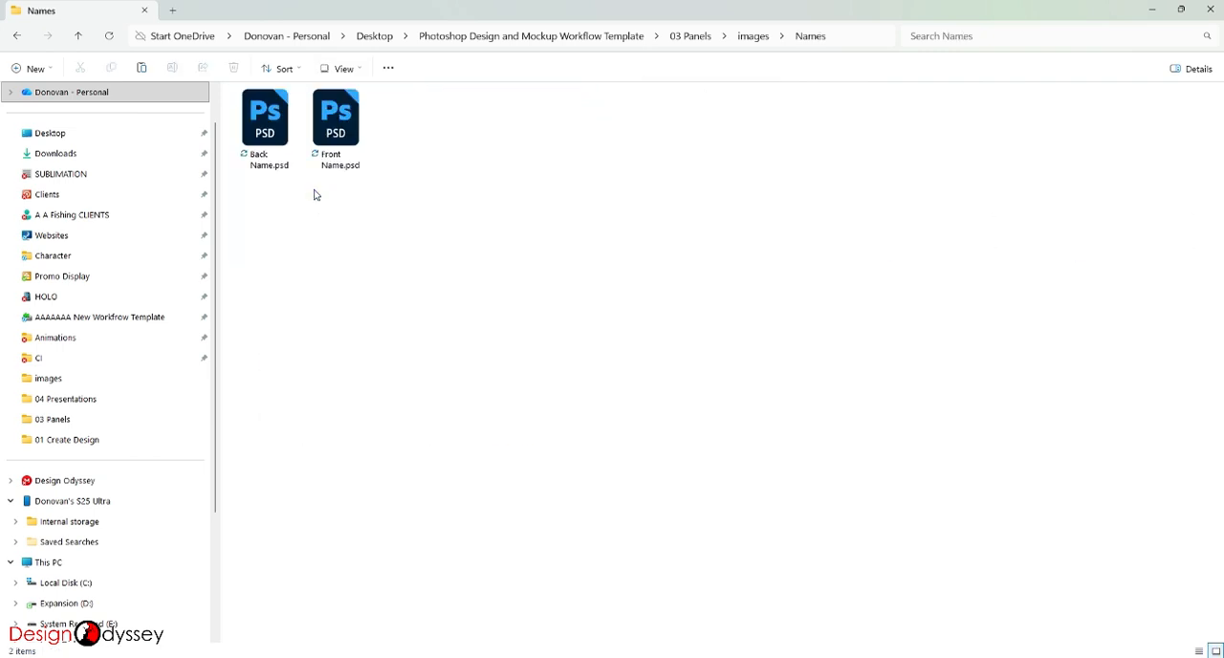
pyautogui.click(79, 37)
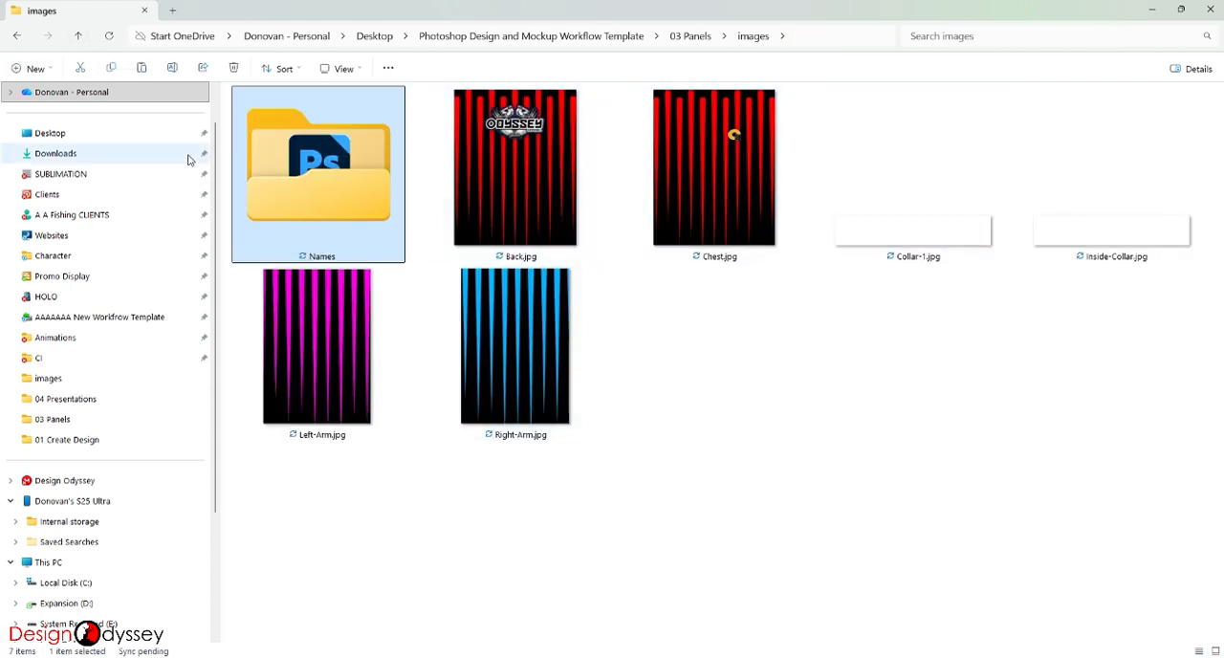
pyautogui.click(1154, 11)
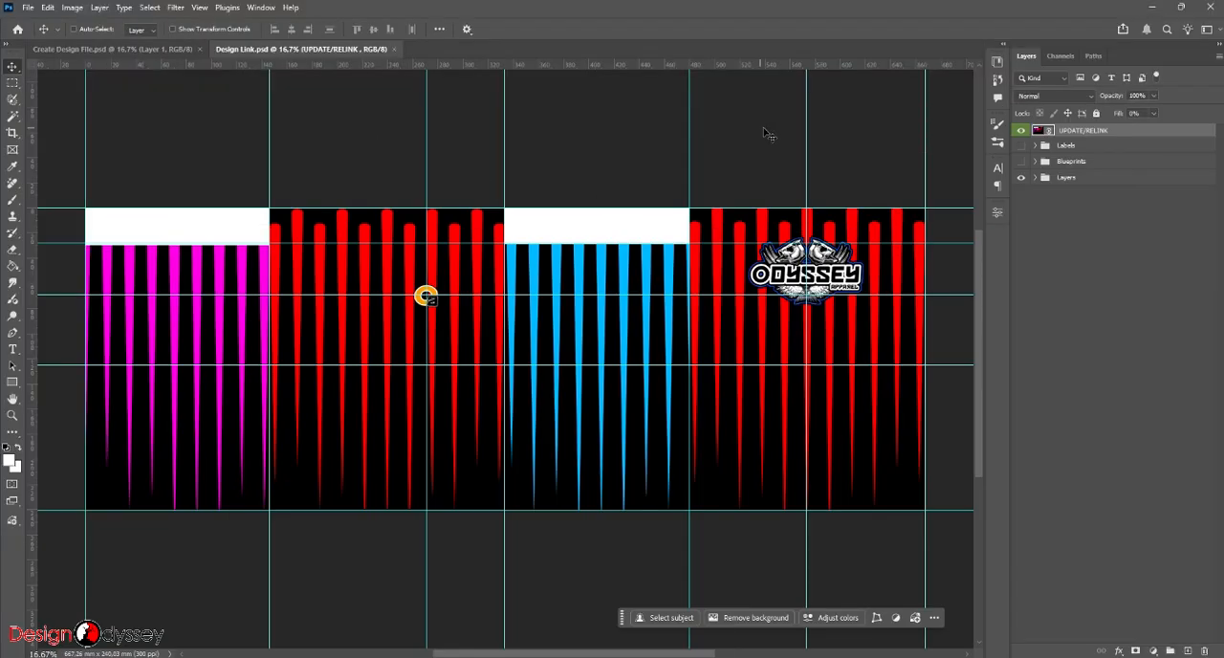
# - Open 01 Shirt Mockup.psb from the 04 Presentations folder of the workflow template in Photoshop
pyautogui.click(1154, 11)
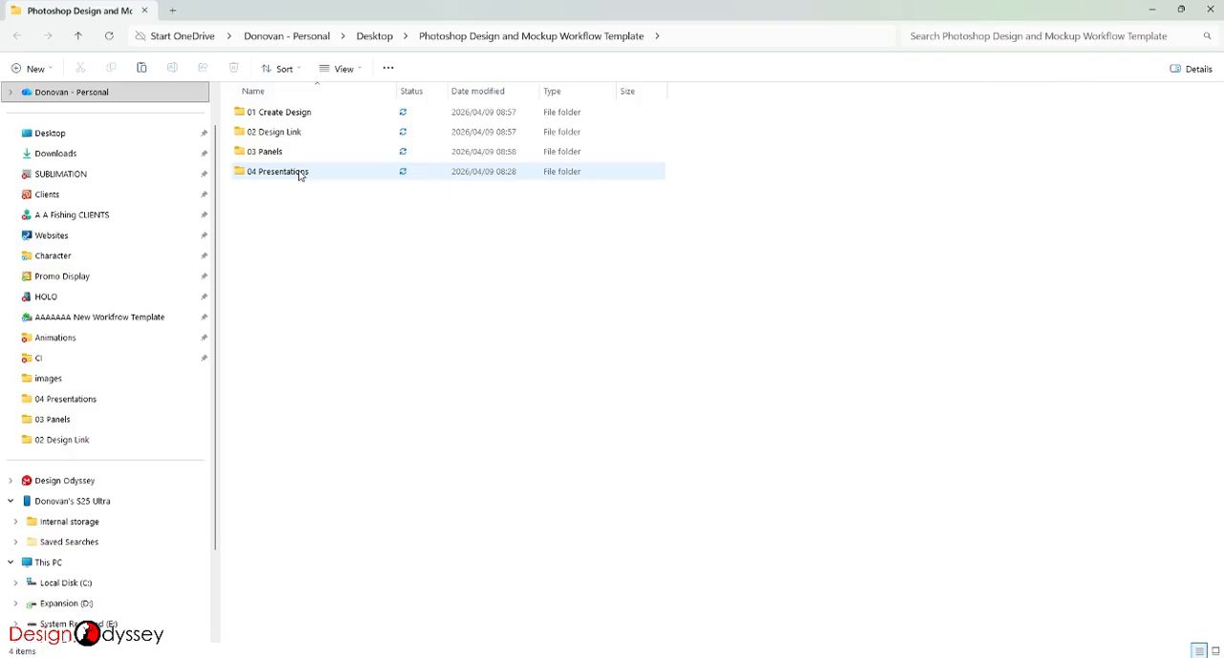
pyautogui.doubleClick(300, 174)
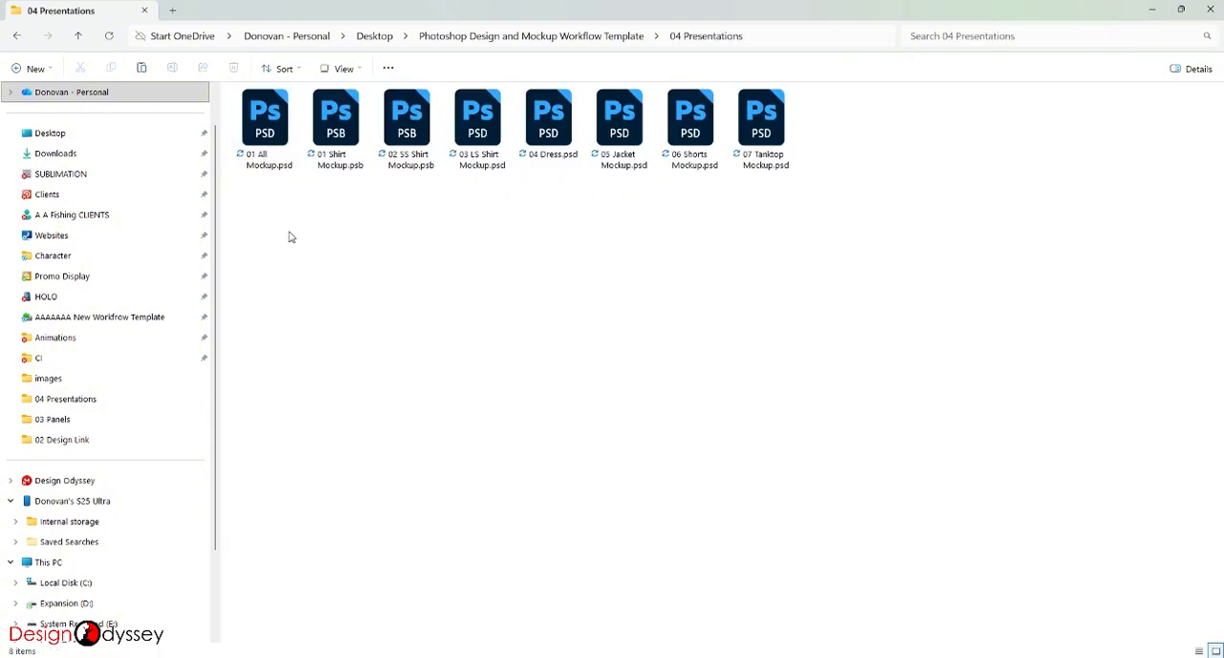
pyautogui.click(258, 130)
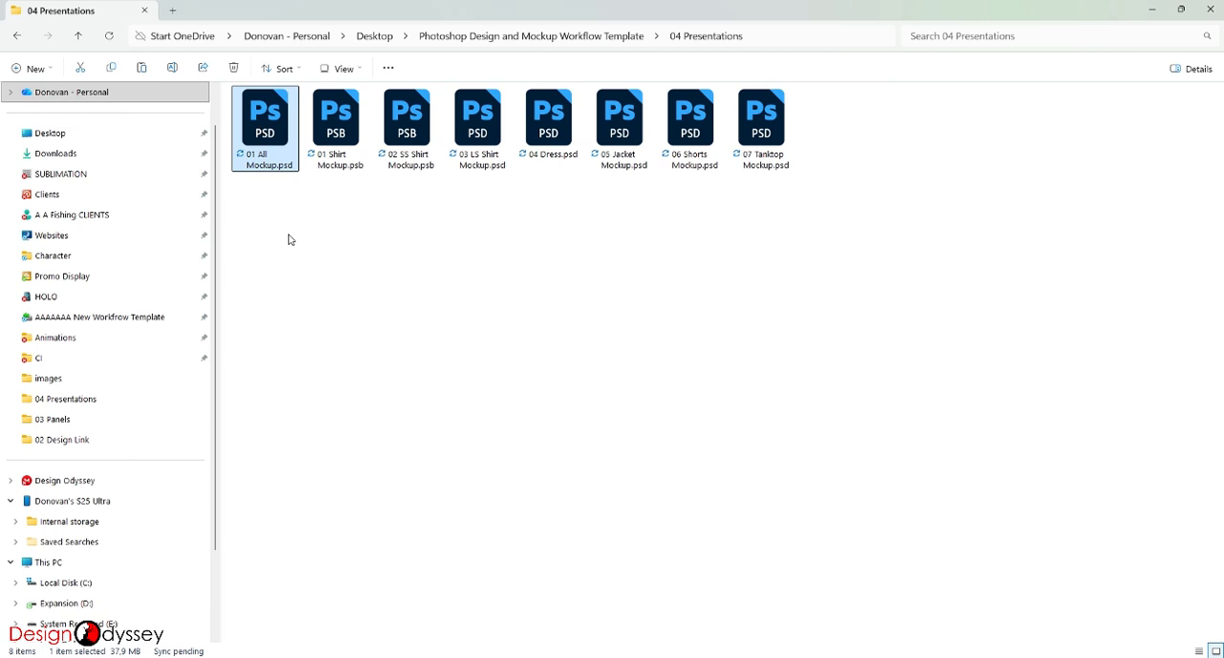
pyautogui.click(335, 141)
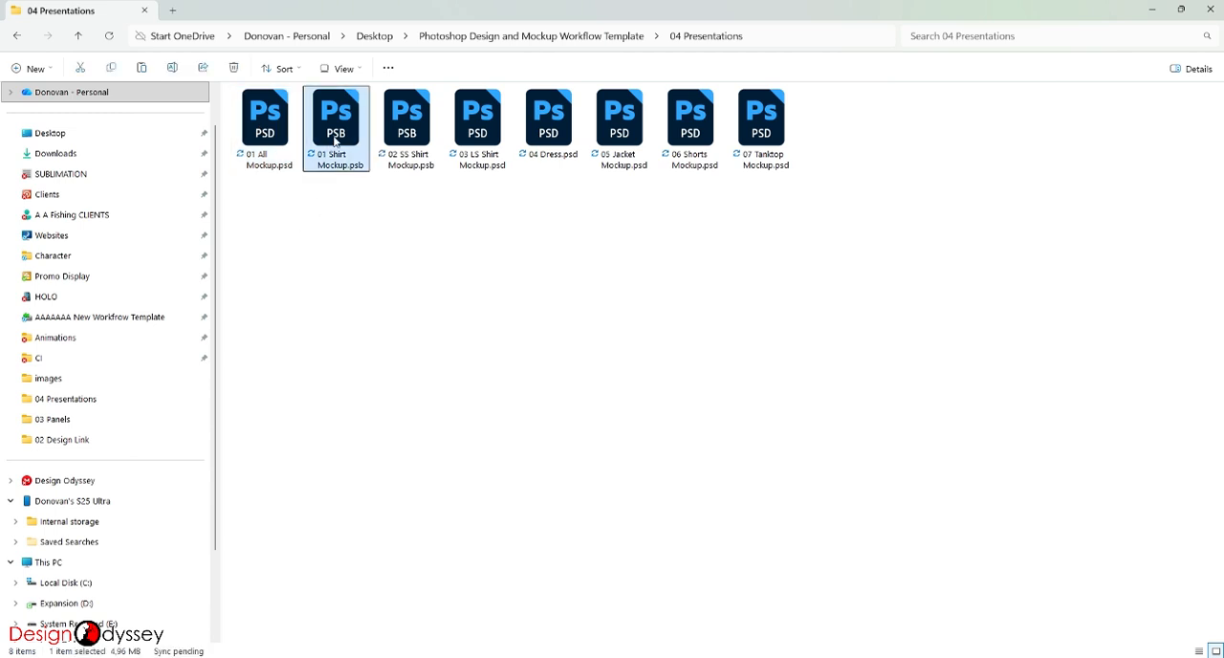
pyautogui.doubleClick(334, 141)
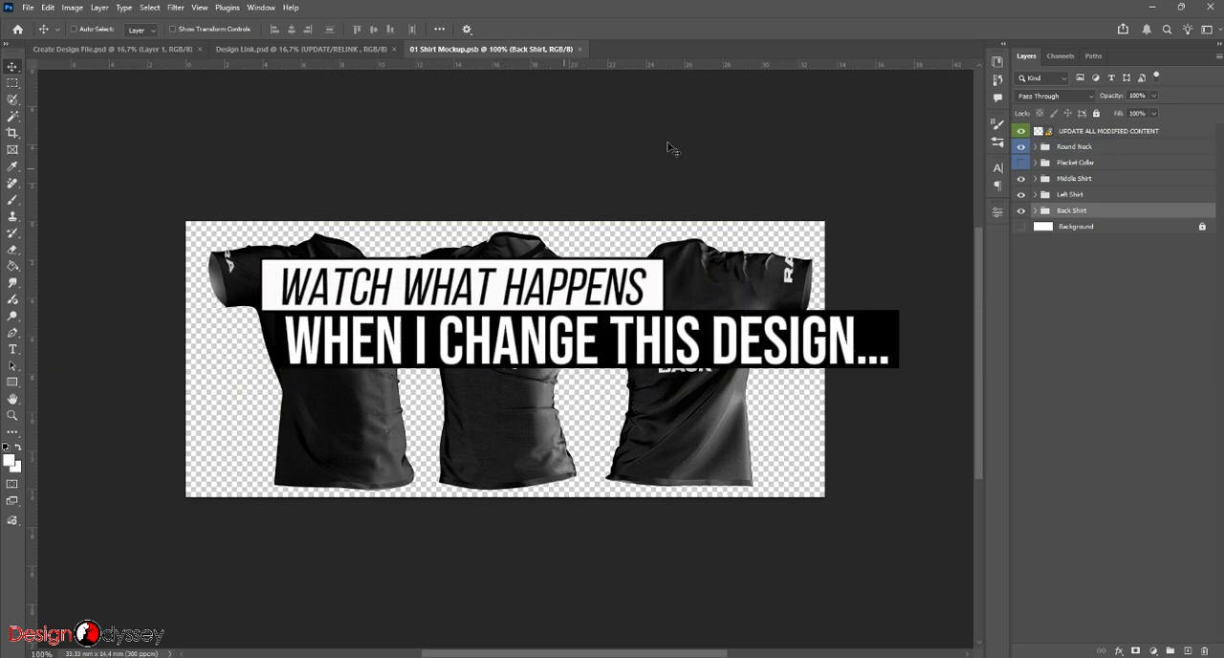
# - Review the two open design files and update all modified content from the UPDATE ALL MODIFIED CONTENT layer of 01 Shirt Mockup.psb
pyautogui.click(148, 50)
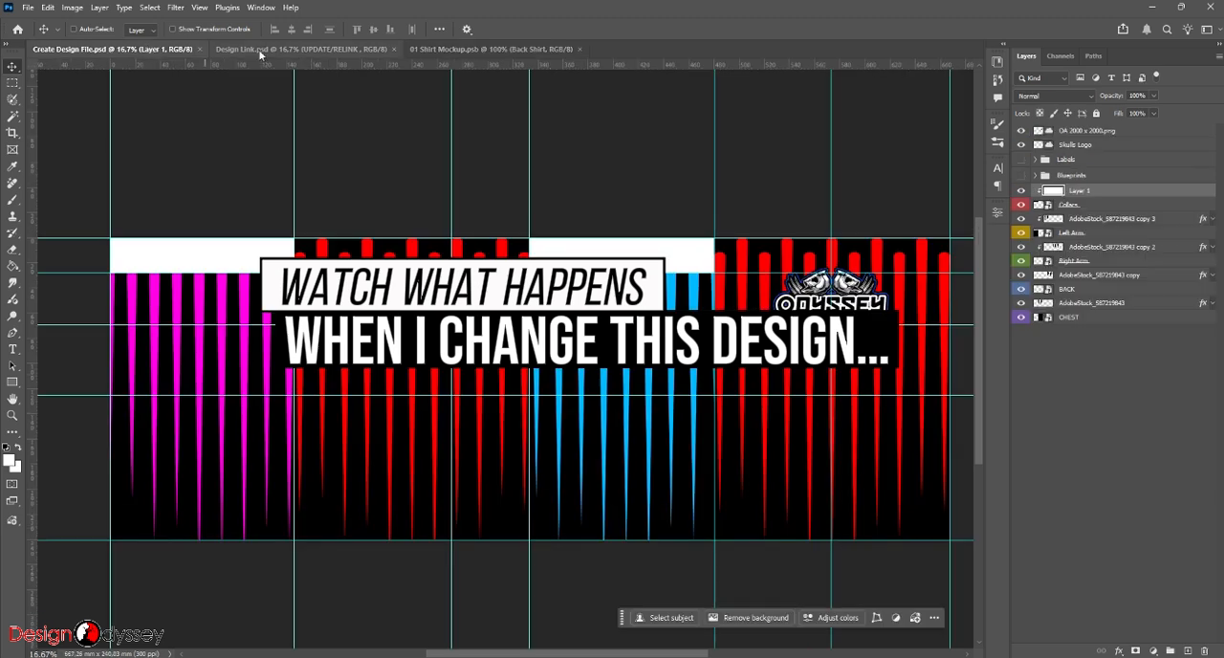
pyautogui.click(276, 50)
pyautogui.click(491, 49)
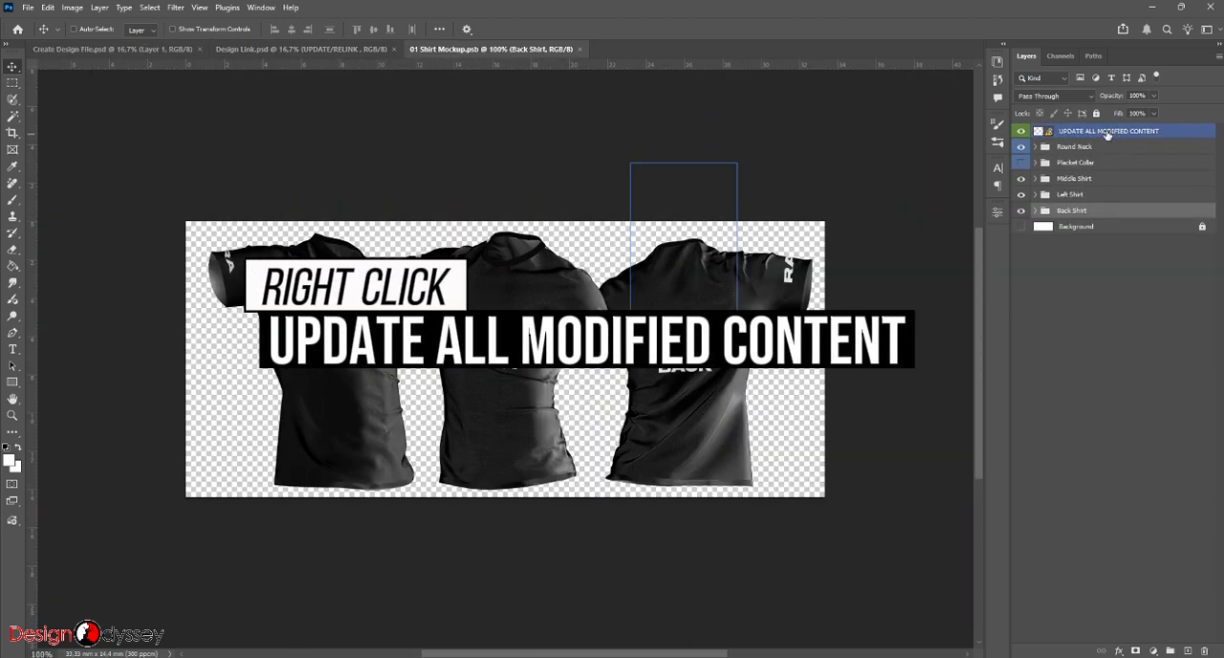
pyautogui.rightClick(1101, 134)
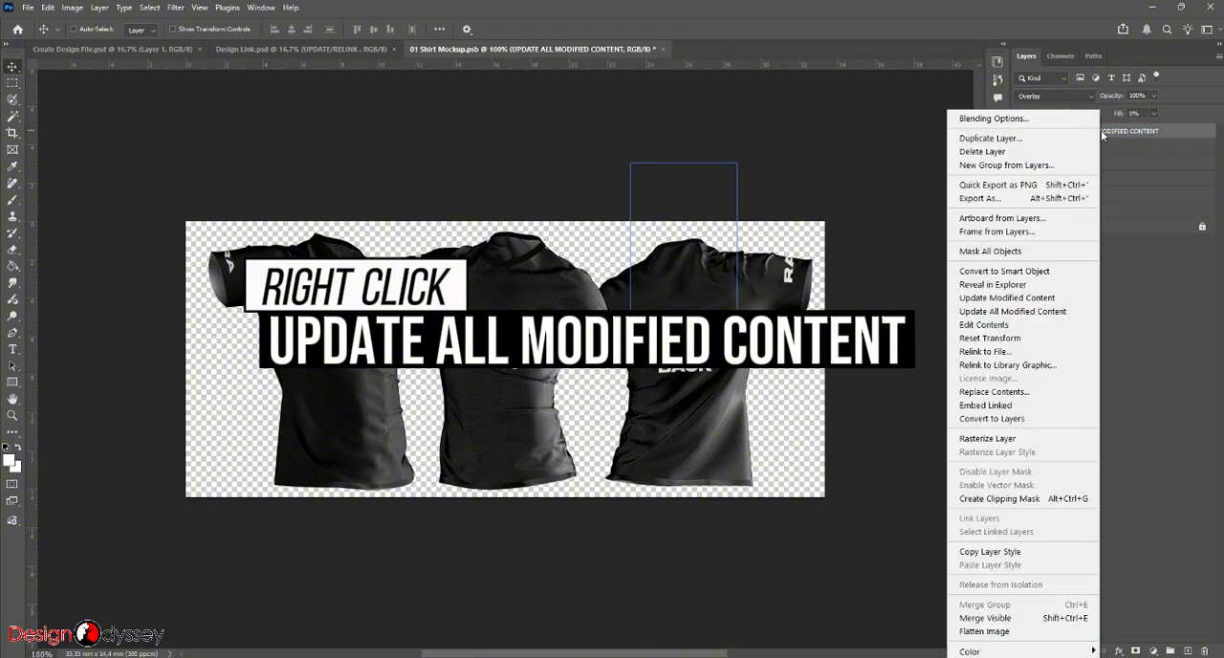
pyautogui.click(1041, 312)
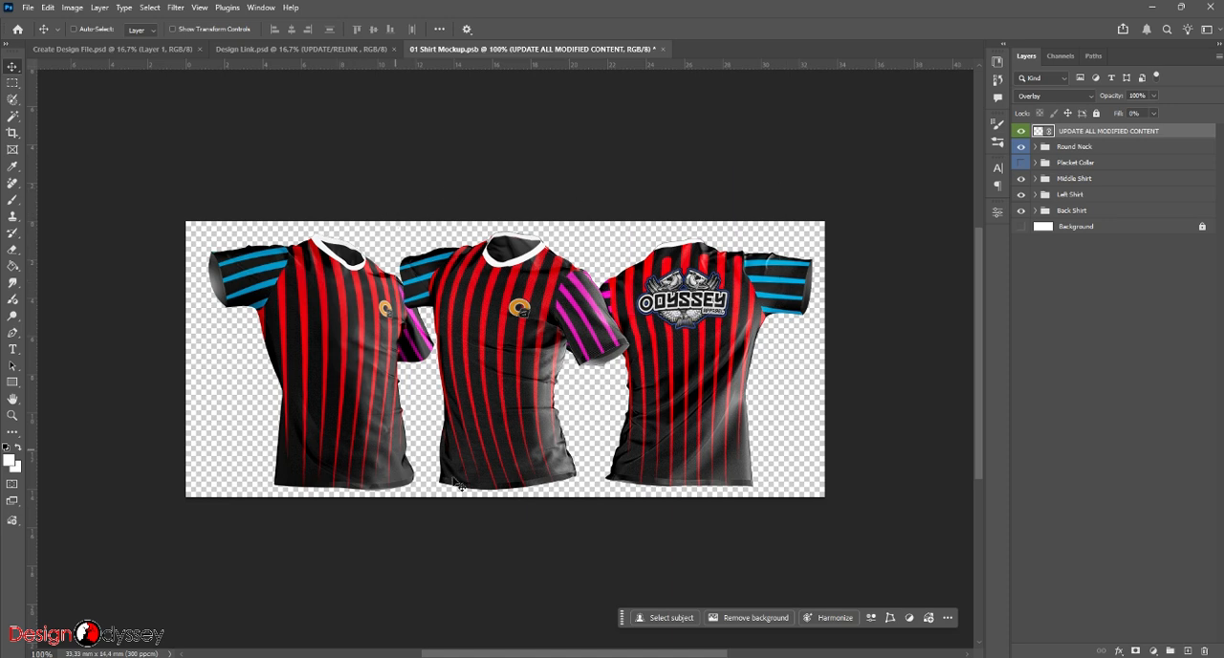
# - Compare the shirt mockup with Create Design File.psd and locate 02 SS Shirt Mockup.psb in the 04 Presentations folder in File Explorer
pyautogui.click(159, 49)
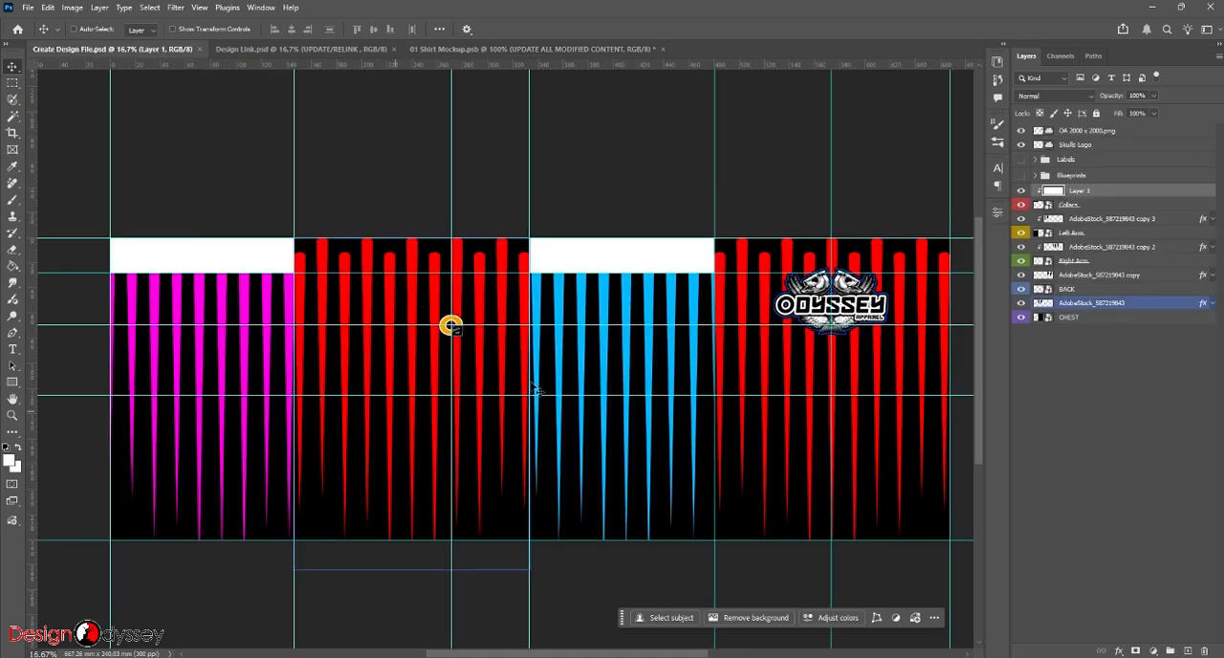
pyautogui.click(460, 49)
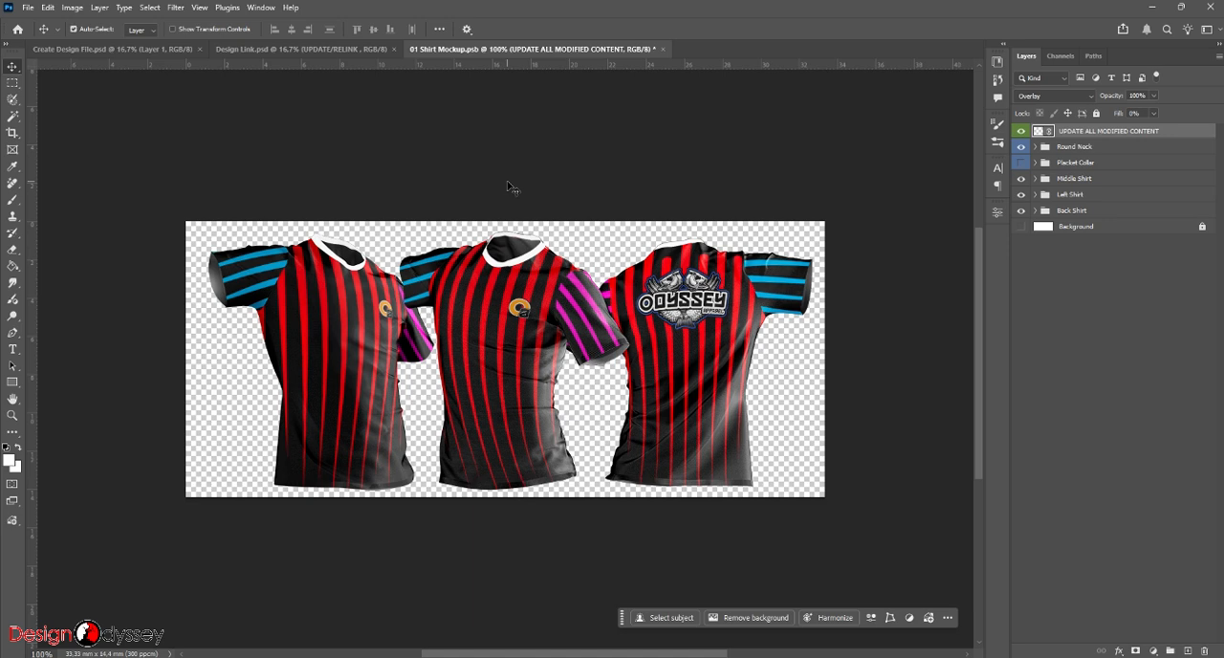
pyautogui.hotkey('ctrl', 'shift', 's')
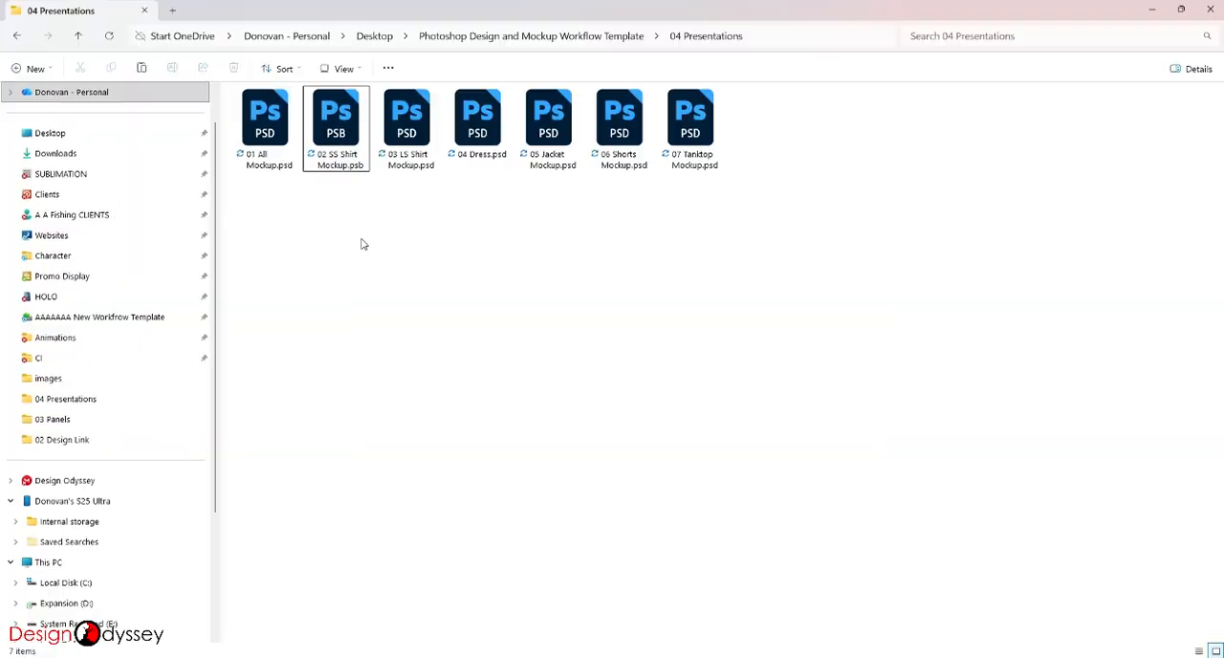
pyautogui.click(336, 129)
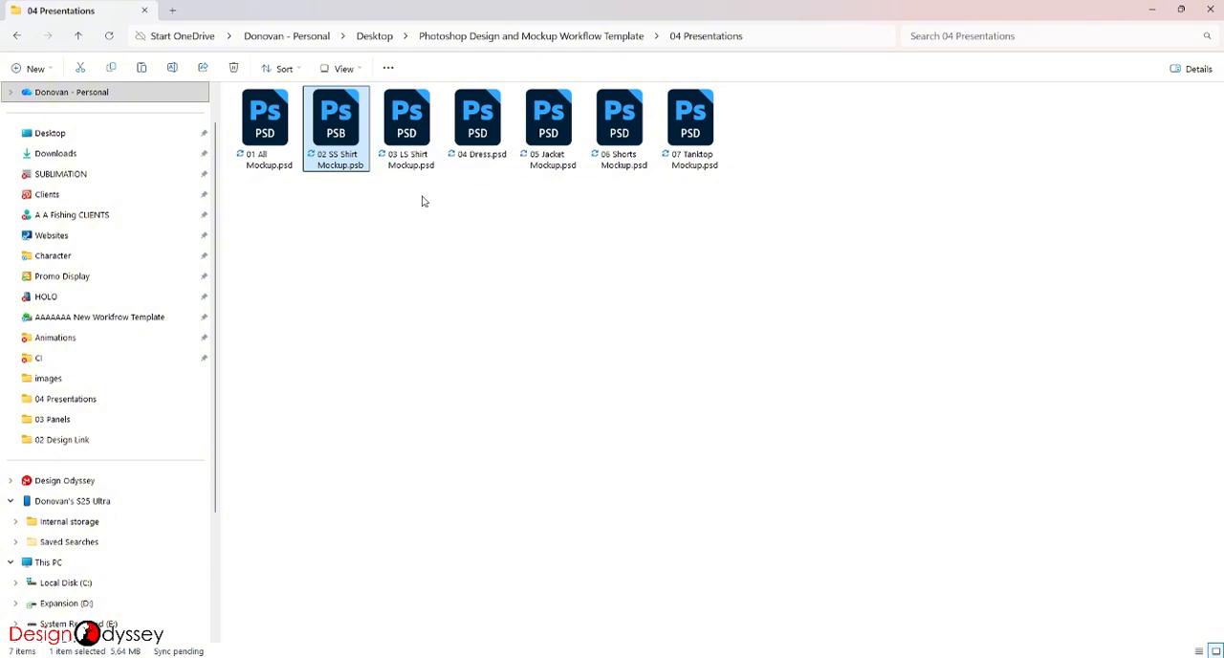
# - Open 03 LS Shirt Mockup.psd in Photoshop and update all modified content from its UPDATE ALL MODIFIED CONTENT layer
pyautogui.doubleClick(410, 126)
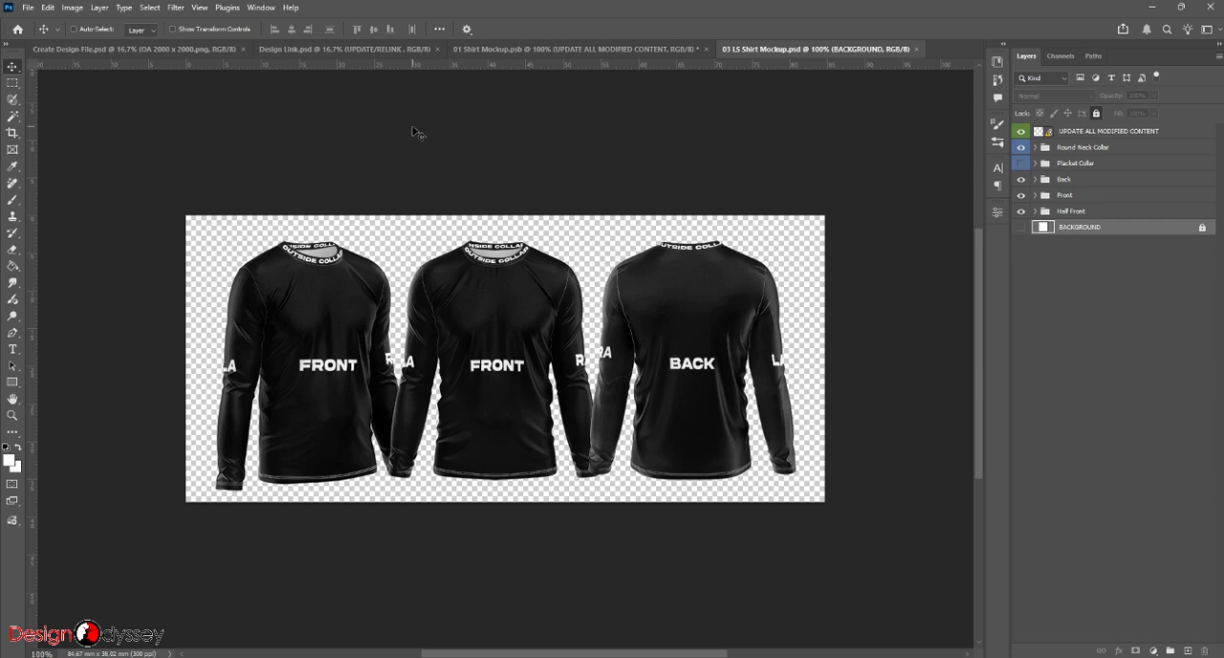
pyautogui.click(1106, 132)
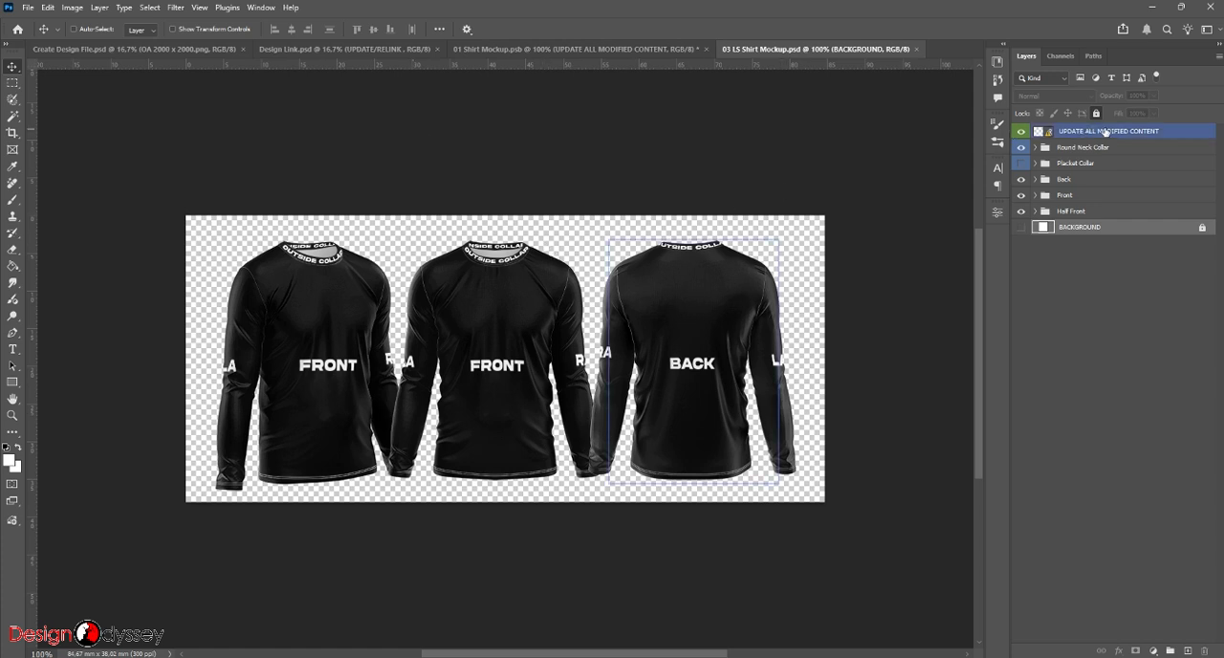
pyautogui.rightClick(1183, 140)
pyautogui.click(1091, 312)
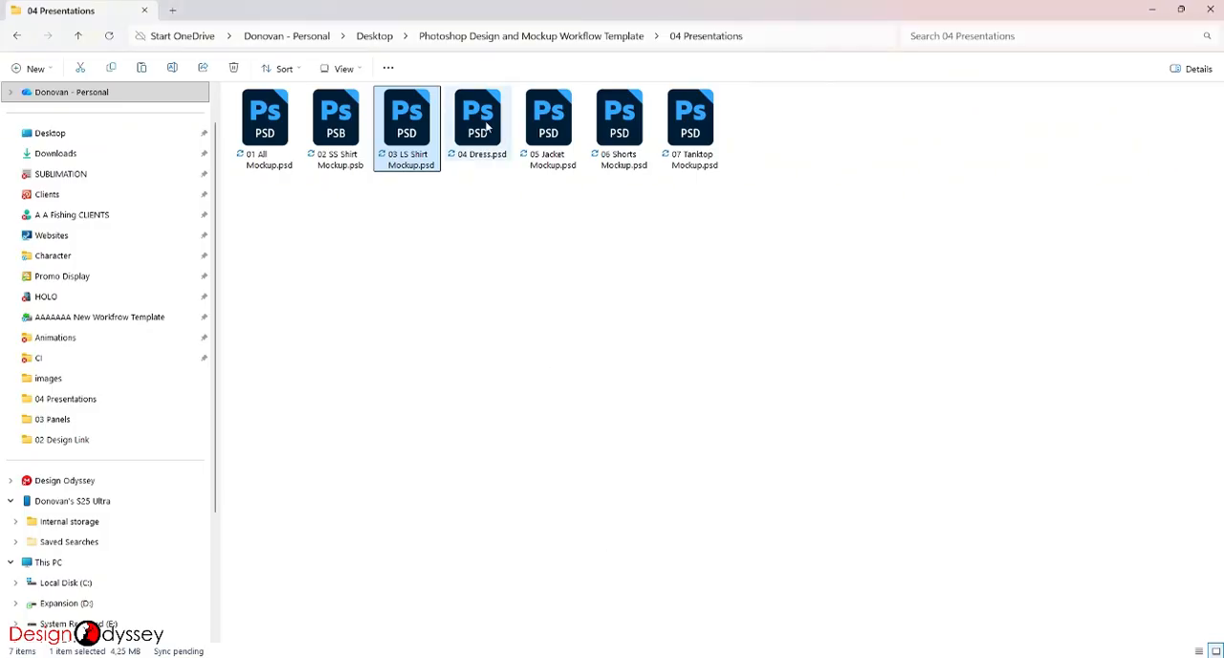
# - Open 04 Dress.psd from the 04 Presentations folder and update the modified linked content for its front and back
pyautogui.doubleClick(493, 120)
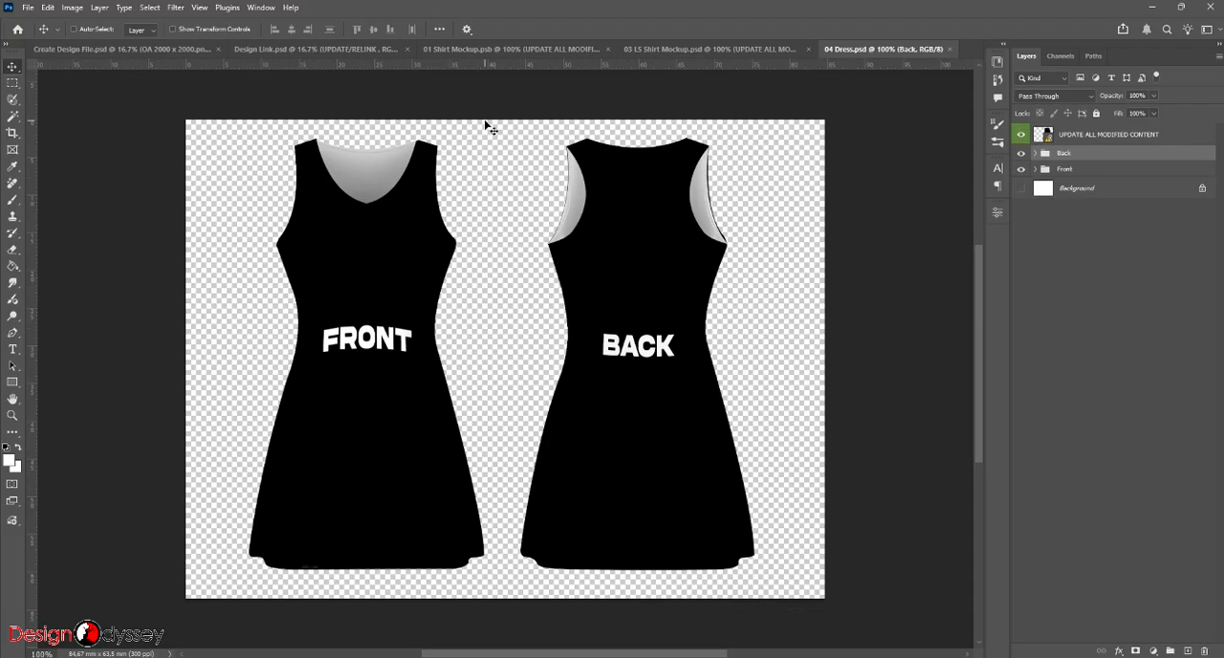
pyautogui.click(1100, 134)
pyautogui.rightClick(1096, 142)
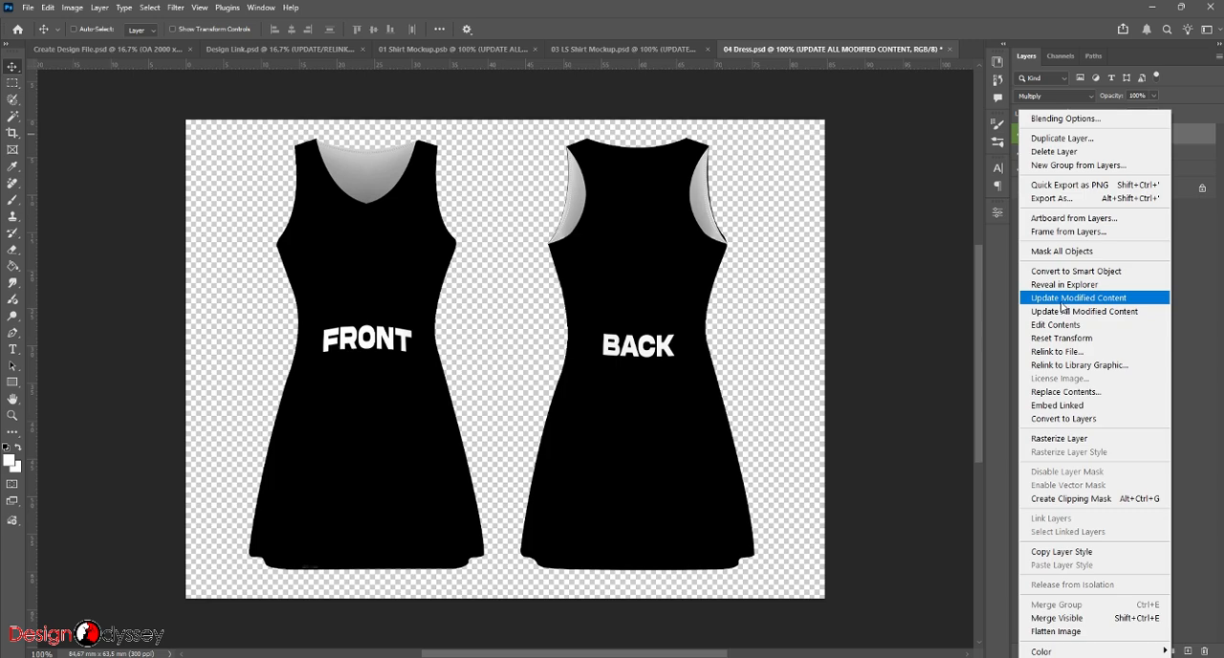
pyautogui.click(1062, 300)
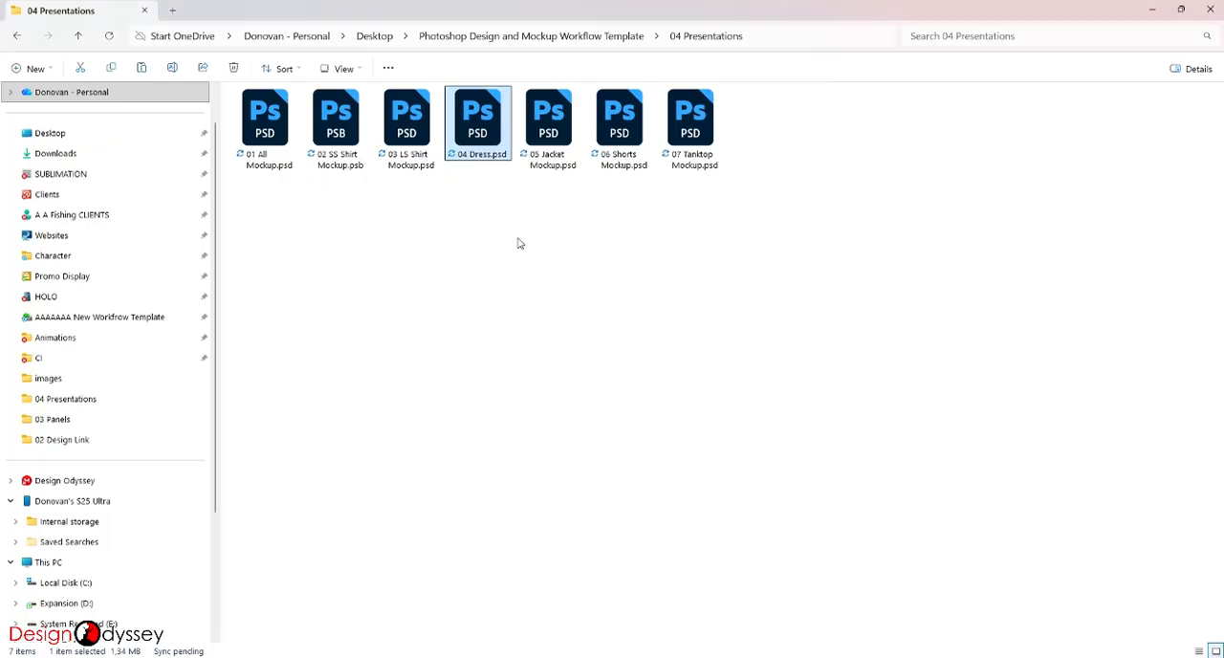
# - Open 05 Jacket Mockup.psd and update all modified content from its UPDATE ALL MODIFIED CONTENT layer
pyautogui.doubleClick(546, 123)
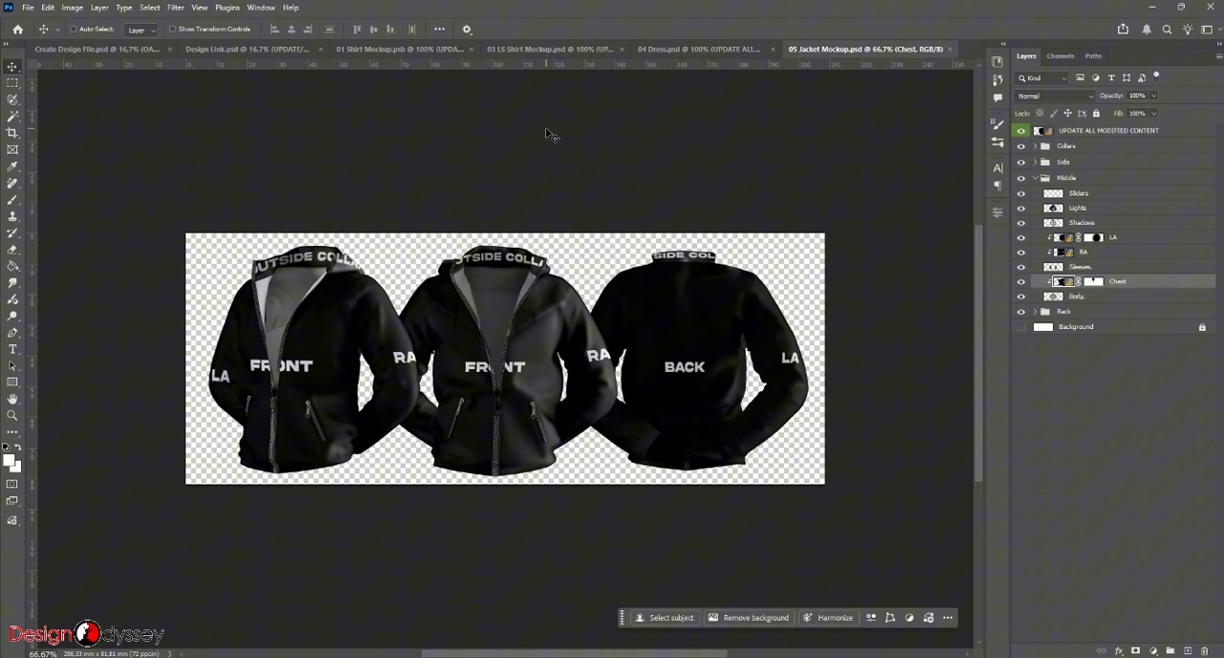
pyautogui.click(1100, 132)
pyautogui.rightClick(1087, 141)
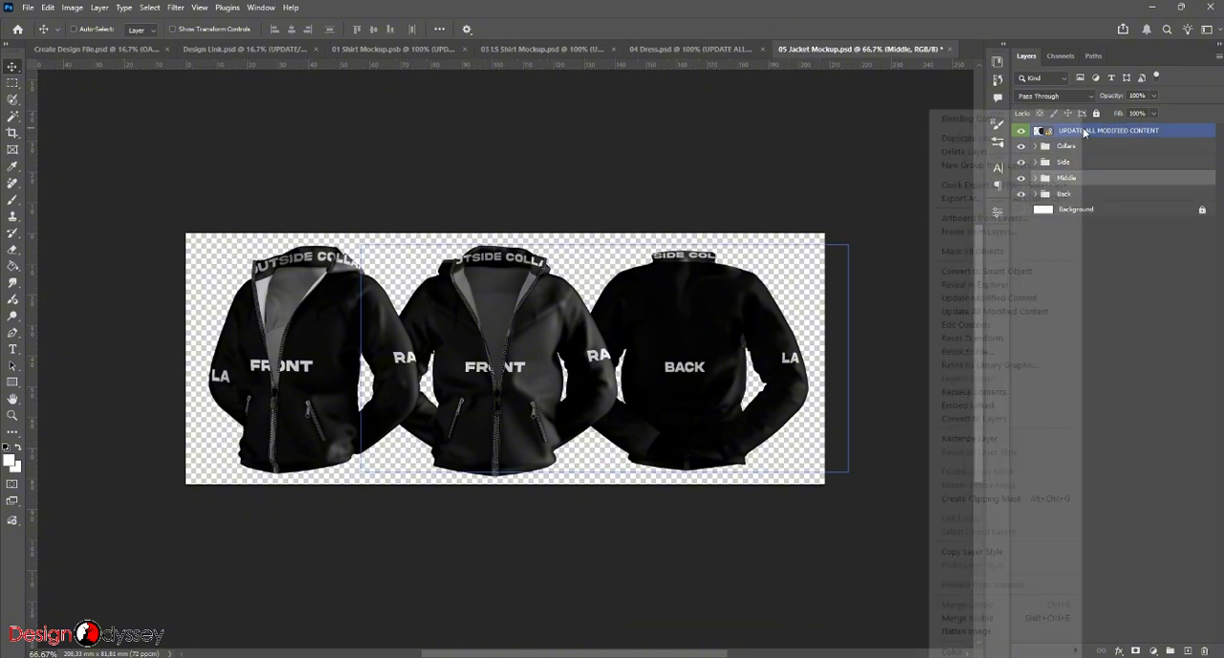
pyautogui.click(995, 311)
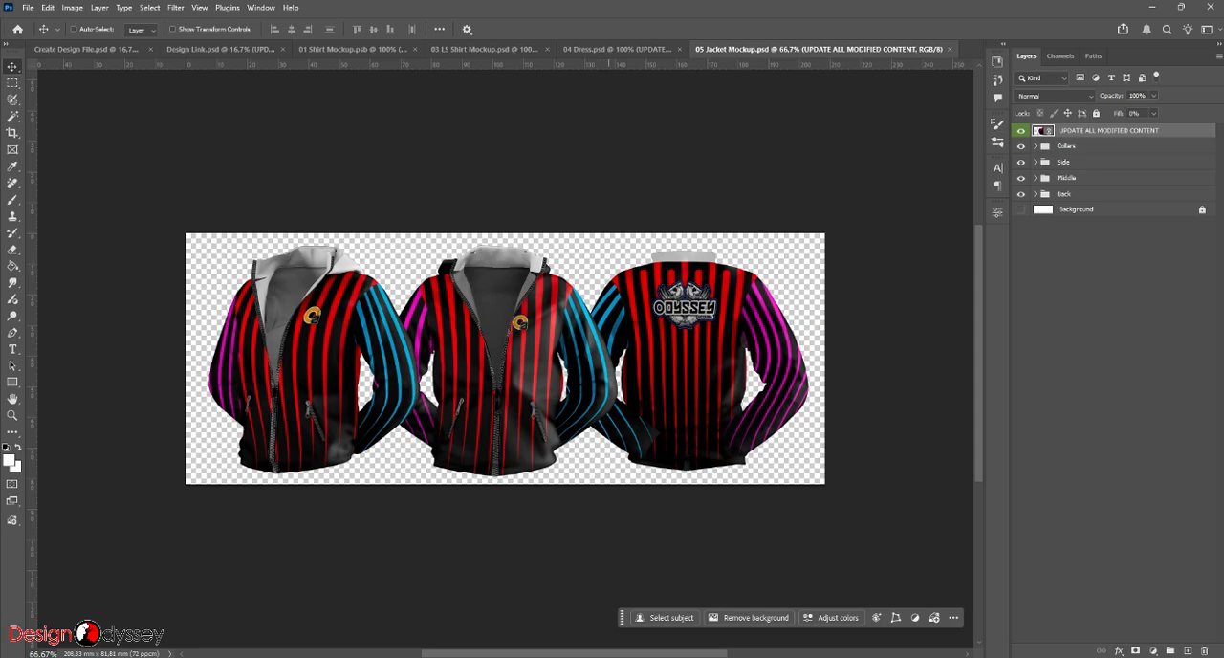
# - Open 06 Shorts Mockup.psd from the 04 Presentations folder and update all of its modified linked content
pyautogui.click(624, 617)
pyautogui.click(630, 142)
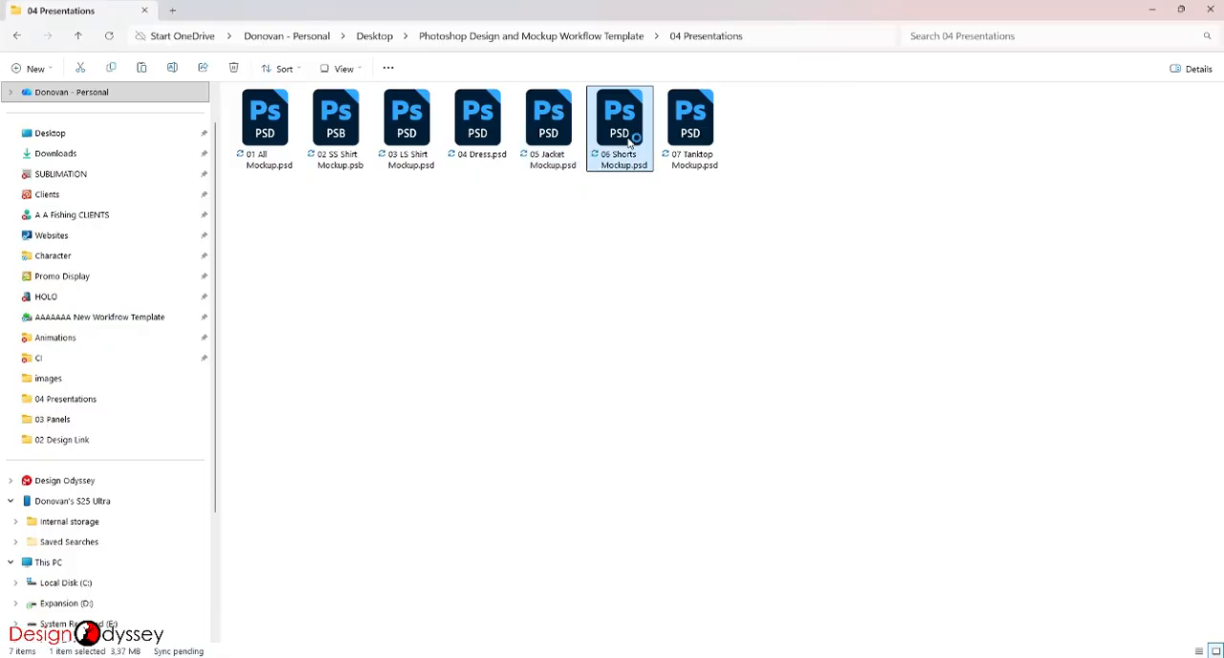
pyautogui.doubleClick(631, 141)
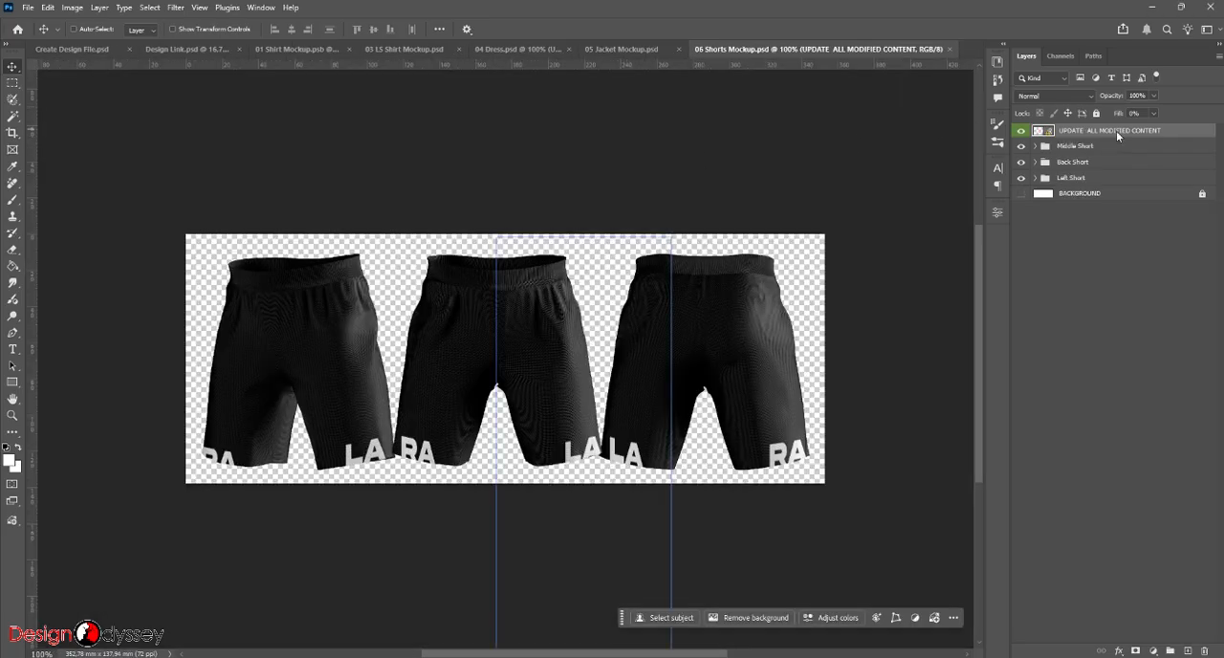
pyautogui.rightClick(1116, 130)
pyautogui.click(1053, 313)
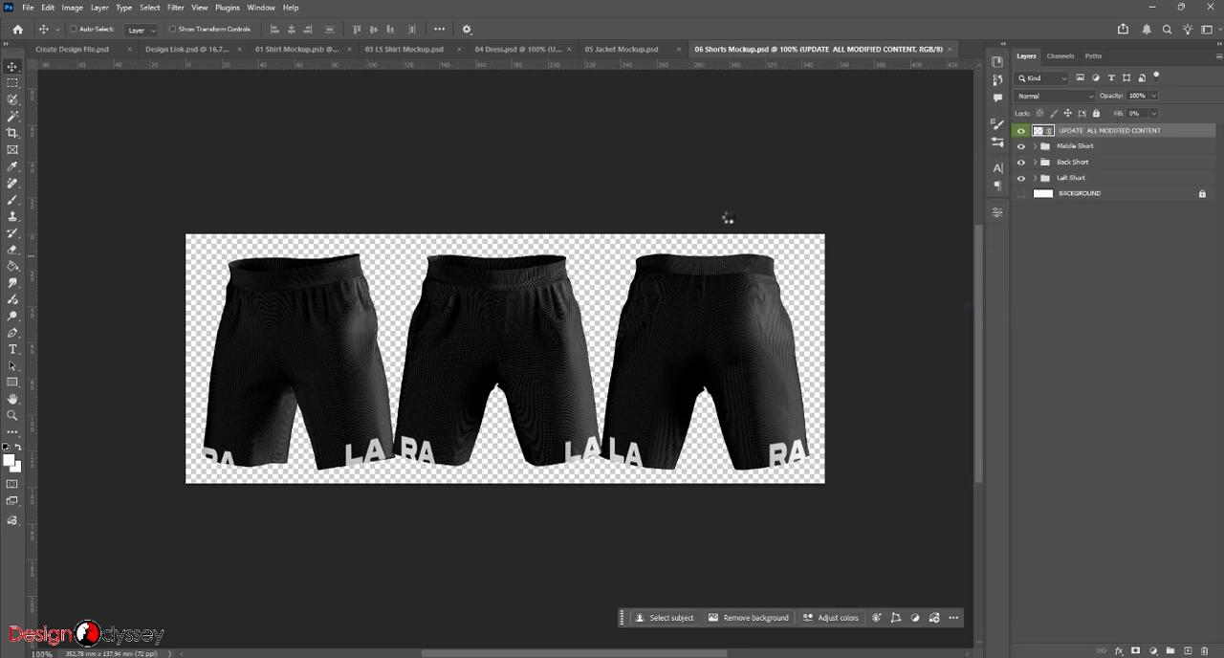
# - Compare the arm panels in Create Design File.psd with the design on 06 Shorts Mockup.psd
pyautogui.click(86, 51)
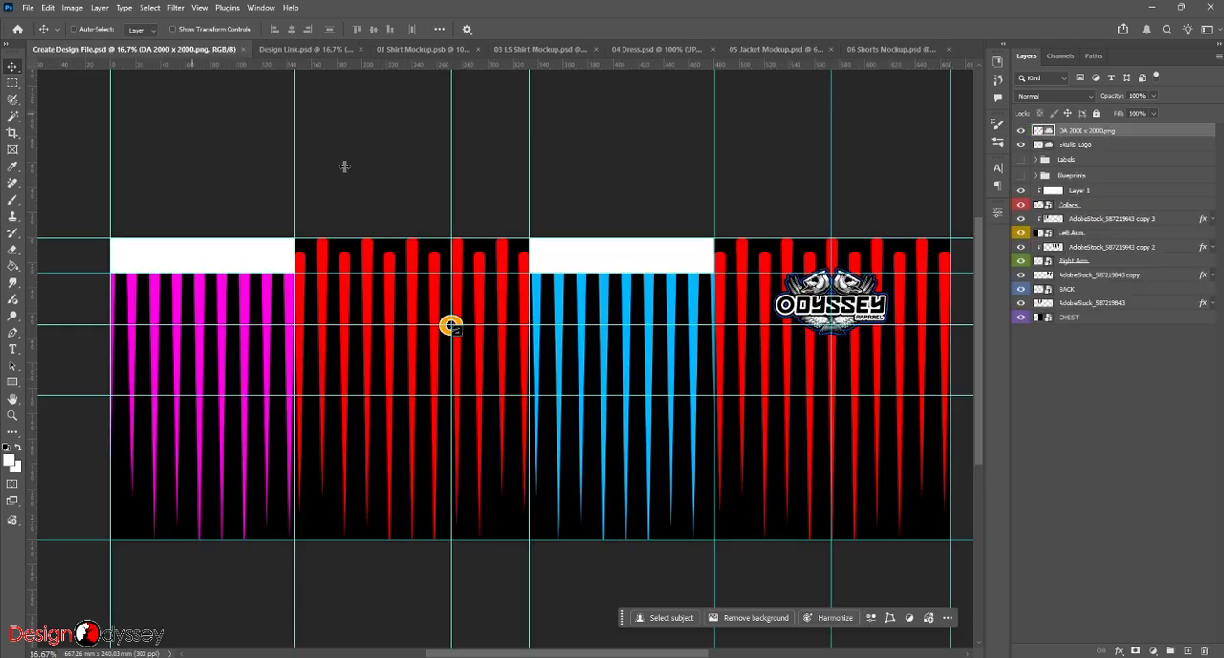
pyautogui.click(682, 285)
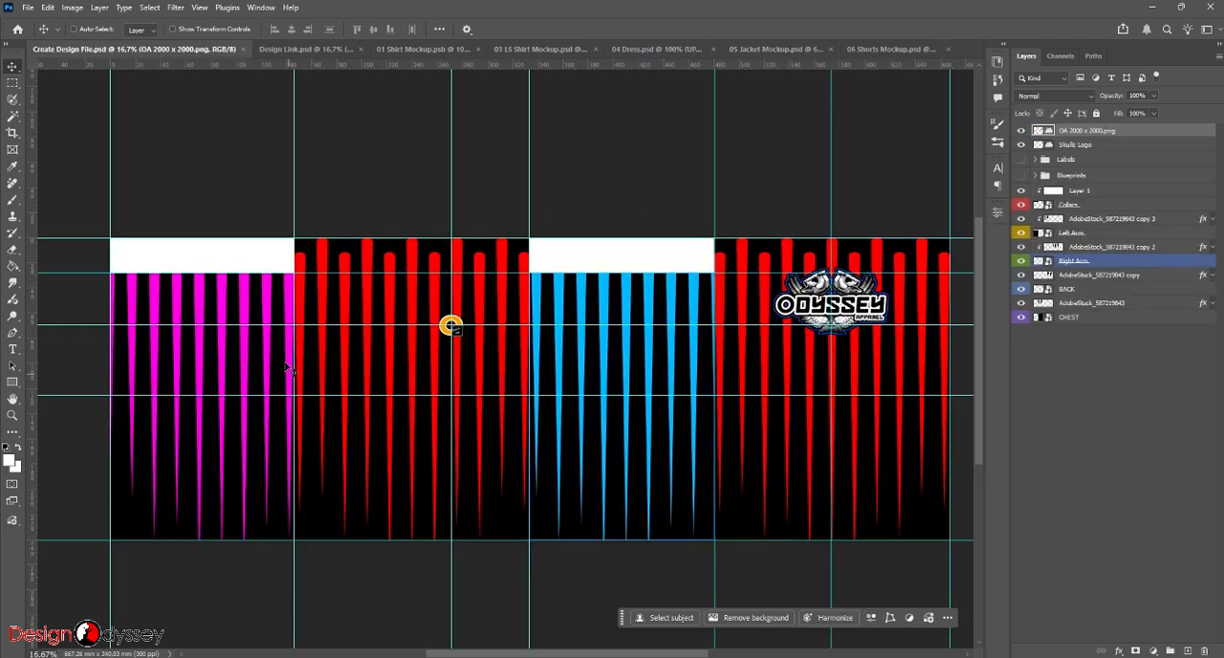
pyautogui.click(867, 53)
# - Open 07 Tanktop Mockup.psd from the 04 Presentations folder and update all of its modified linked content
pyautogui.moveTo(615, 656)
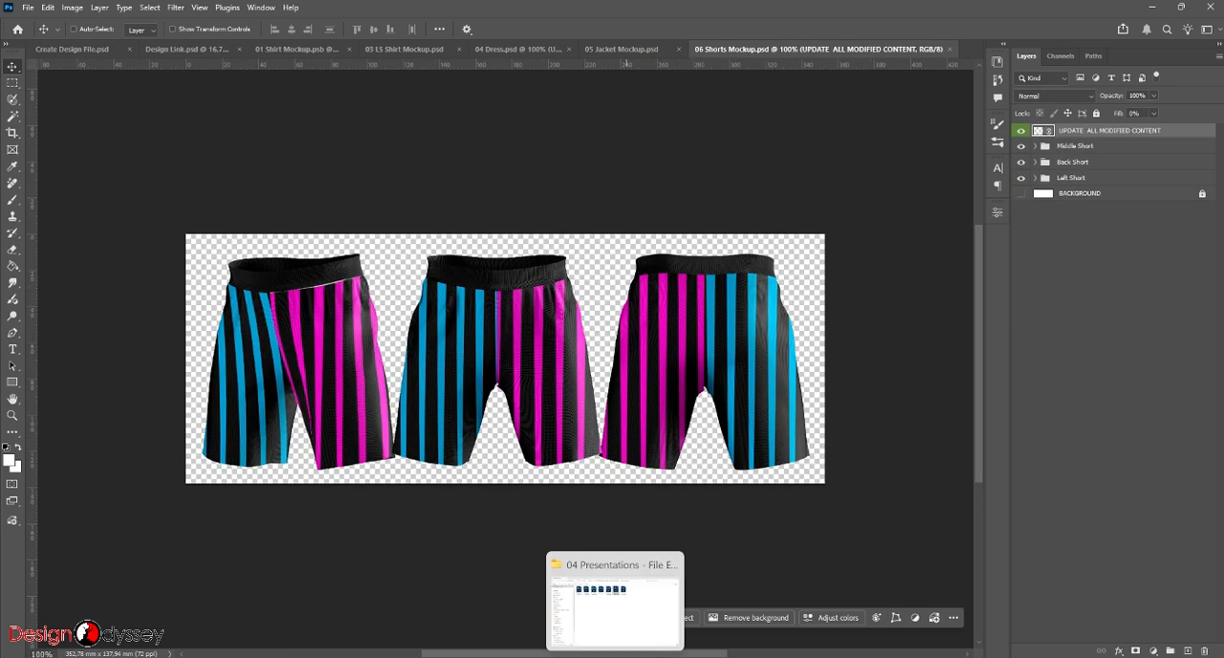
pyautogui.click(615, 612)
pyautogui.doubleClick(690, 129)
pyautogui.rightClick(1109, 131)
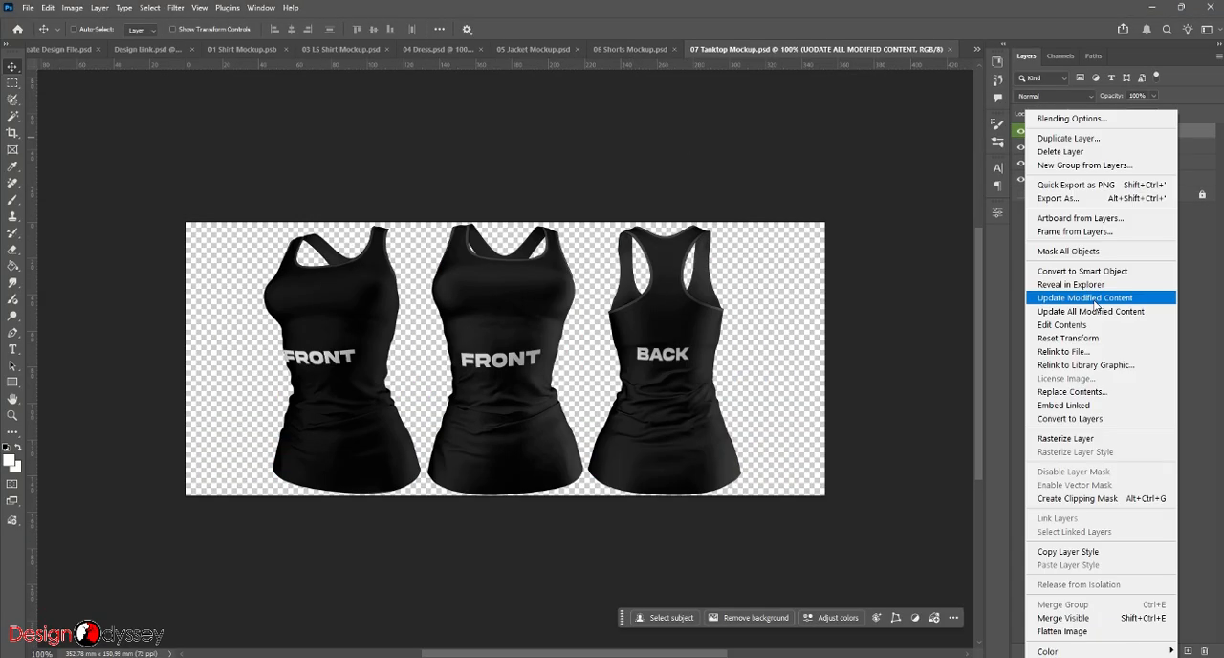
pyautogui.click(1096, 310)
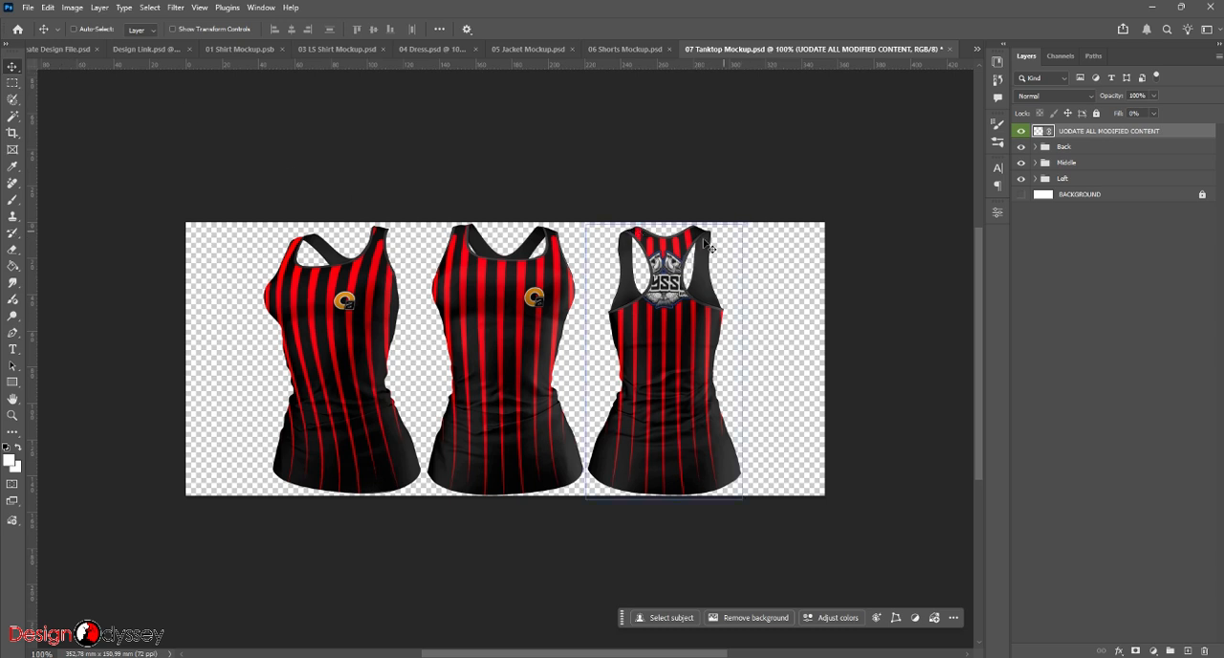
# - In Create Design File.psd, show the Blueprints group with the Tanktop Template outline visible instead of the Shirt TEMPLATE
pyautogui.click(59, 48)
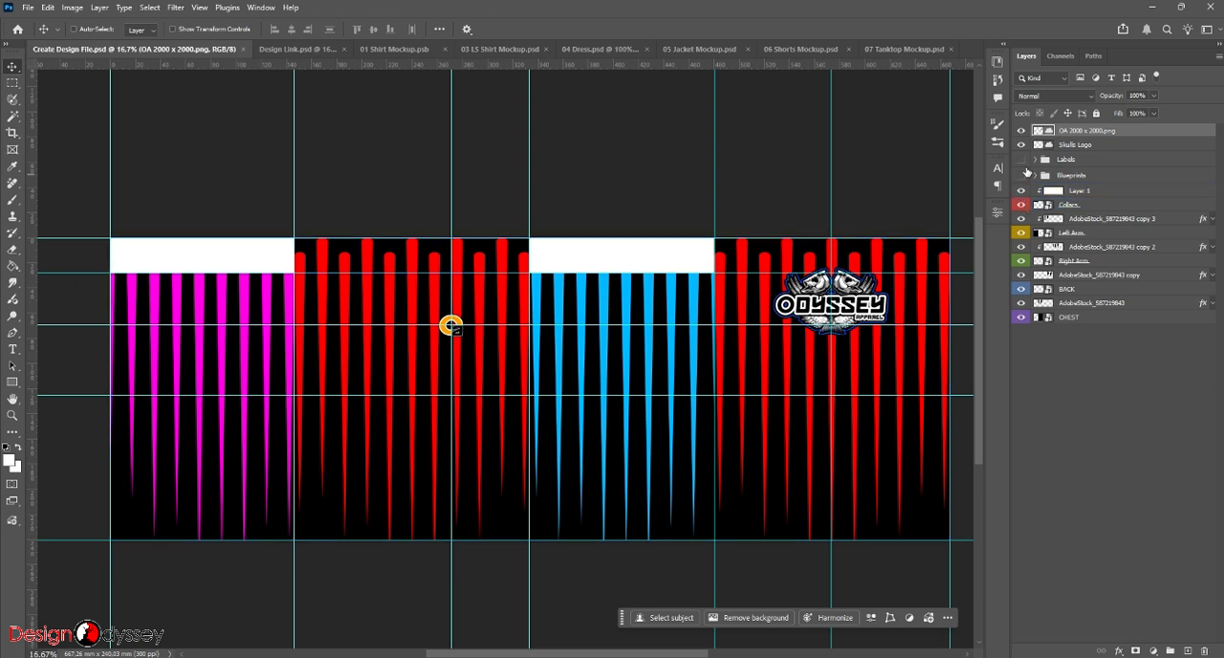
pyautogui.click(1022, 176)
pyautogui.click(1034, 176)
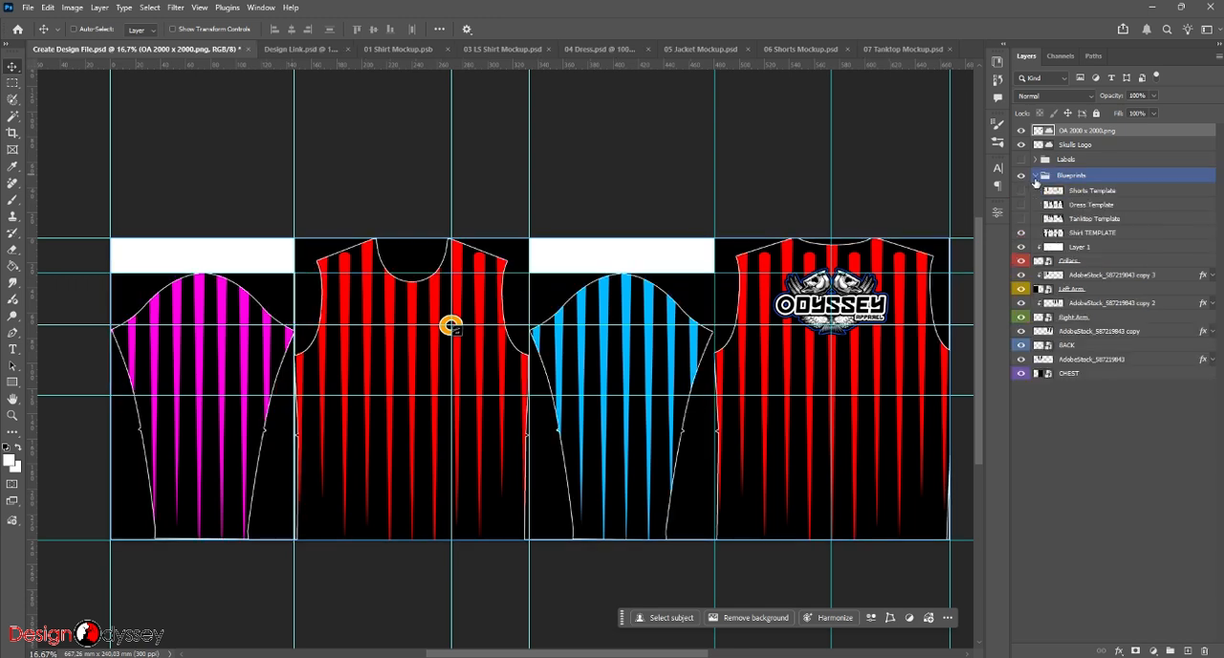
pyautogui.click(1021, 233)
pyautogui.click(1021, 219)
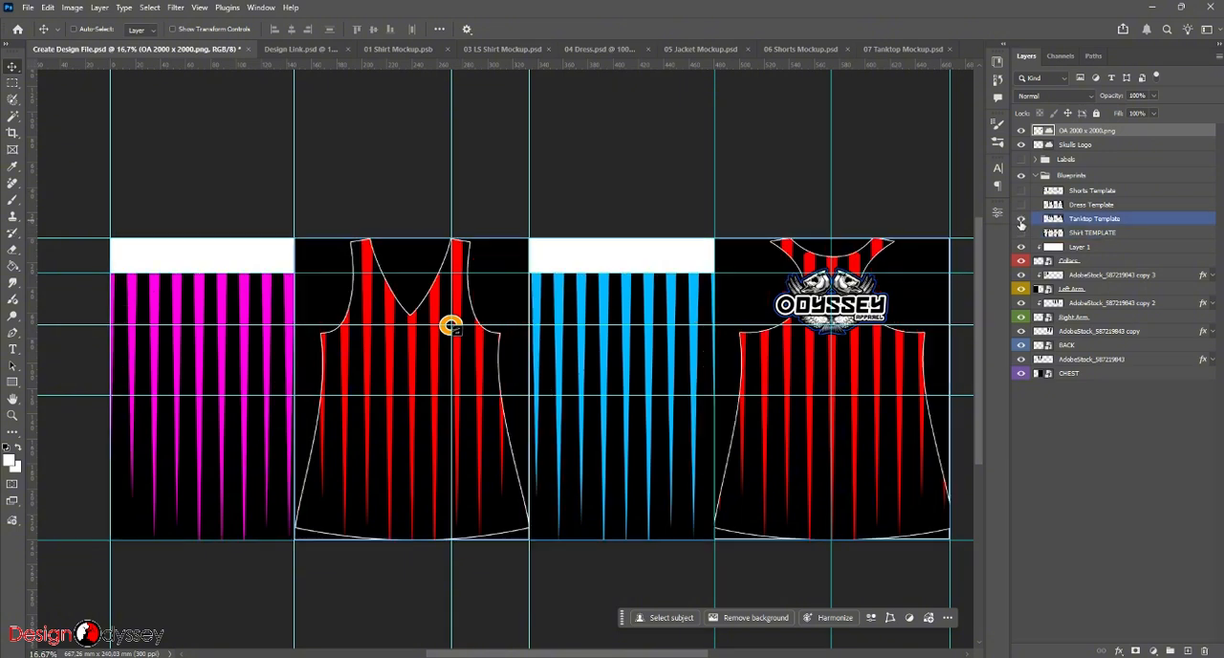
# - Move the Skulls Logo down the back panel to the wider area of the tanktop outline and hide the Blueprints group
pyautogui.click(1074, 145)
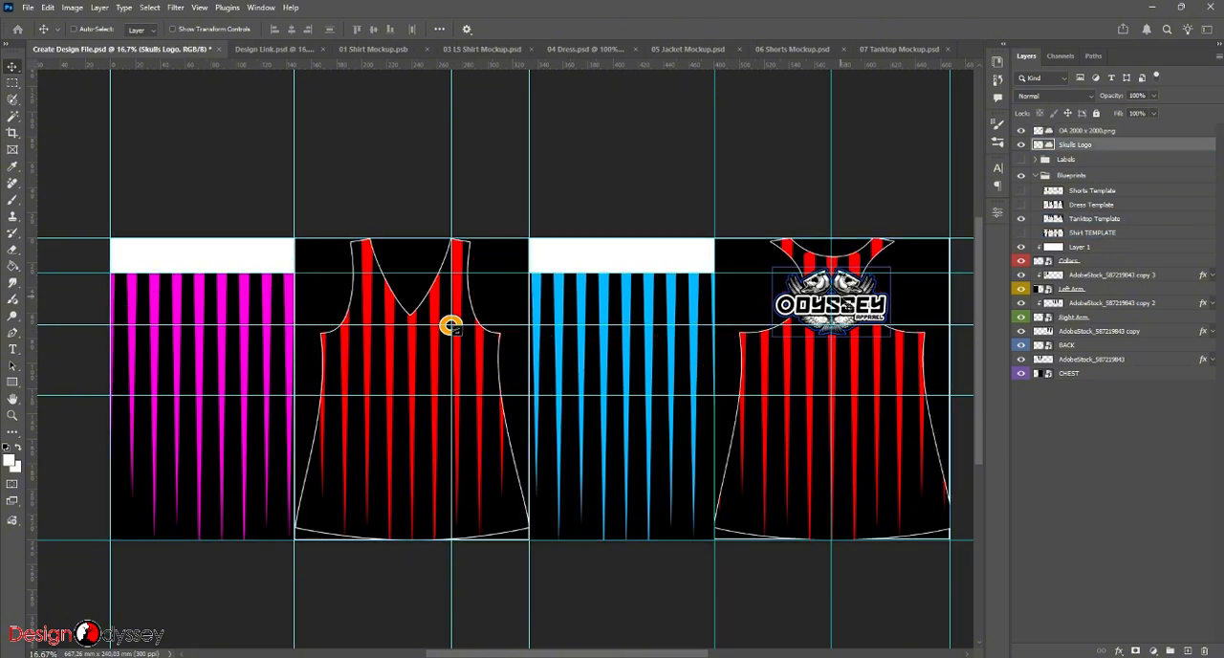
pyautogui.moveTo(851, 266); pyautogui.dragTo(844, 354)
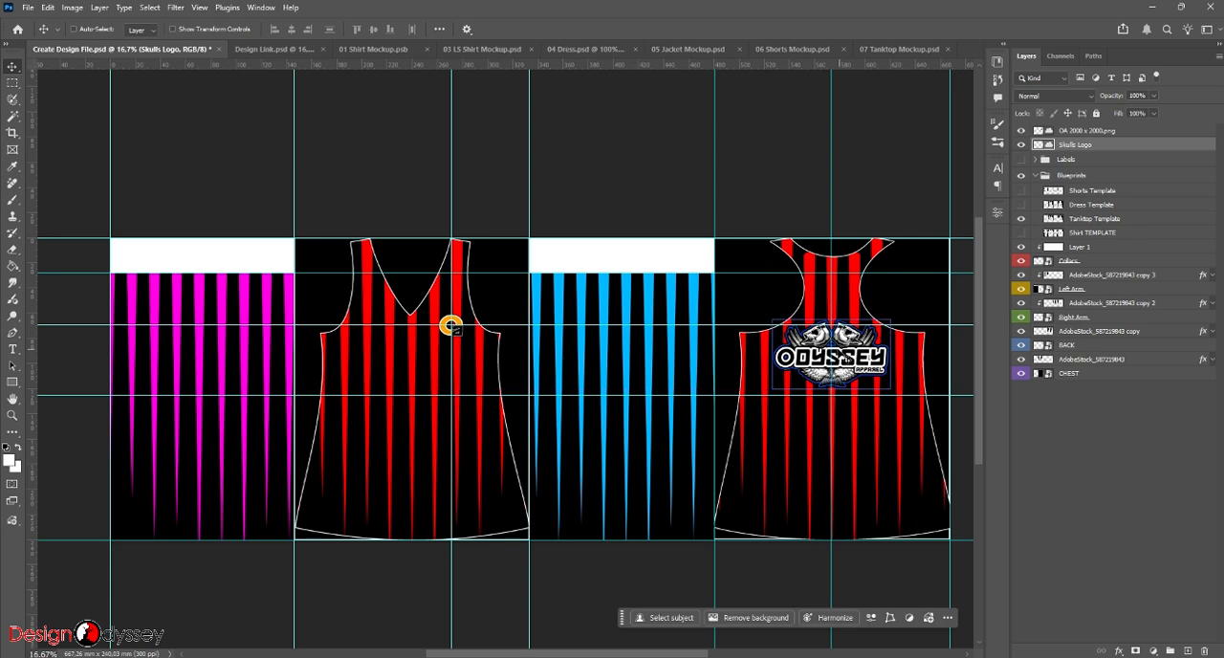
pyautogui.click(1021, 176)
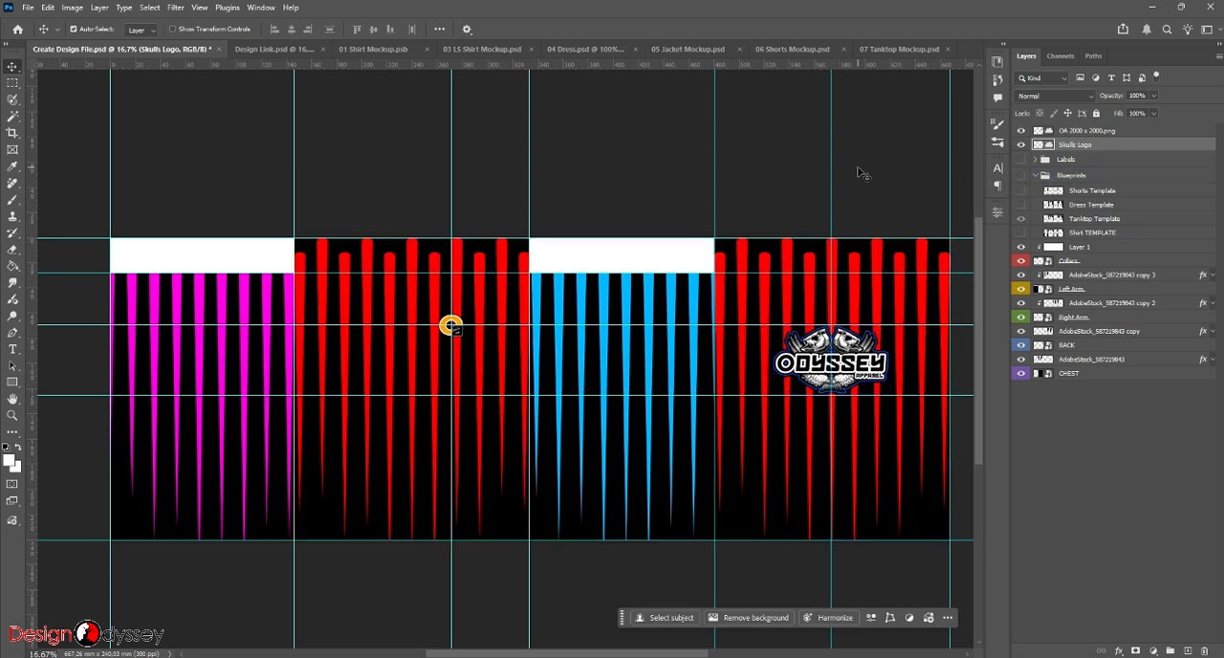
# - Save the design file and check the repositioned back logo through Design Link.psd and 07 Tanktop Mockup.psd
pyautogui.hotkey('ctrl', 's')
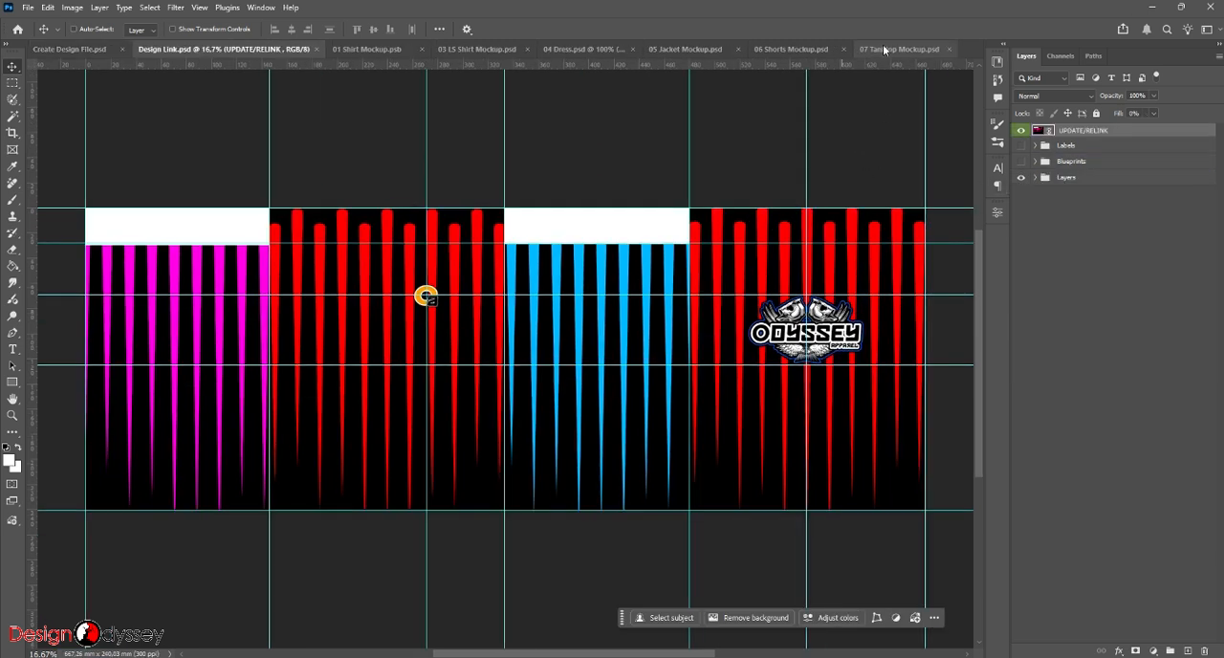
pyautogui.click(885, 48)
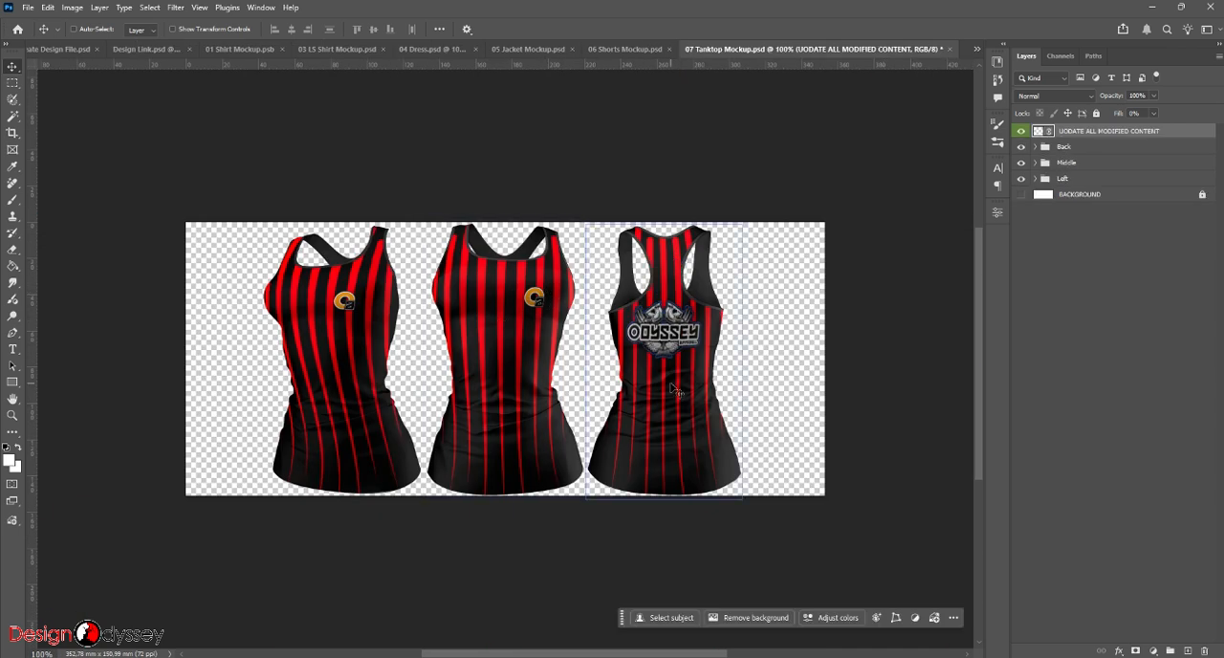
# - Open 01 All Mockup.psd from the 04 Presentations folder and dismiss the missing linked assets dialog without relinking
pyautogui.click(1153, 10)
pyautogui.moveTo(300, 234); pyautogui.dragTo(723, 92)
pyautogui.click(458, 246)
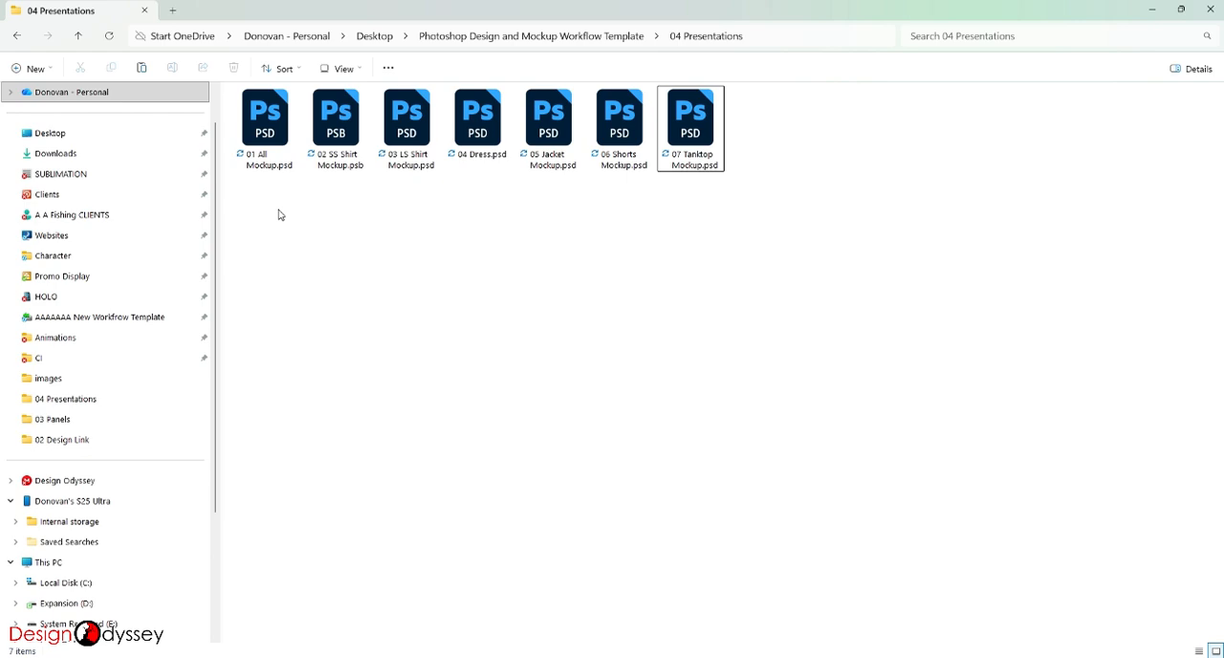
pyautogui.doubleClick(269, 124)
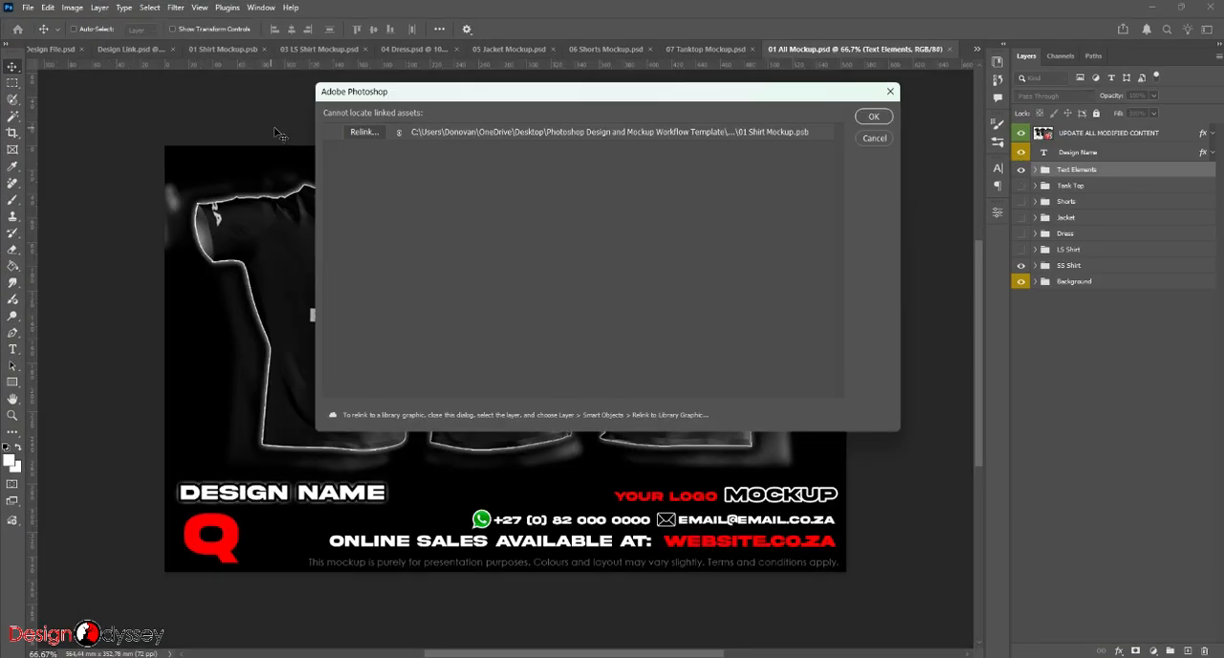
pyautogui.click(880, 120)
pyautogui.click(1058, 139)
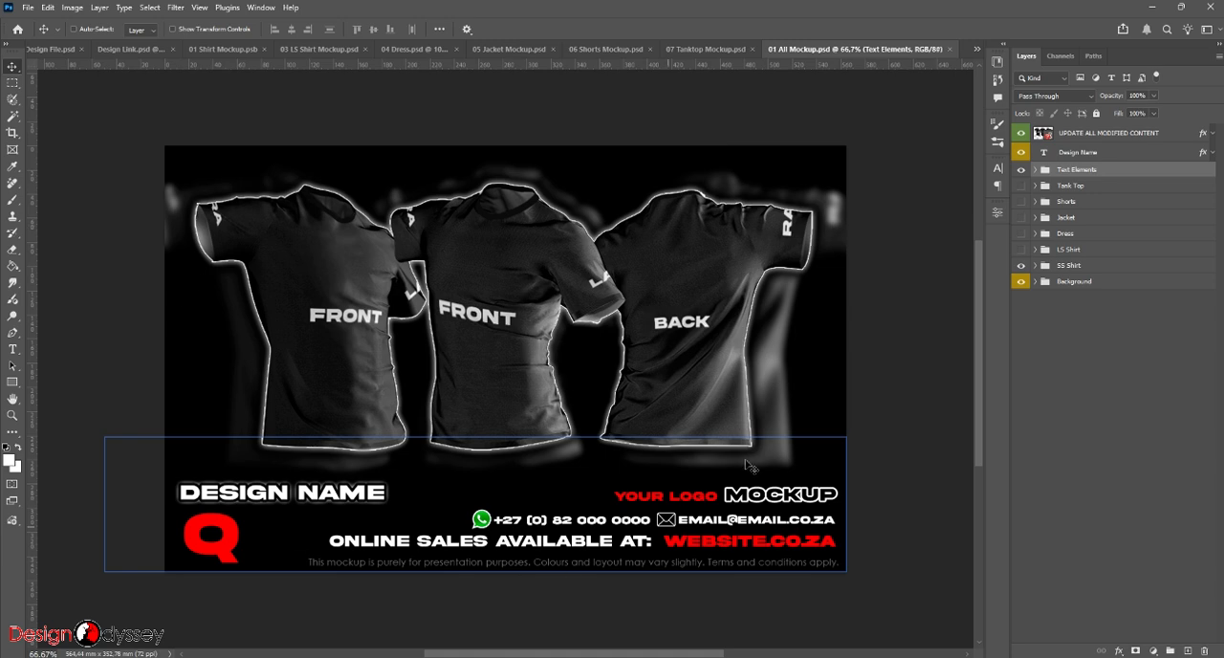
# - Expand the Text Elements group in 01 All Mockup.psd and open the Avatar smart object for editing
pyautogui.click(1035, 170)
pyautogui.click(1084, 259)
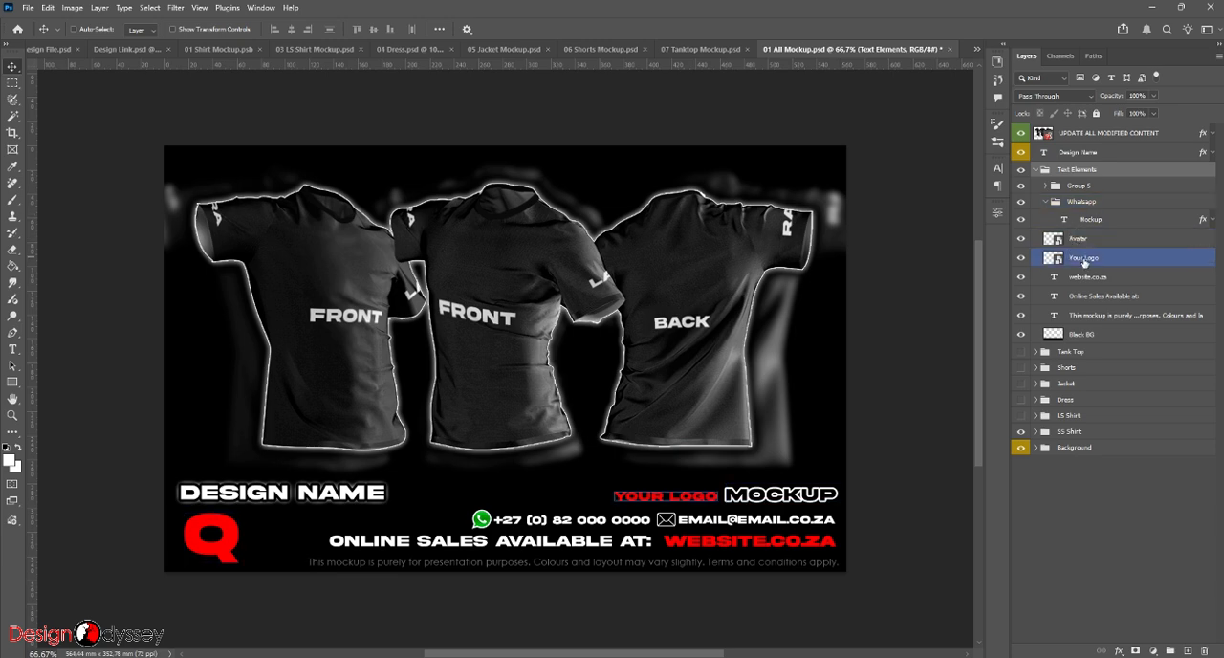
pyautogui.click(1081, 240)
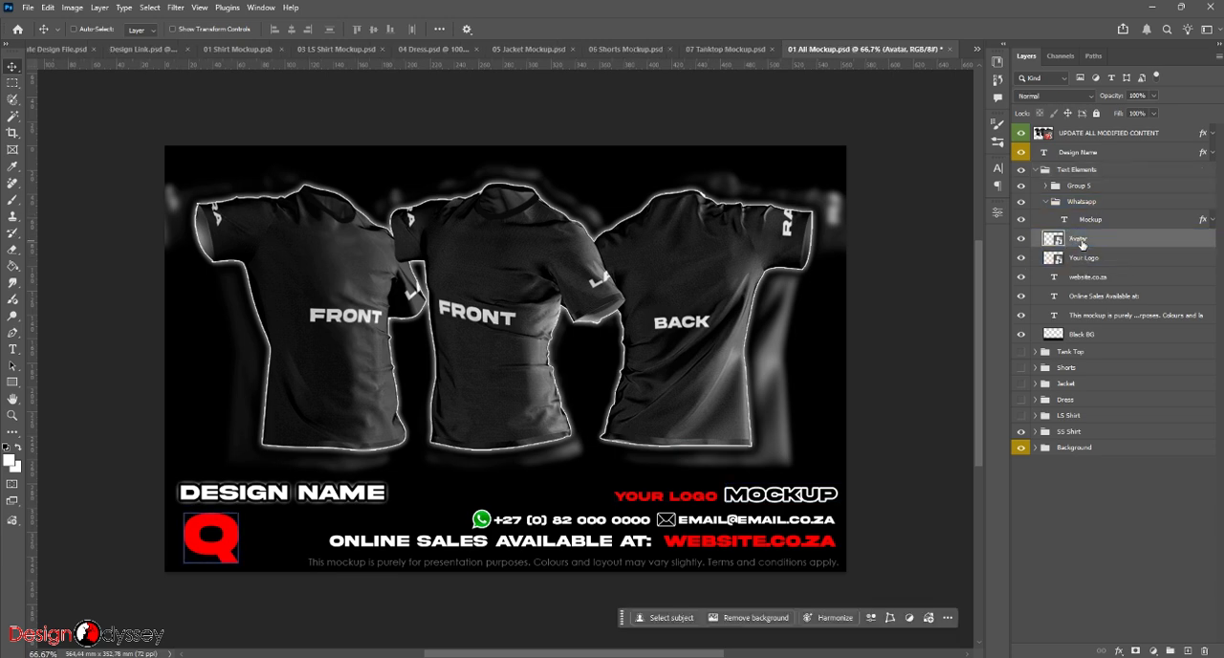
pyautogui.doubleClick(1052, 239)
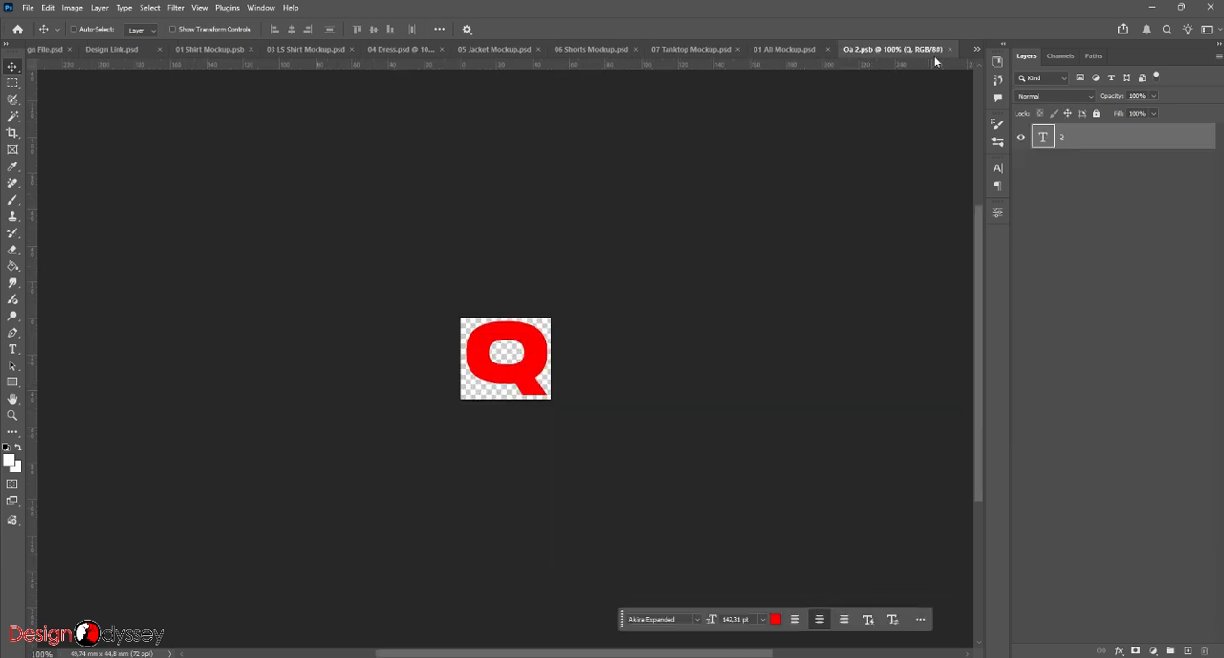
# - Place the avatar graphic from the OA Shop Brand library over the canvas and hide the Q text layer
pyautogui.click(997, 61)
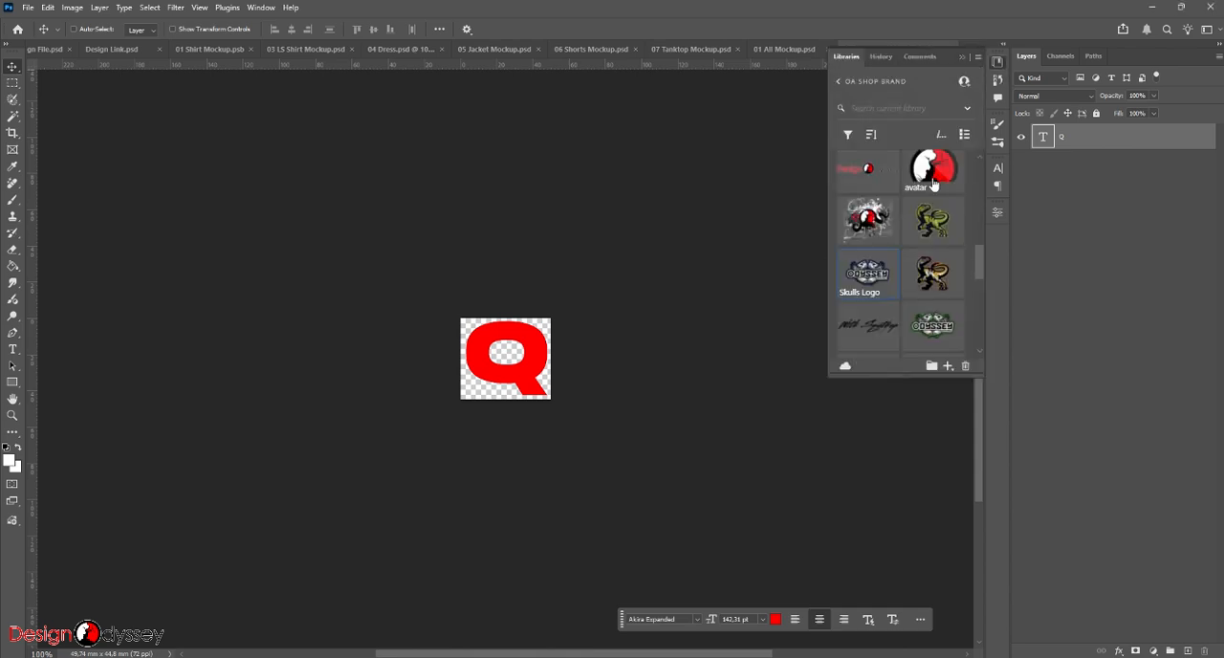
pyautogui.moveTo(936, 169); pyautogui.dragTo(505, 356)
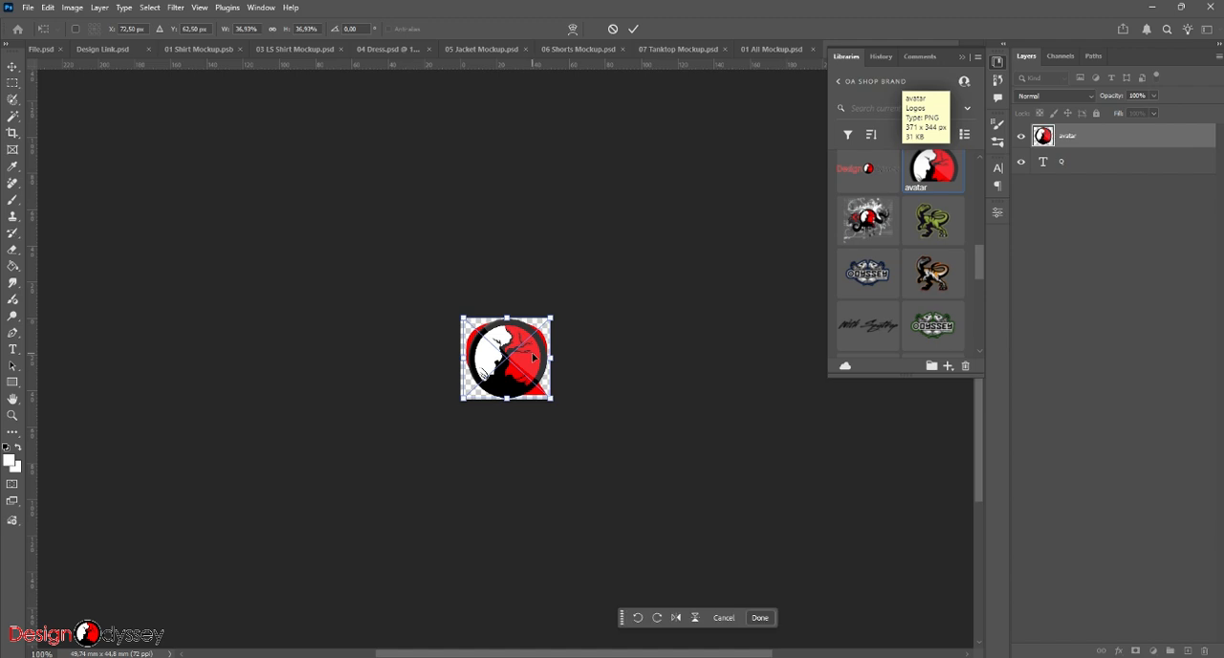
pyautogui.press('Return')
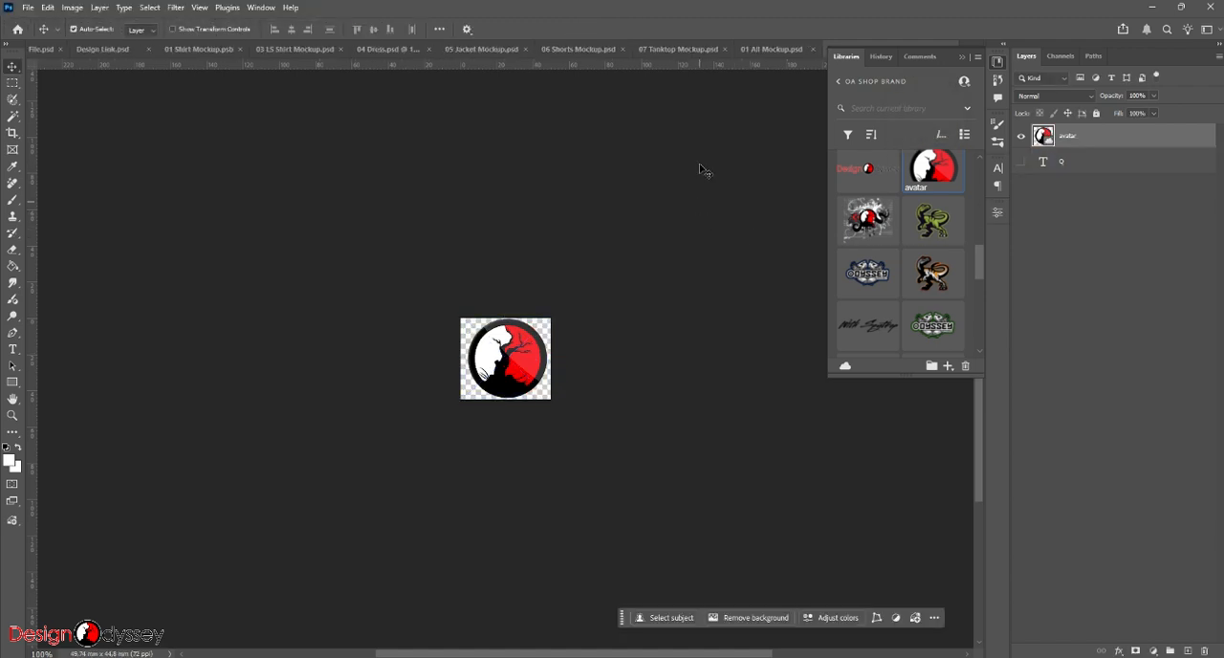
# - Save and close the Avatar smart object to return to 01 All Mockup.psd
pyautogui.click(961, 58)
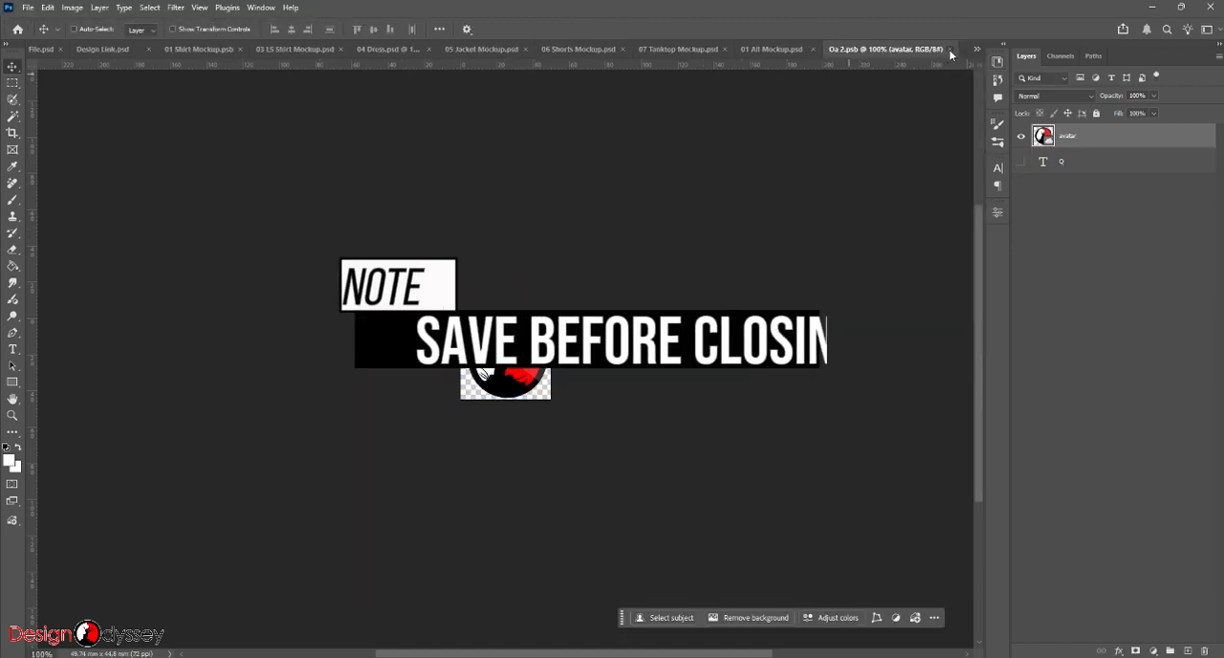
pyautogui.click(950, 49)
pyautogui.click(710, 504)
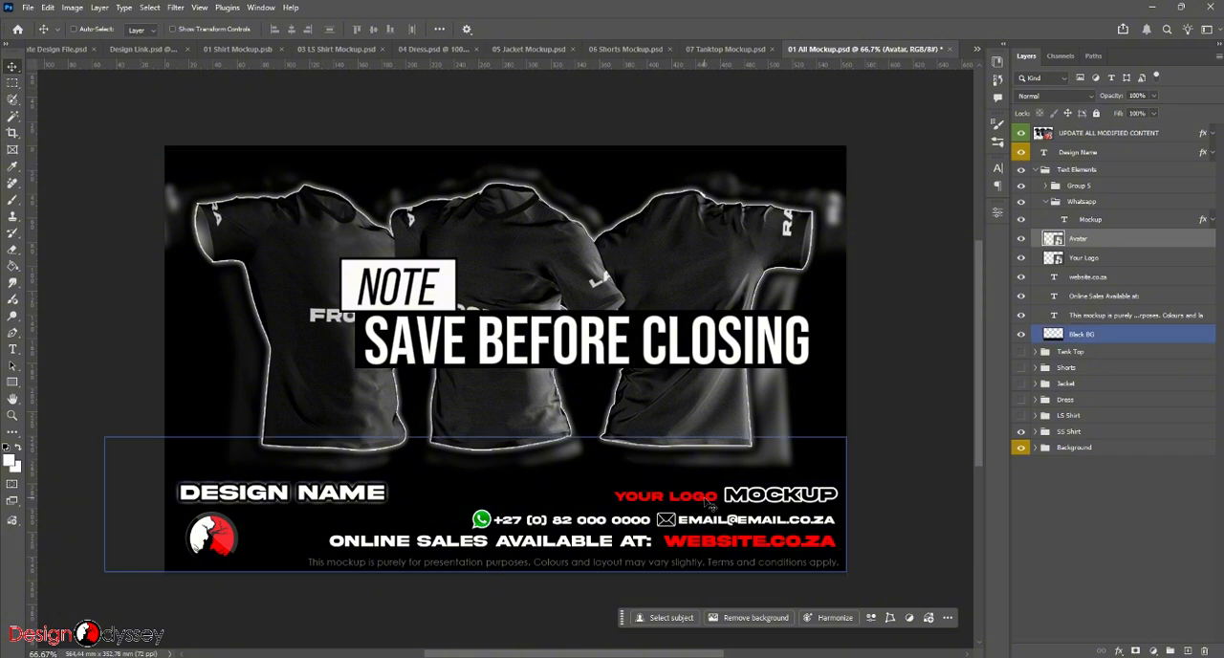
# - Open the Your Logo smart object and place the BORDUUR logo from the library, aligned over the placeholder text
pyautogui.click(1117, 261)
pyautogui.doubleClick(1052, 259)
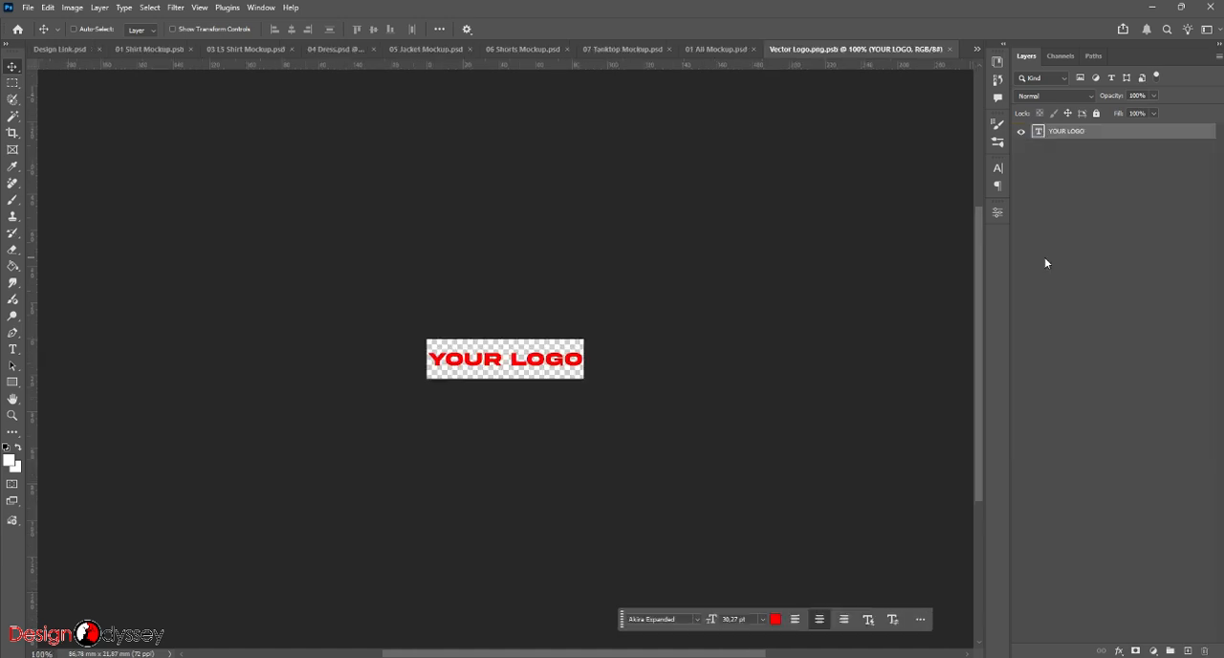
pyautogui.click(997, 61)
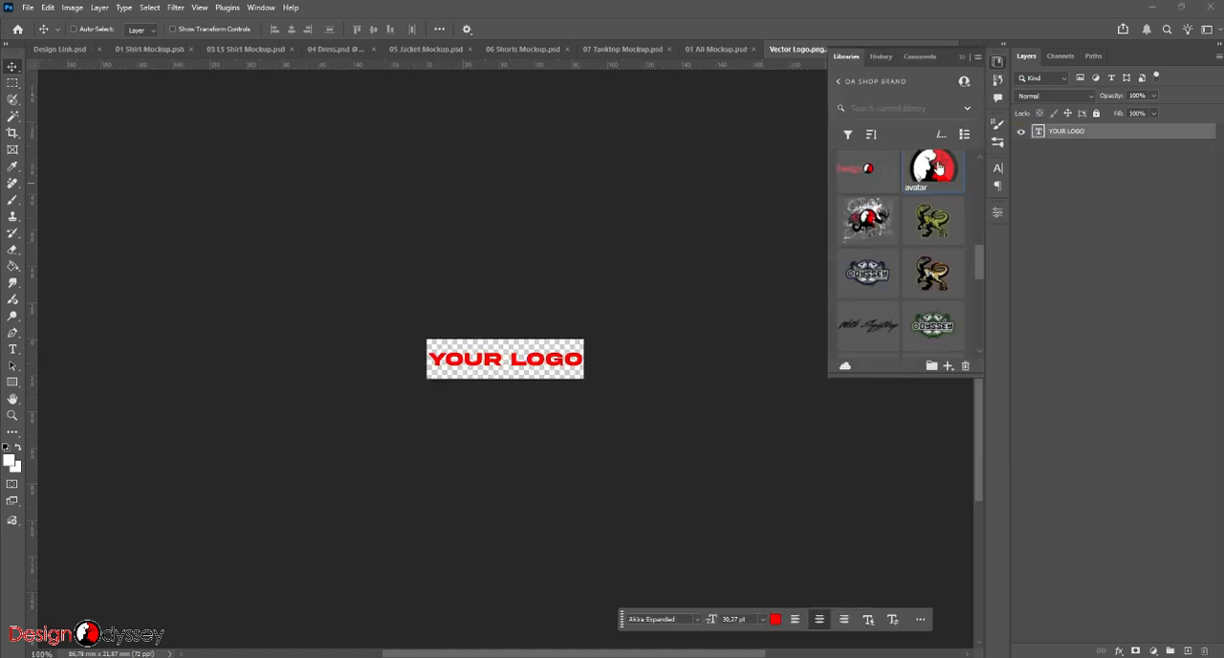
pyautogui.moveTo(867, 170); pyautogui.dragTo(495, 360)
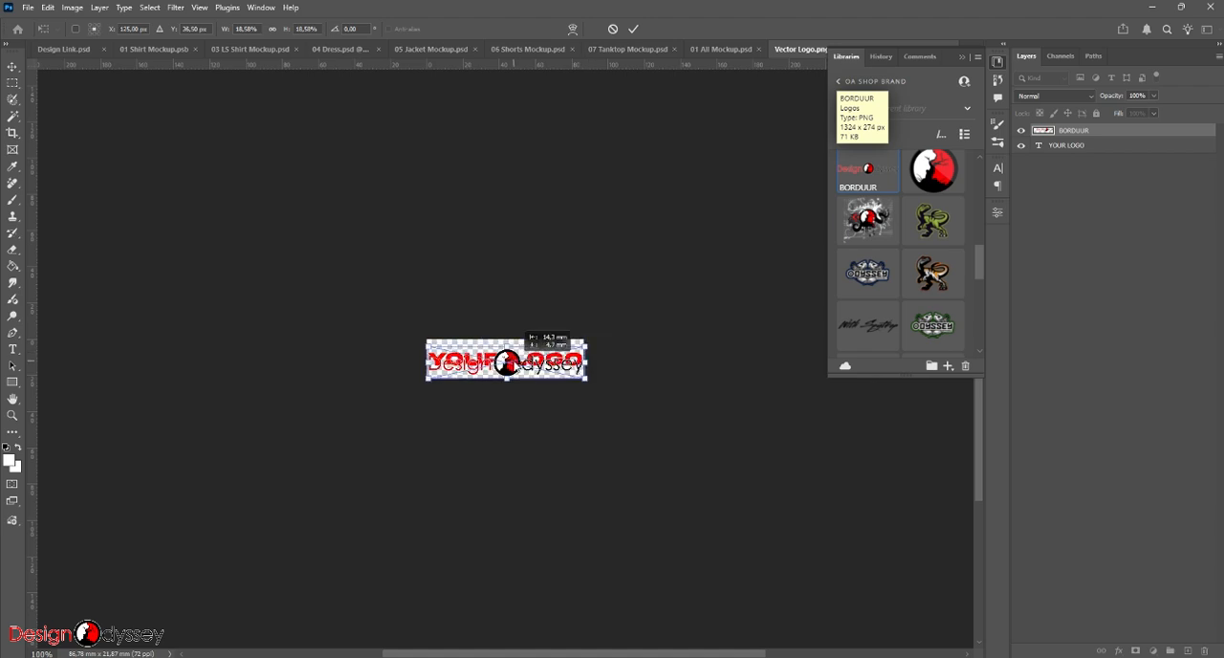
pyautogui.press('Return')
# - Hide the YOUR LOGO text layer, then save and close the logo smart object
pyautogui.click(1067, 147)
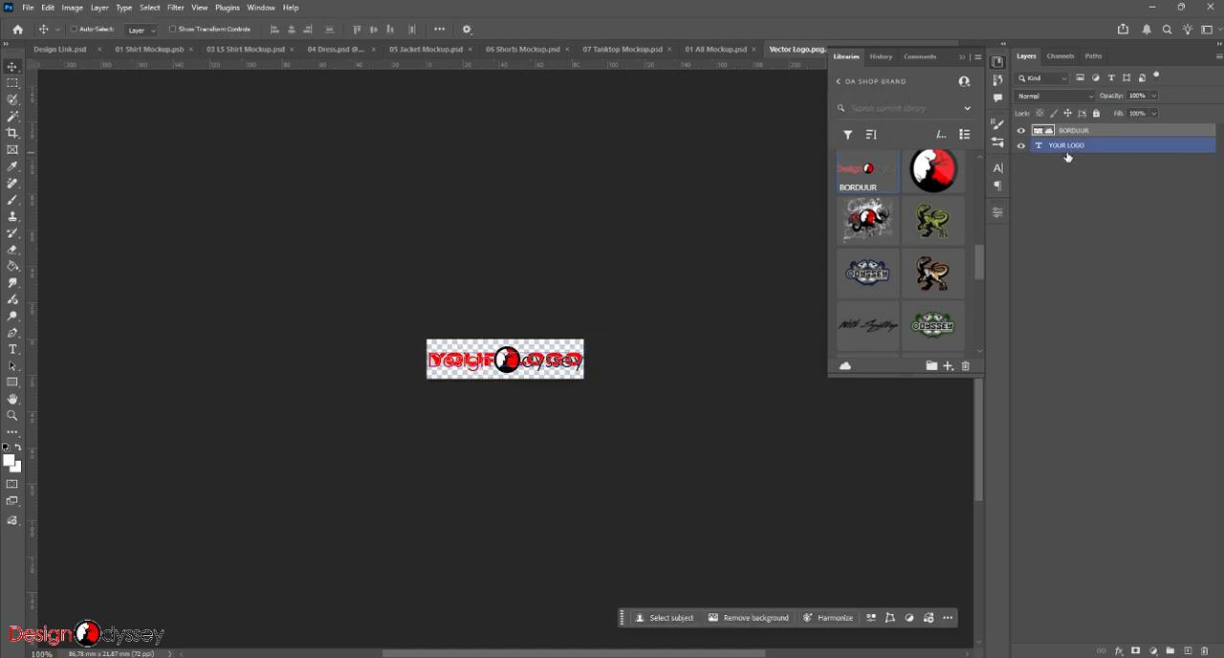
pyautogui.click(1020, 145)
pyautogui.hotkey('ctrl', 's')
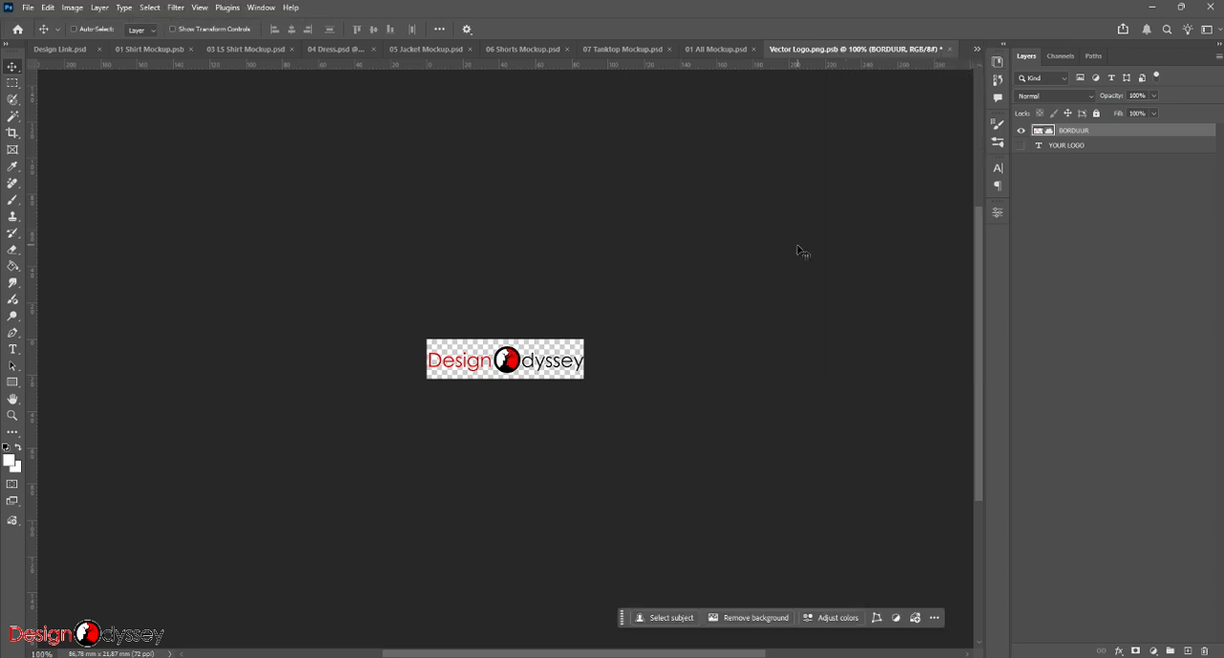
pyautogui.click(949, 49)
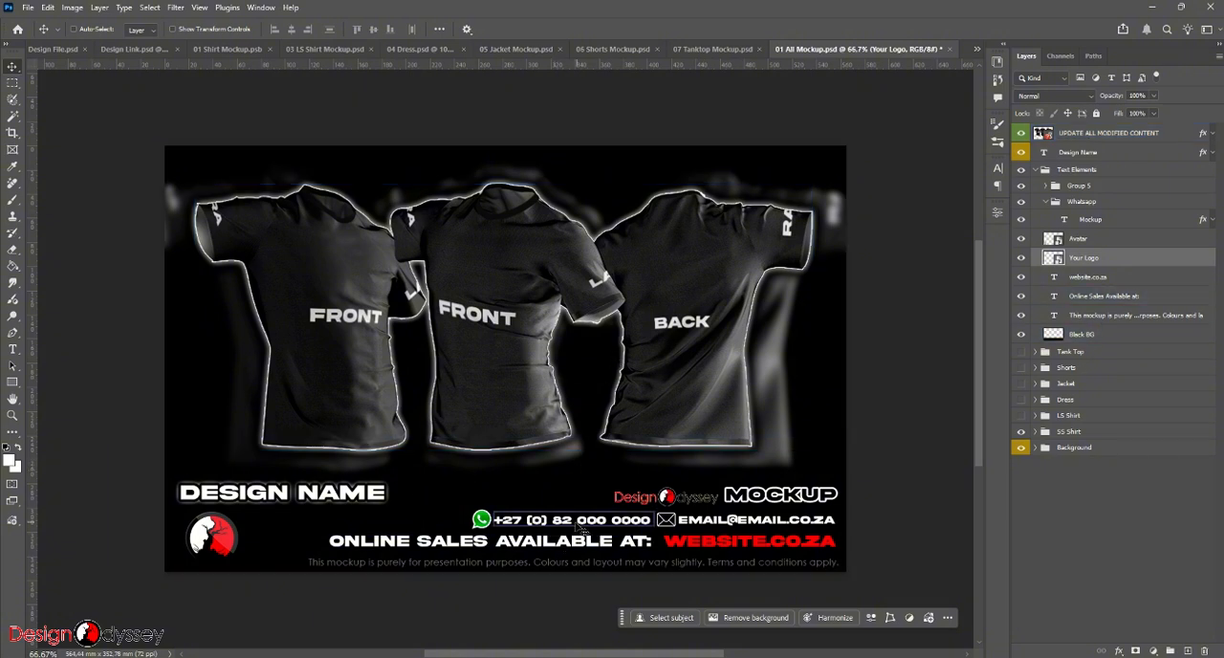
# - Run Update All Modified Content on the UPDATE ALL MODIFIED CONTENT layer of the presentation file
pyautogui.click(552, 548)
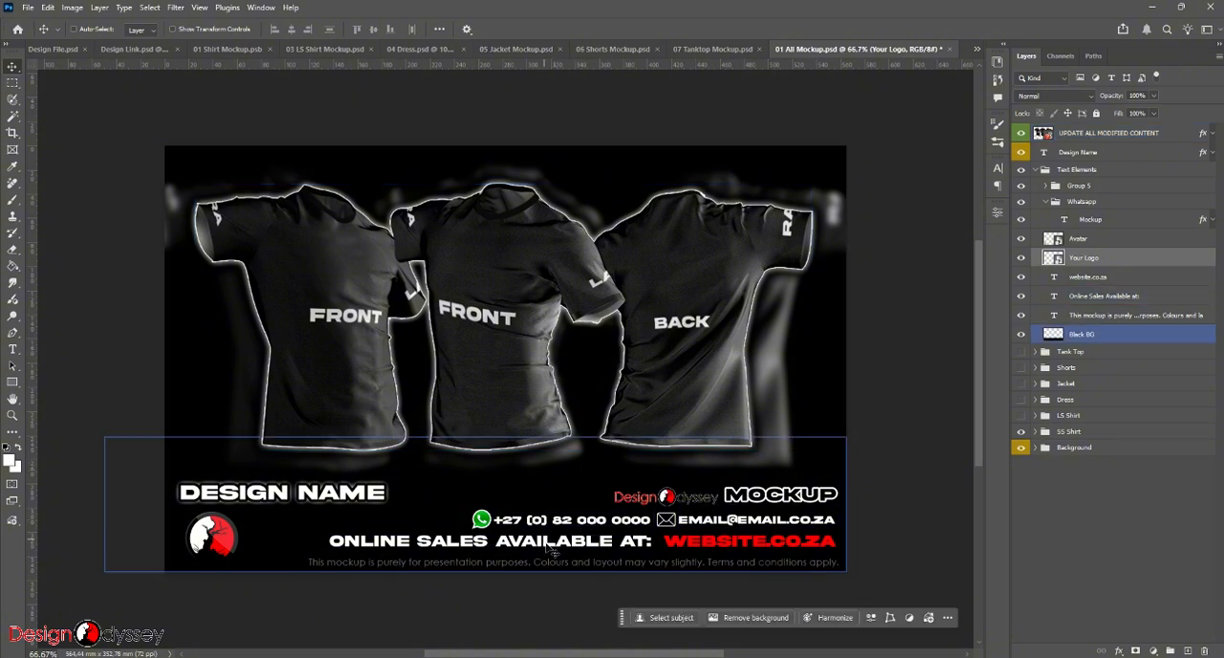
pyautogui.click(535, 242)
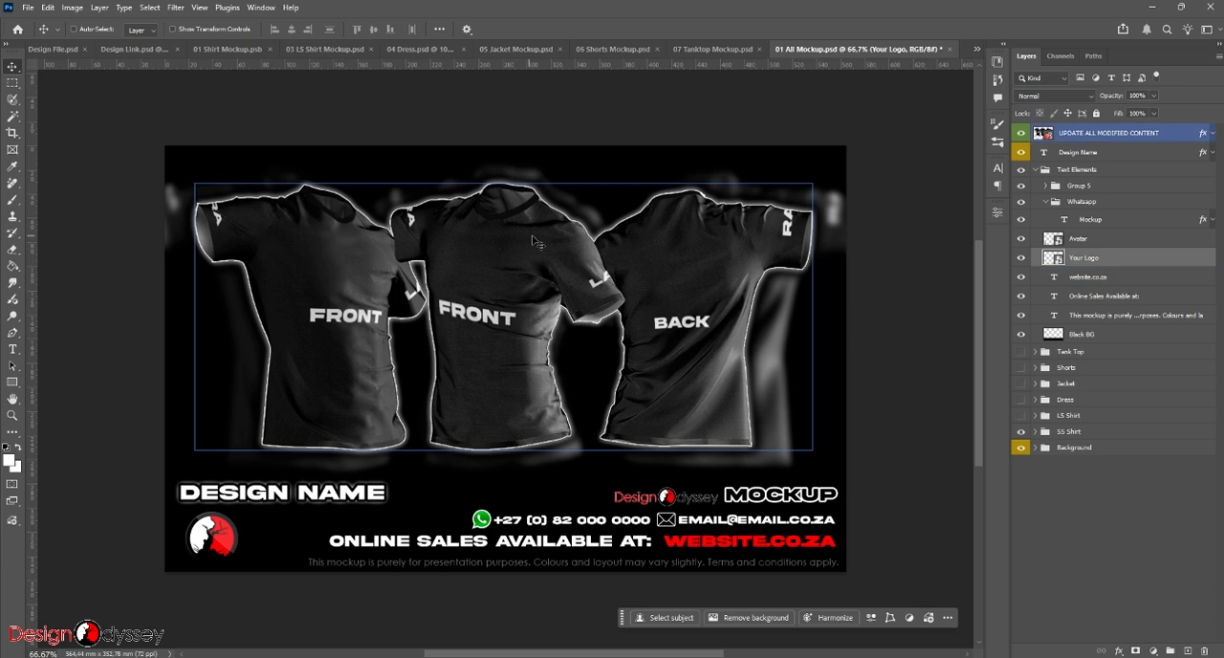
pyautogui.rightClick(1095, 141)
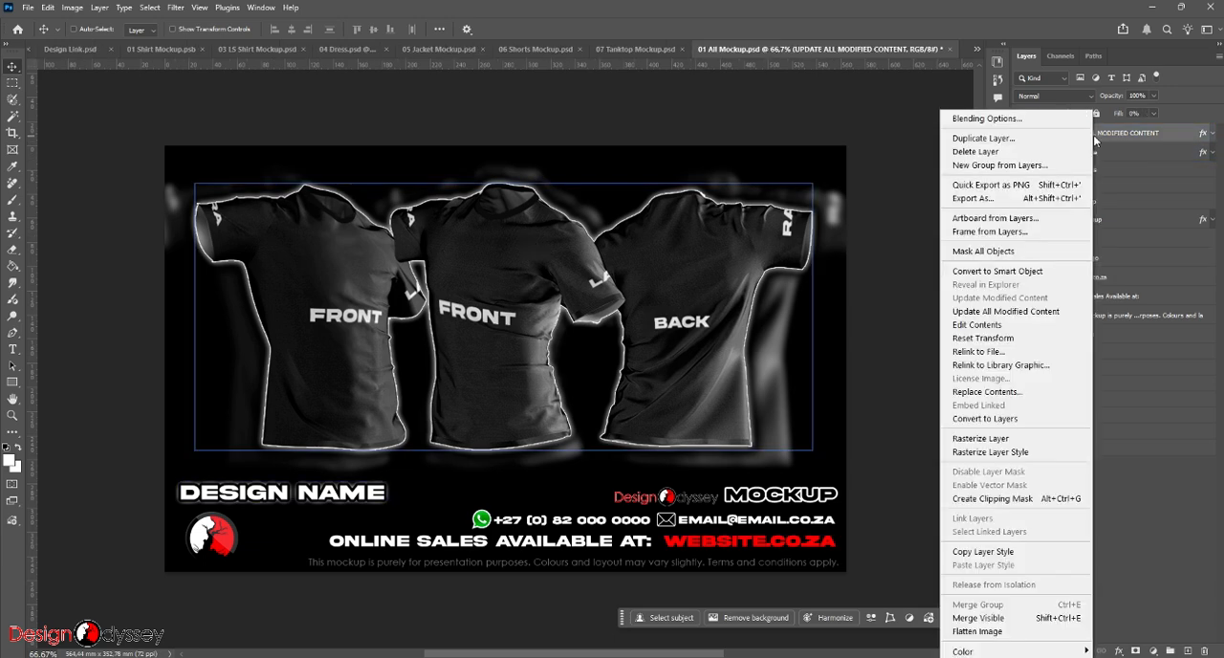
pyautogui.click(1023, 312)
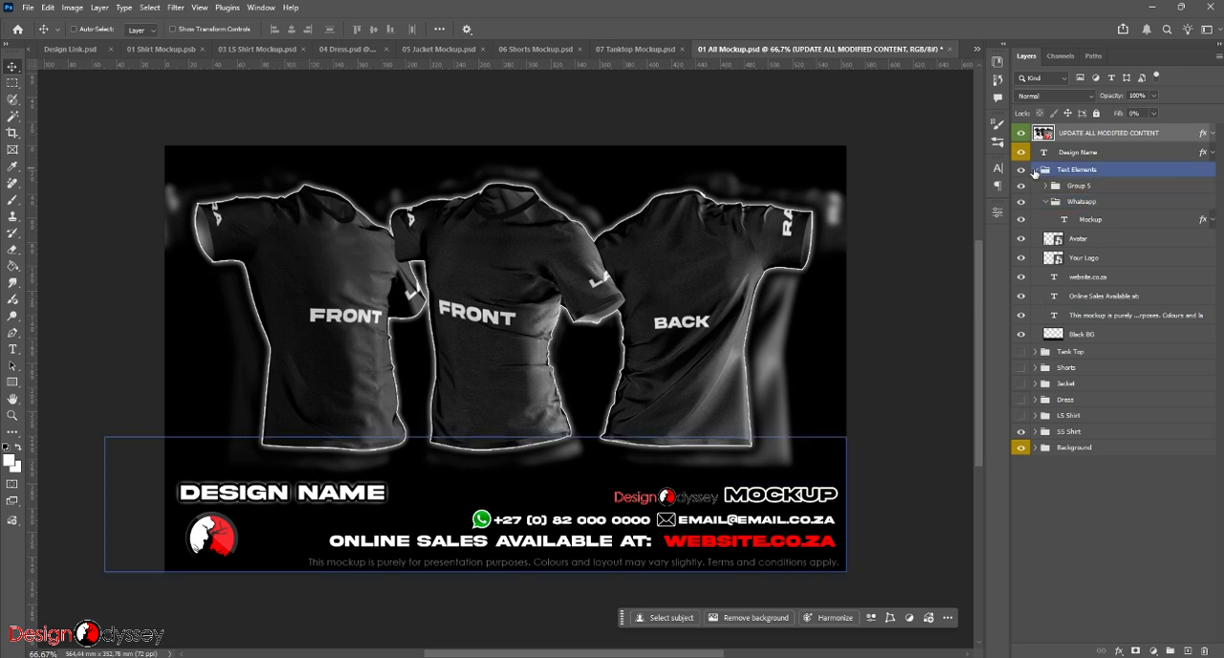
# - Collapse the Text Elements group and toggle the LS Shirt, Dress and SS Shirt groups to check their linked designs
pyautogui.click(1035, 170)
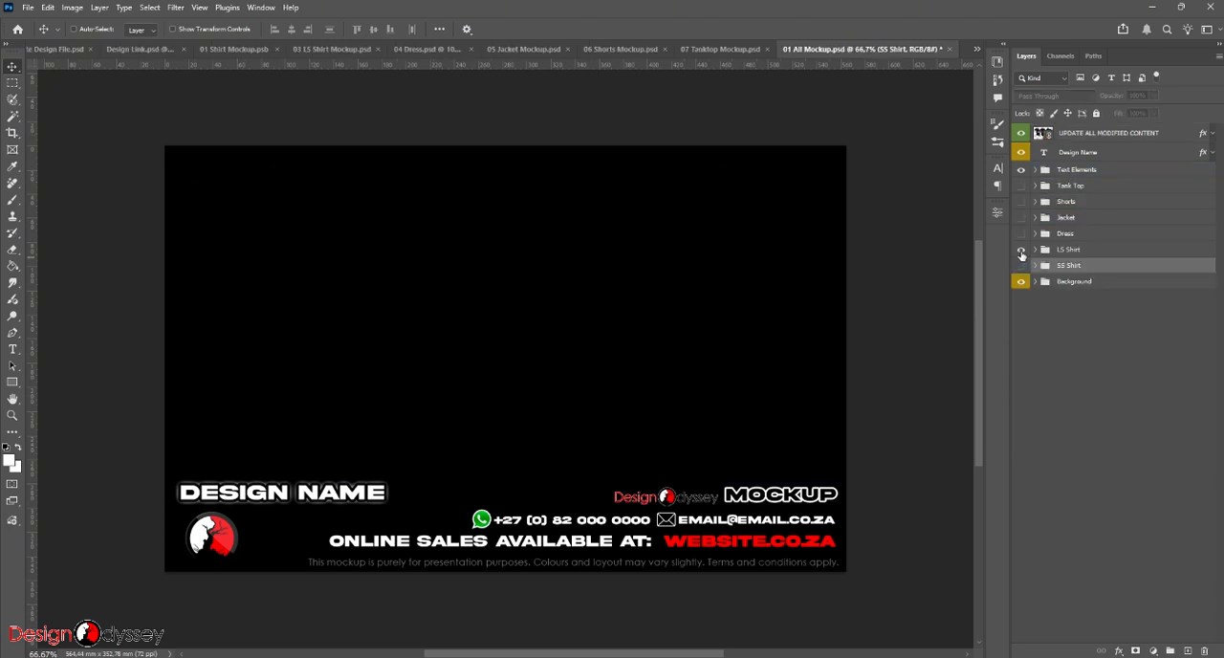
pyautogui.click(1021, 250)
pyautogui.click(1021, 251)
pyautogui.click(1020, 235)
pyautogui.click(1019, 235)
pyautogui.click(1020, 266)
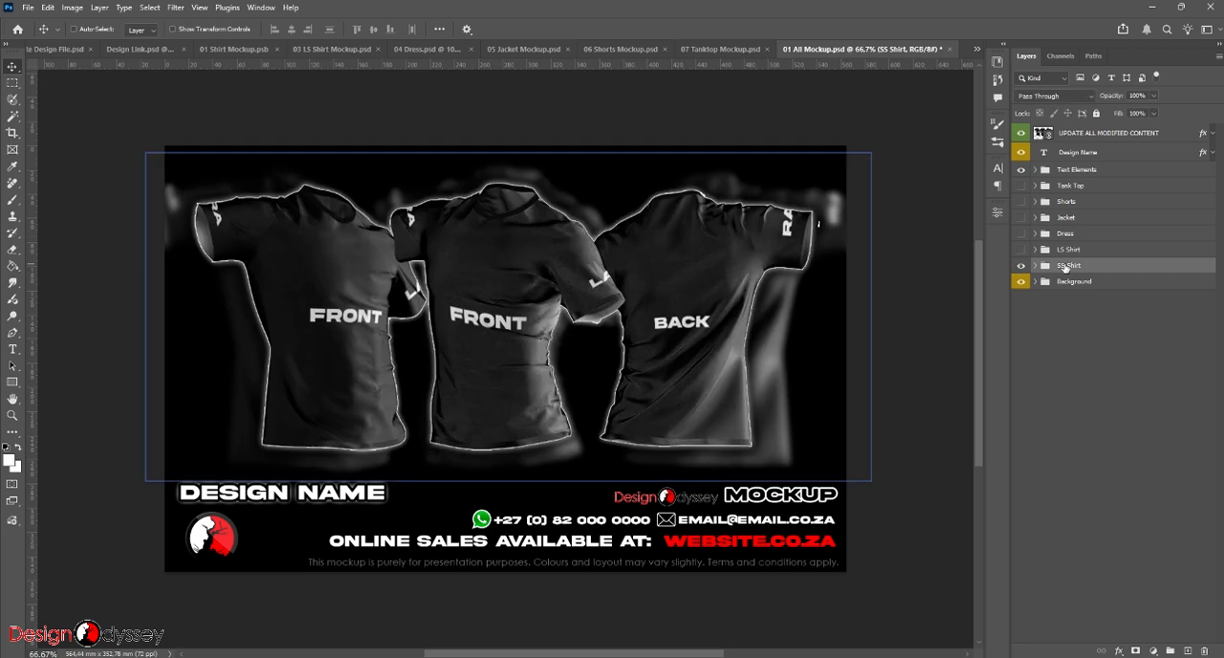
# - Switch to the short-sleeve shirt mockup and save it as 02 SS Shirt Mockup.psb
pyautogui.click(224, 50)
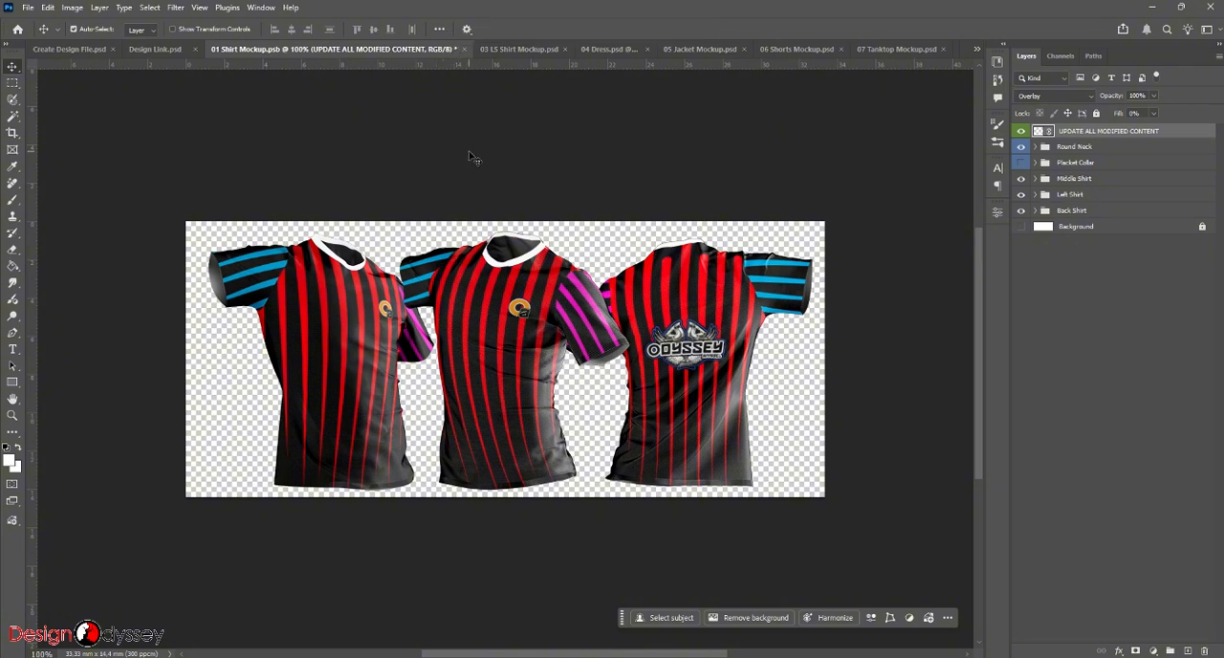
pyautogui.hotkey('ctrl', 's')
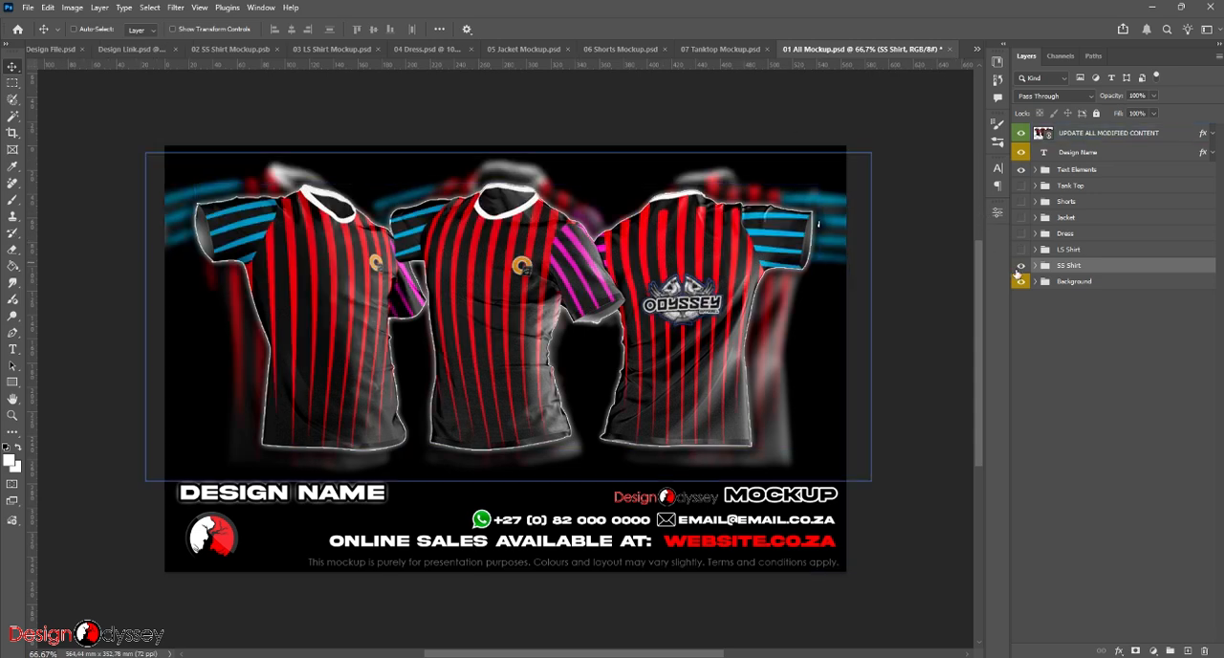
# - Hide SS Shirt and preview the LS Shirt, Dress, Jacket and Shorts groups one at a time, leaving only Tank Top shown
pyautogui.click(1021, 267)
pyautogui.click(1021, 249)
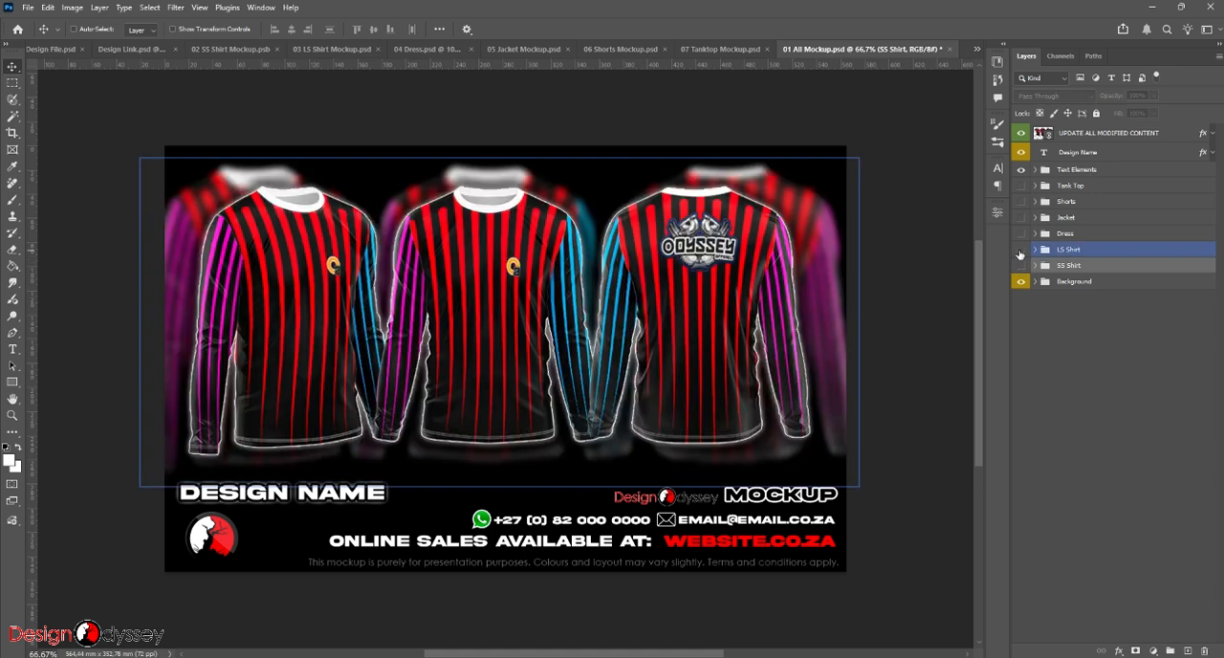
pyautogui.click(1021, 249)
pyautogui.click(1021, 233)
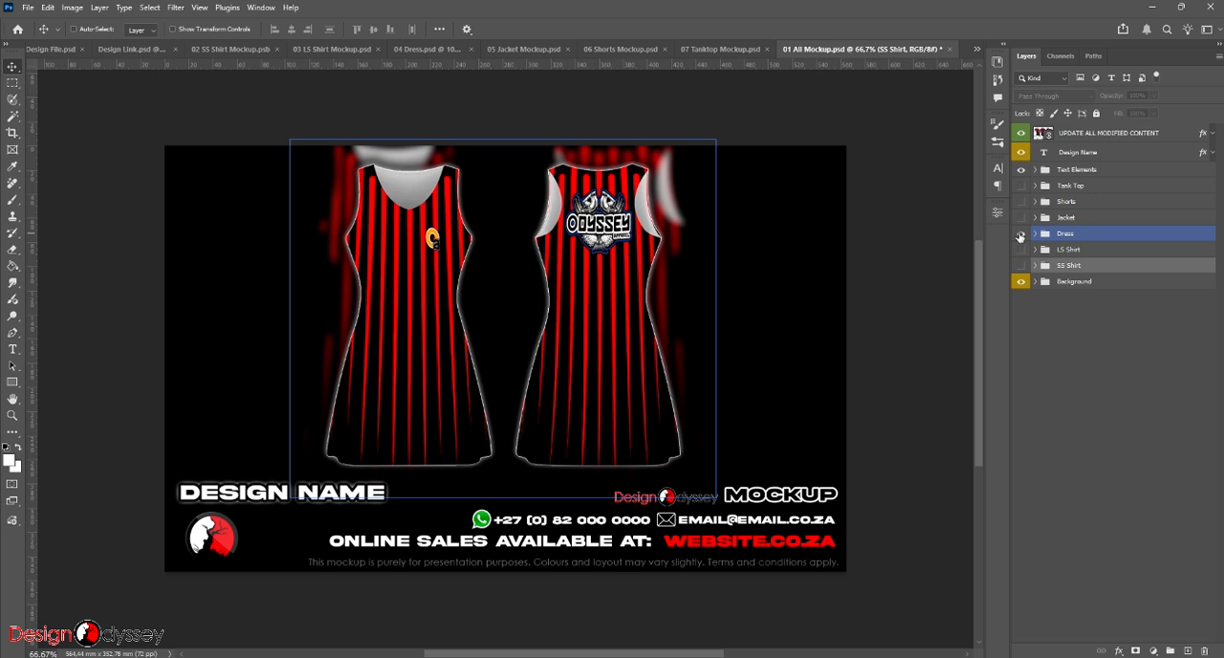
pyautogui.click(1020, 234)
pyautogui.click(1021, 217)
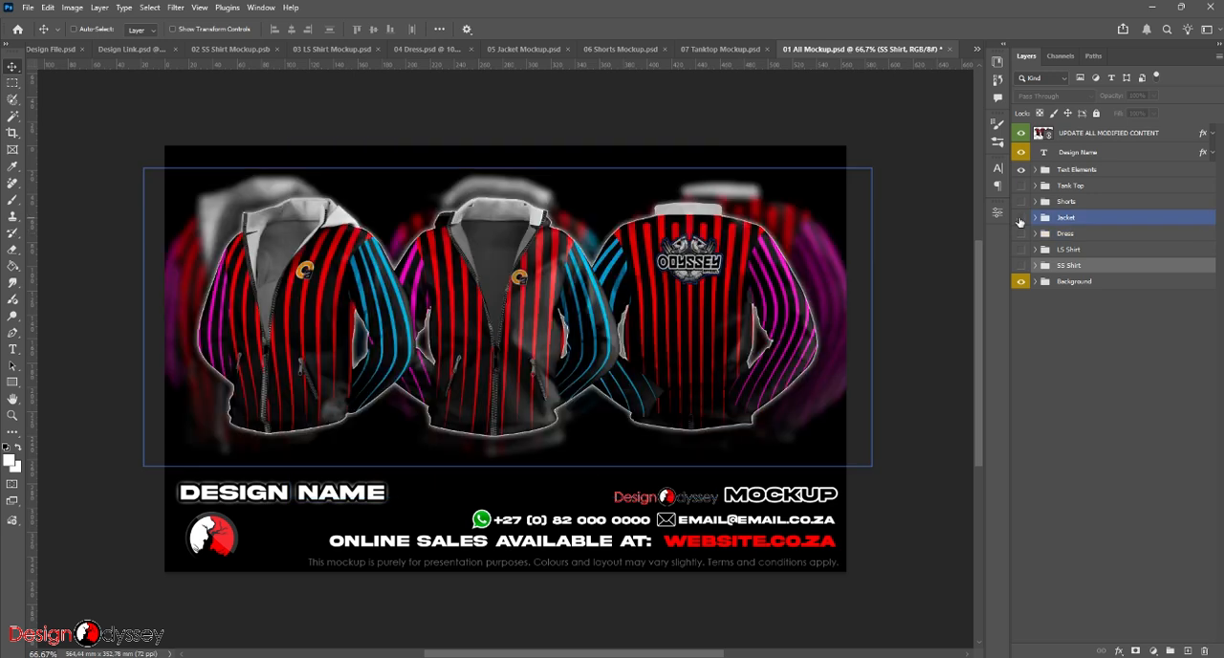
pyautogui.click(1021, 217)
pyautogui.click(1021, 201)
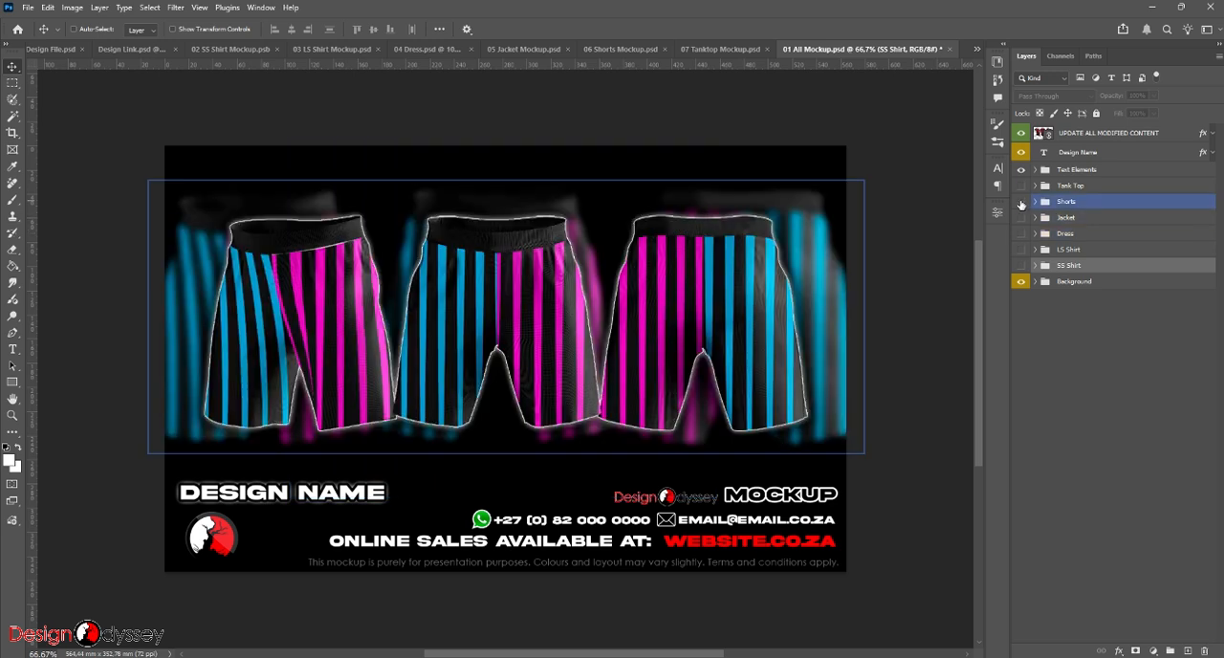
pyautogui.click(1020, 200)
pyautogui.click(1021, 185)
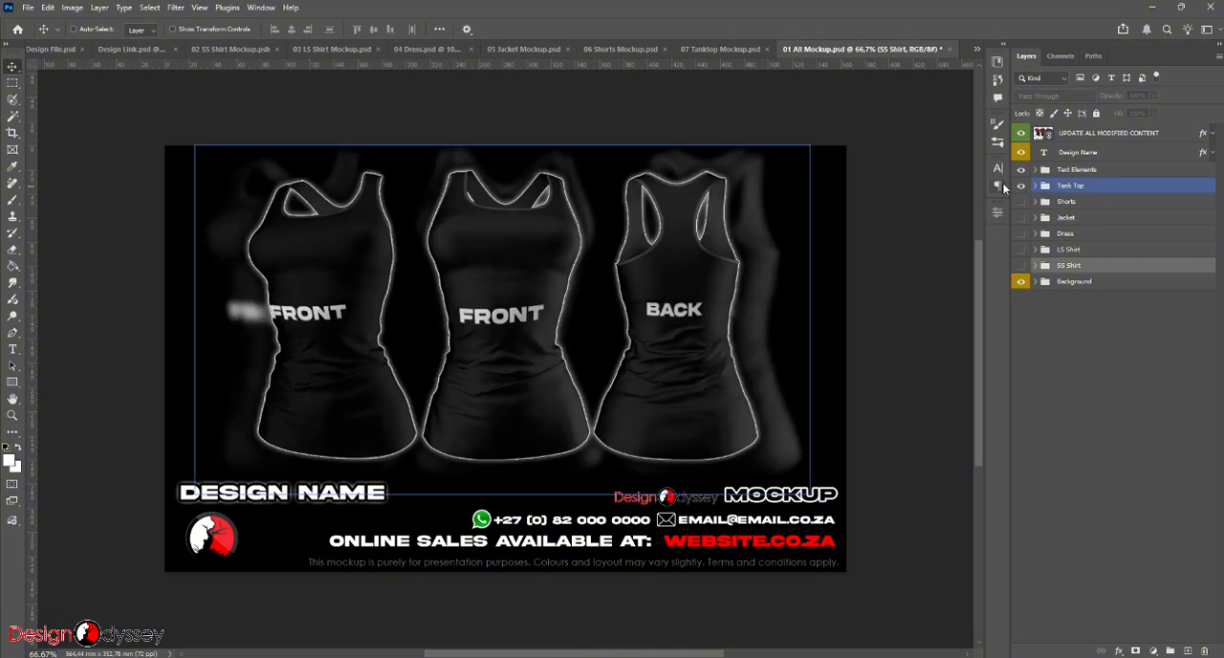
# - Save 07 Tanktop Mockup.psd and return to 01 All Mockup.psd to check the Tank Top presentation
pyautogui.click(717, 50)
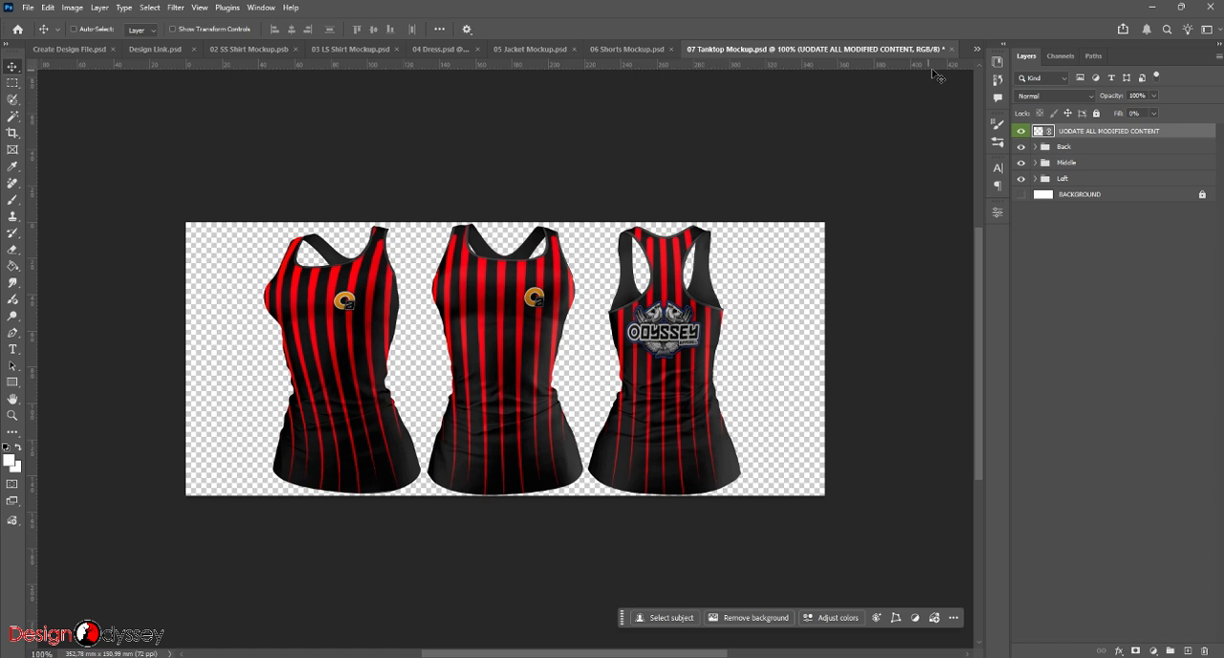
pyautogui.hotkey('ctrl', 's')
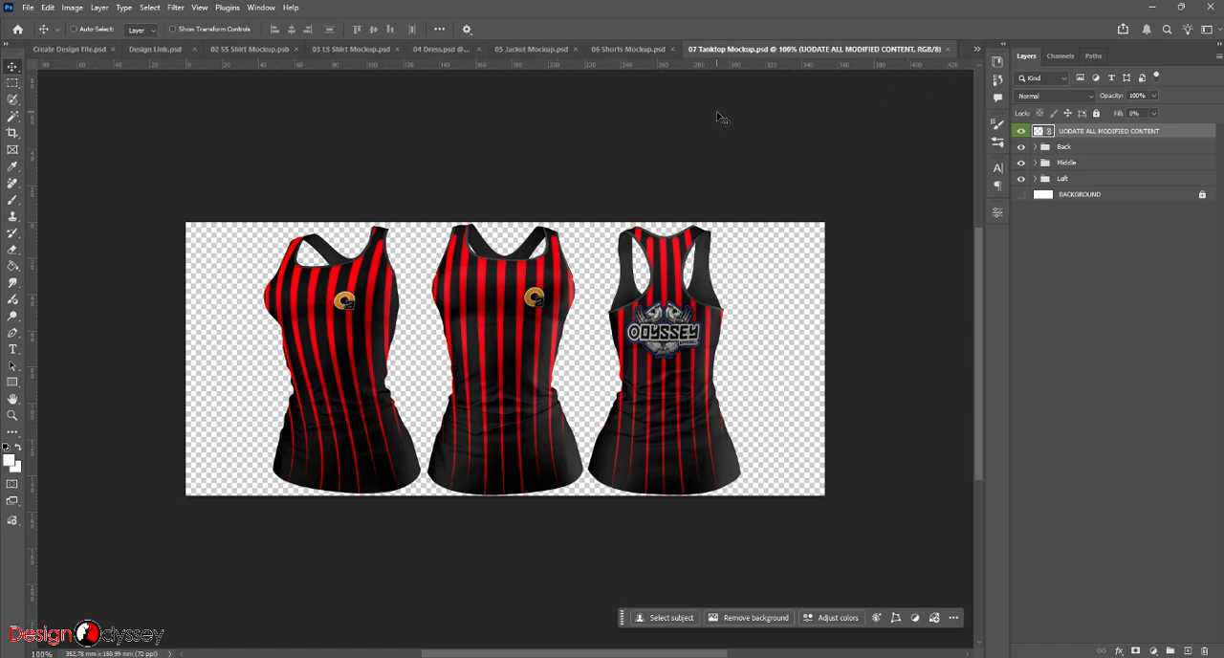
pyautogui.click(976, 49)
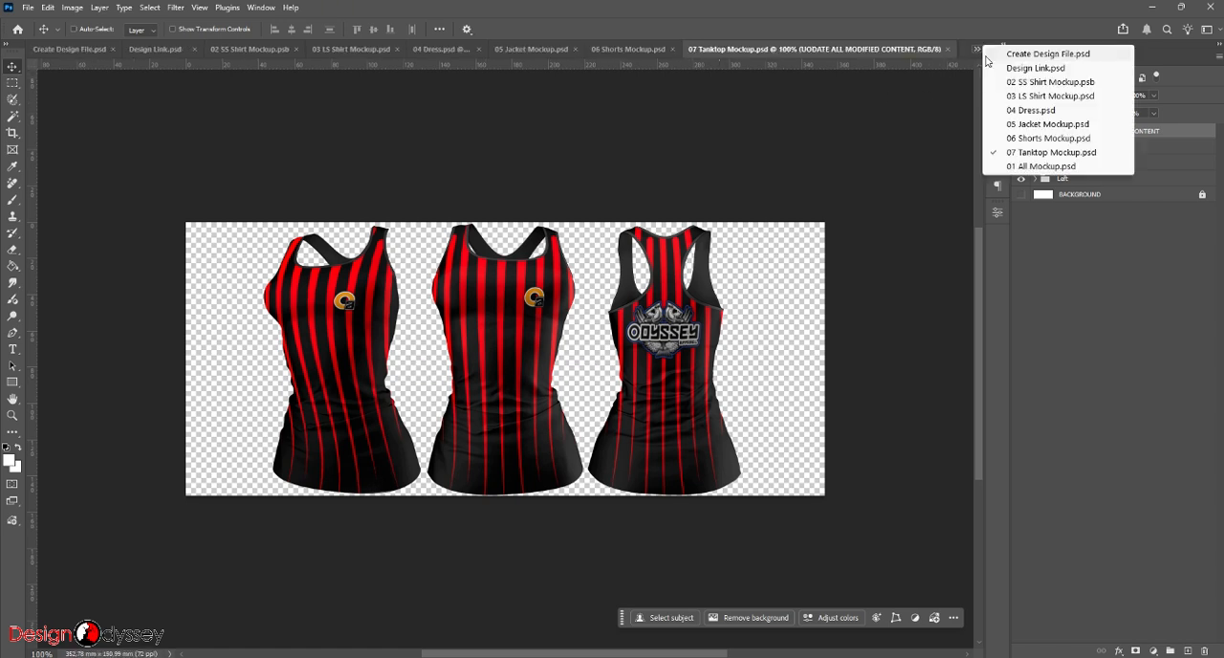
pyautogui.click(1033, 166)
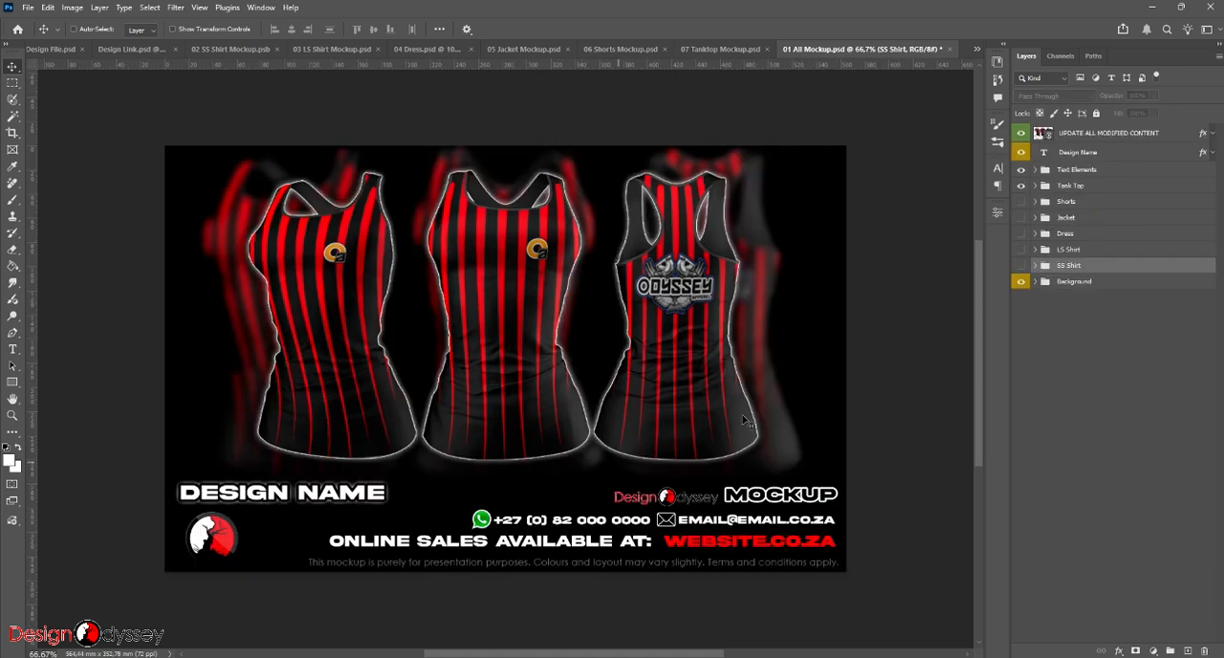
# - Expand the Background group and hide the Color Fill 1 layer so the gradient background is used
pyautogui.click(1052, 283)
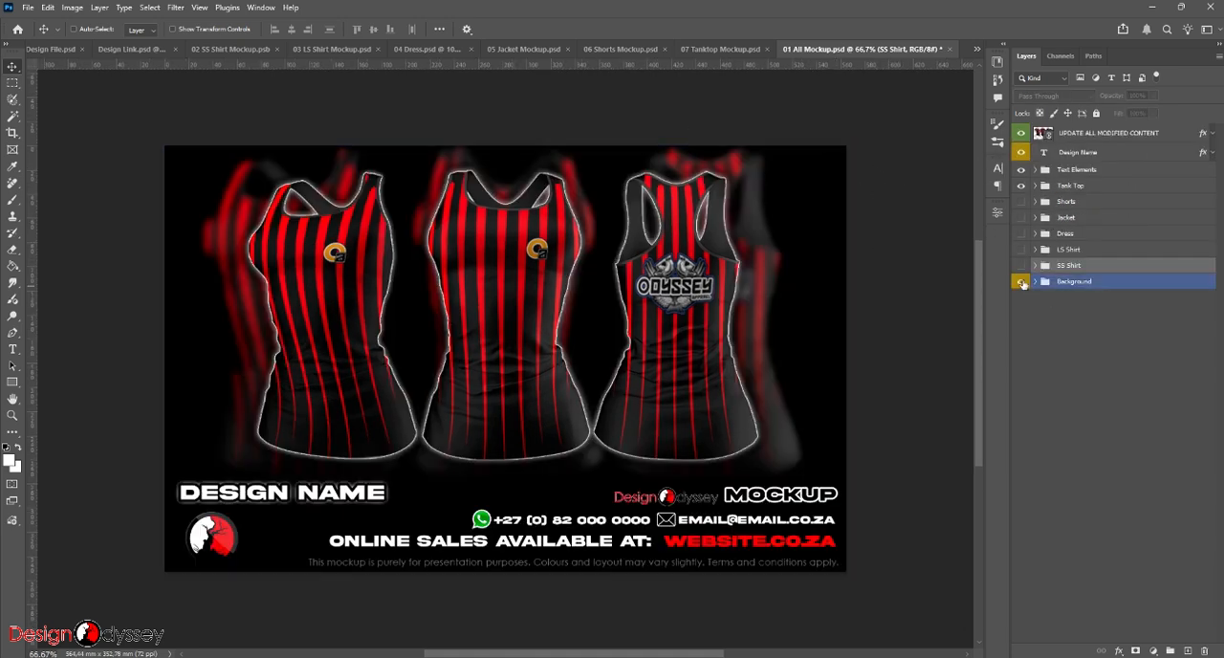
pyautogui.click(1035, 282)
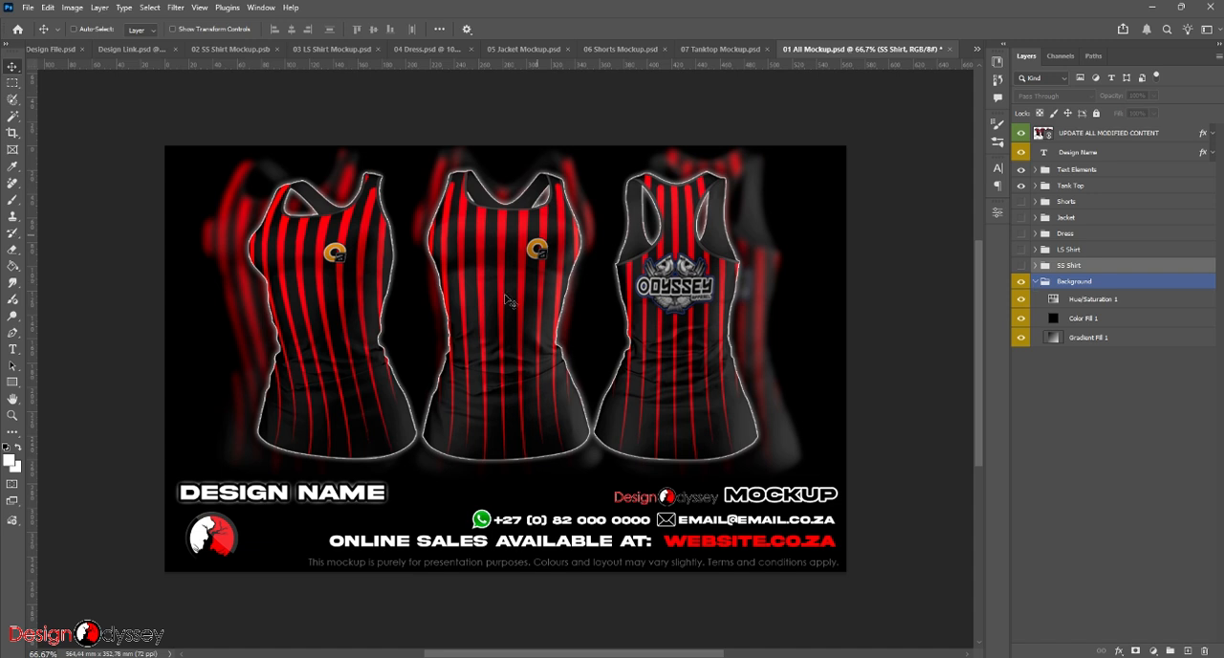
pyautogui.click(1061, 339)
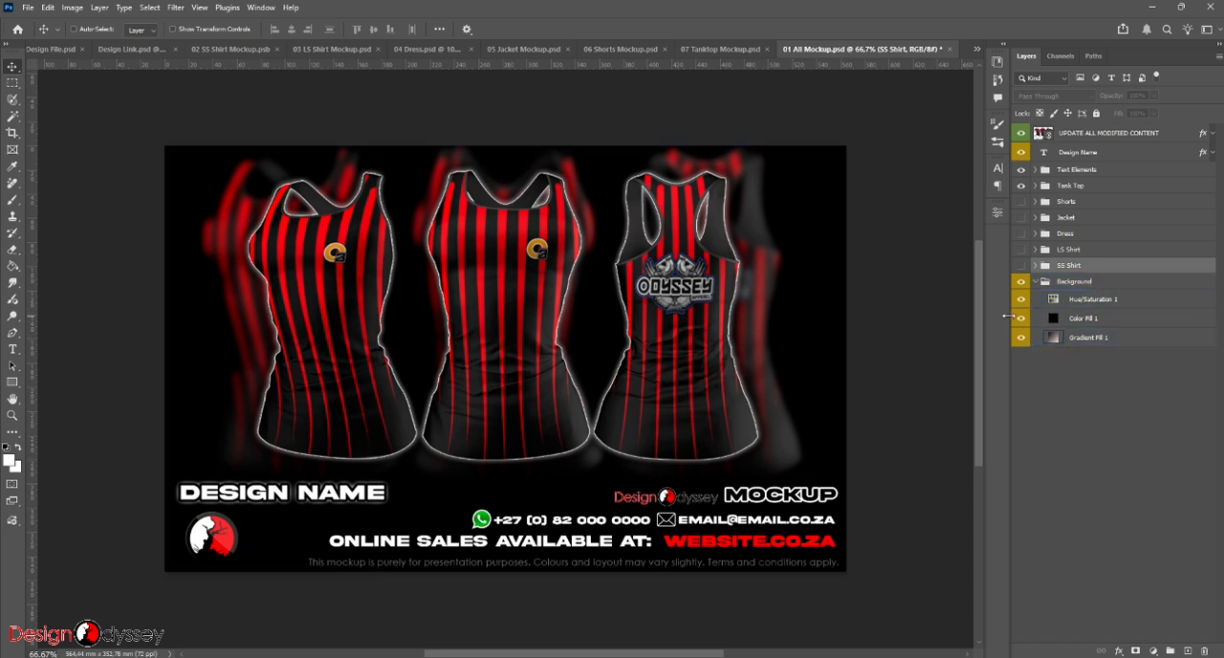
pyautogui.click(1021, 318)
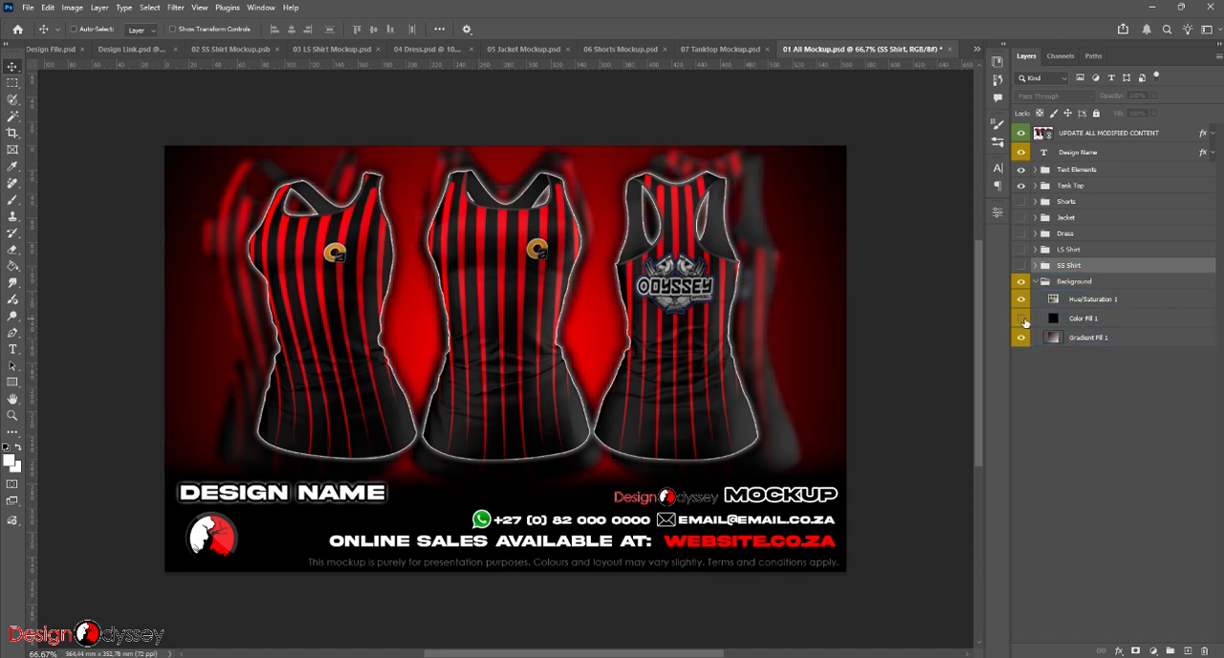
# - Change the Gradient Fill 1 background layer to a light blue gradient from the Blues presets, previewing the Basics black-and-white gradient first
pyautogui.click(1054, 339)
pyautogui.doubleClick(1053, 339)
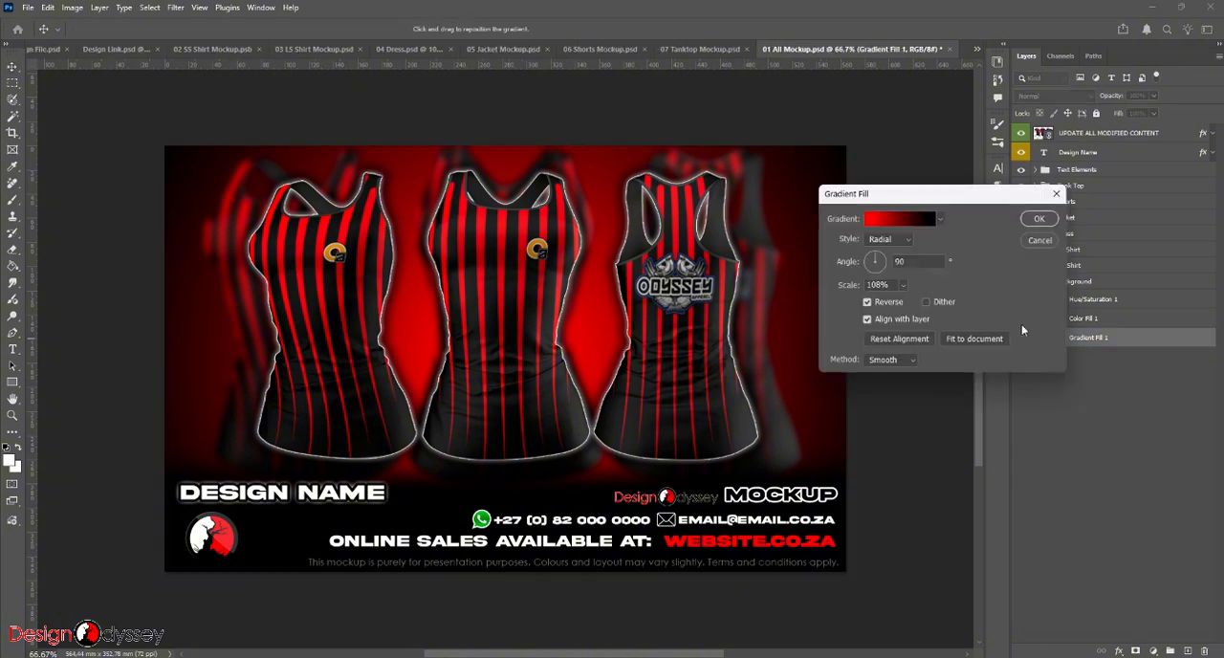
pyautogui.click(942, 220)
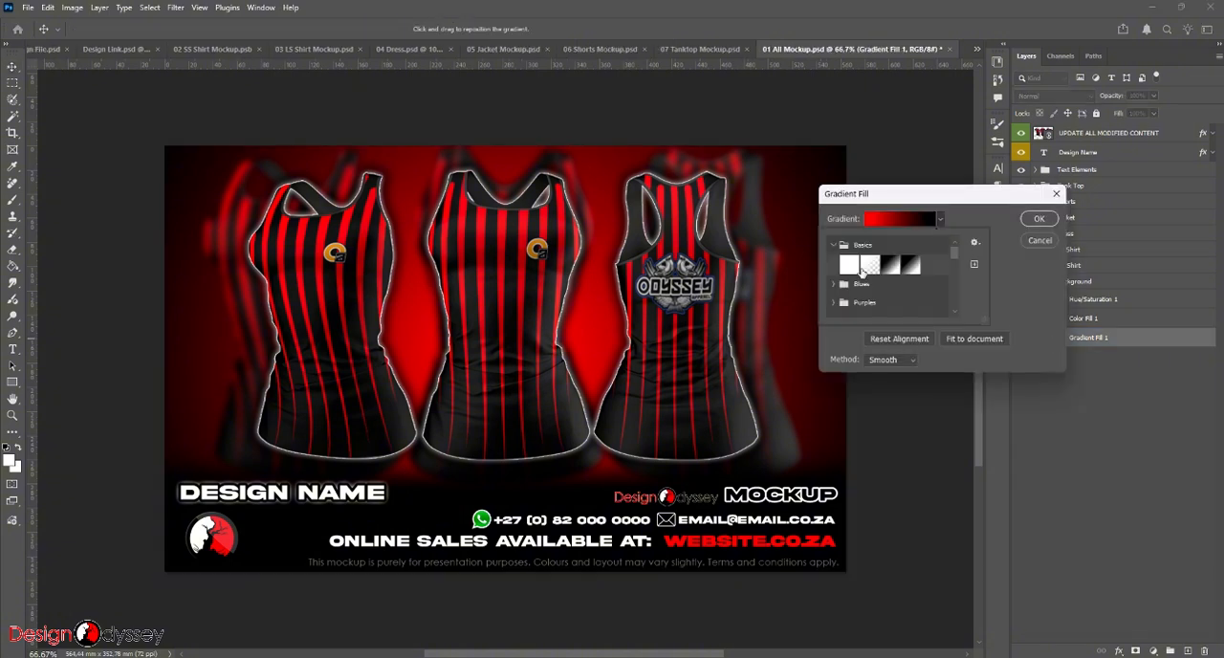
pyautogui.click(891, 265)
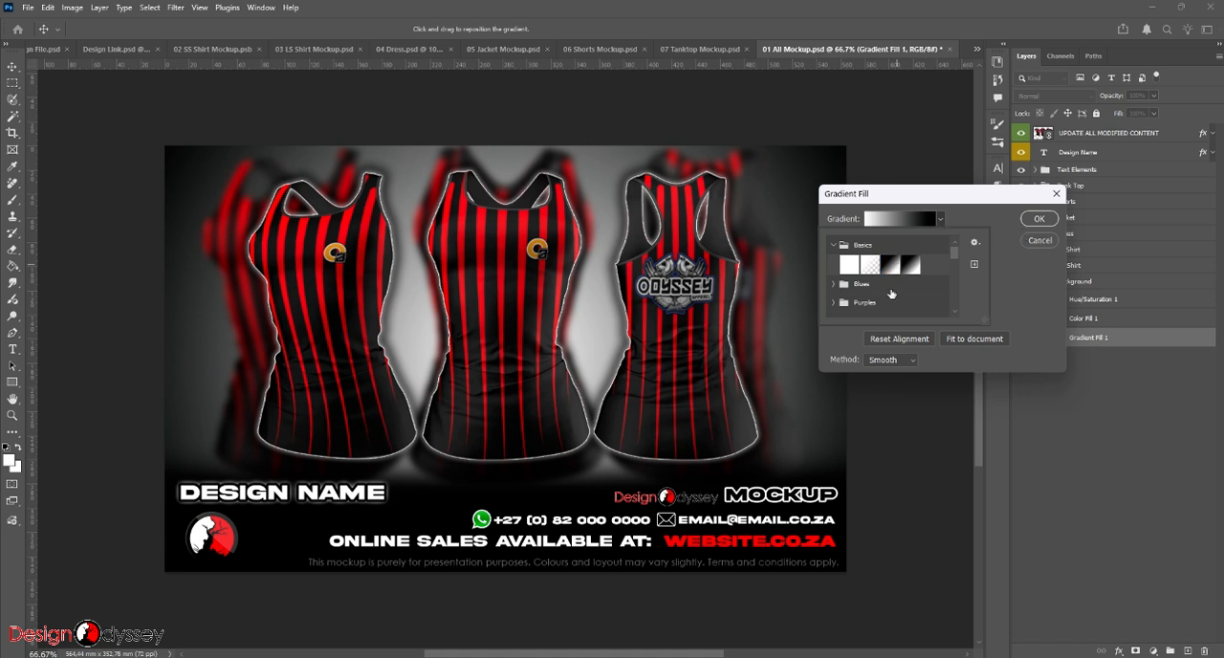
pyautogui.click(833, 284)
pyautogui.click(890, 282)
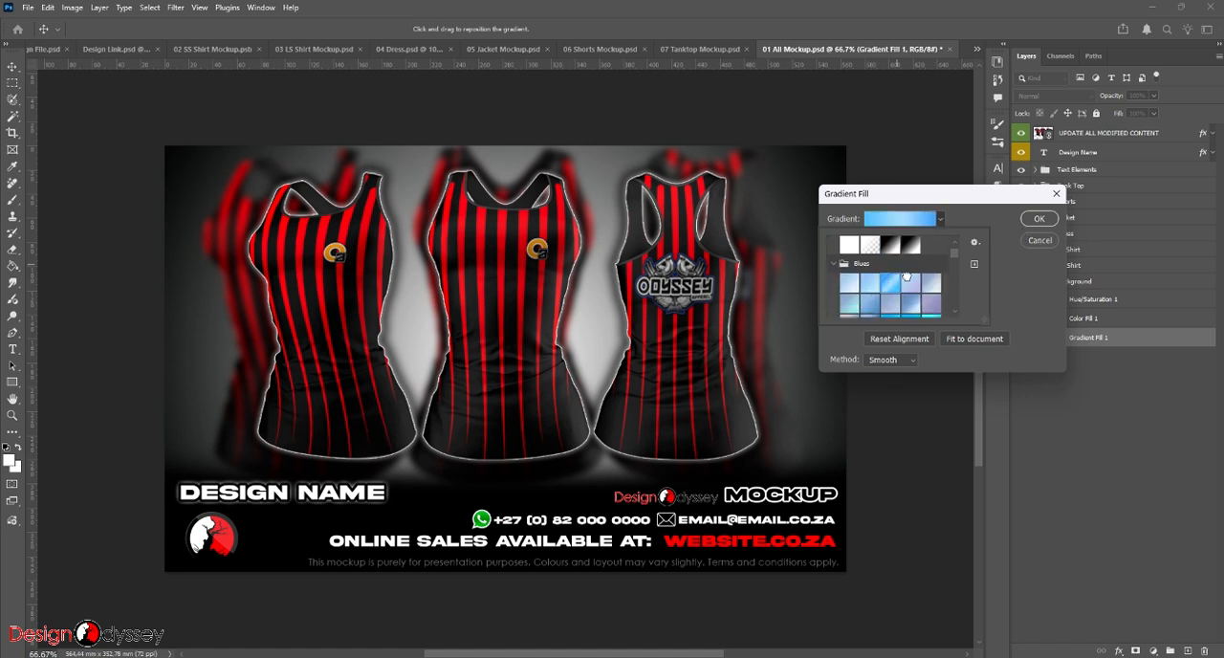
pyautogui.click(1034, 222)
pyautogui.click(1036, 220)
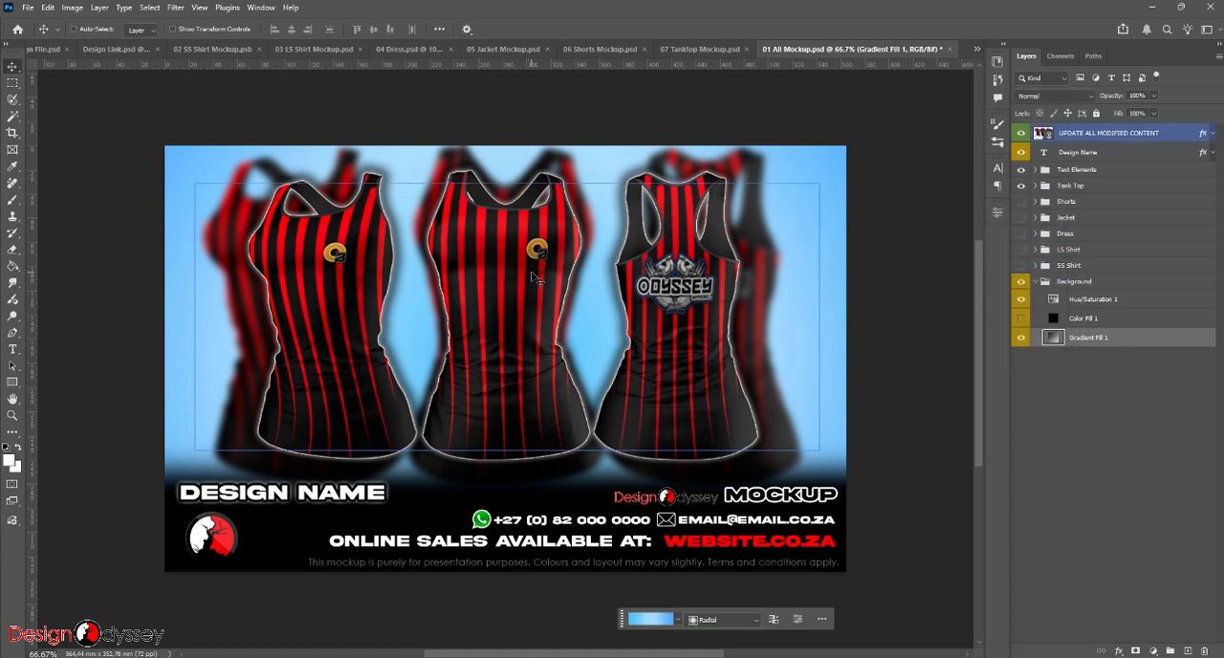
# - Compare the background with Color Fill 1 shown and hidden, leaving it hidden, and set the Hue/Saturation 1 hue to +136
pyautogui.click(1021, 318)
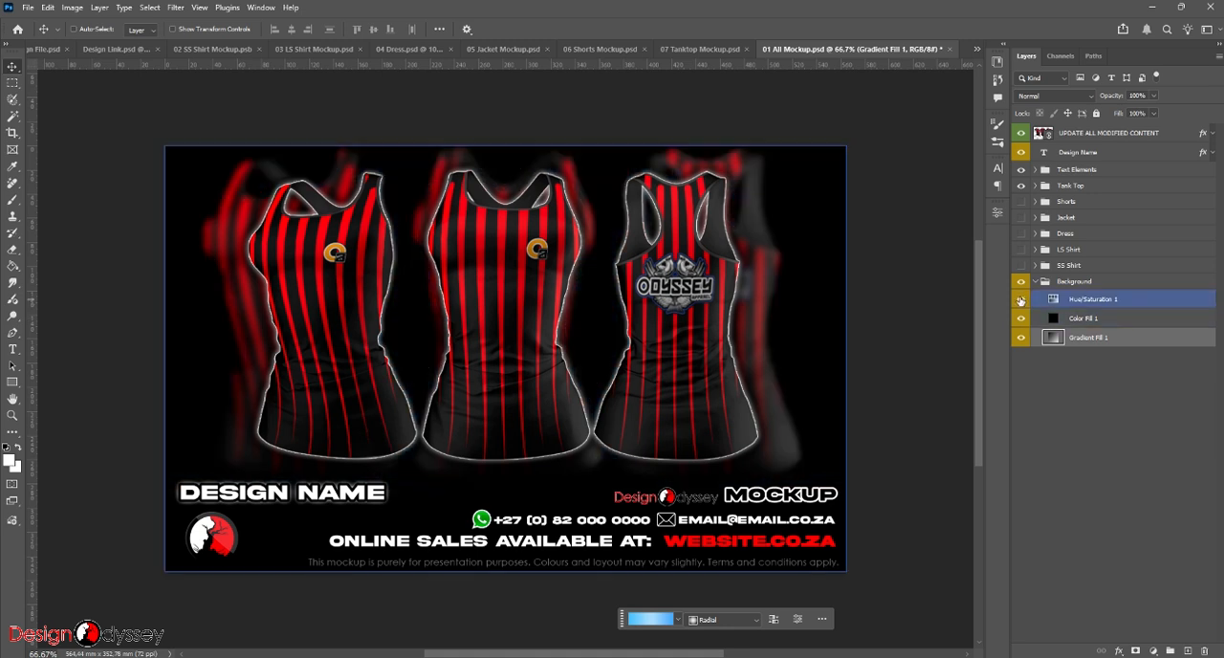
pyautogui.click(1020, 319)
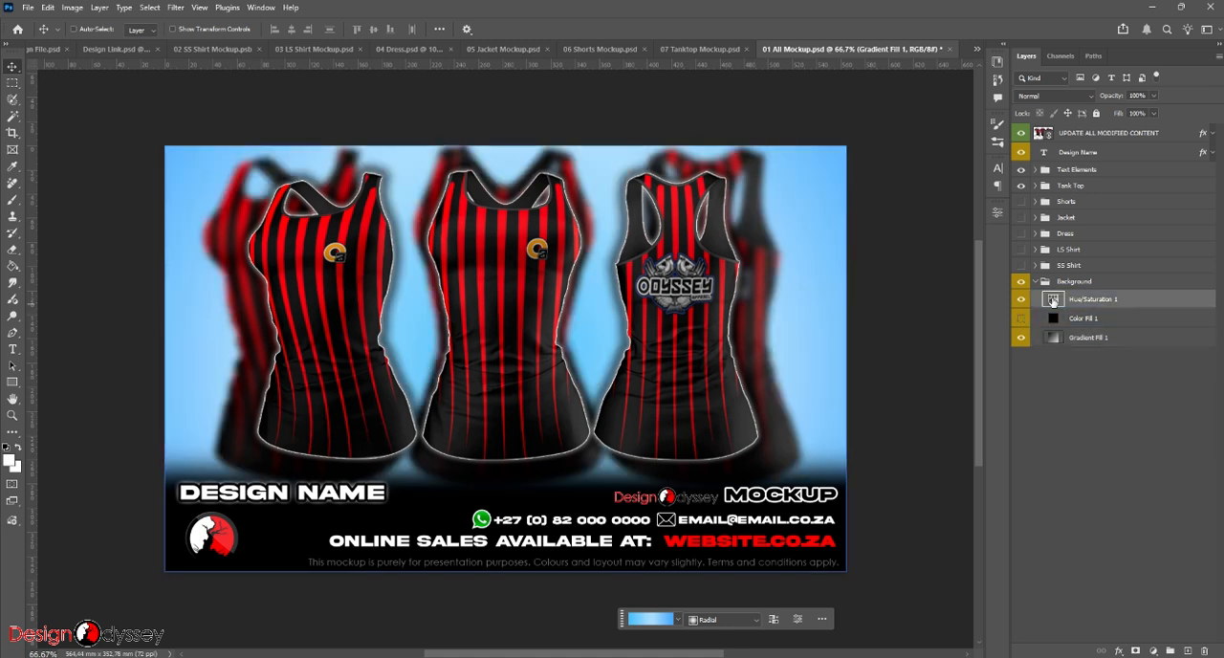
pyautogui.doubleClick(1053, 300)
pyautogui.moveTo(887, 308); pyautogui.dragTo(948, 312)
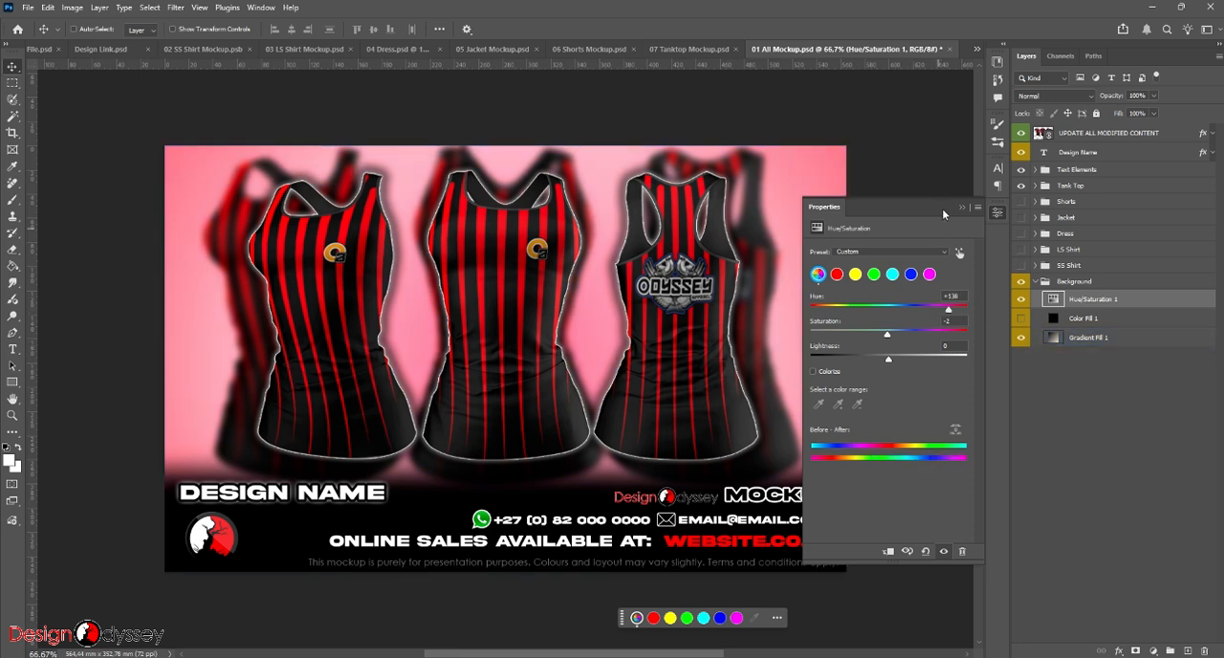
pyautogui.click(963, 207)
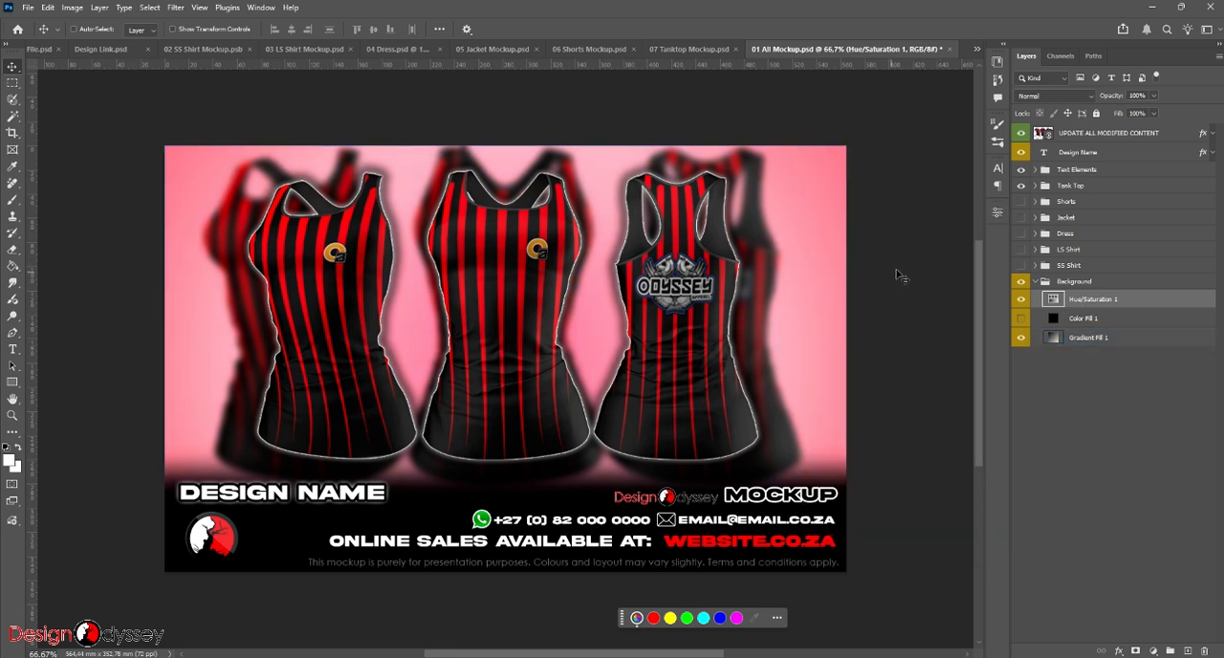
pyautogui.click(1029, 170)
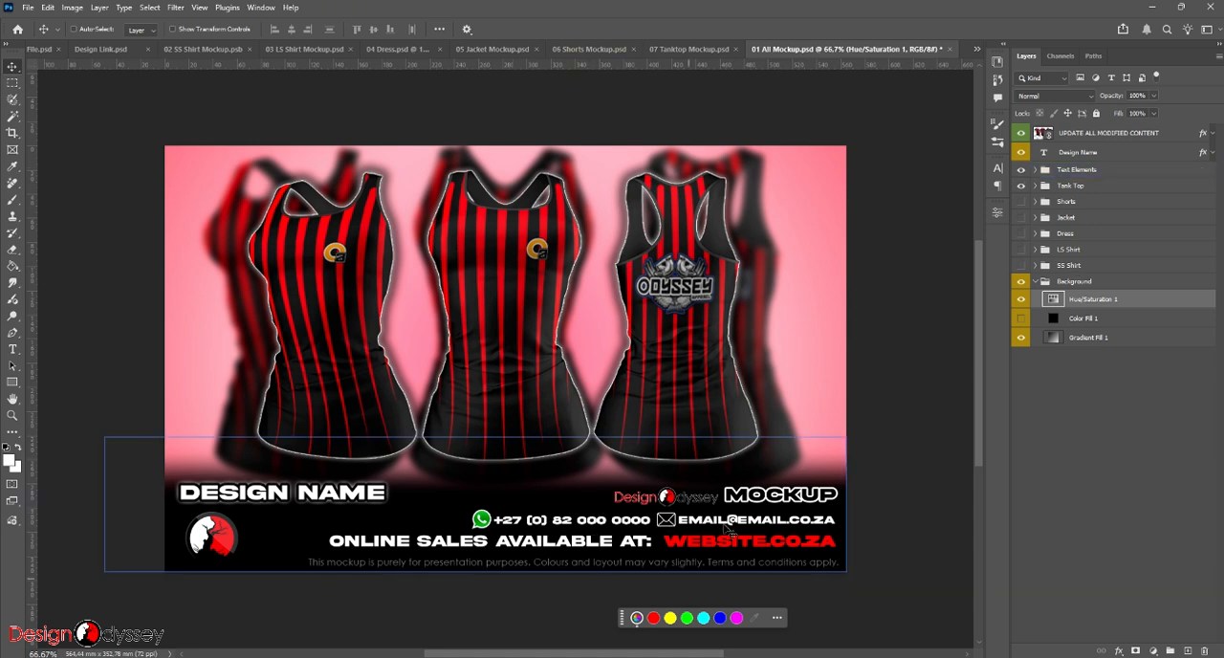
pyautogui.hotkey('ctrl', 'shift', 's')
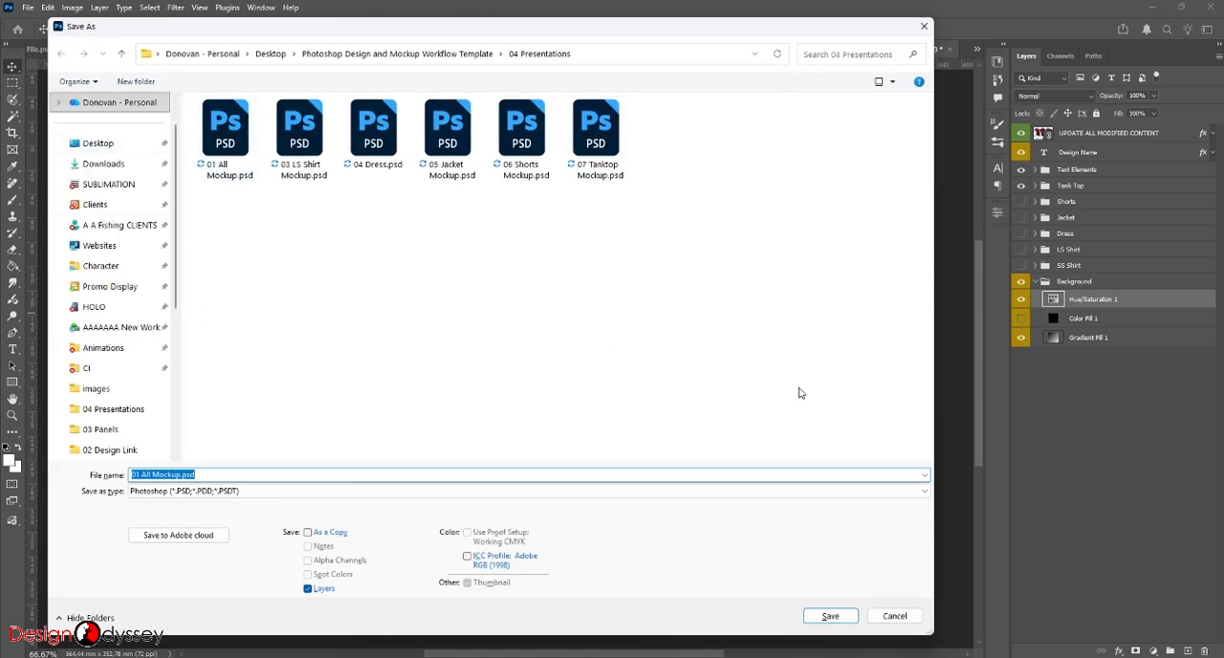
pyautogui.click(894, 617)
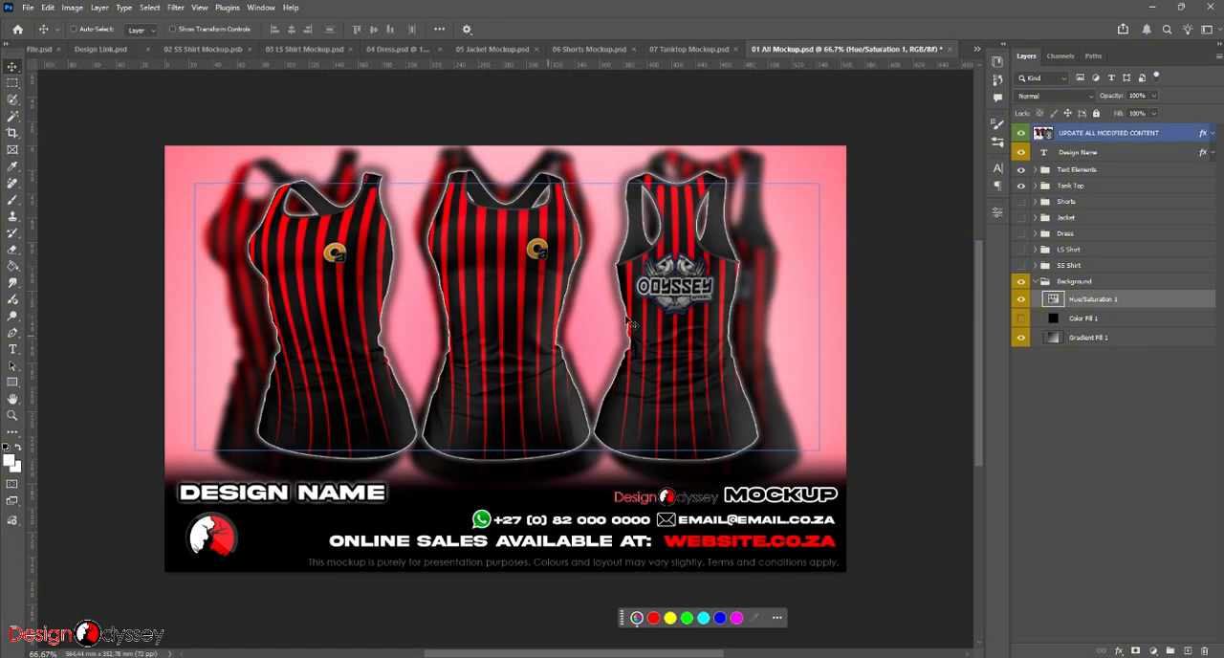
# - Save the 01 All Mockup presentation as a JPEG in the 04 Presentations folder at Maximum quality 12, Baseline ("Standard")
pyautogui.hotkey('ctrl', 'shift', 's')
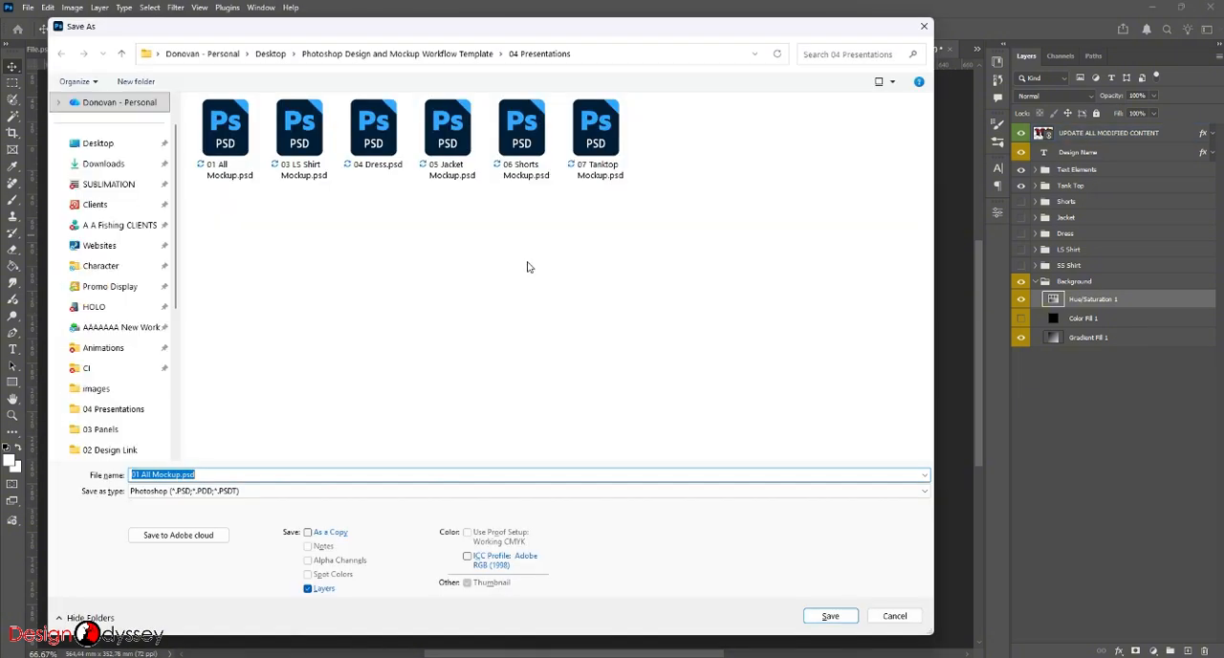
pyautogui.click(344, 491)
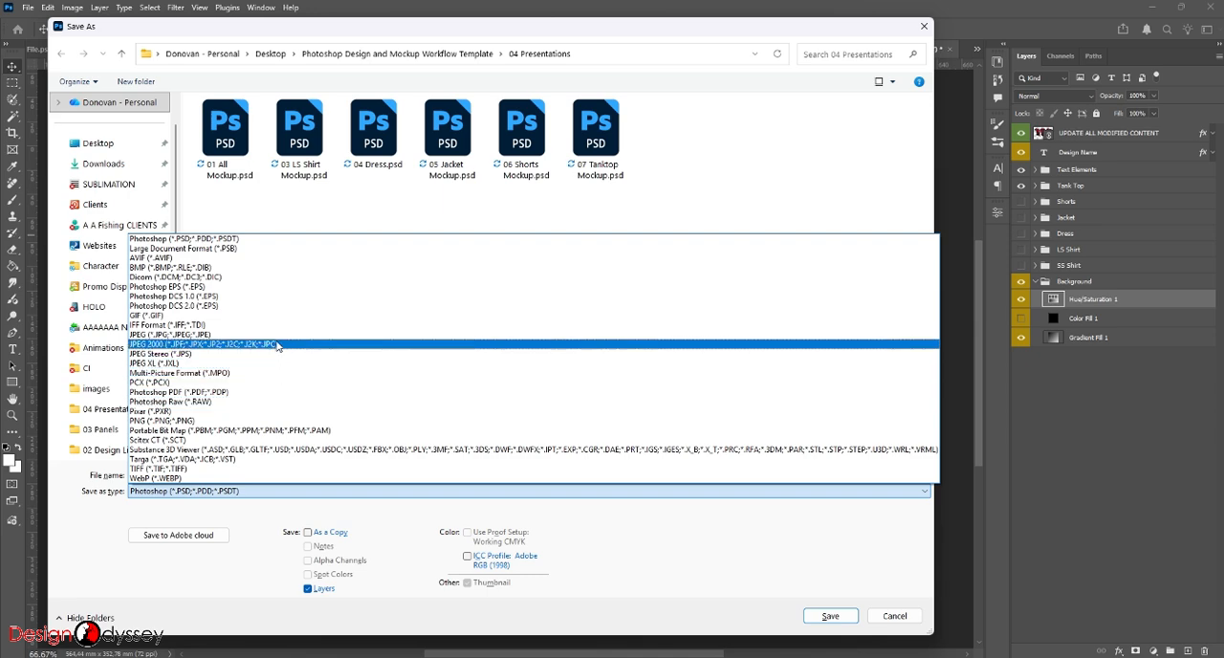
pyautogui.click(287, 336)
pyautogui.click(805, 617)
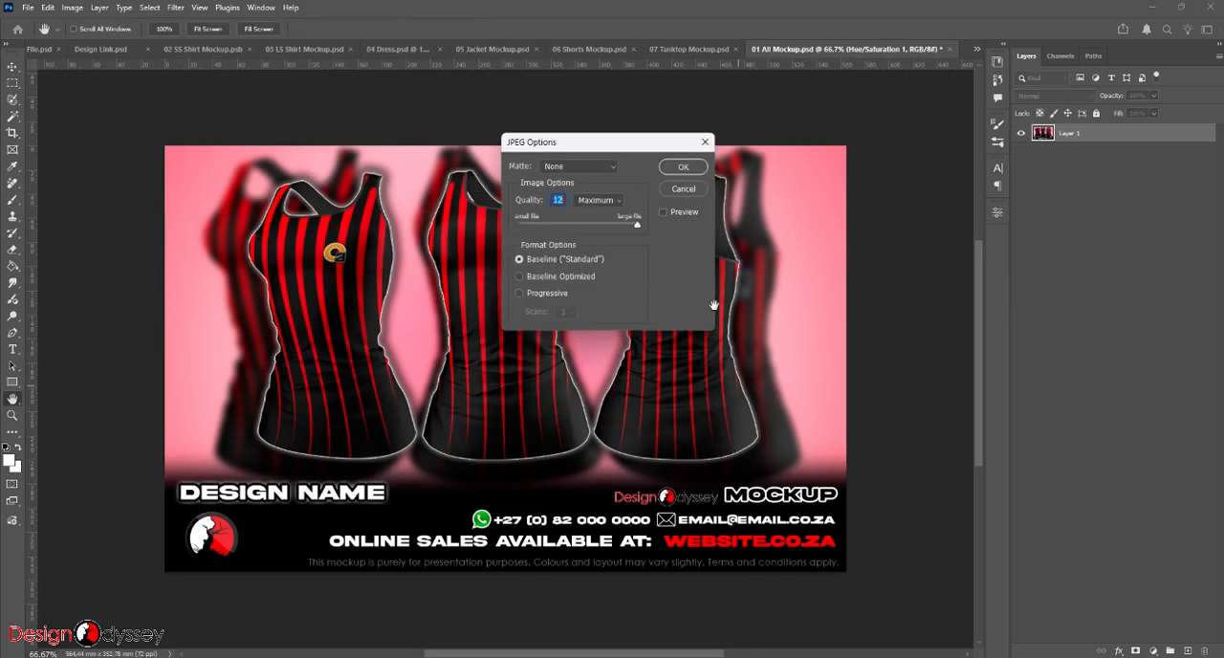
pyautogui.click(682, 168)
pyautogui.click(794, 330)
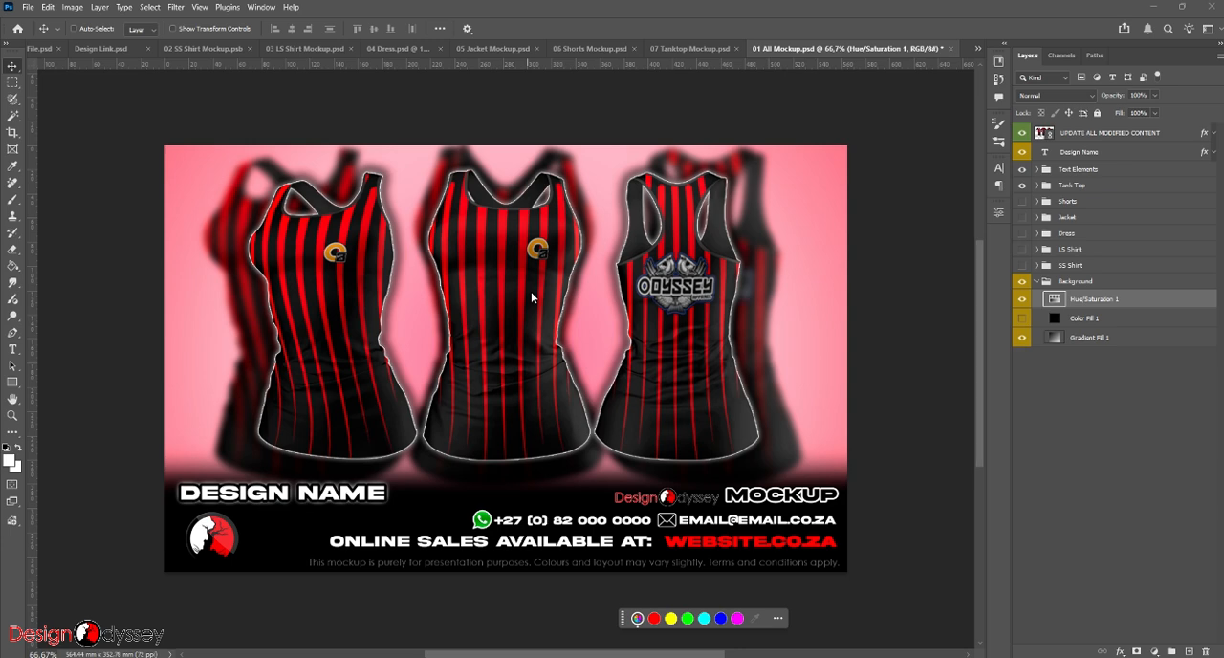
# - Review 02 SS Shirt Mockup.psb, Create Design File.psd and Design Link.psd, ending on the short-sleeve shirt mockup
pyautogui.click(213, 49)
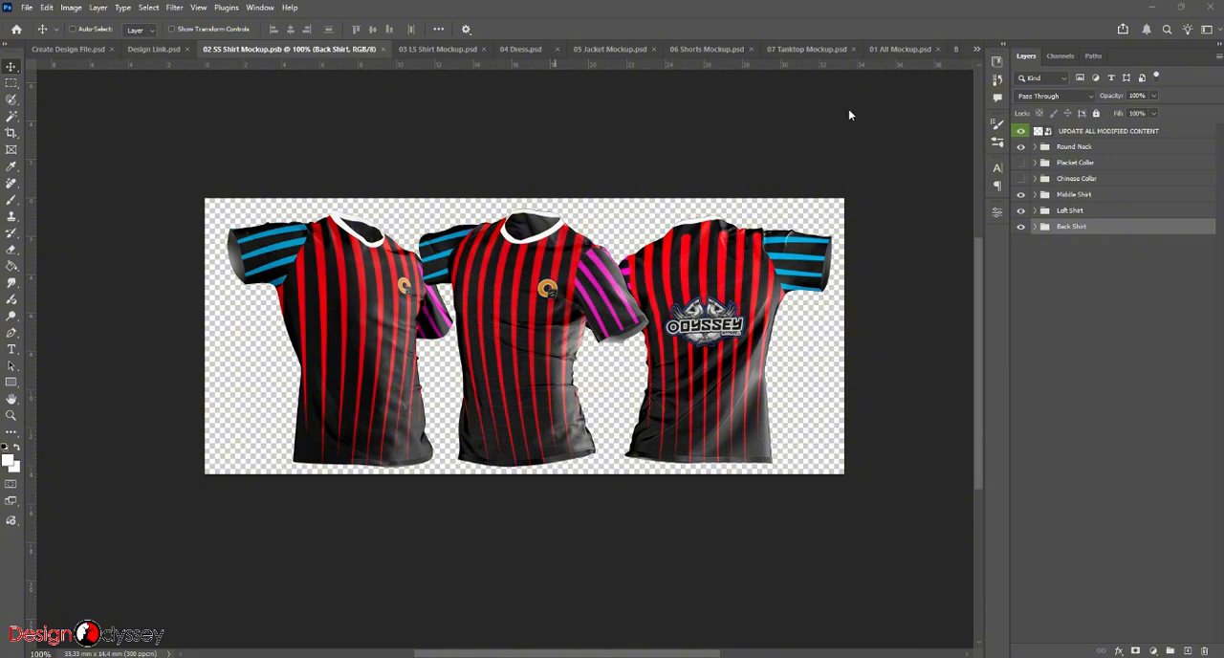
pyautogui.click(78, 47)
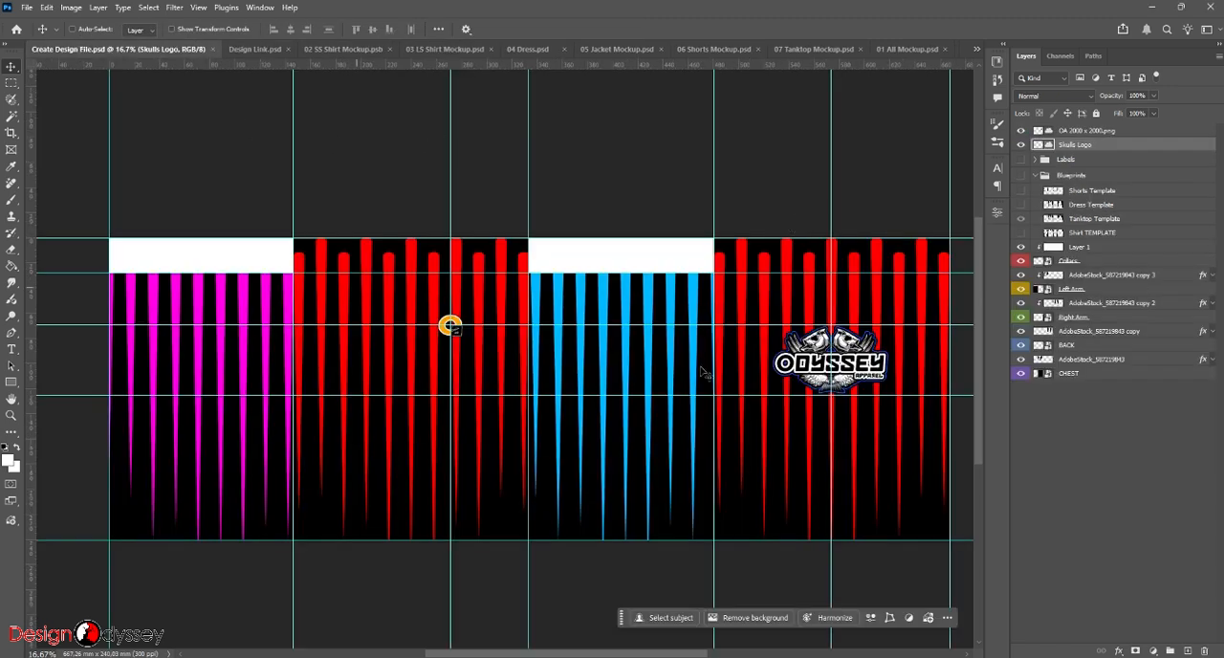
pyautogui.click(258, 48)
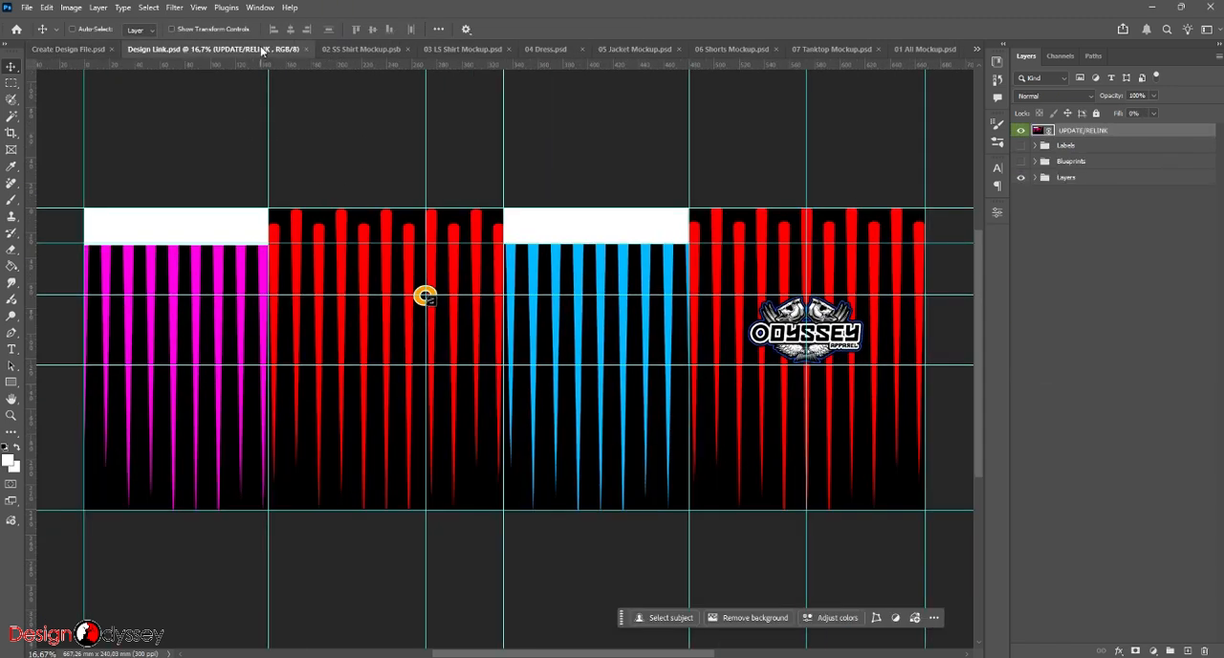
pyautogui.click(360, 49)
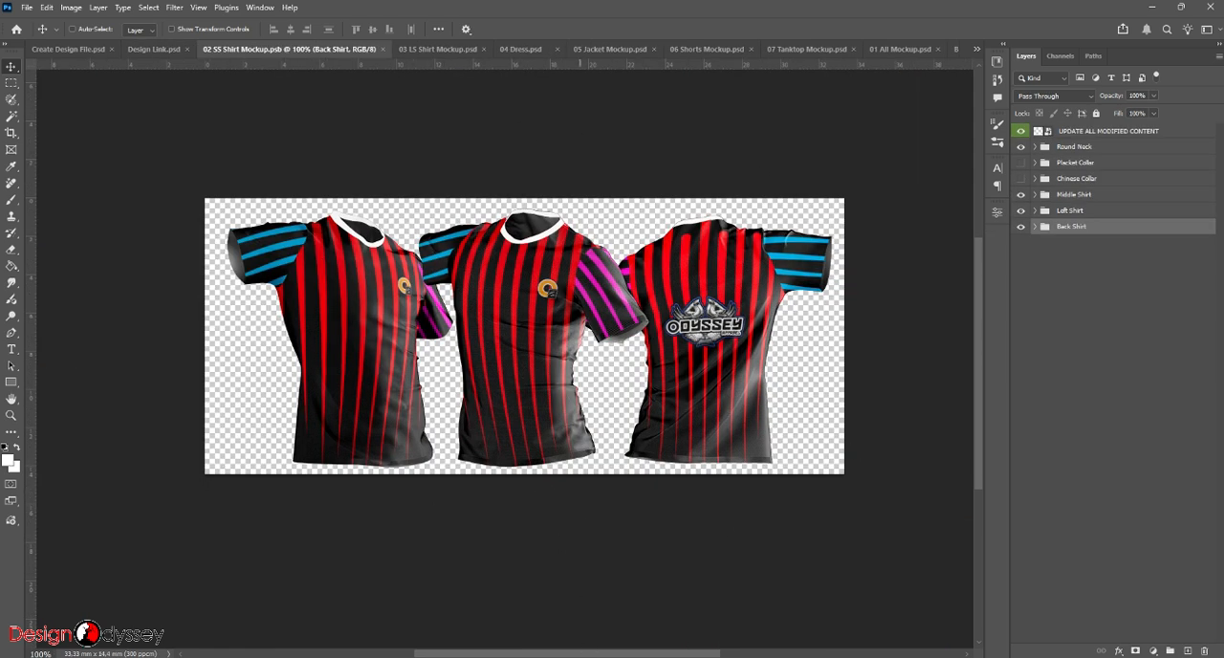
# - Switch to File Explorer and examine the exported panel images in 03 Panels/images and the name files in its Names folder
pyautogui.hotkey('alt', 'Tab')
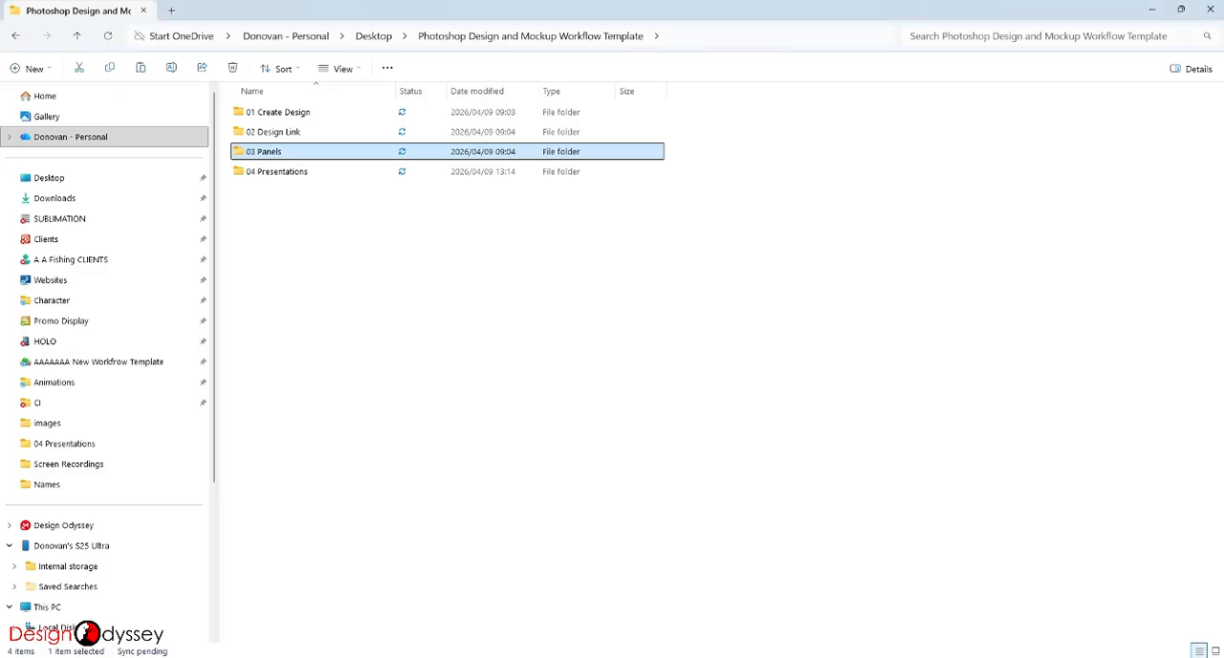
pyautogui.doubleClick(289, 155)
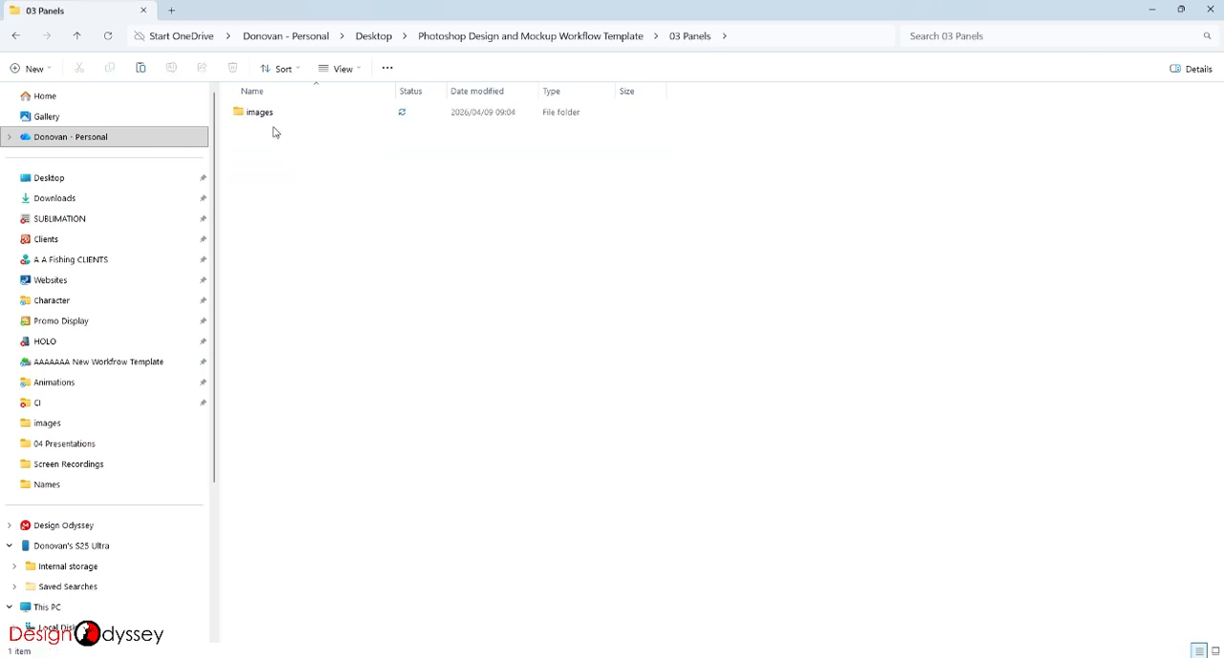
pyautogui.doubleClick(269, 115)
pyautogui.moveTo(330, 212); pyautogui.dragTo(725, 86)
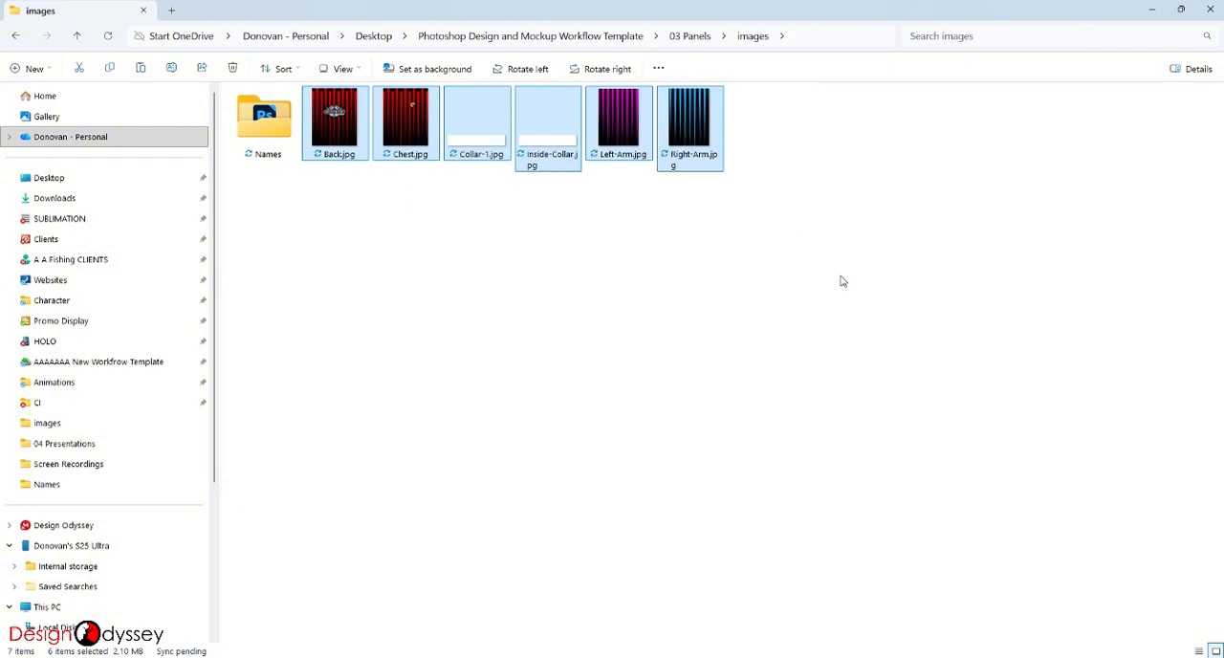
pyautogui.doubleClick(275, 133)
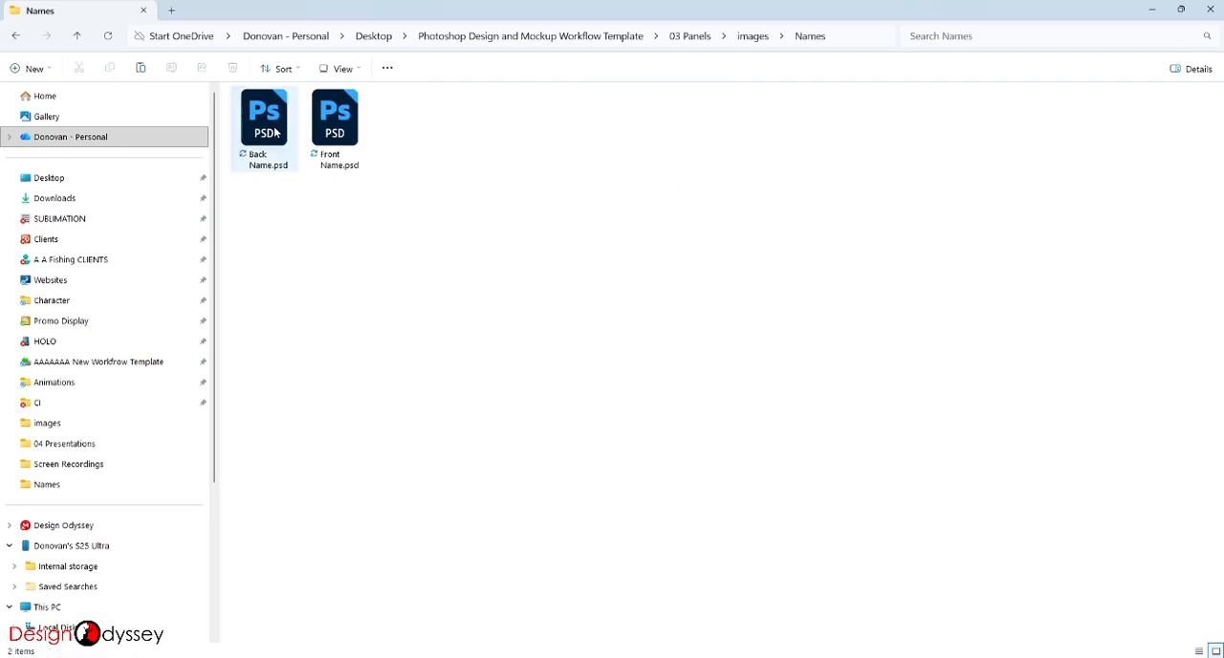
pyautogui.moveTo(271, 197); pyautogui.dragTo(250, 120)
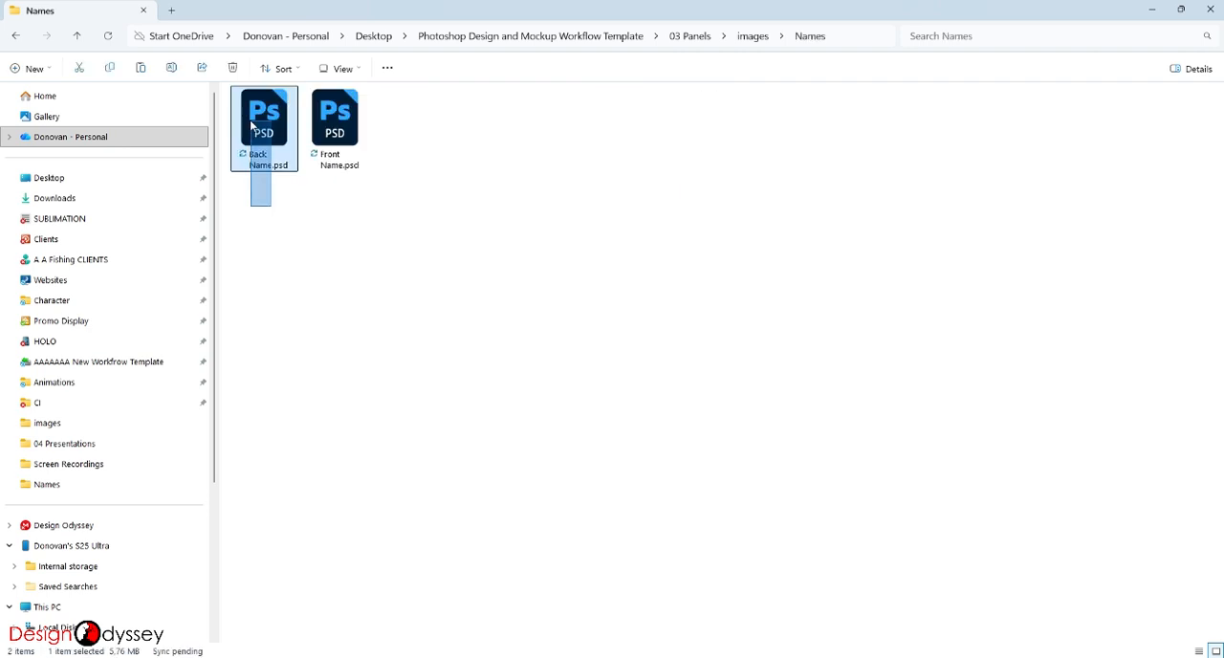
pyautogui.moveTo(401, 202); pyautogui.dragTo(340, 125)
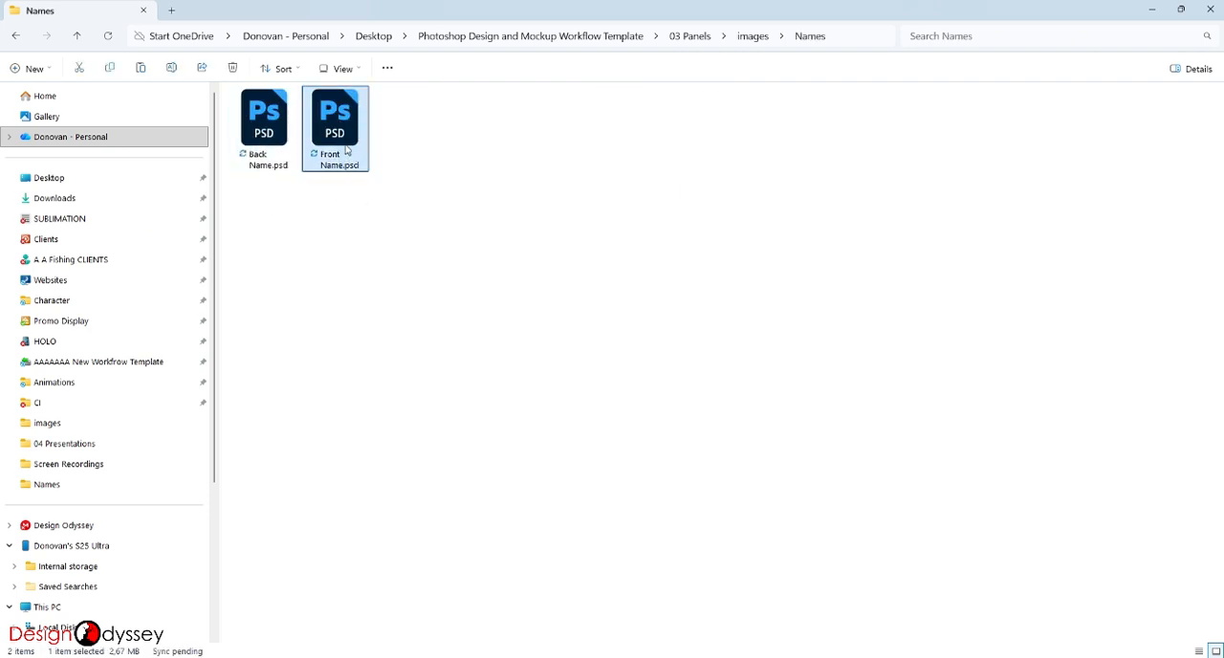
# - Open Front Name.psd in Photoshop, move the NAME text across the centre guide level with the chest logo and enlarge it to 102.8 pt
pyautogui.doubleClick(347, 149)
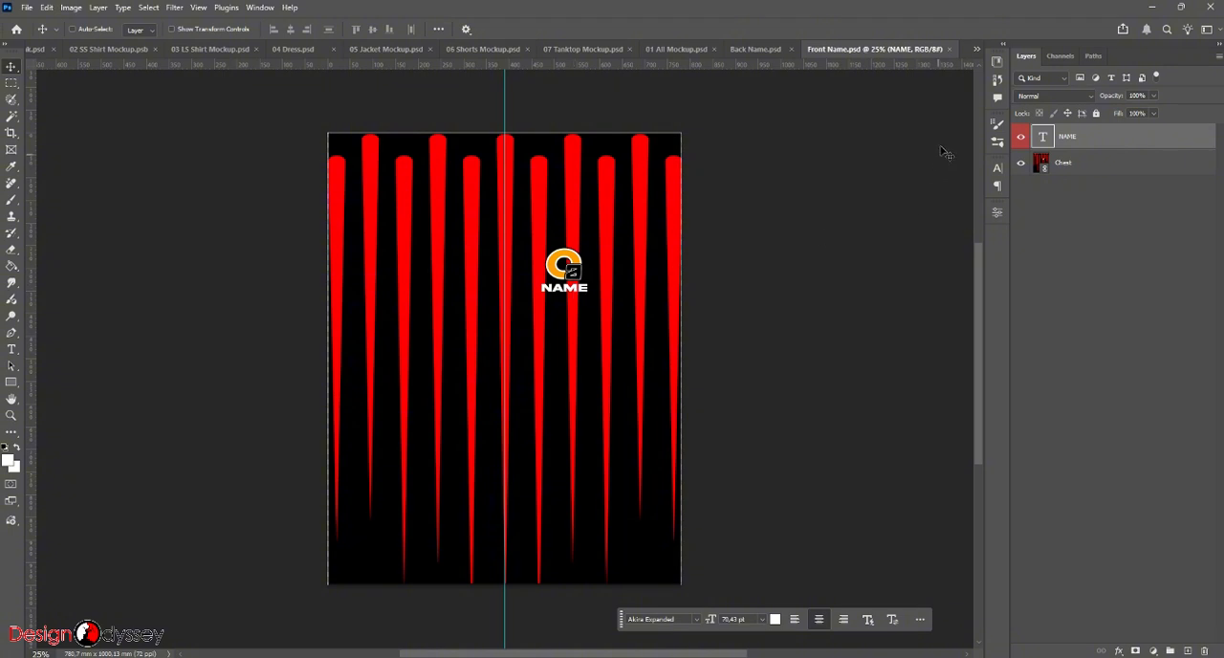
pyautogui.click(998, 169)
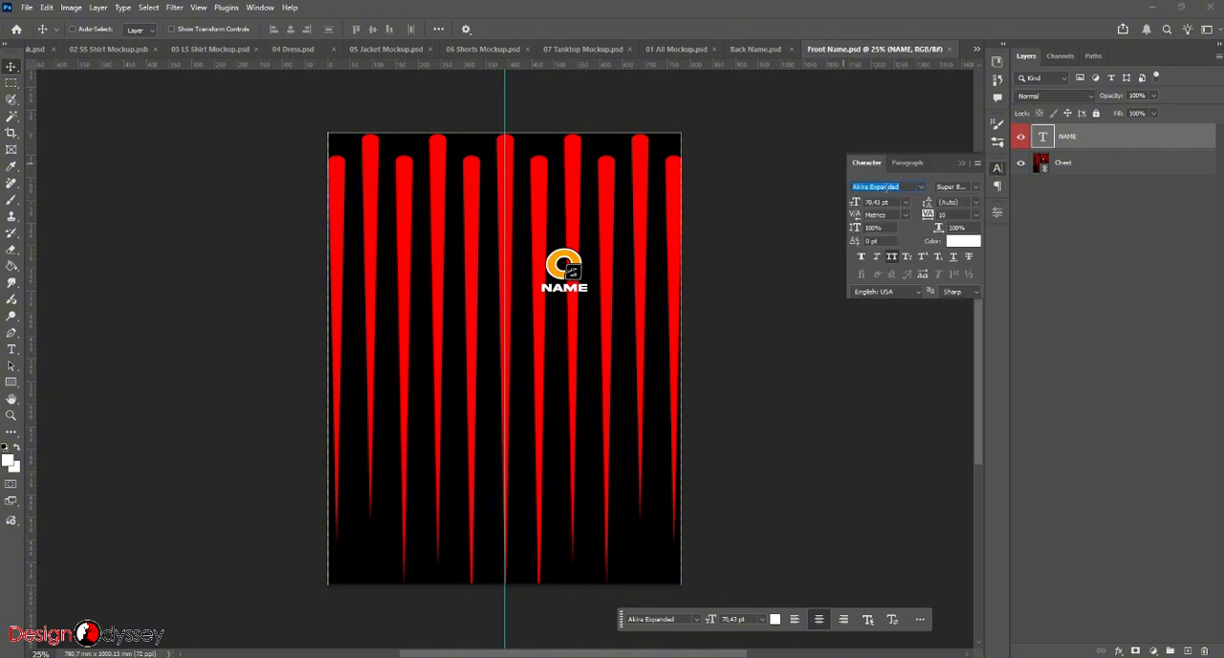
pyautogui.keyDown('ctrl'); pyautogui.click(577, 291); pyautogui.keyUp('ctrl')
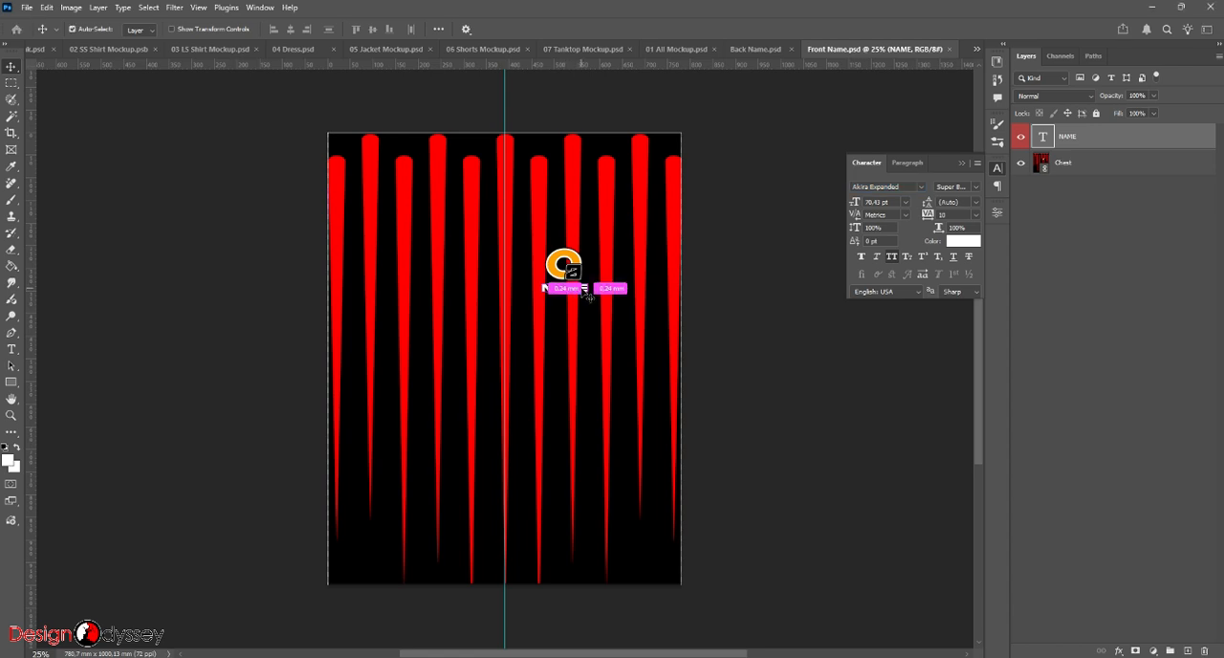
pyautogui.moveTo(581, 290); pyautogui.dragTo(482, 251)
pyautogui.hotkey('ctrl', 't')
pyautogui.press('Return')
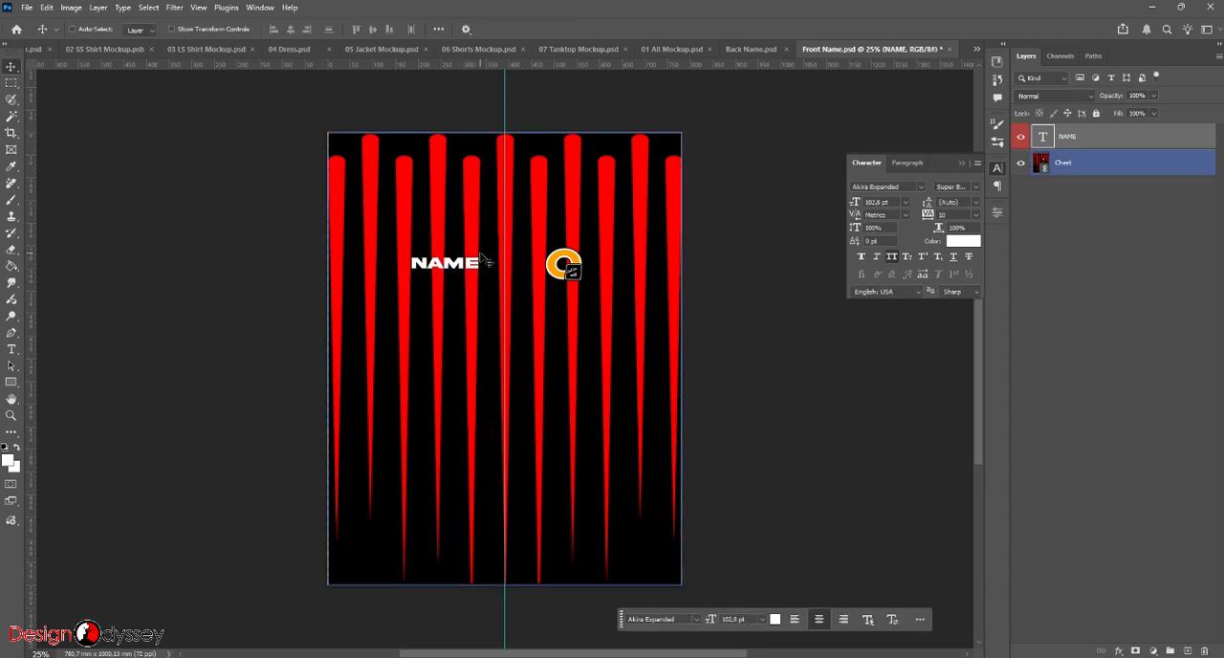
# - Replace the NAME text on the chest panel with WHATEVER
pyautogui.press('t')
pyautogui.doubleClick(447, 263)
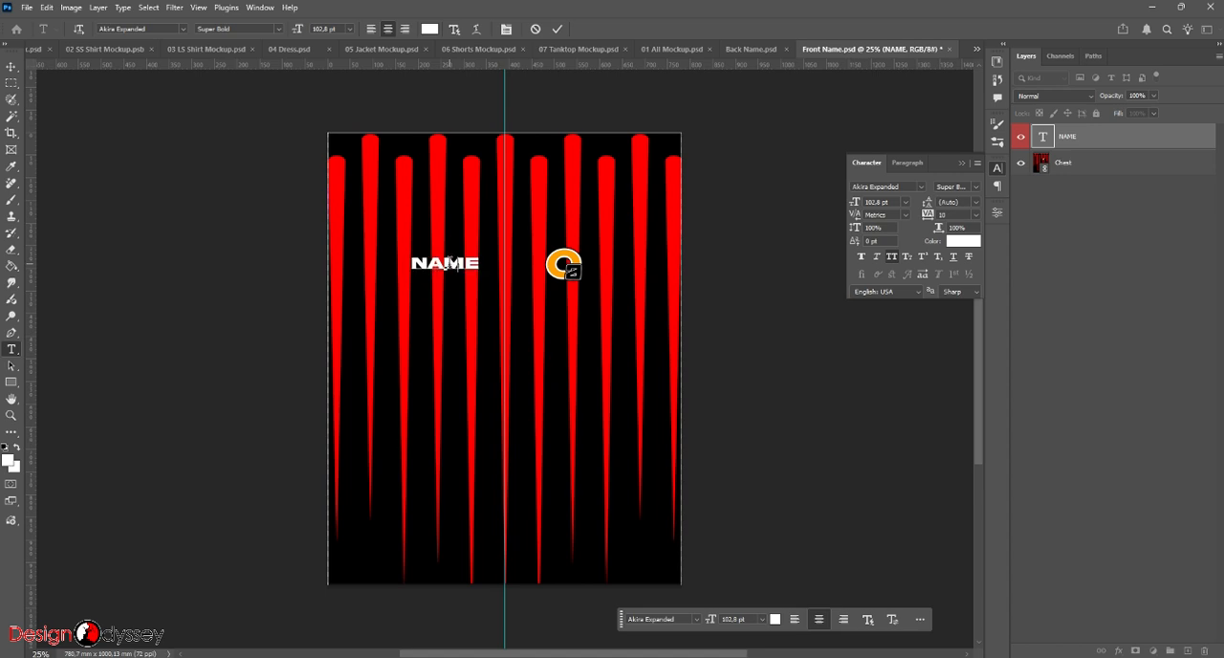
pyautogui.write('WHATEVER')
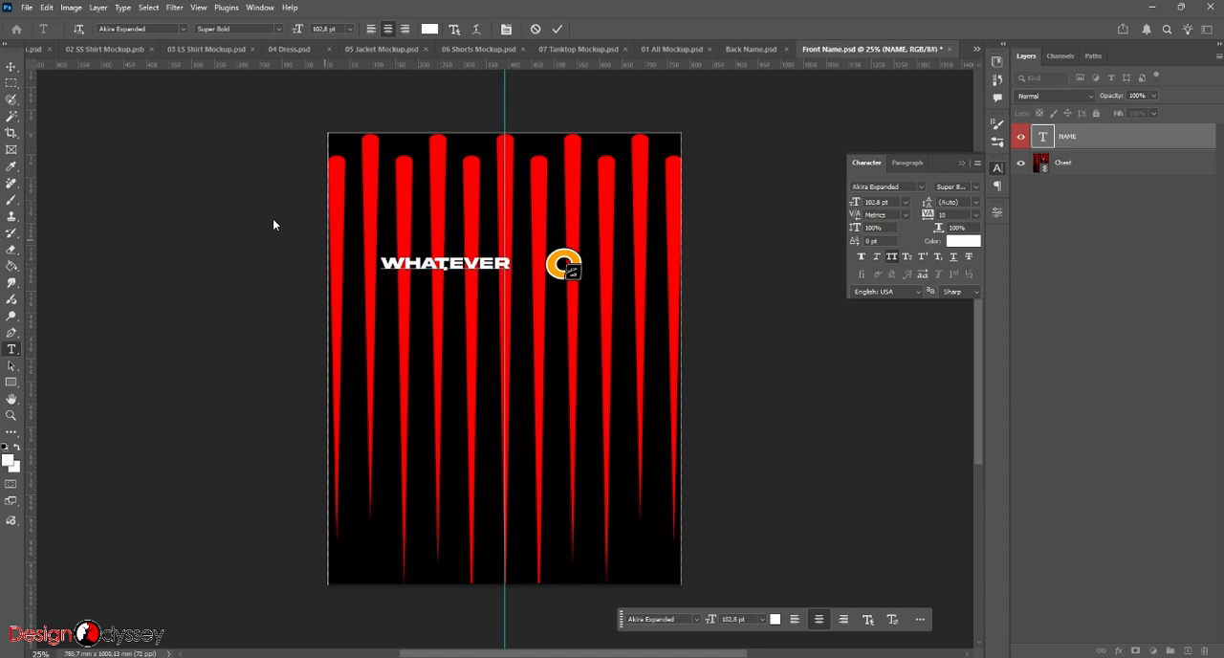
# - Scale the WHATEVER text down to about 63.88 pt, save Front Name.psd and return to the Names folder in File Explorer
pyautogui.click(12, 67)
pyautogui.hotkey('ctrl', 't')
pyautogui.moveTo(511, 256); pyautogui.dragTo(488, 258)
pyautogui.press('Return')
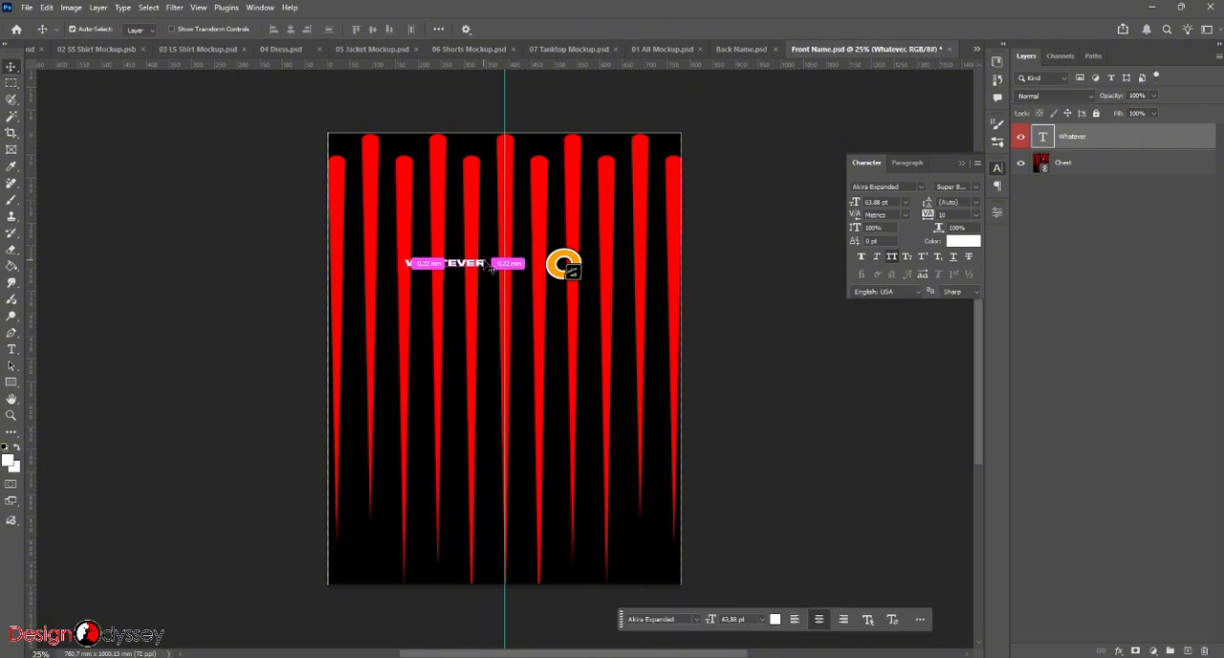
pyautogui.hotkey('ctrl', 's')
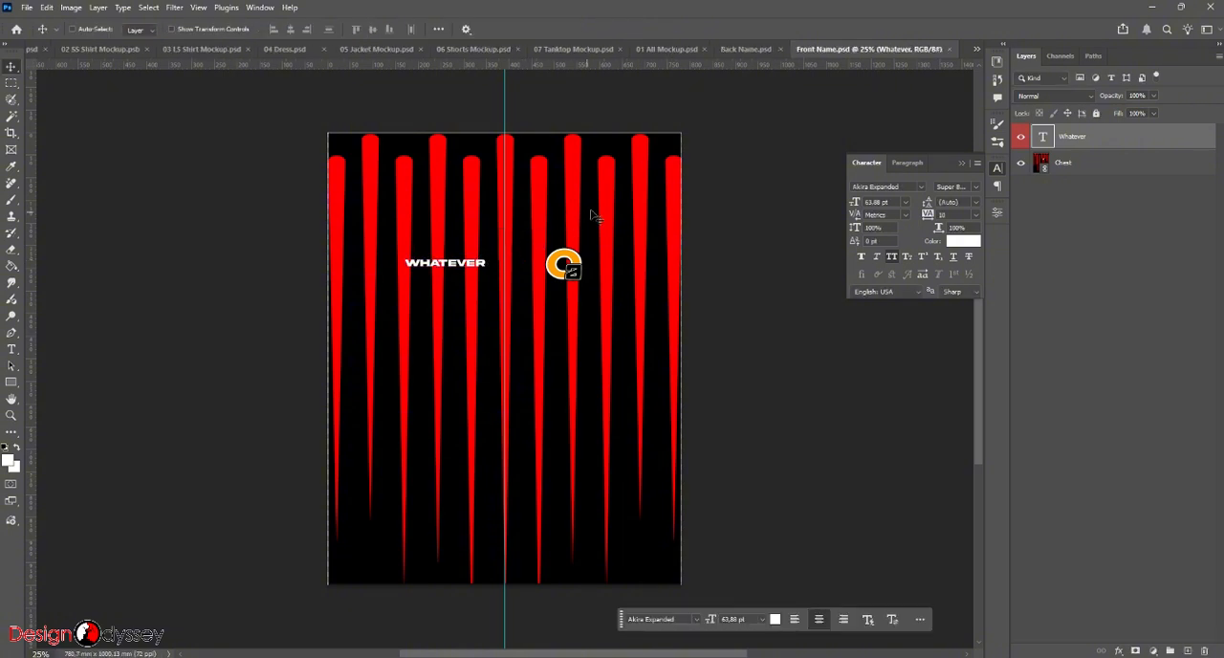
pyautogui.click(1155, 11)
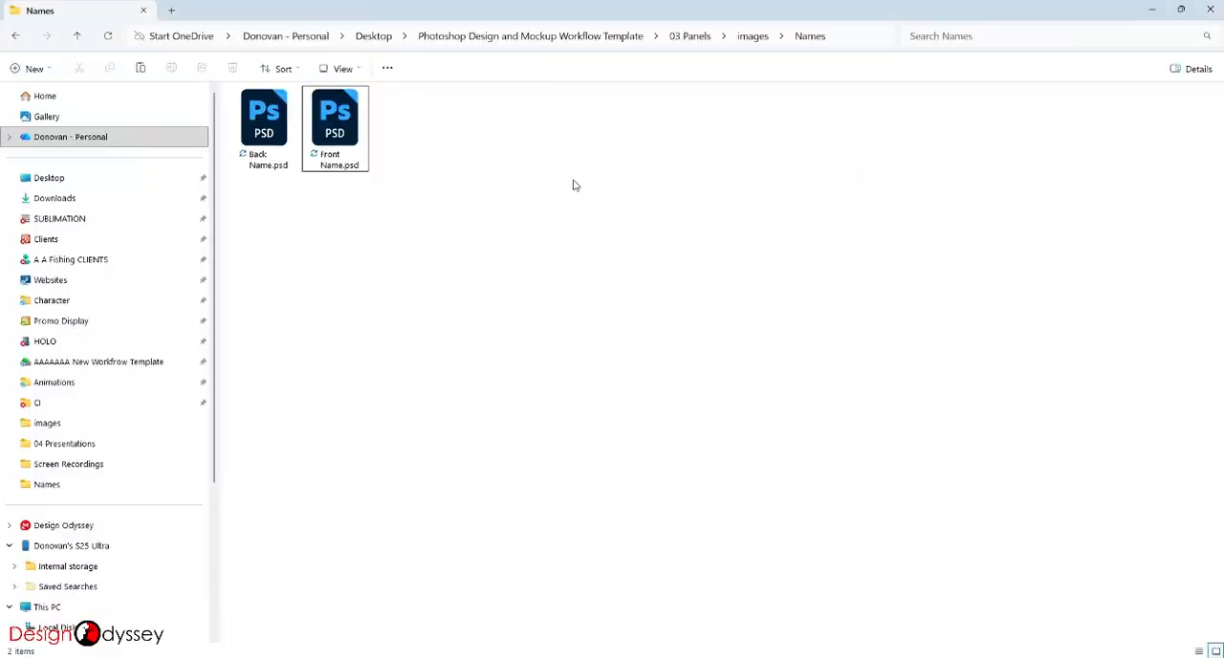
# - Open Back Name.psd from the Names folder and replace its NAME text with WHATEVER
pyautogui.doubleClick(264, 122)
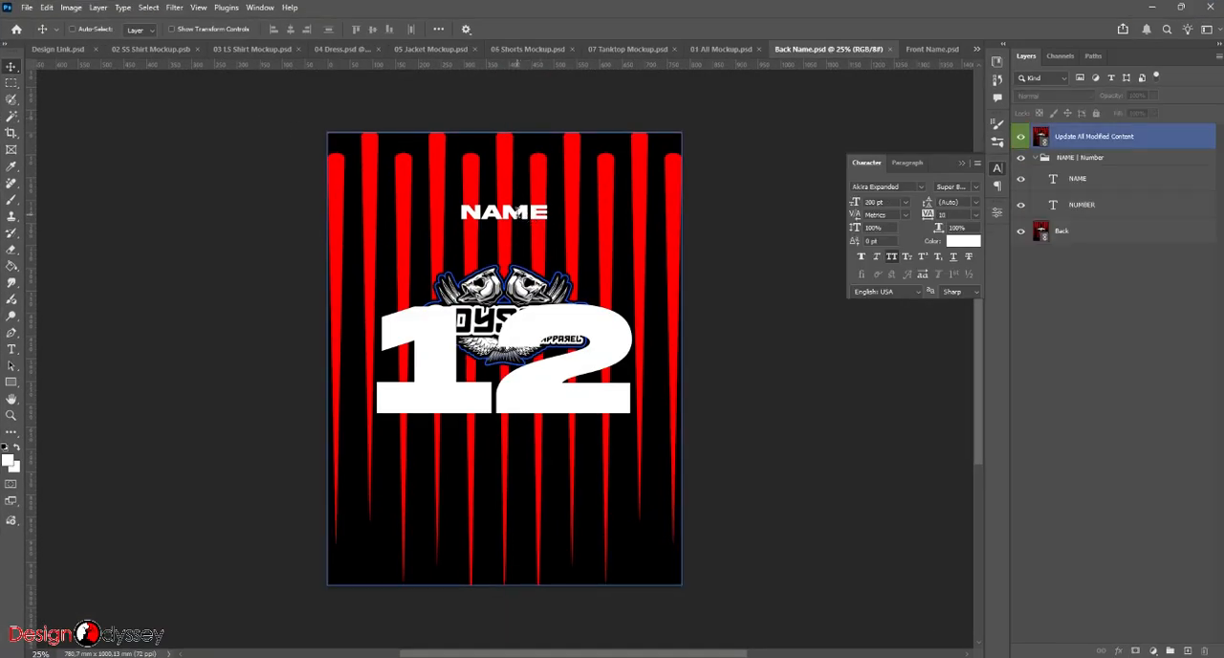
pyautogui.doubleClick(515, 213)
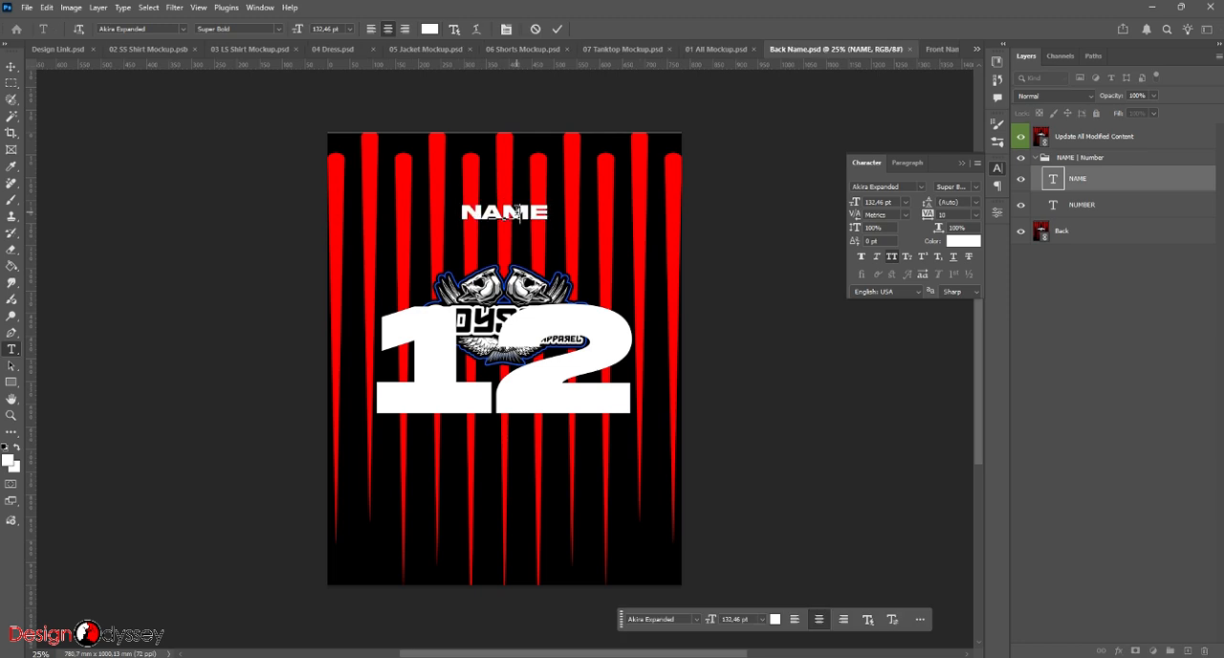
pyautogui.write('WHATEVER')
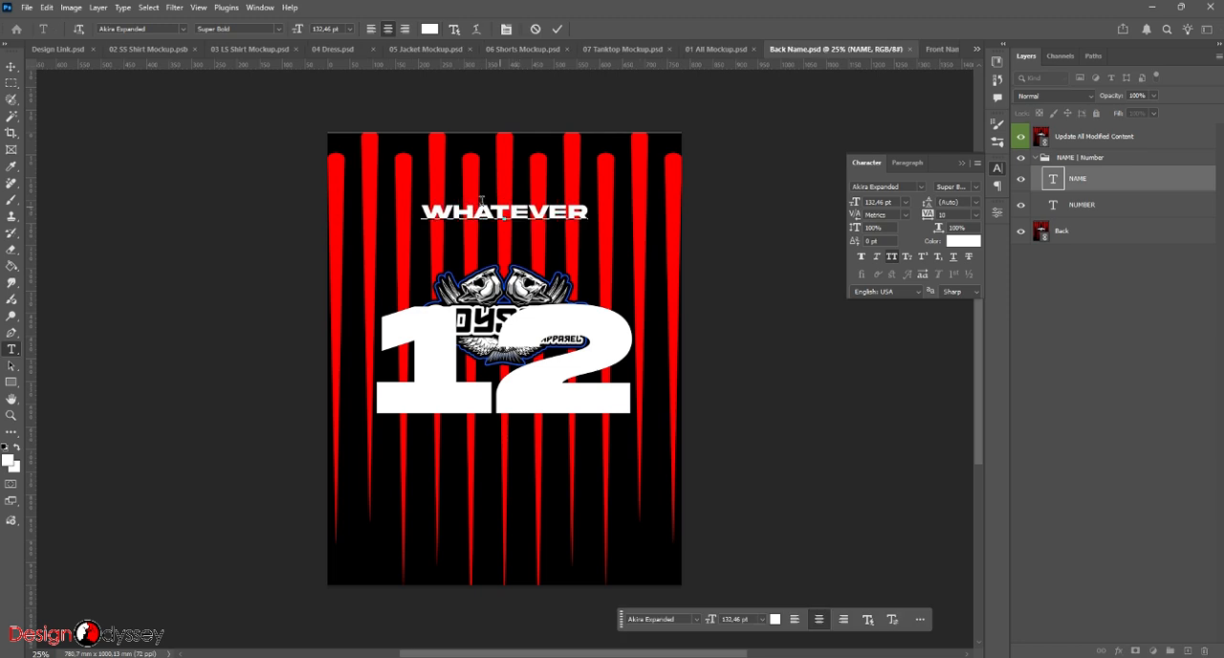
pyautogui.click(723, 243)
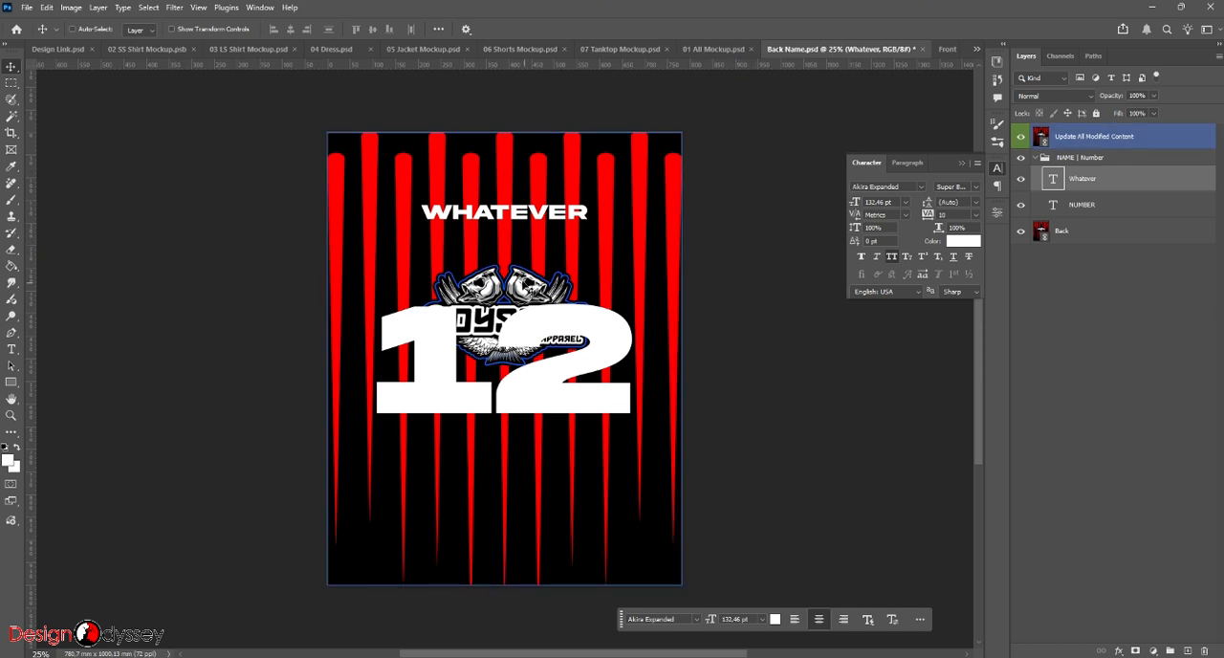
pyautogui.click(67, 51)
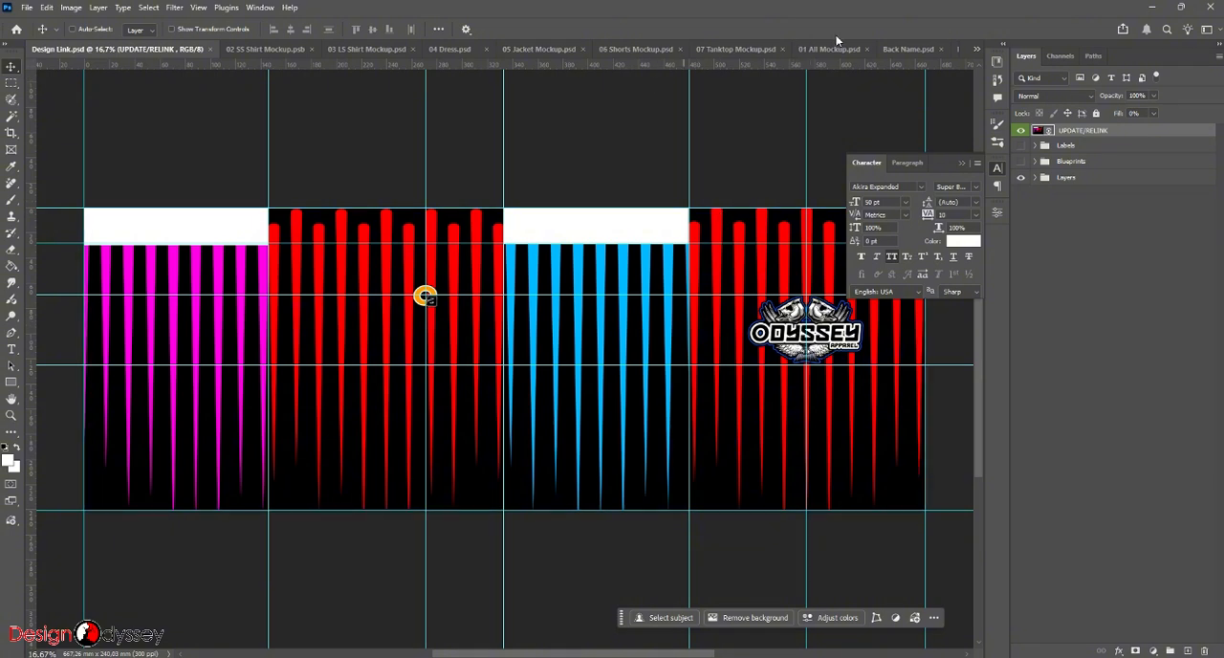
pyautogui.click(977, 48)
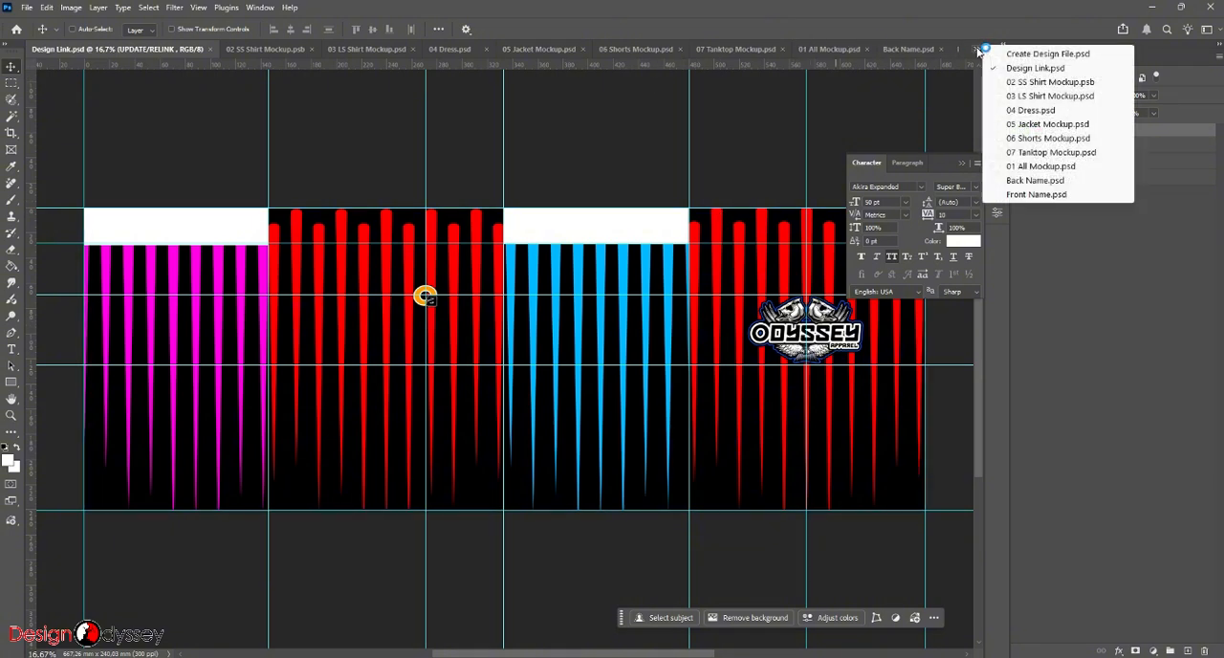
pyautogui.click(1033, 179)
# - Move the number 12 down so it sits just below the Odyssey logo on the back panel
pyautogui.keyDown('ctrl'); pyautogui.click(545, 337); pyautogui.keyUp('ctrl')
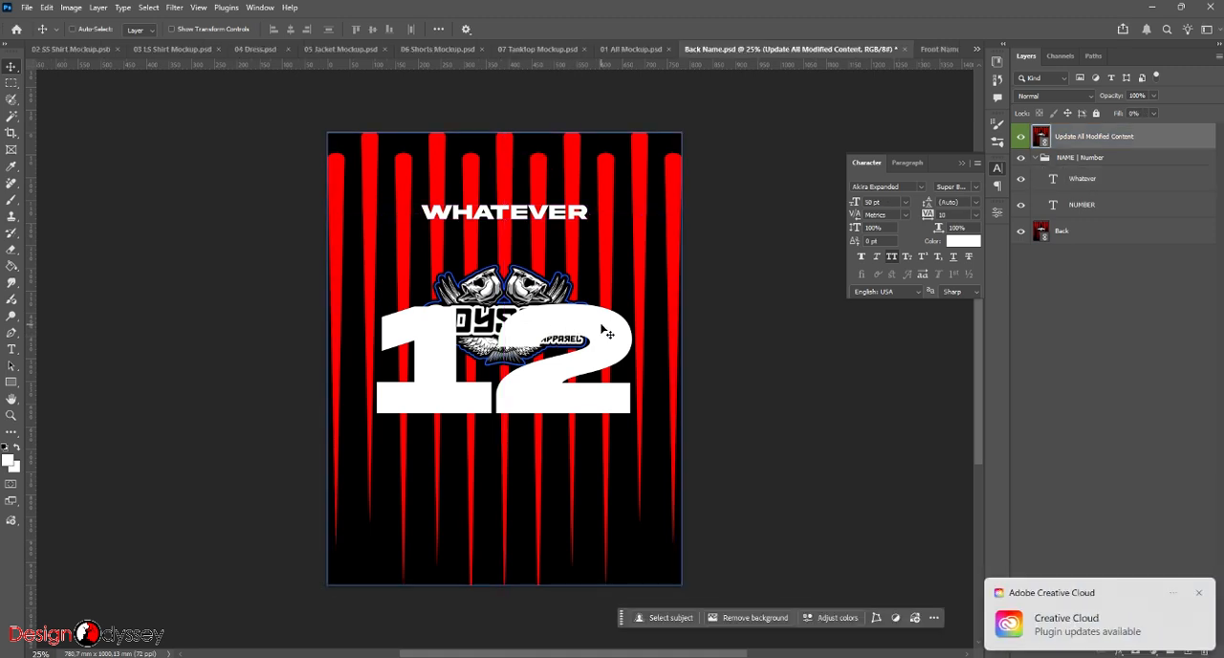
pyautogui.keyDown('ctrl'); pyautogui.click(561, 323); pyautogui.keyUp('ctrl')
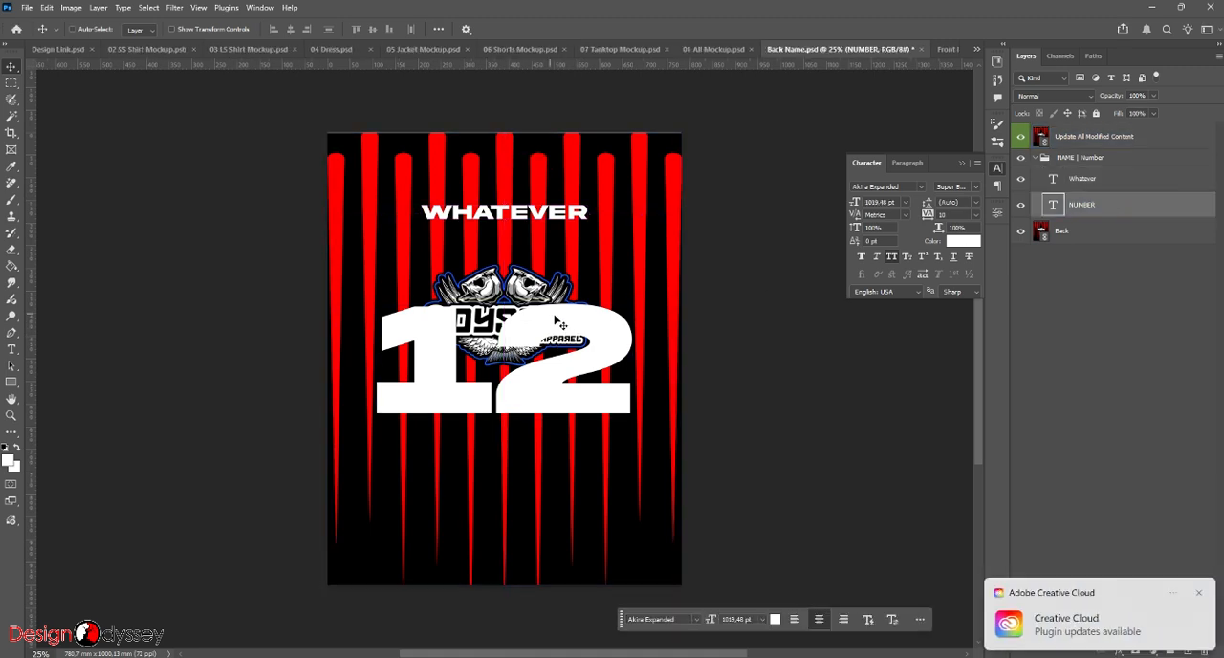
pyautogui.moveTo(601, 325); pyautogui.dragTo(596, 391)
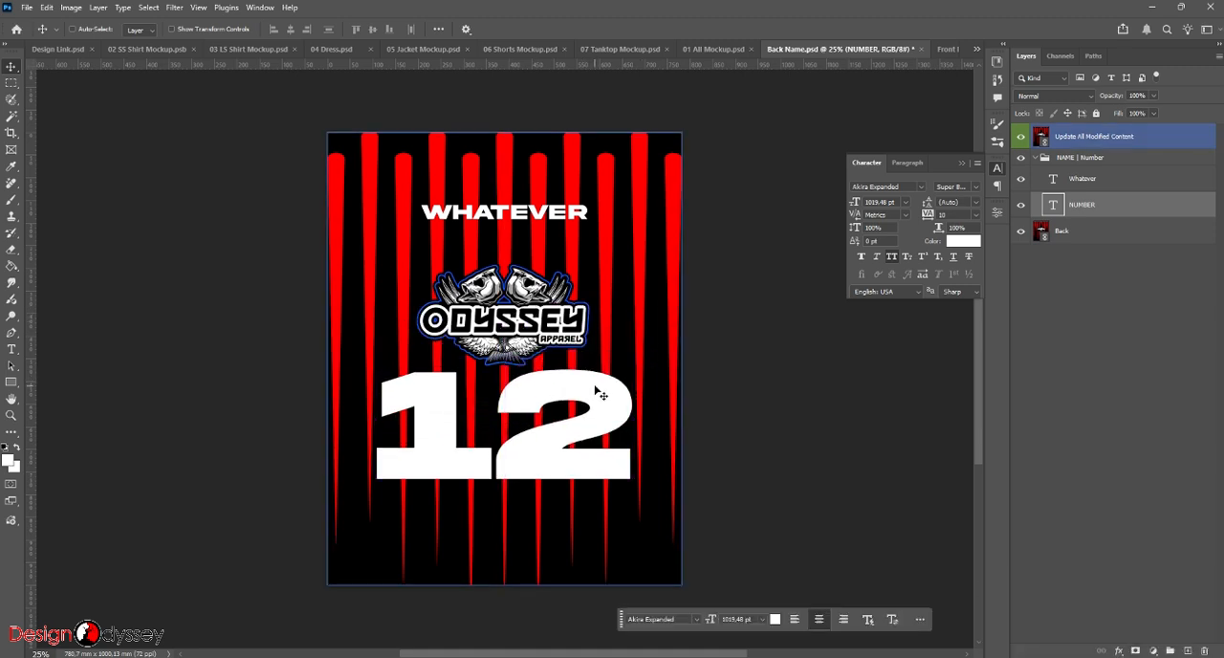
# - Hide the NUMBER layer, collapse the character settings and save Back Name.psd
pyautogui.click(459, 251)
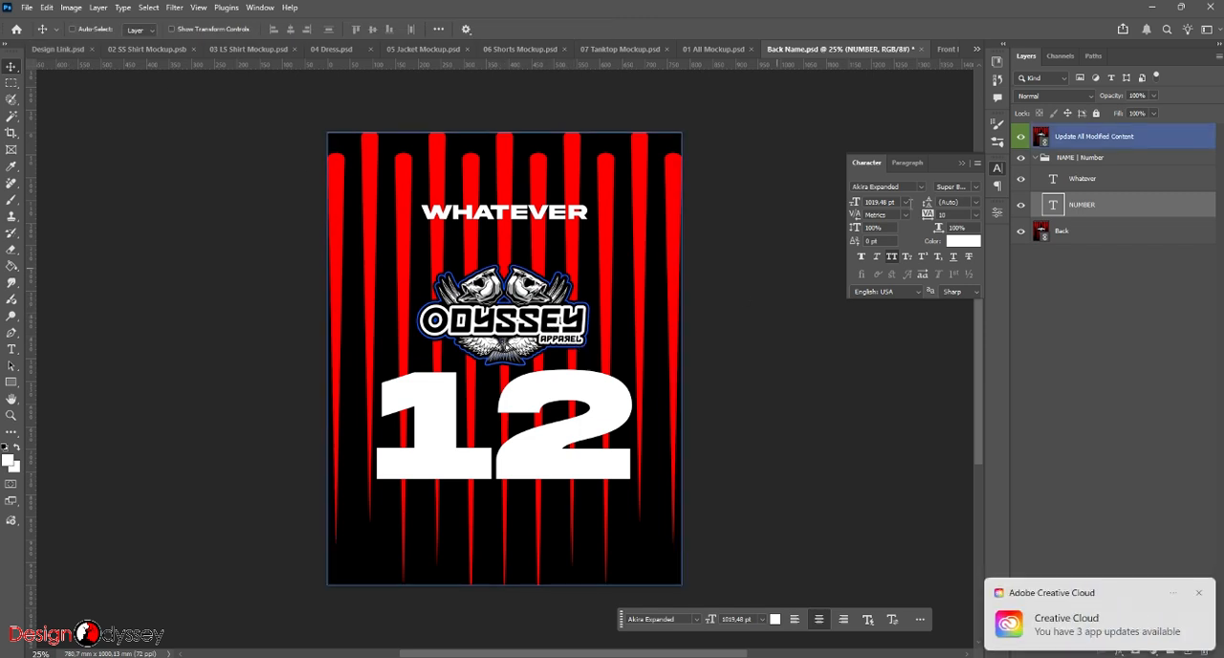
pyautogui.click(1020, 204)
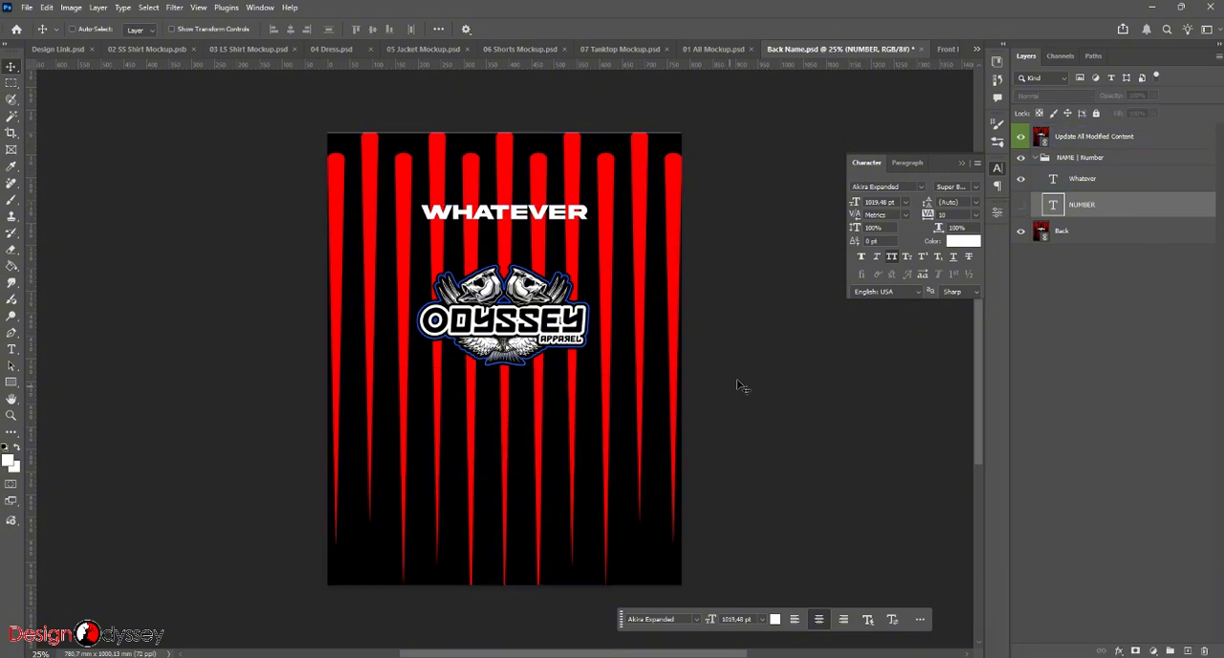
pyautogui.click(959, 163)
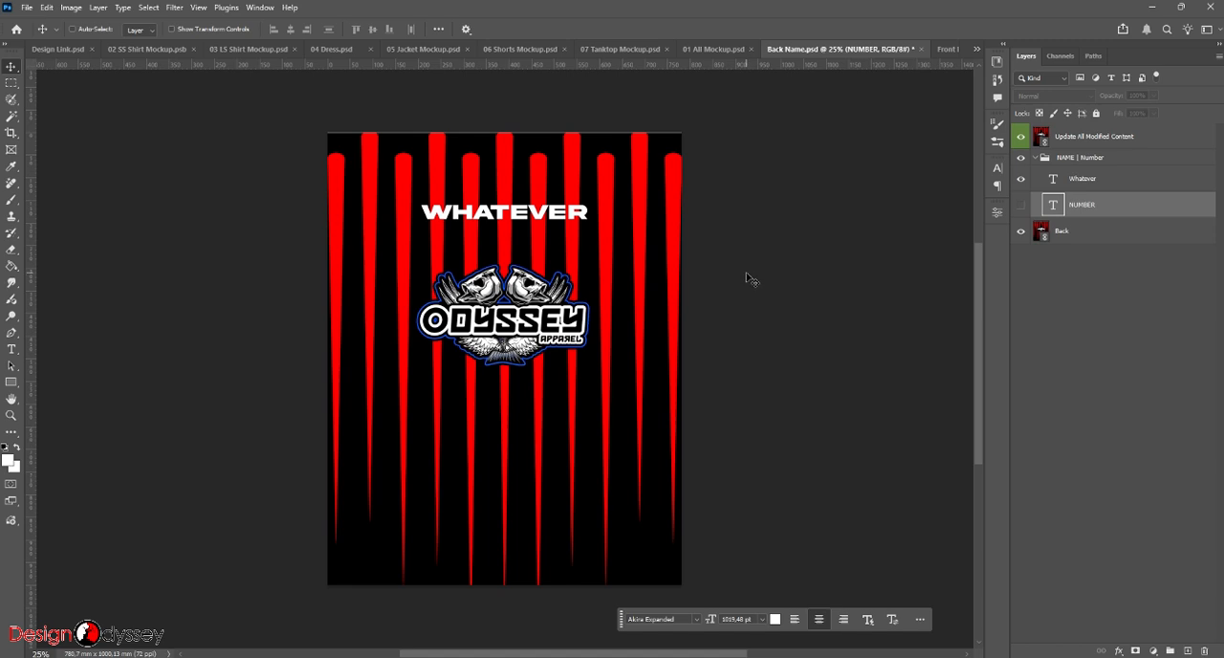
pyautogui.hotkey('ctrl', 's')
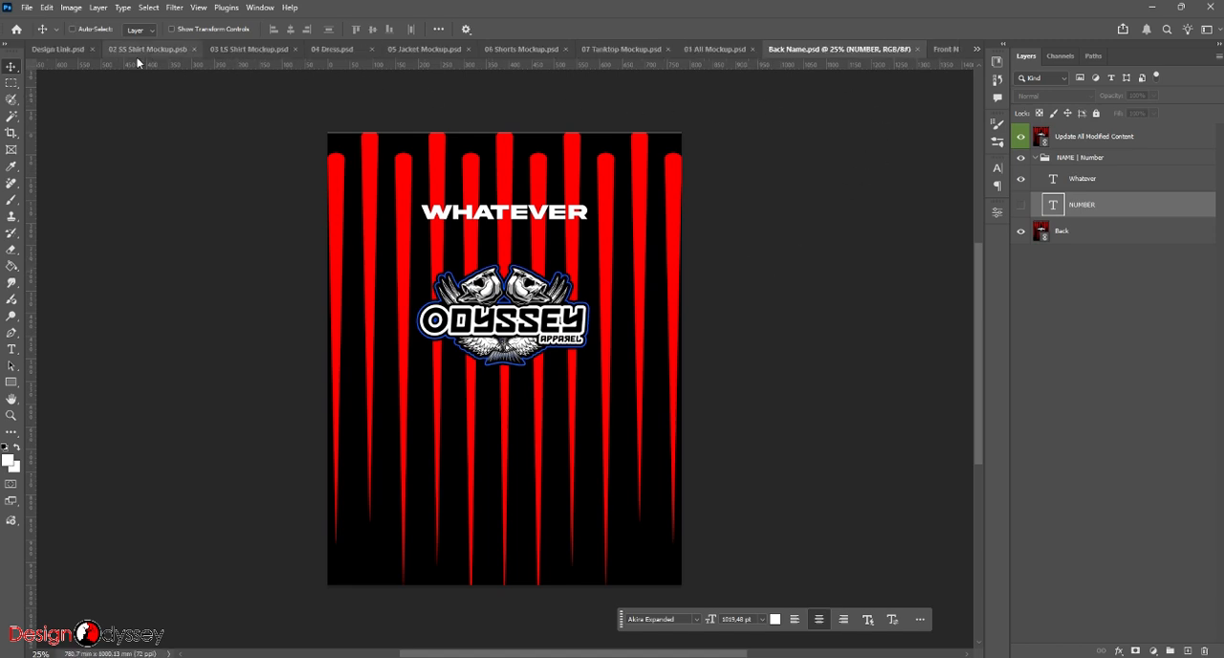
# - In 02 SS Shirt Mockup.psb, show the FRONT layers of the Middle Shirt and Left Shirt groups and the BACK NAME layer of the Back Shirt group
pyautogui.click(141, 49)
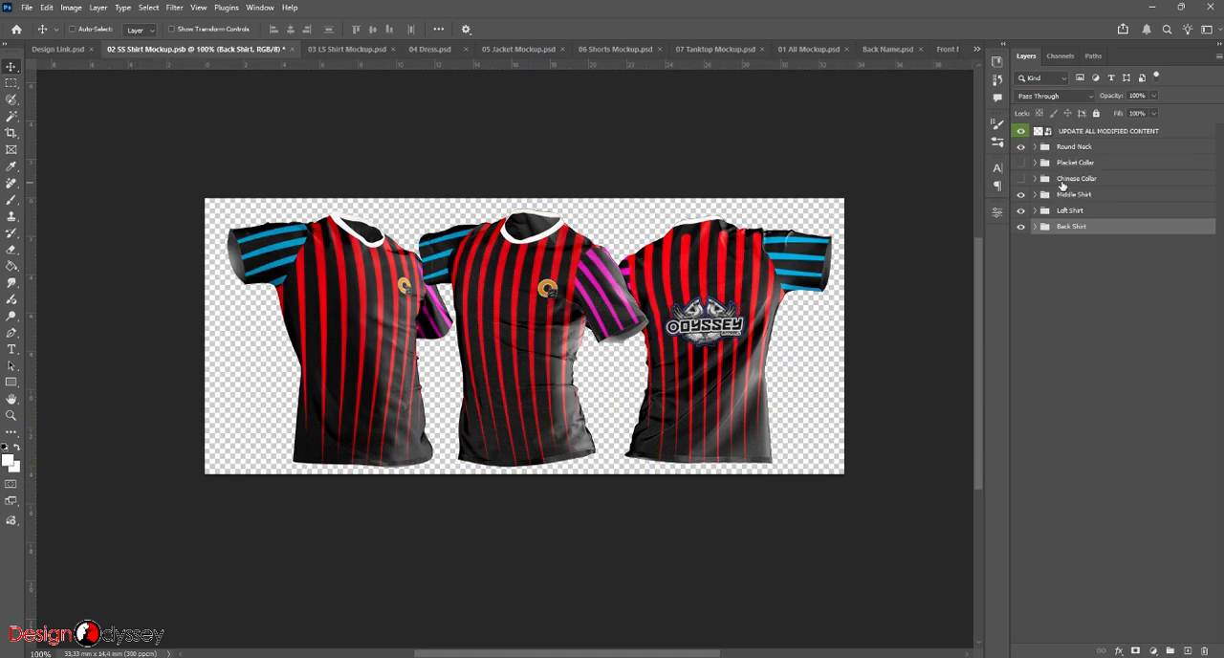
pyautogui.click(1040, 193)
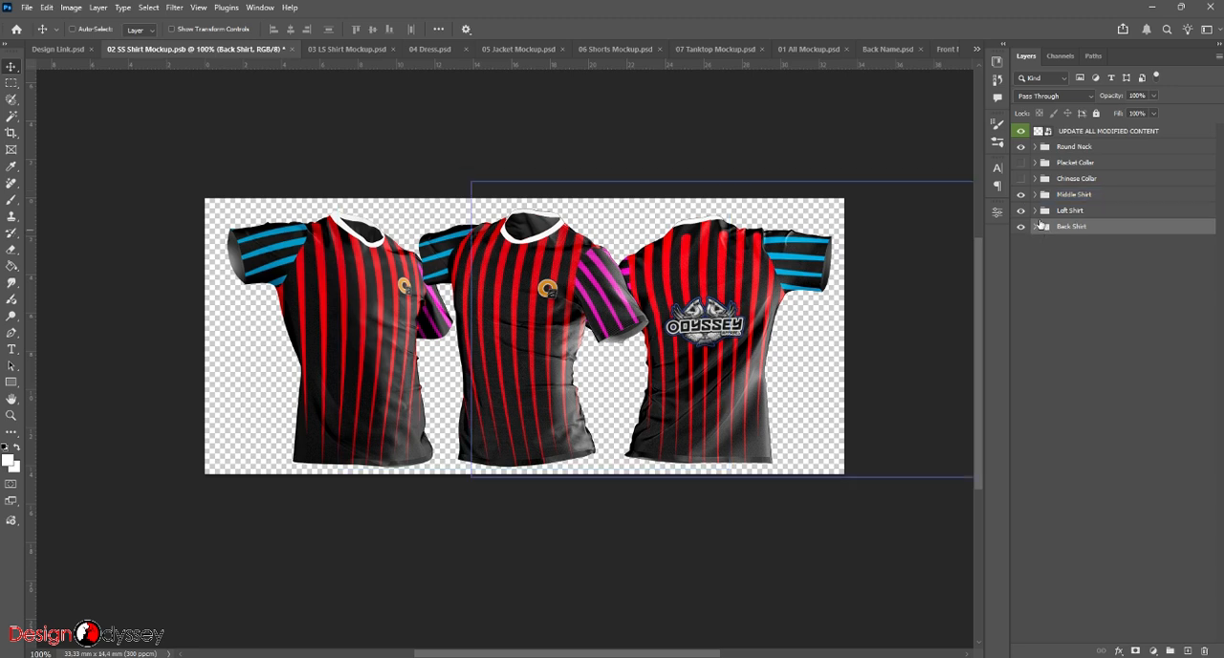
pyautogui.click(1034, 195)
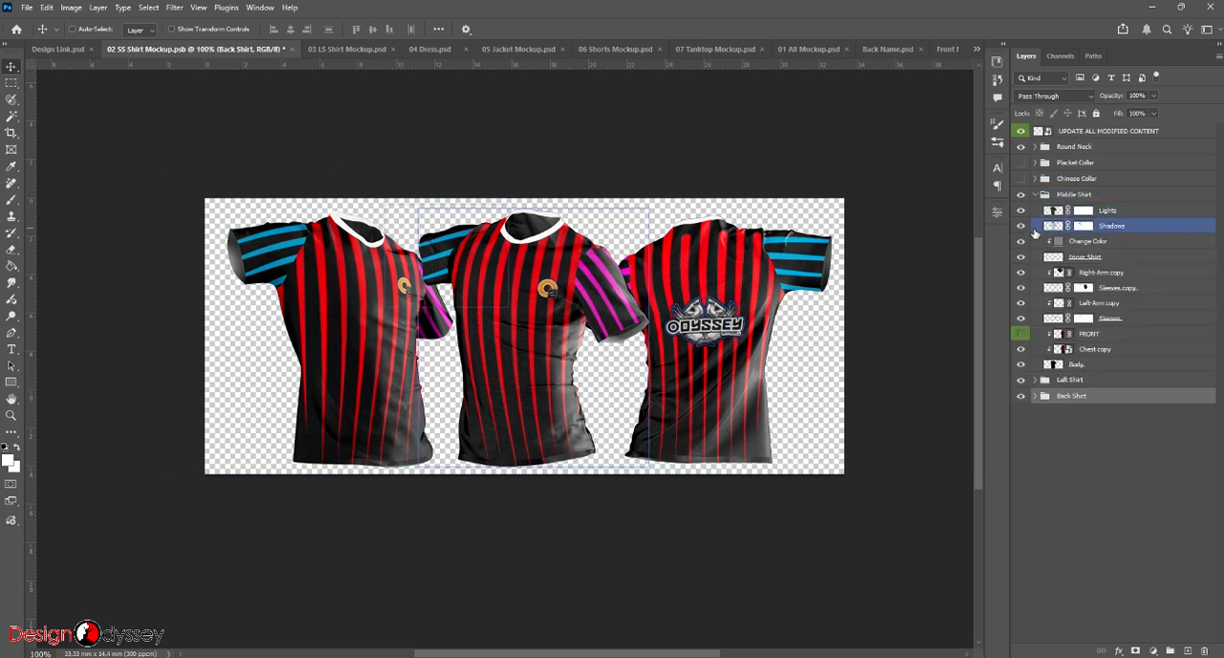
pyautogui.click(1033, 381)
pyautogui.click(1033, 382)
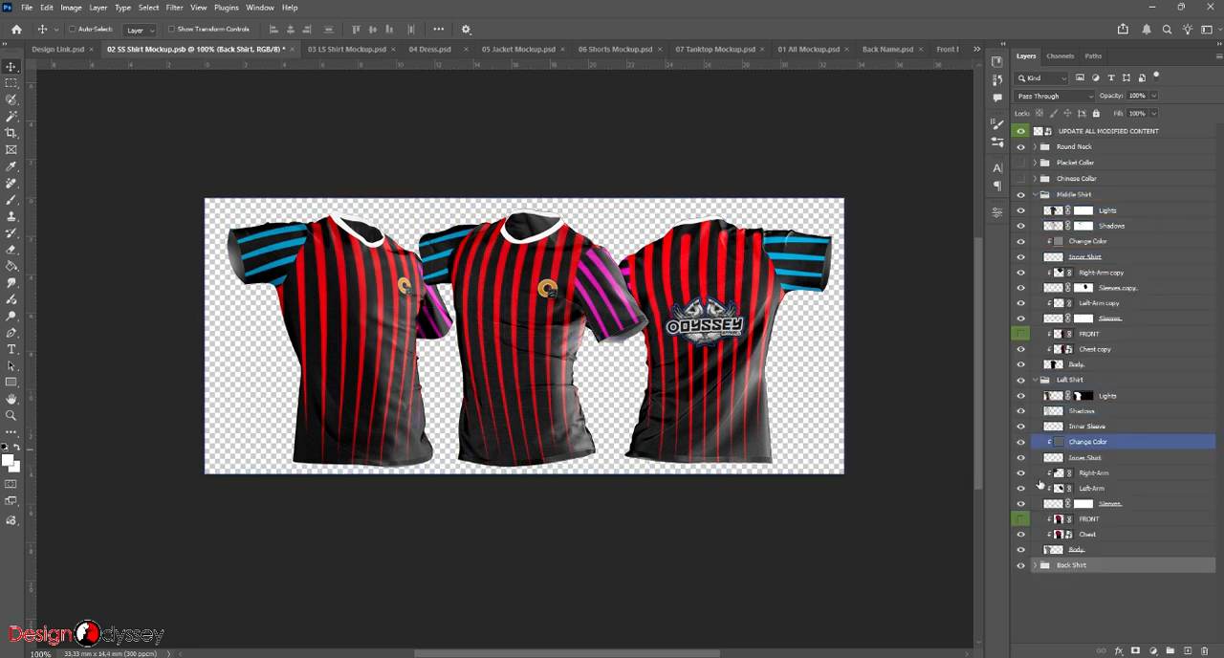
pyautogui.click(1035, 568)
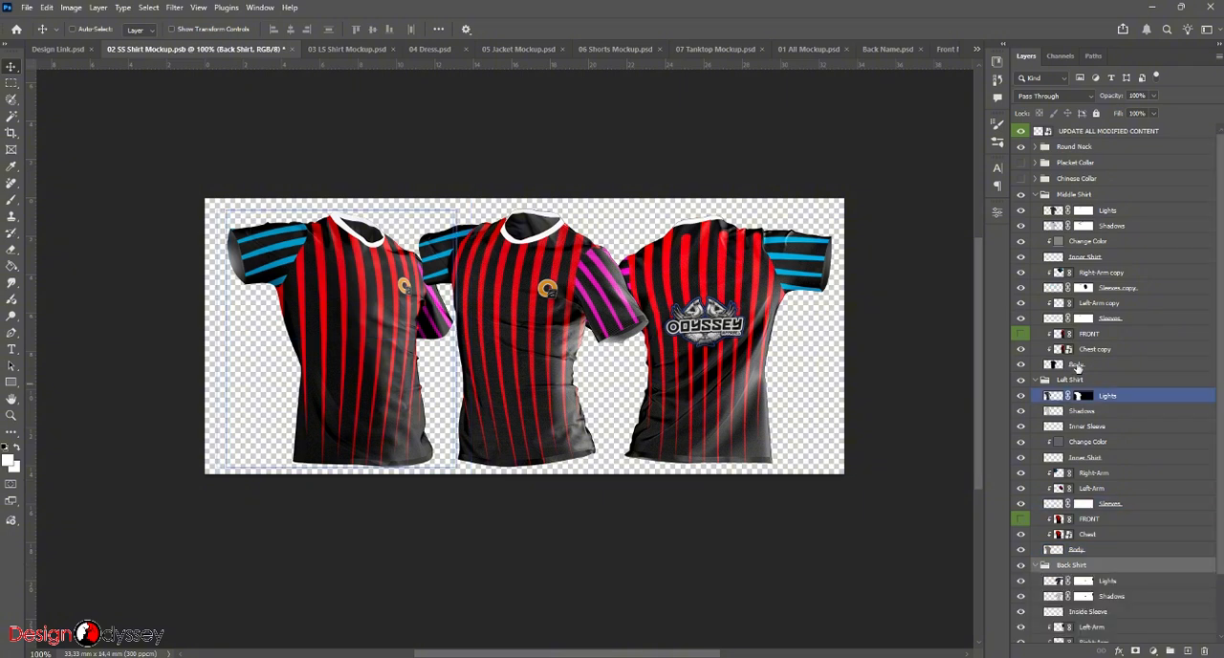
pyautogui.scroll(-3, 1081, 367)
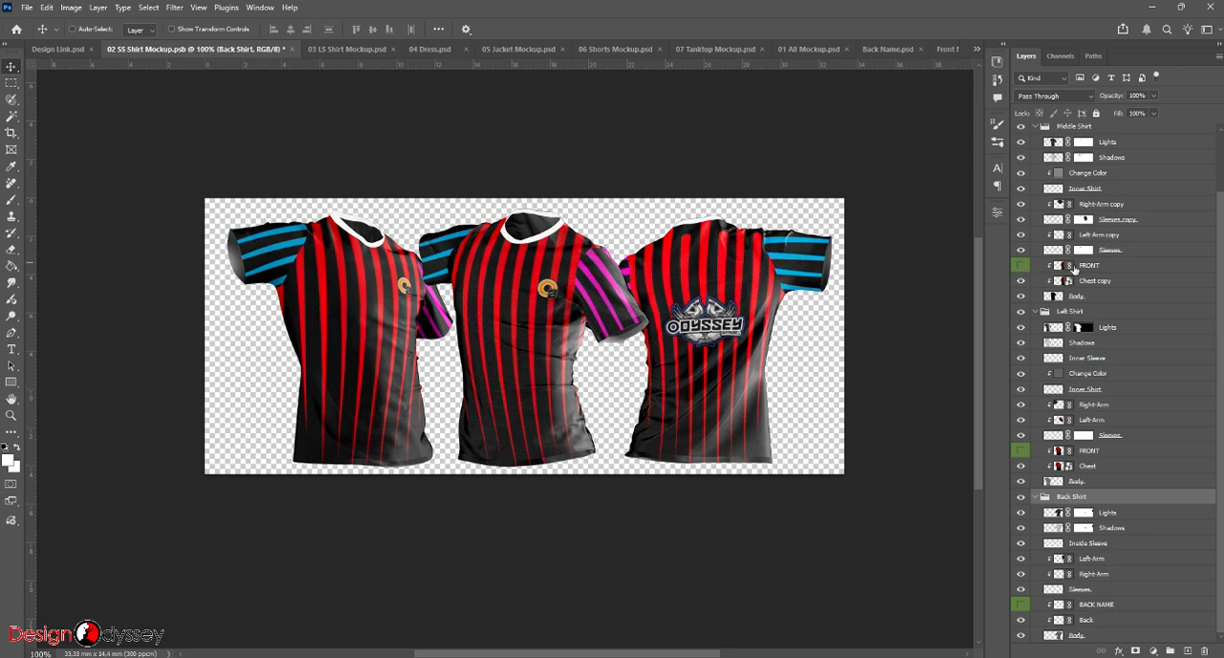
pyautogui.click(1021, 266)
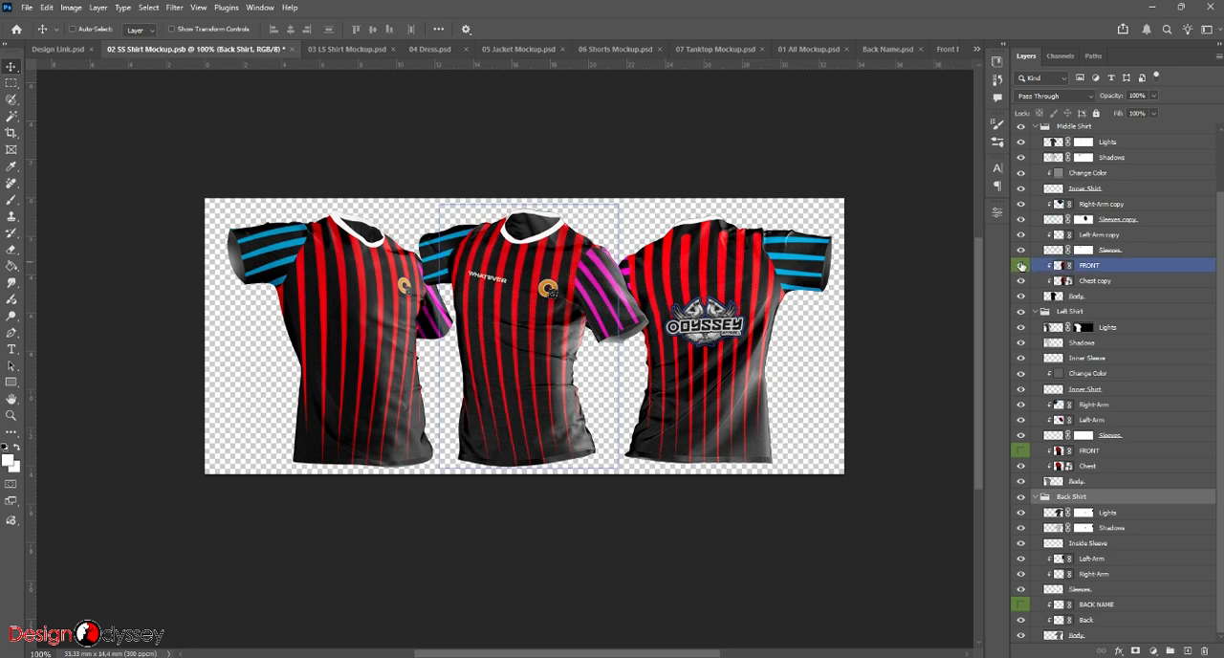
pyautogui.click(1020, 450)
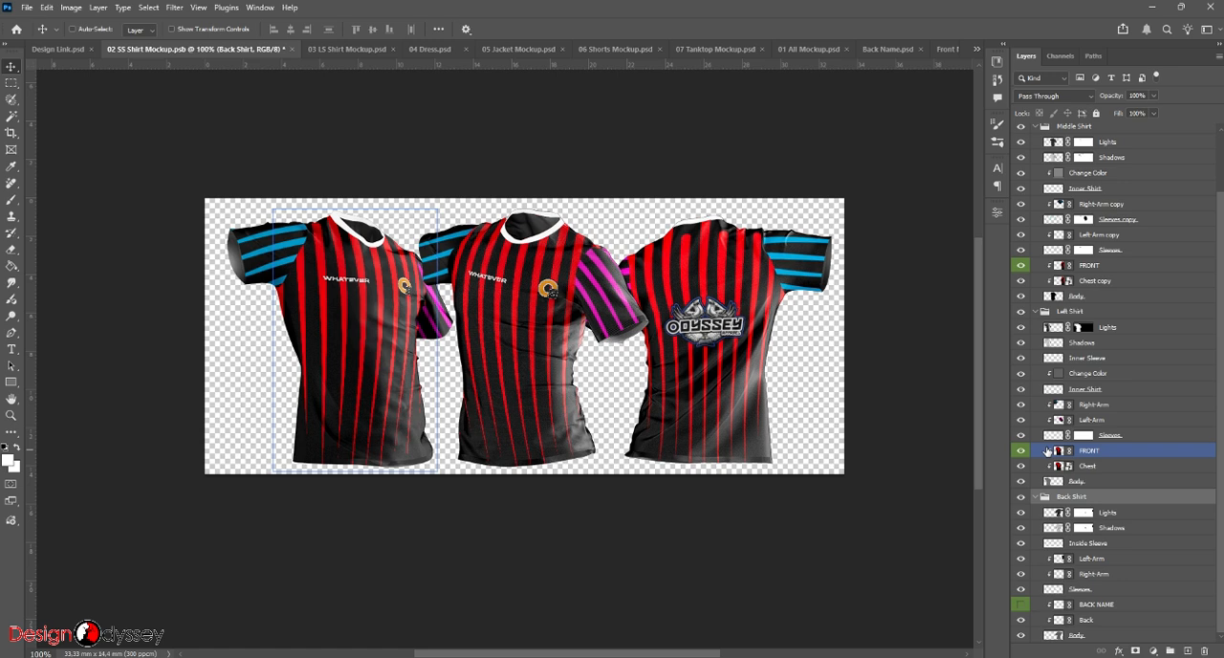
pyautogui.click(1021, 604)
pyautogui.click(730, 325)
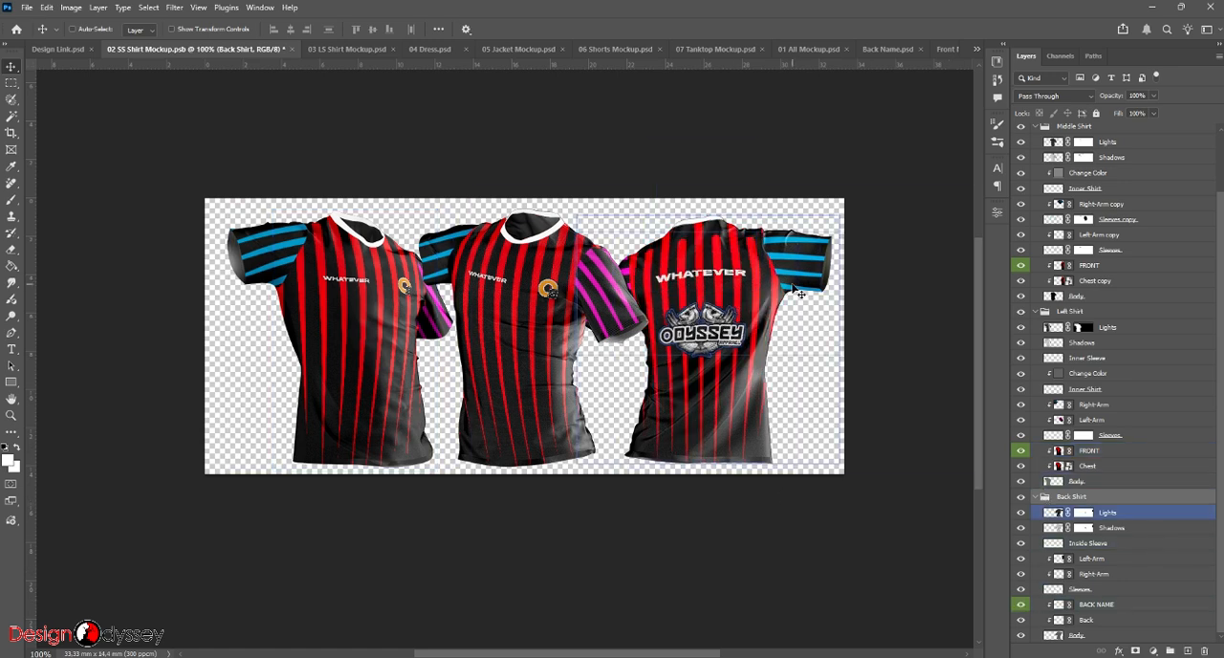
pyautogui.click(909, 110)
# - Return to Back Name.psd, show the NUMBER layer, change its number to 7 and save the file
pyautogui.click(977, 48)
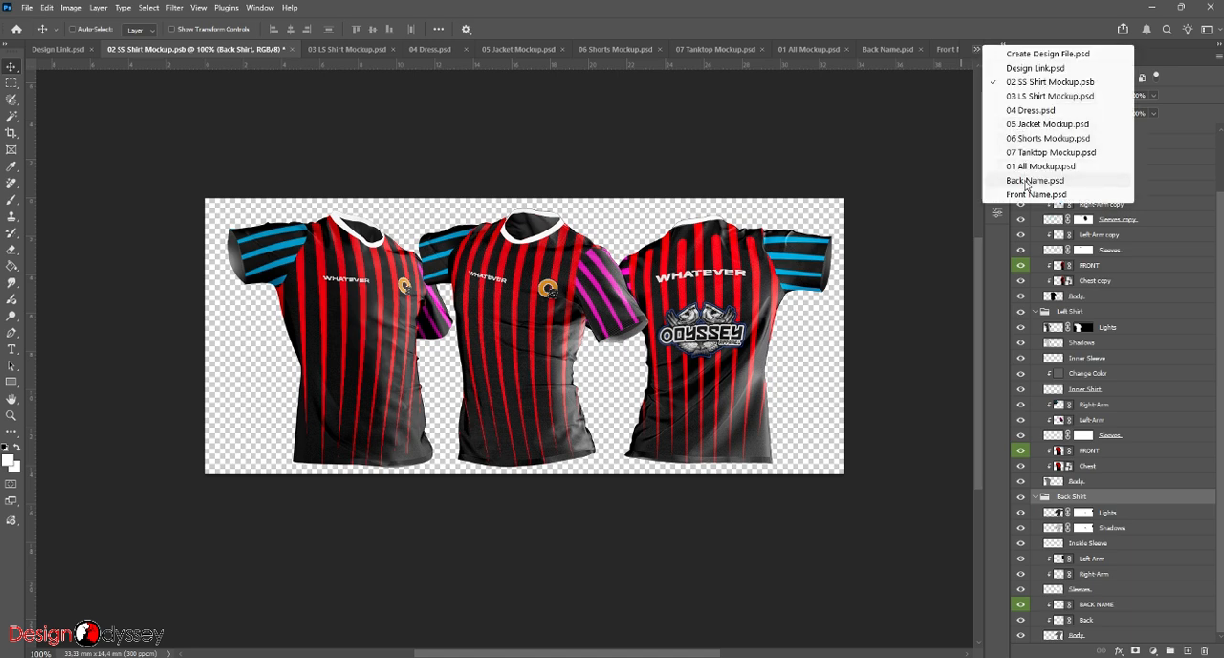
pyautogui.click(1027, 182)
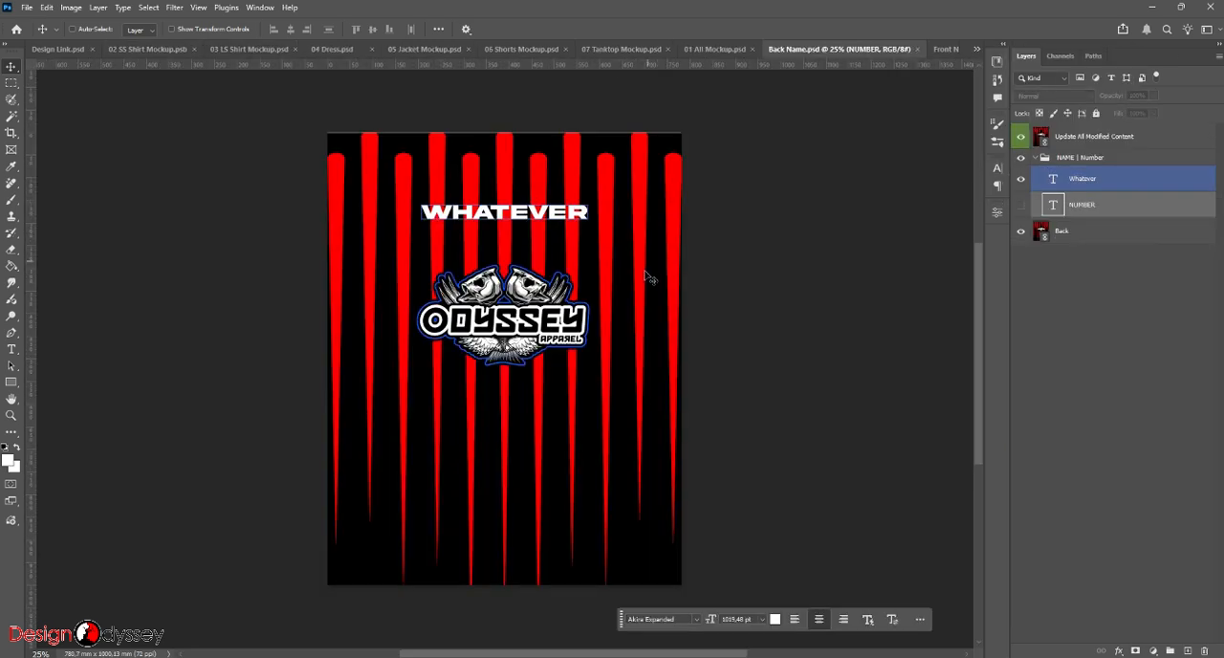
pyautogui.click(1020, 207)
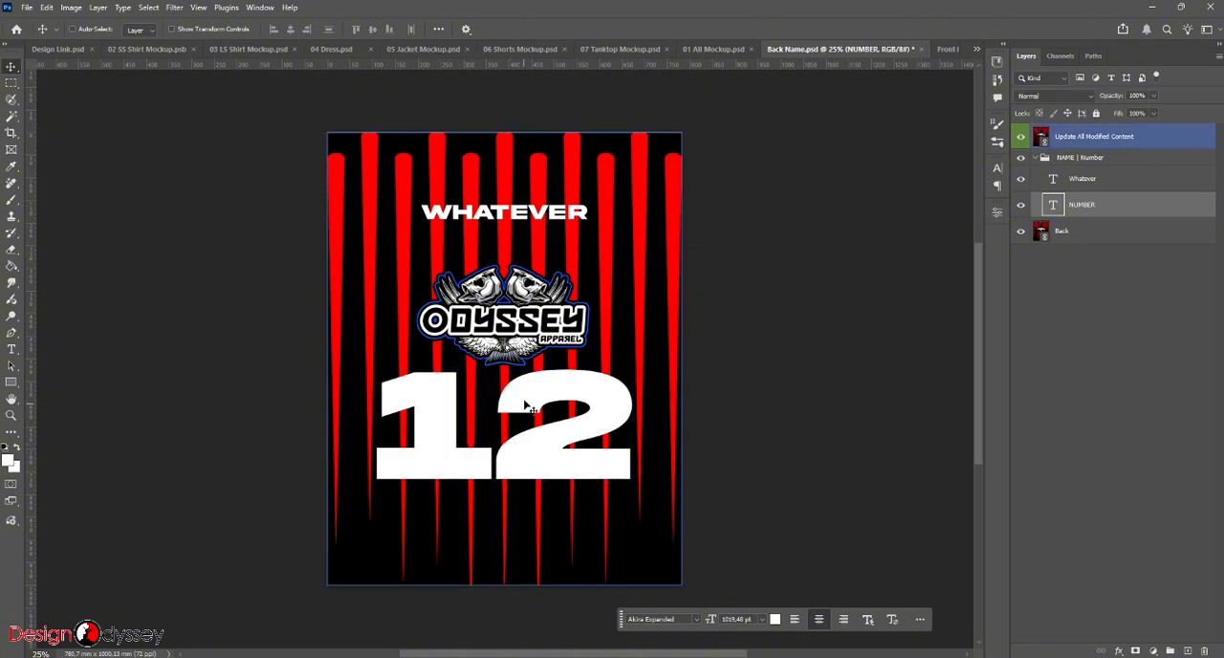
pyautogui.doubleClick(447, 402)
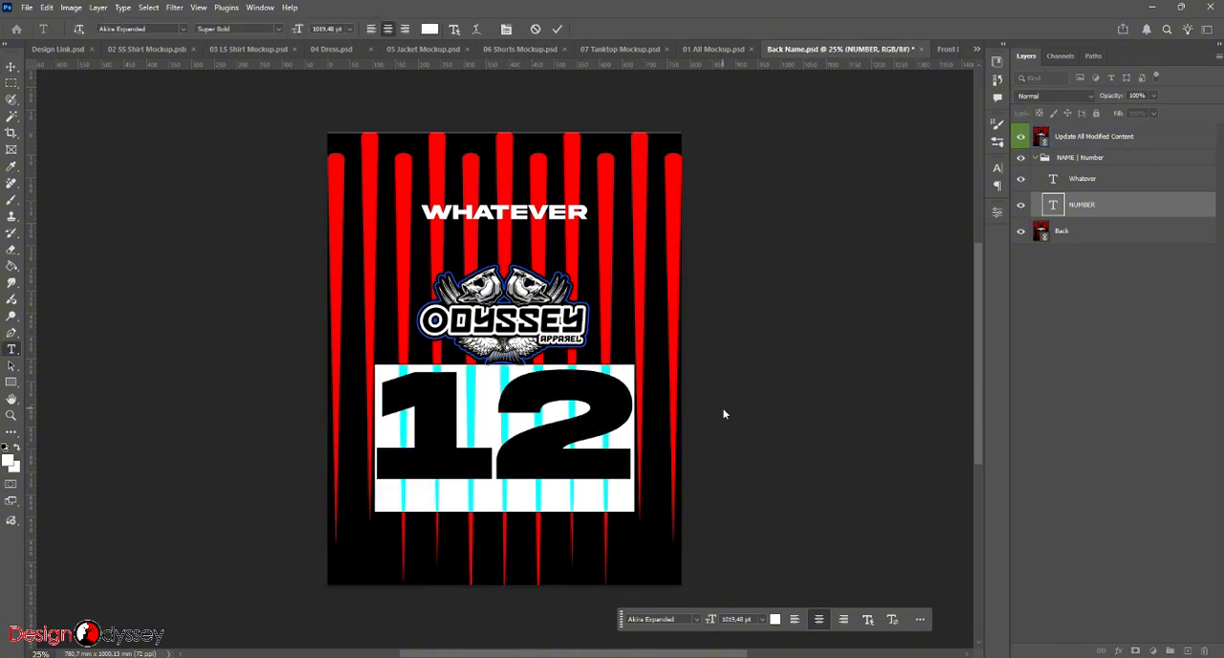
pyautogui.write('7')
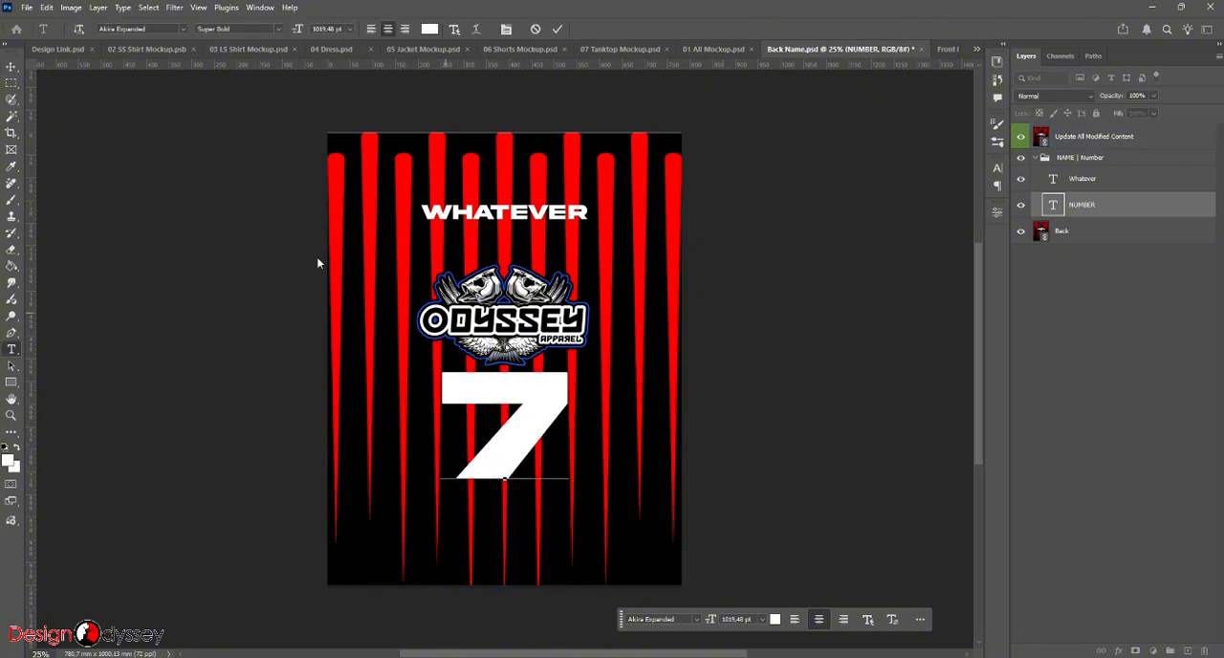
pyautogui.click(11, 67)
pyautogui.hotkey('ctrl', 's')
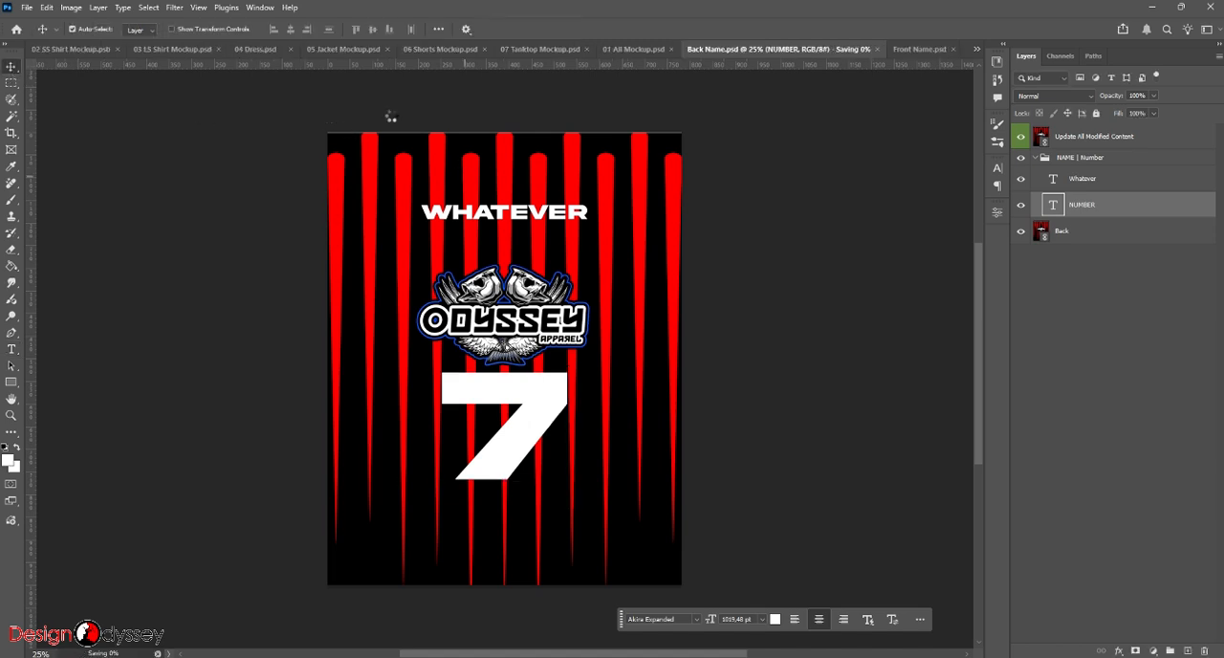
# - Go back to 02 SS Shirt Mockup.psb, check the number on the back shirt and save the mockup
pyautogui.click(148, 49)
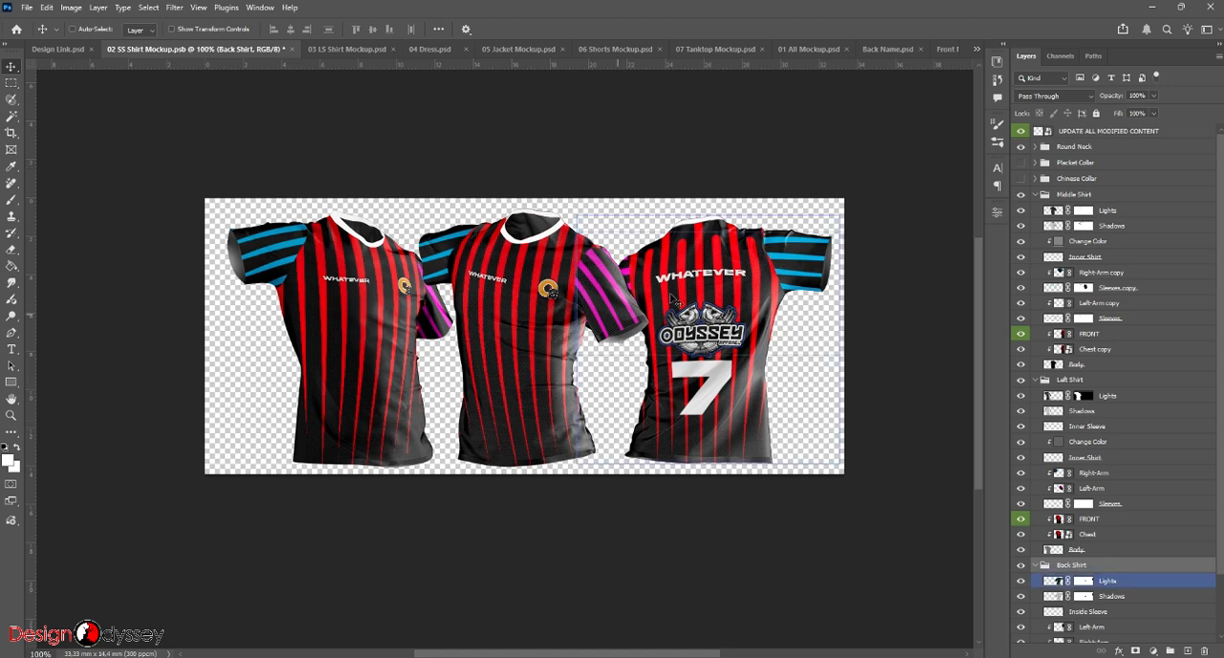
pyautogui.keyDown('ctrl'); pyautogui.click(679, 333); pyautogui.keyUp('ctrl')
pyautogui.hotkey('ctrl', 's')
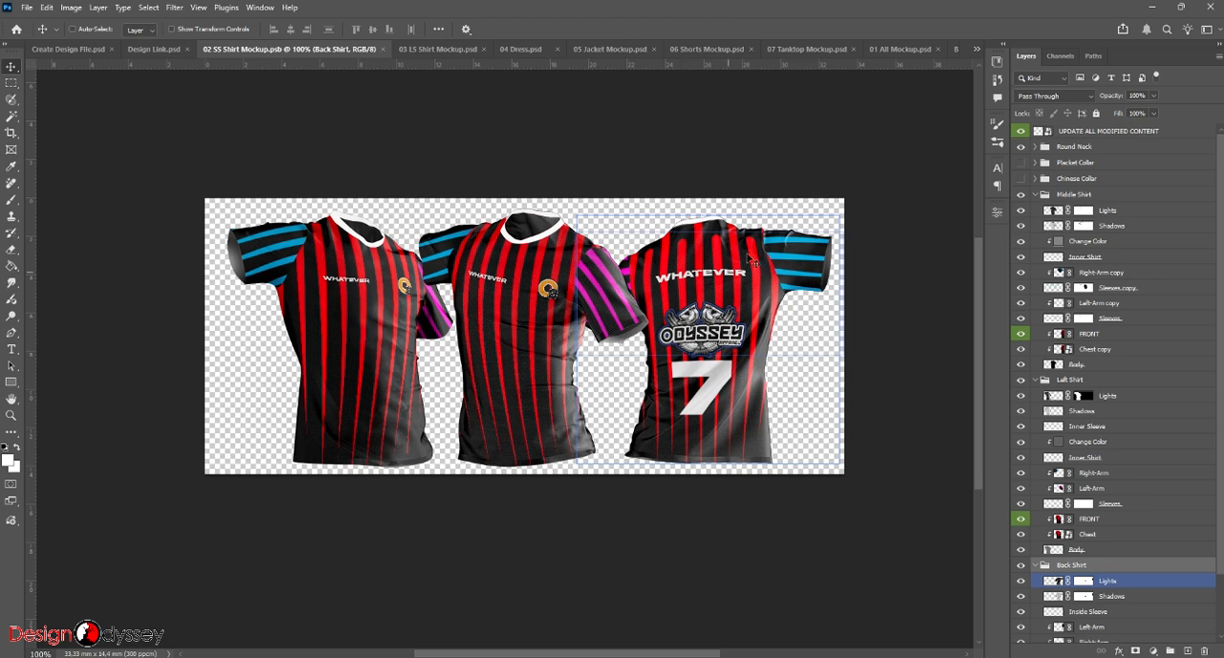
# - In 01 All Mockup.psd, hide the Tank Top group and show the SS Shirt group
pyautogui.click(880, 49)
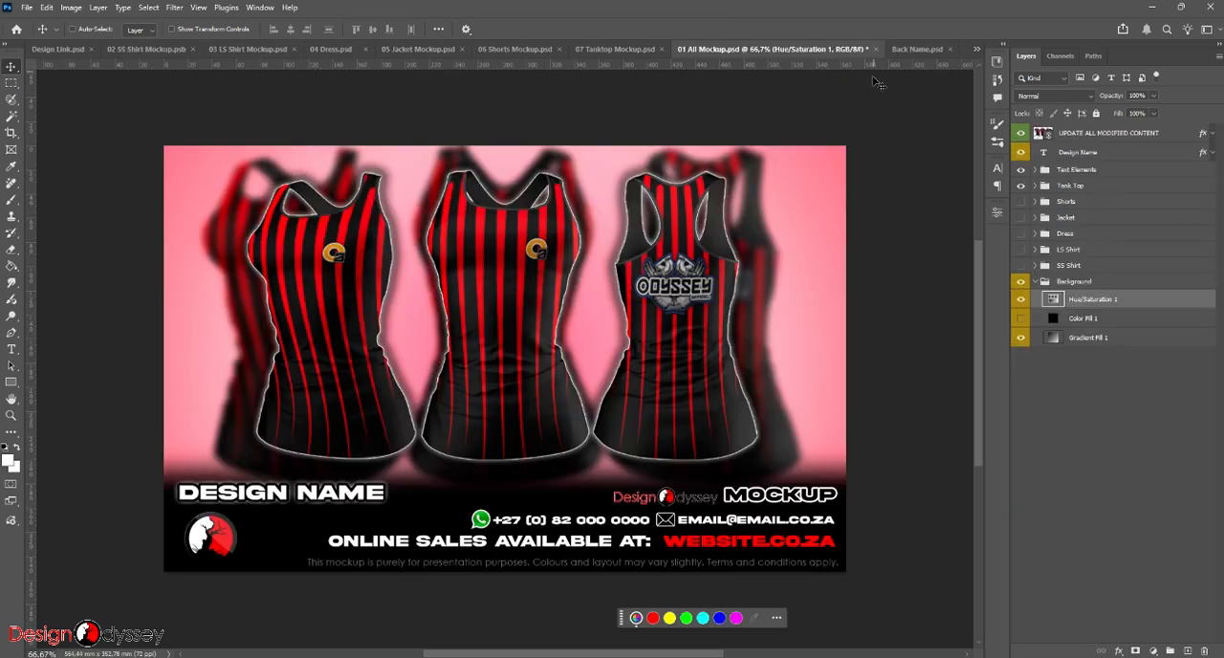
pyautogui.click(1021, 186)
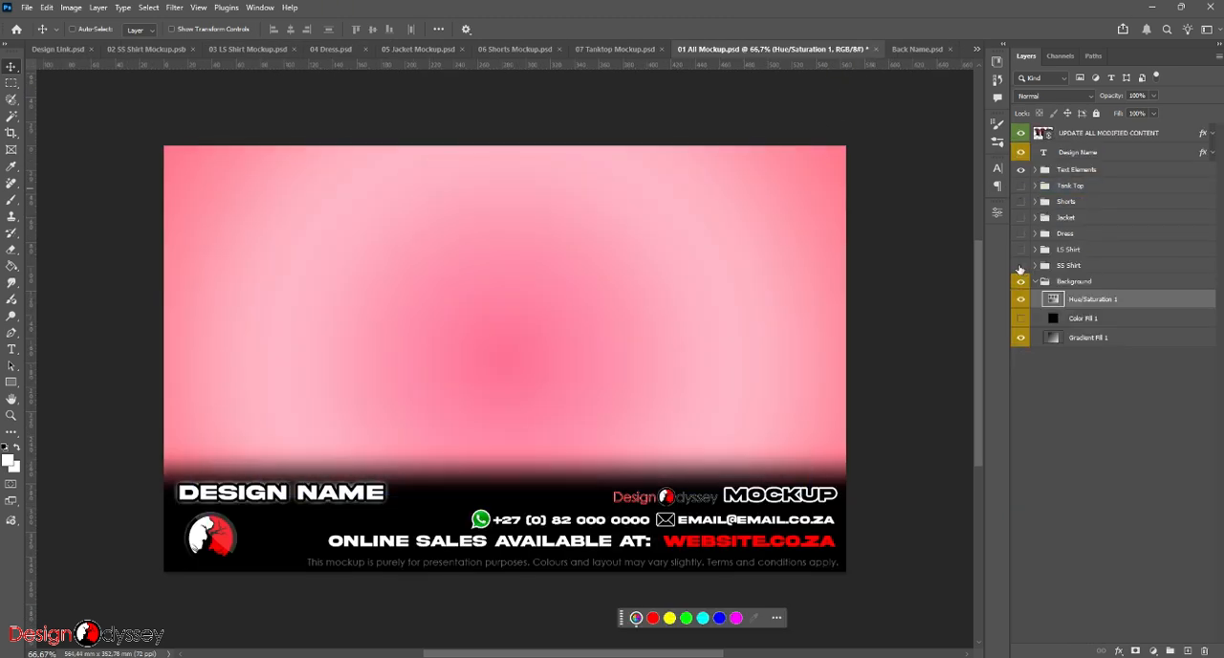
pyautogui.click(1020, 266)
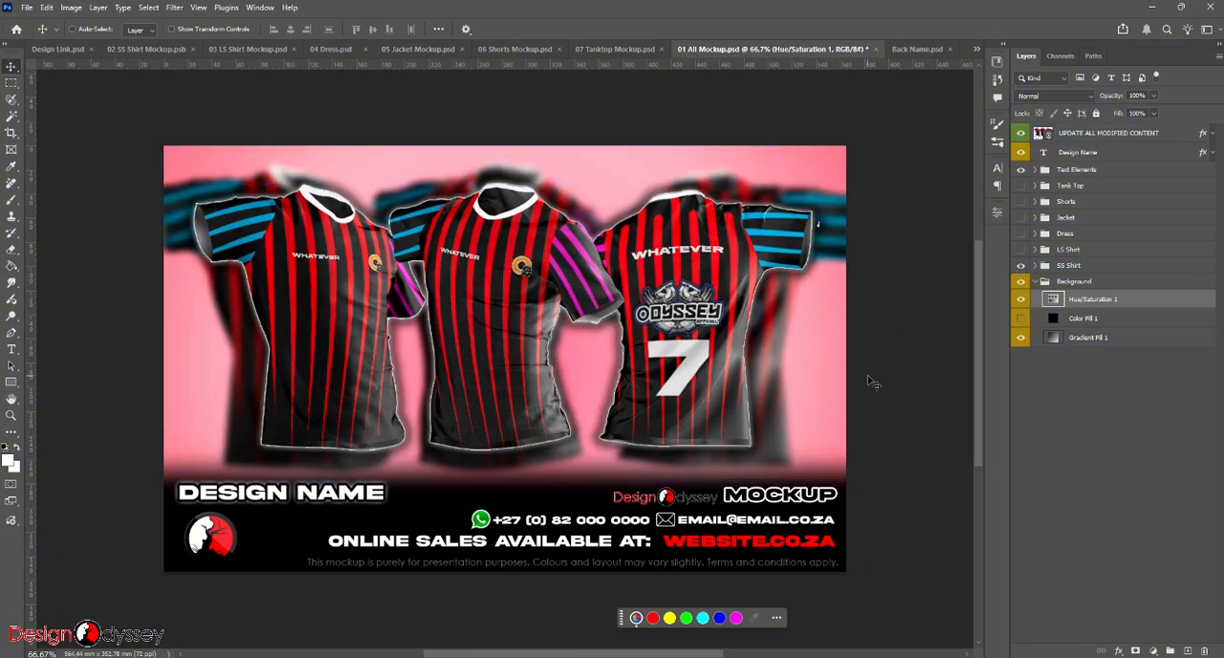
# - Replace the gradient background by hiding Gradient Fill 1, showing Color Fill 1 and changing its colour to white
pyautogui.click(1021, 337)
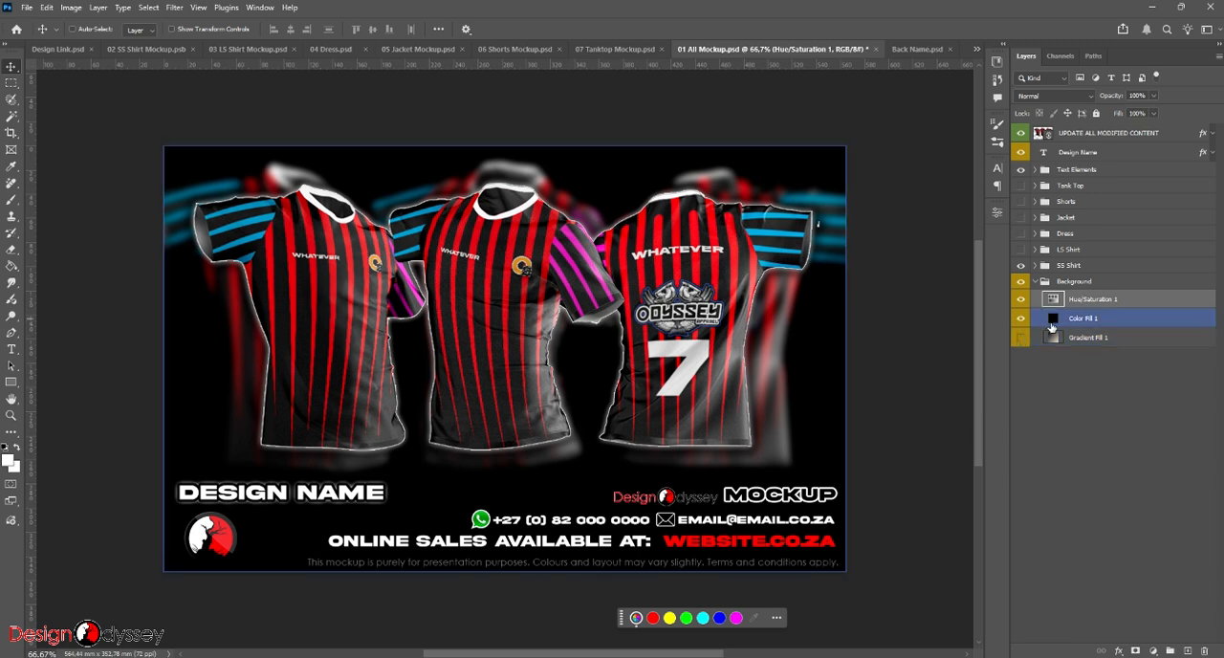
pyautogui.doubleClick(1052, 325)
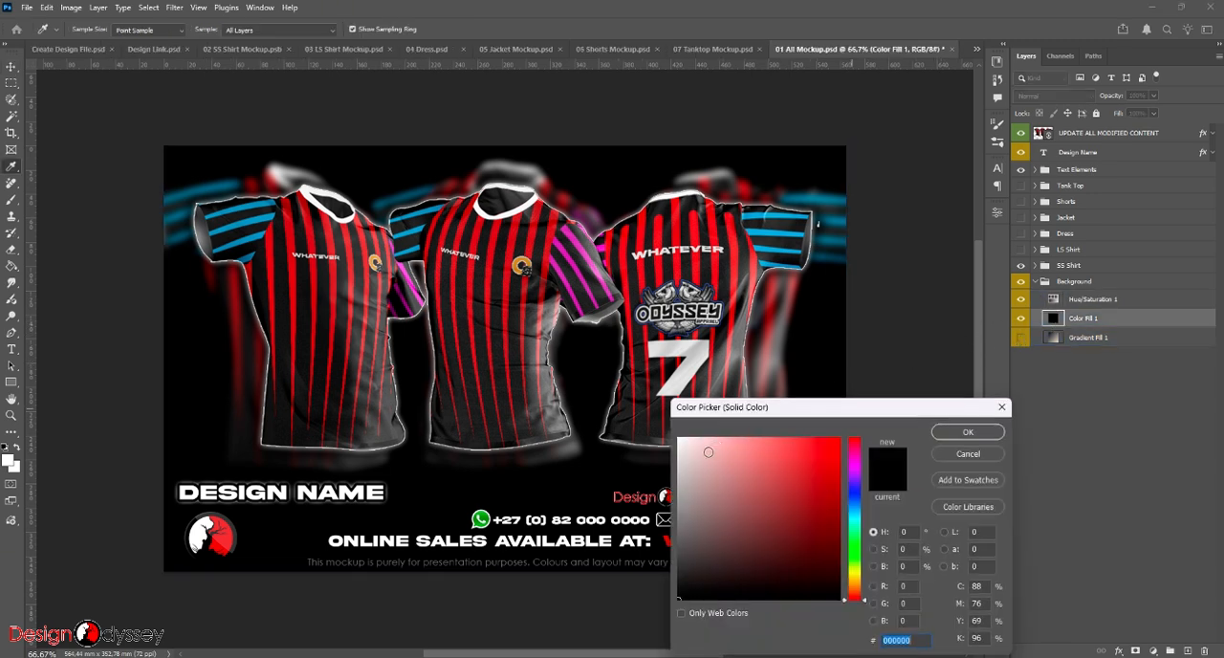
pyautogui.moveTo(708, 451); pyautogui.dragTo(678, 438)
pyautogui.click(982, 434)
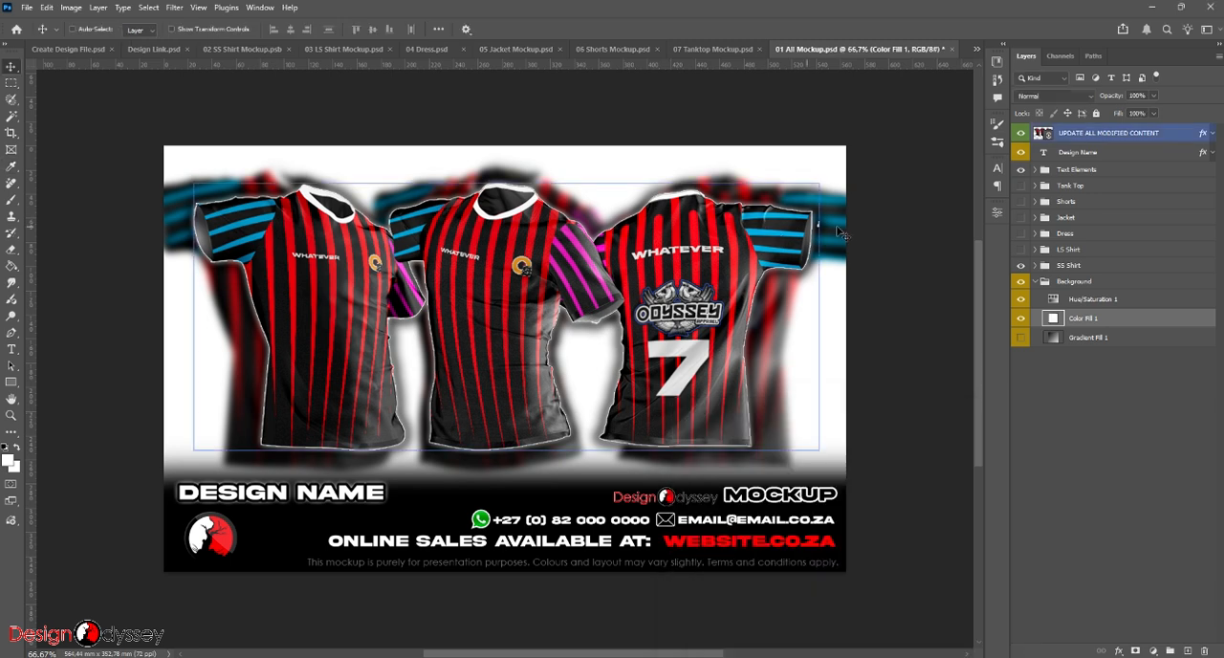
# - In 02 SS Shirt Mockup.psb, try the Placket Collar in place of the Round Neck and switch back to the Round Neck
pyautogui.click(219, 54)
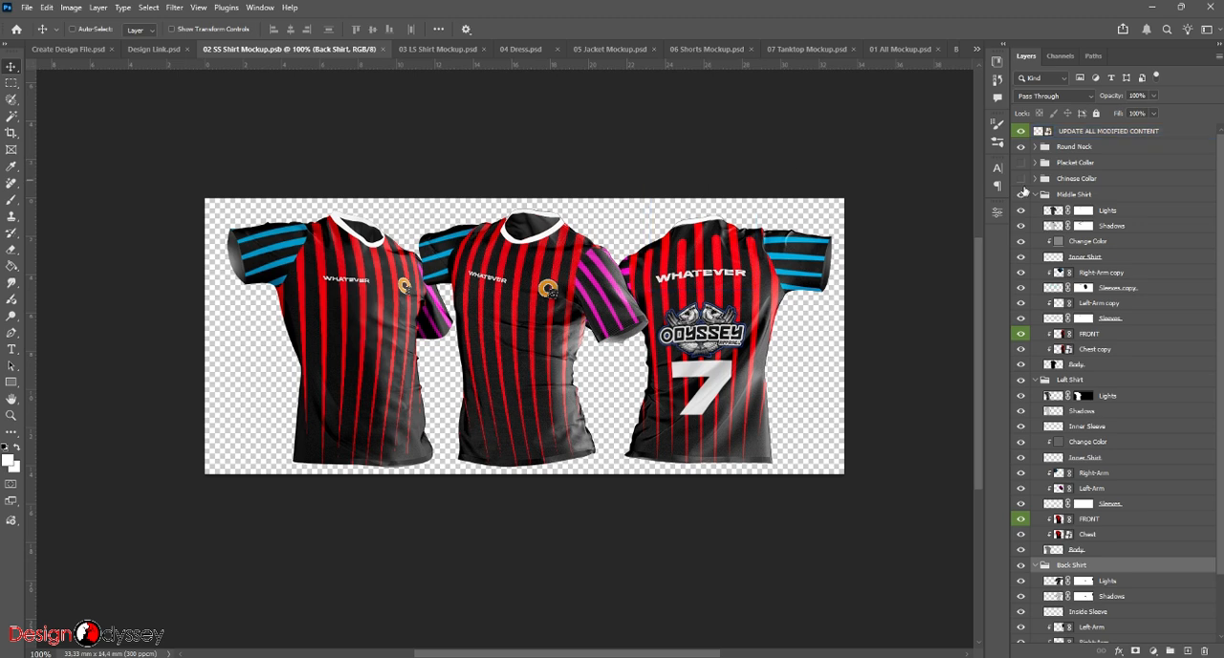
pyautogui.keyDown('alt'); pyautogui.click(1035, 194); pyautogui.keyUp('alt')
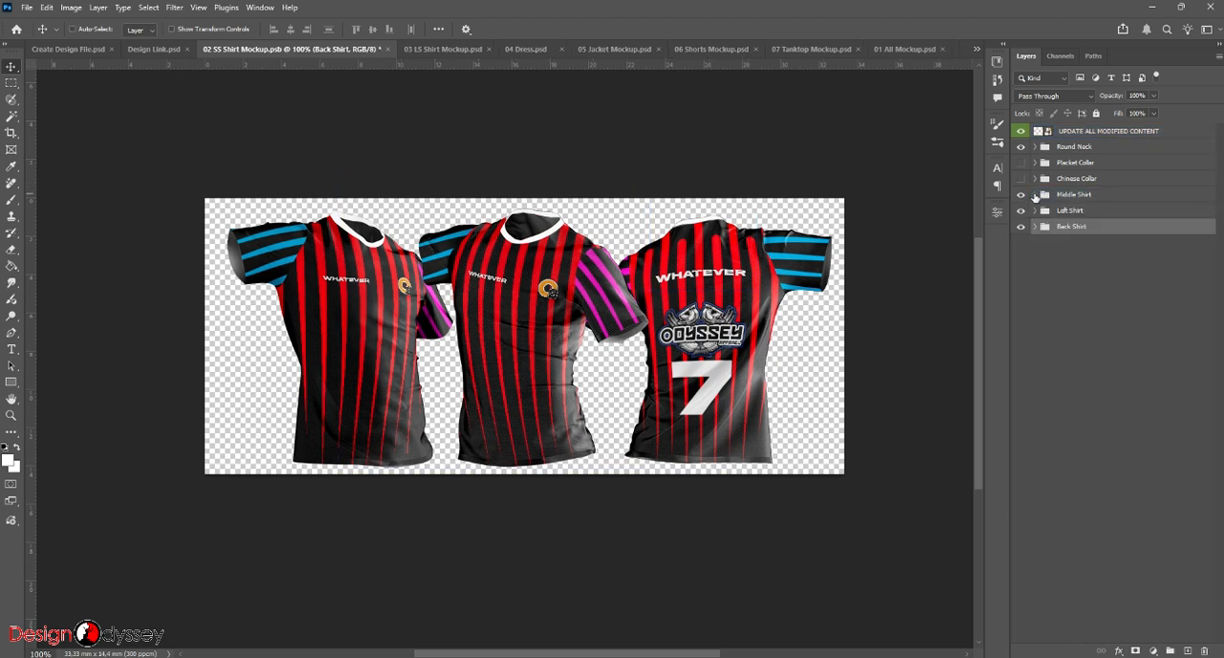
pyautogui.click(1020, 148)
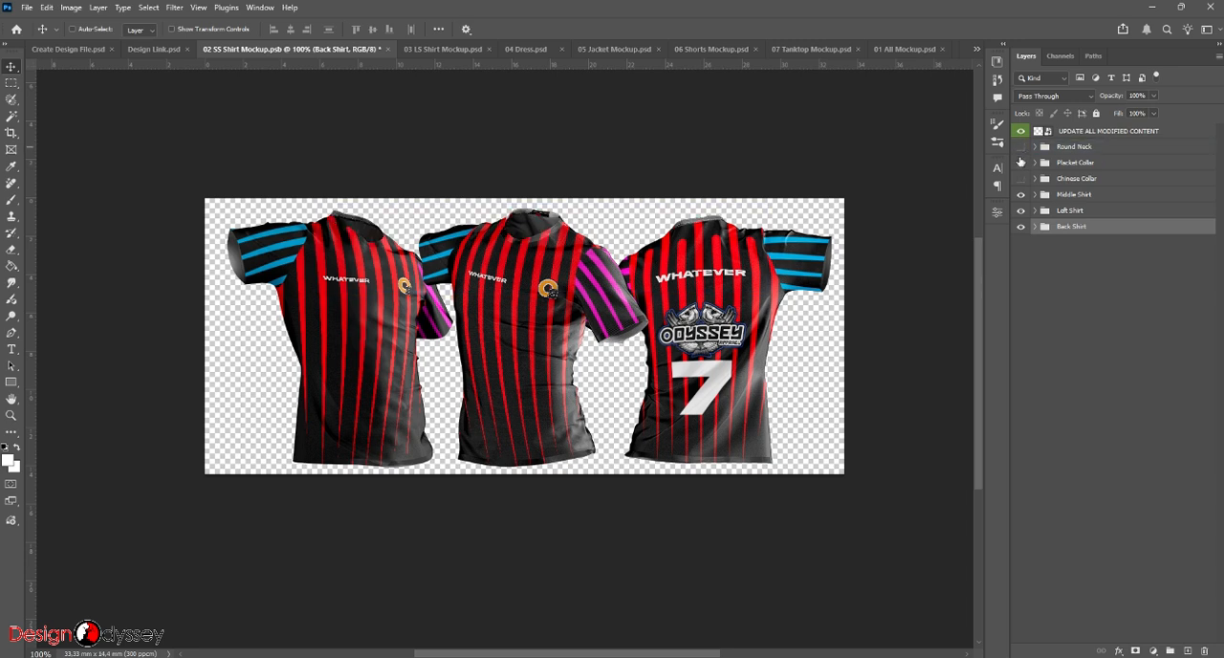
pyautogui.click(1020, 164)
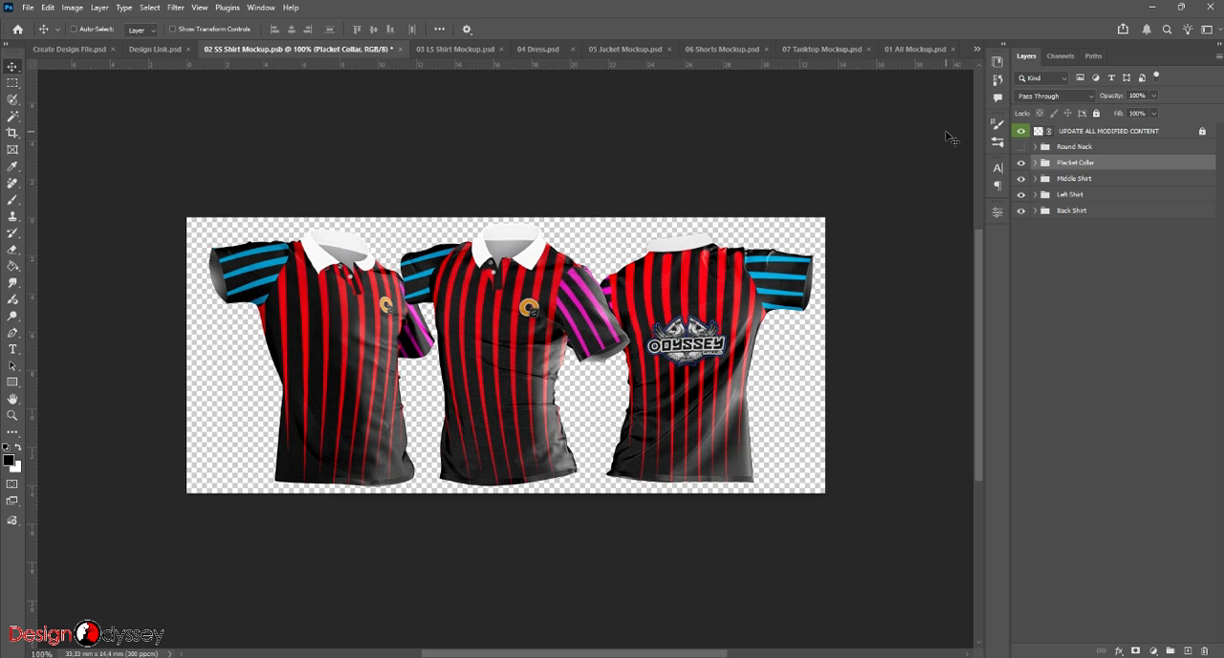
pyautogui.click(1021, 162)
pyautogui.click(1021, 147)
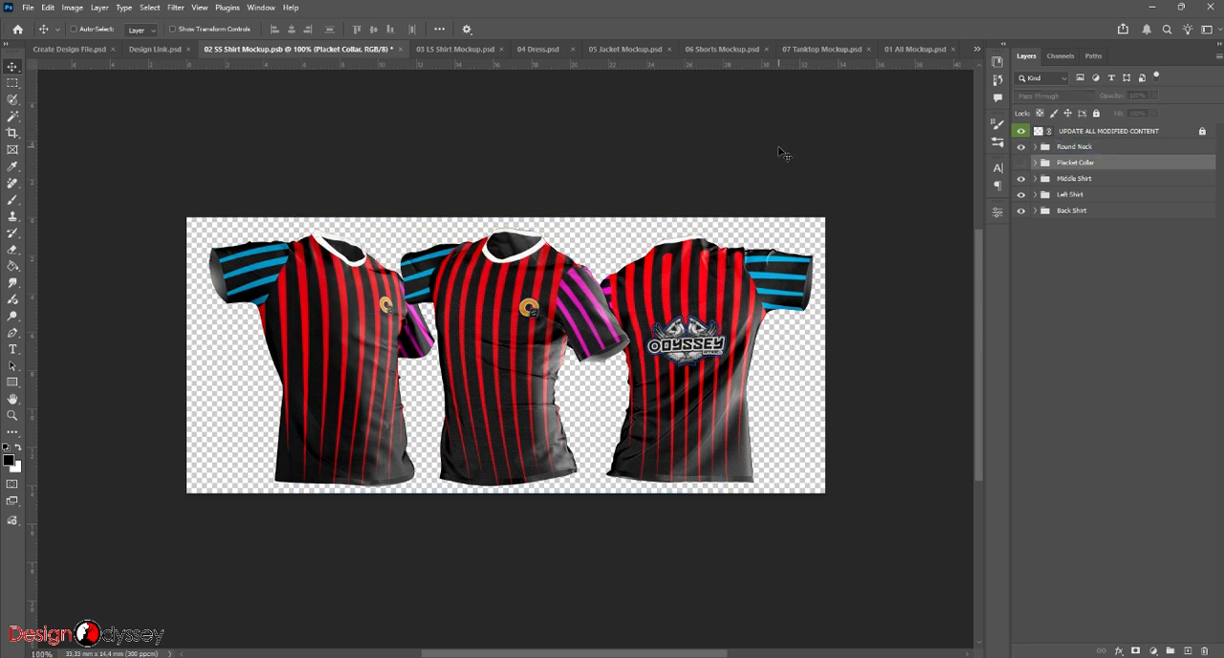
# - Compare the striped artwork in Create Design File.psd with its linked copy in Design Link.psd
pyautogui.click(59, 49)
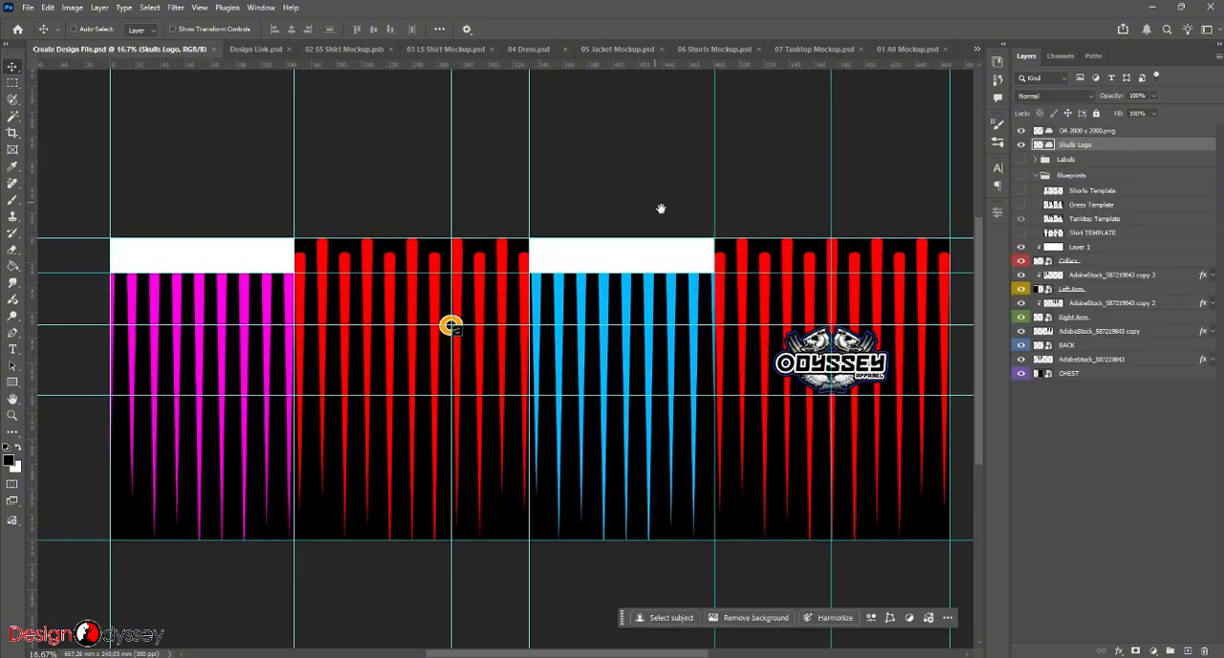
pyautogui.moveTo(661, 209); pyautogui.dragTo(626, 169)
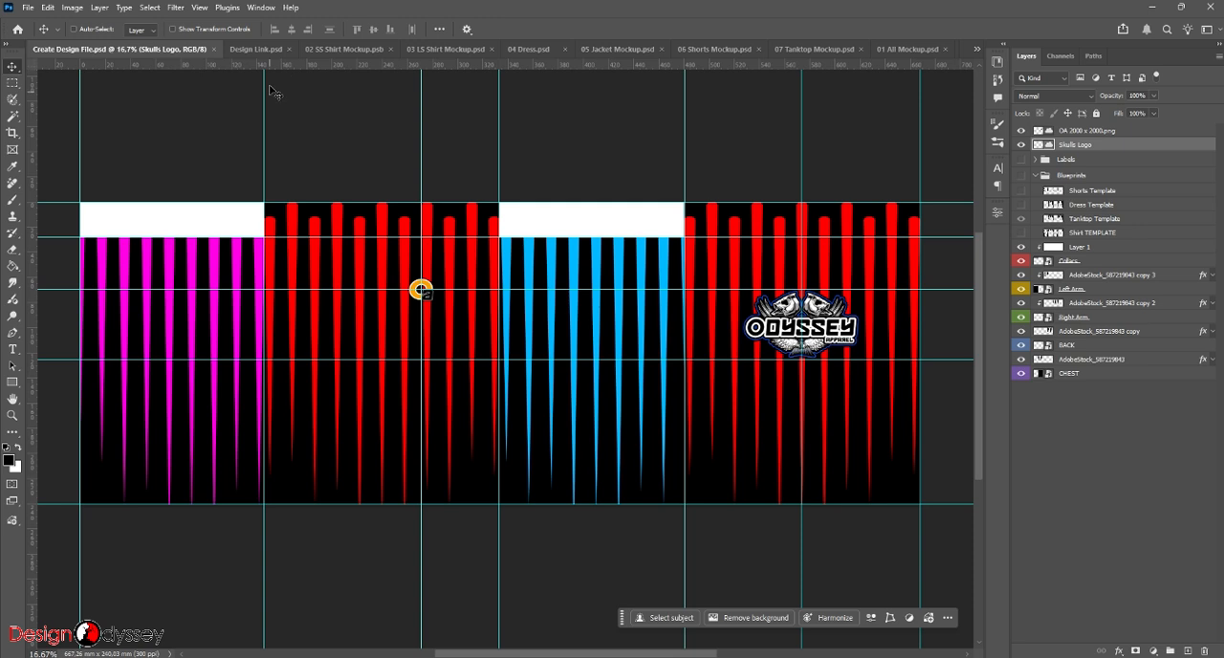
pyautogui.click(256, 50)
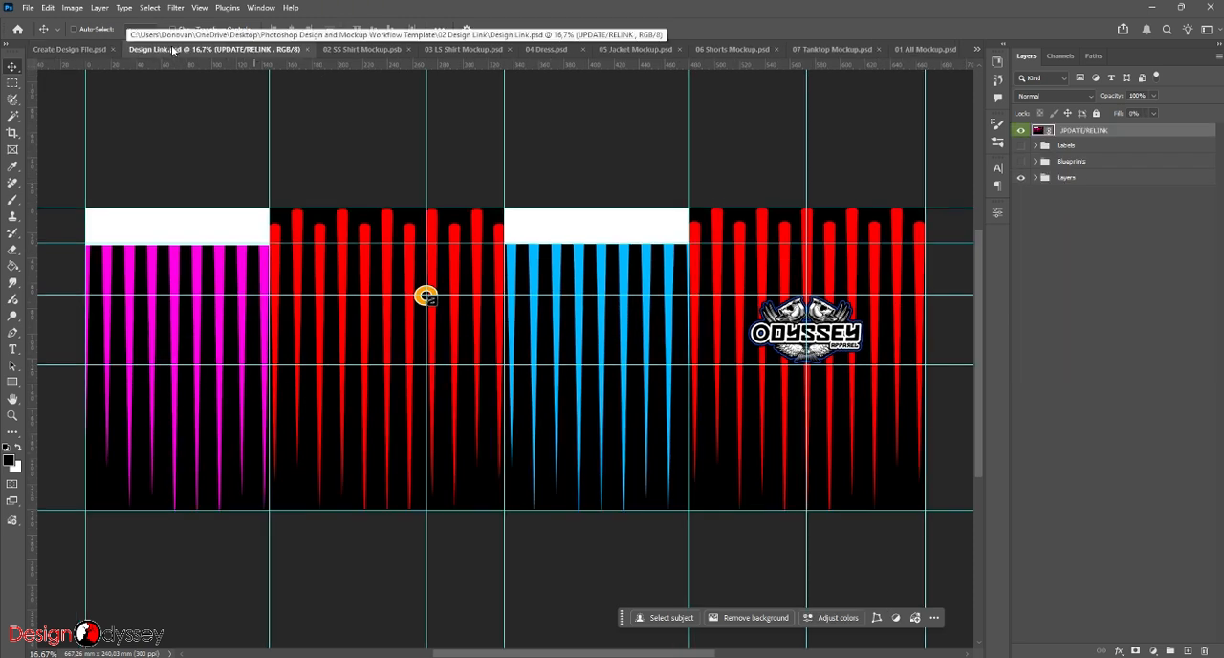
pyautogui.click(82, 50)
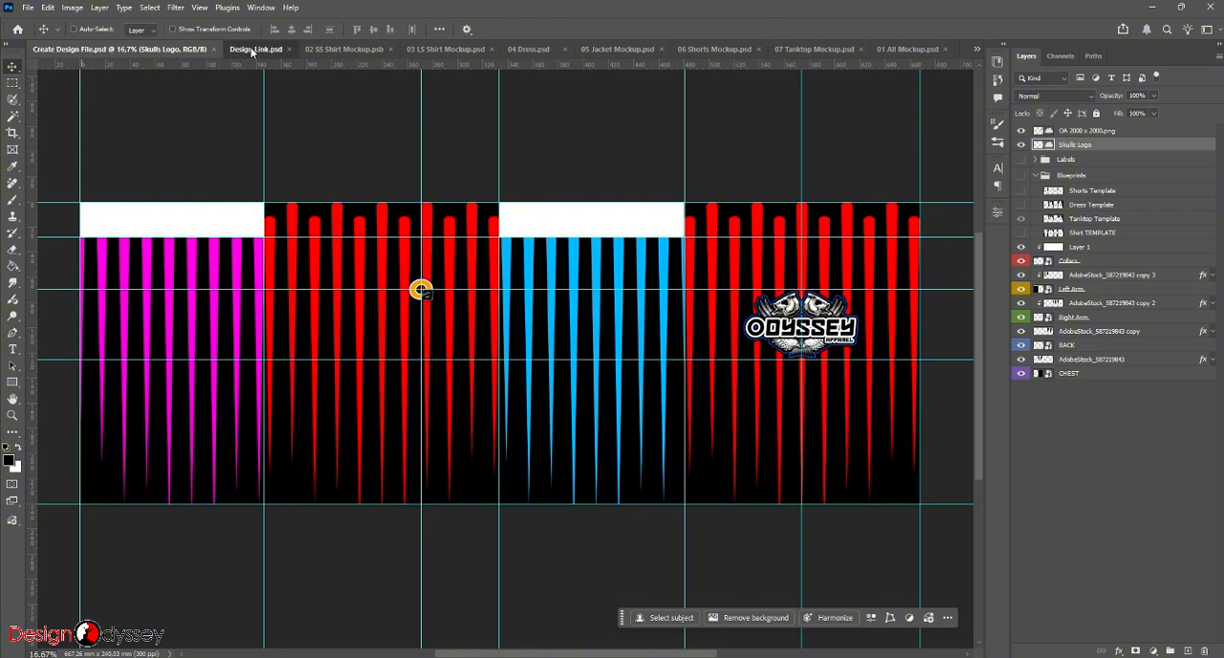
# - In Design Link.psd, relink the UPDATE/RELINK layer to the design file in the Design folder of Shirt 60 under Odyssey Fishing Shirts
pyautogui.click(252, 50)
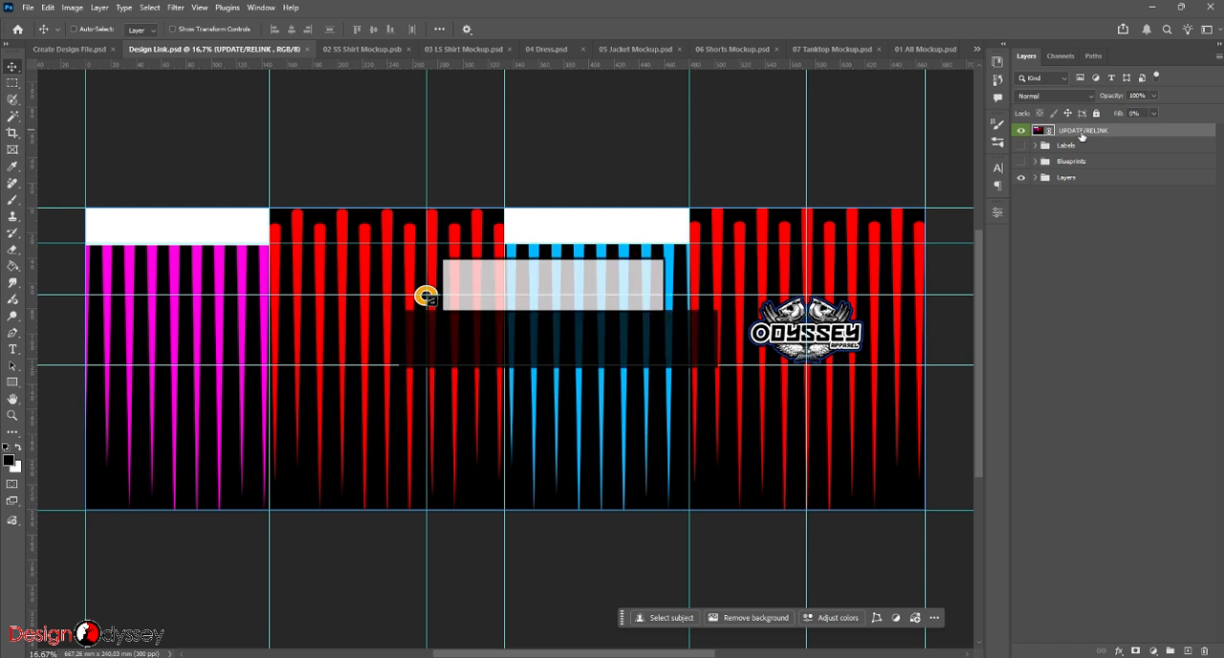
pyautogui.rightClick(1118, 132)
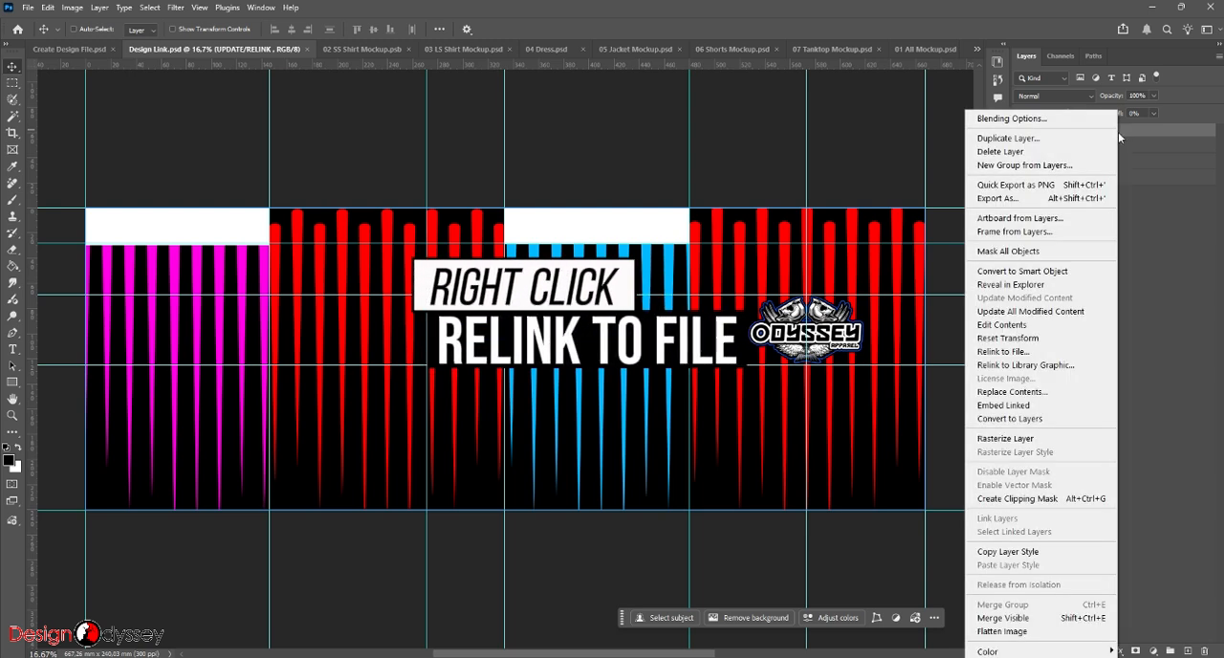
pyautogui.click(1032, 350)
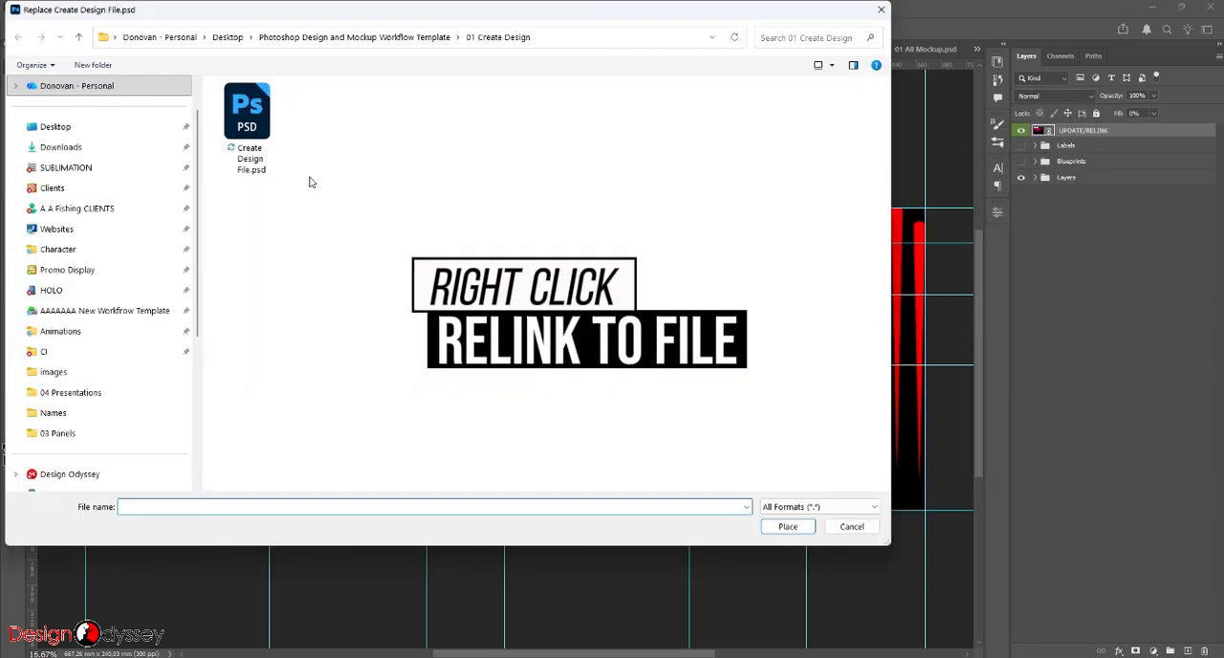
pyautogui.click(77, 218)
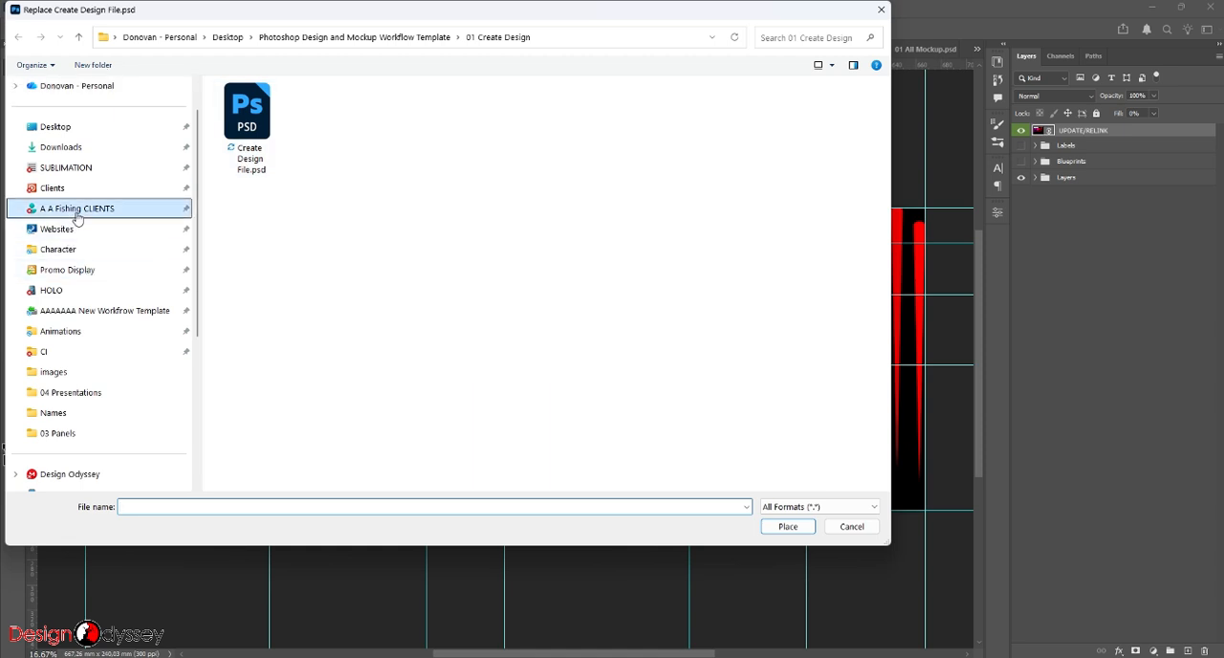
pyautogui.click(446, 38)
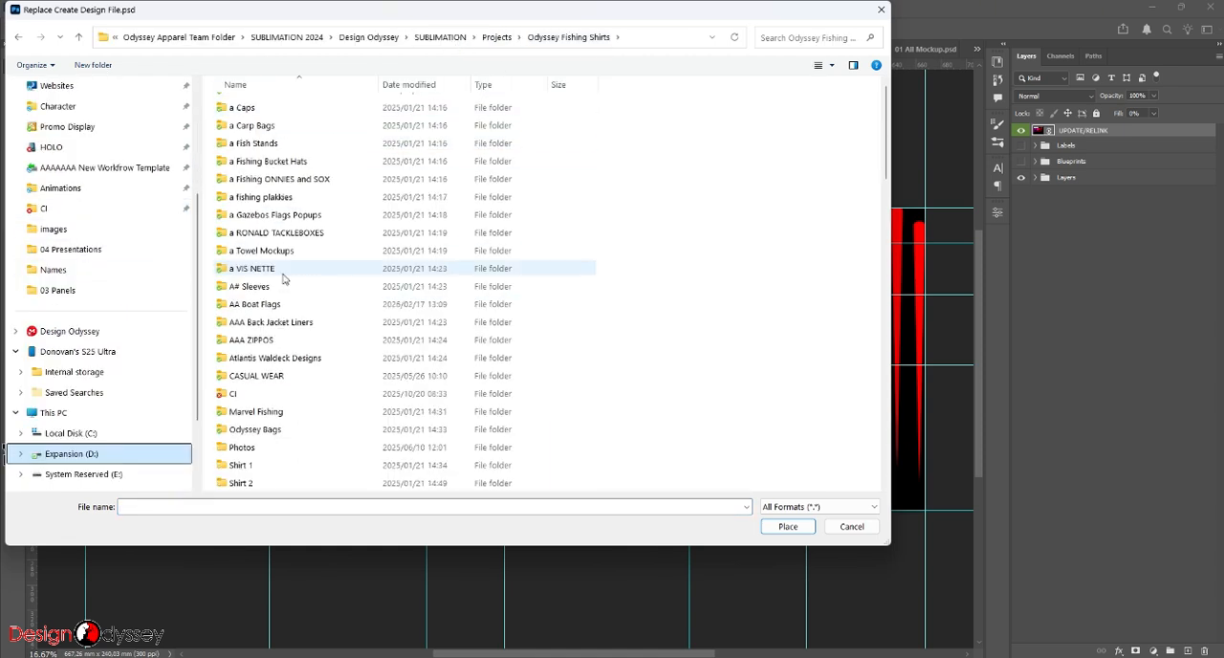
pyautogui.scroll(-20, 282, 278)
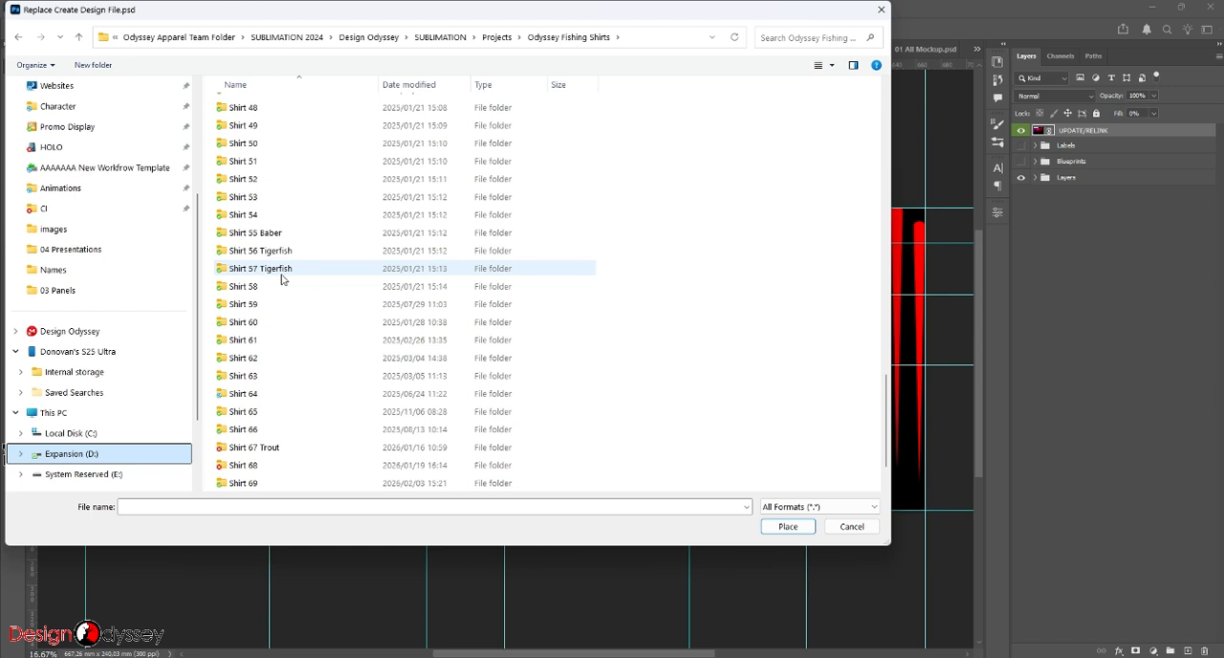
pyautogui.doubleClick(272, 330)
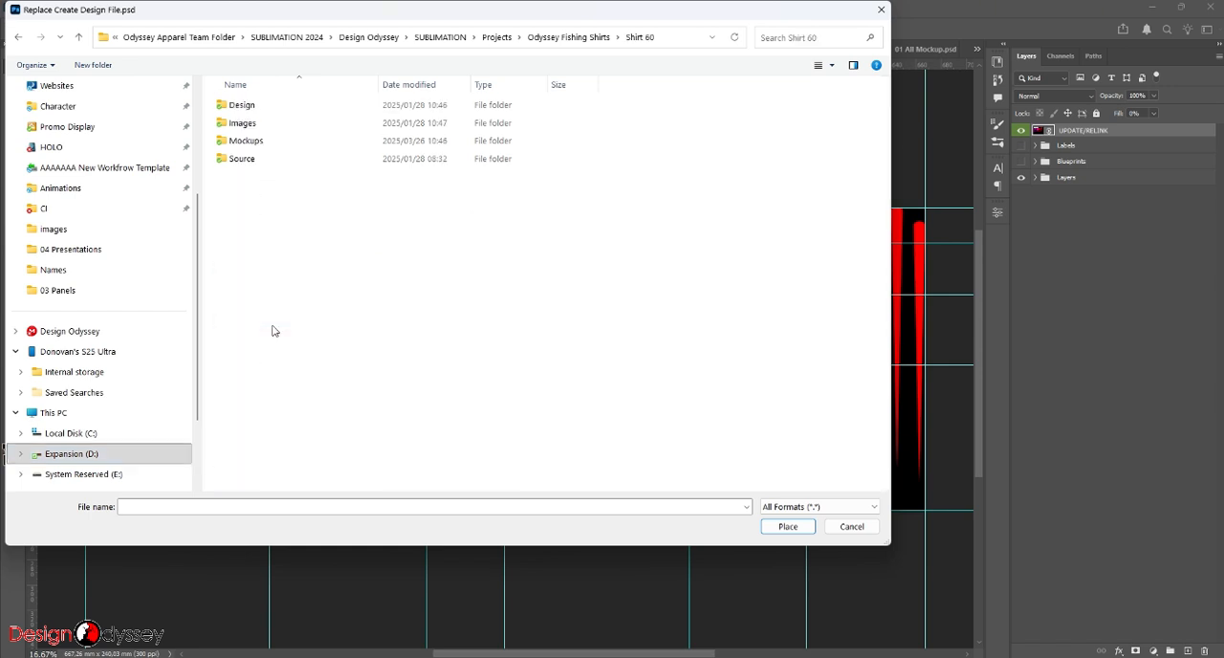
pyautogui.doubleClick(281, 104)
pyautogui.click(394, 114)
pyautogui.doubleClick(394, 114)
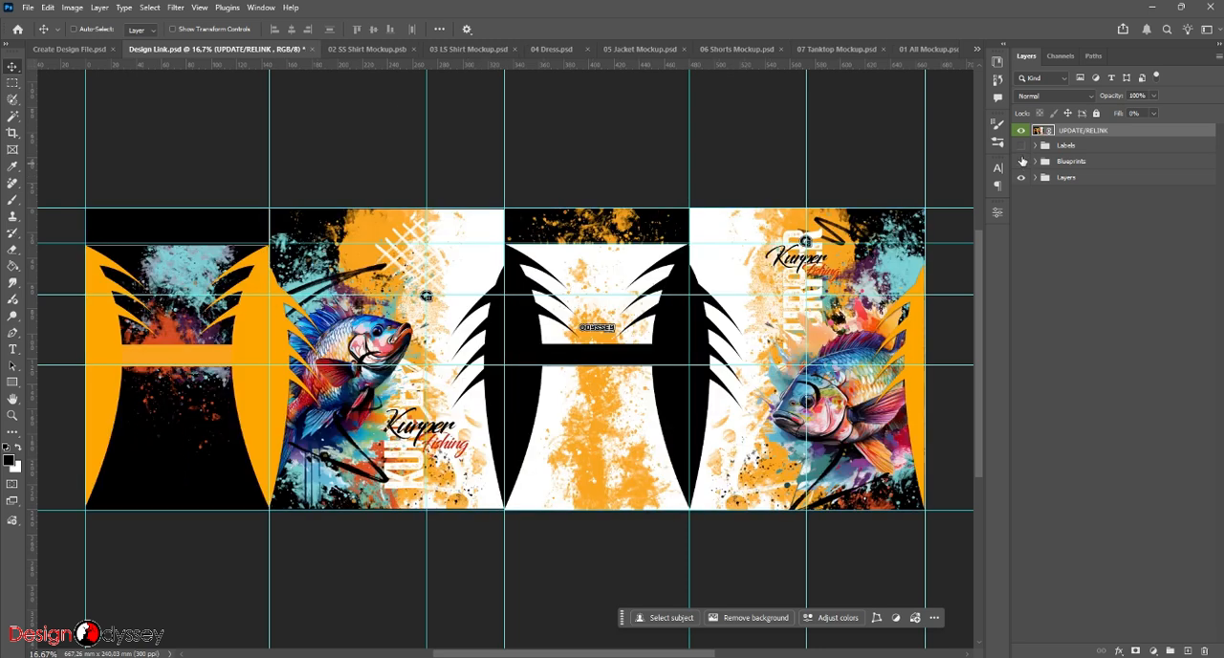
# - Check the relinked fish artwork against the Blueprints and Labels overlays, leaving both groups hidden
pyautogui.click(1022, 162)
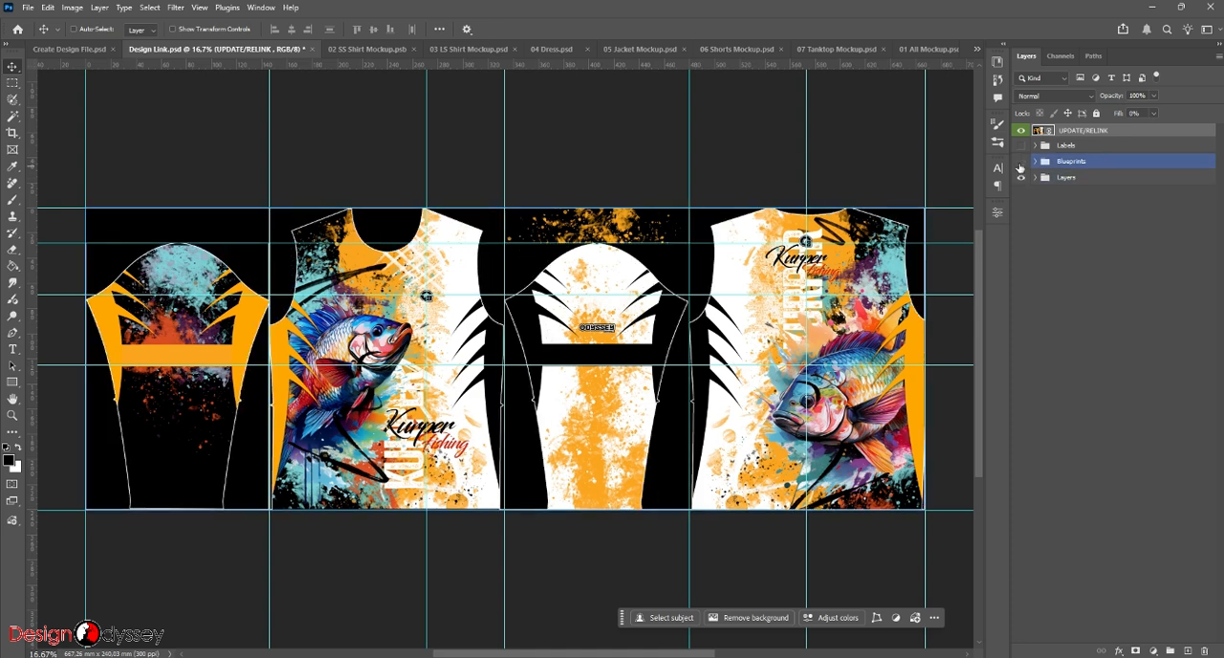
pyautogui.click(1022, 162)
pyautogui.click(1021, 145)
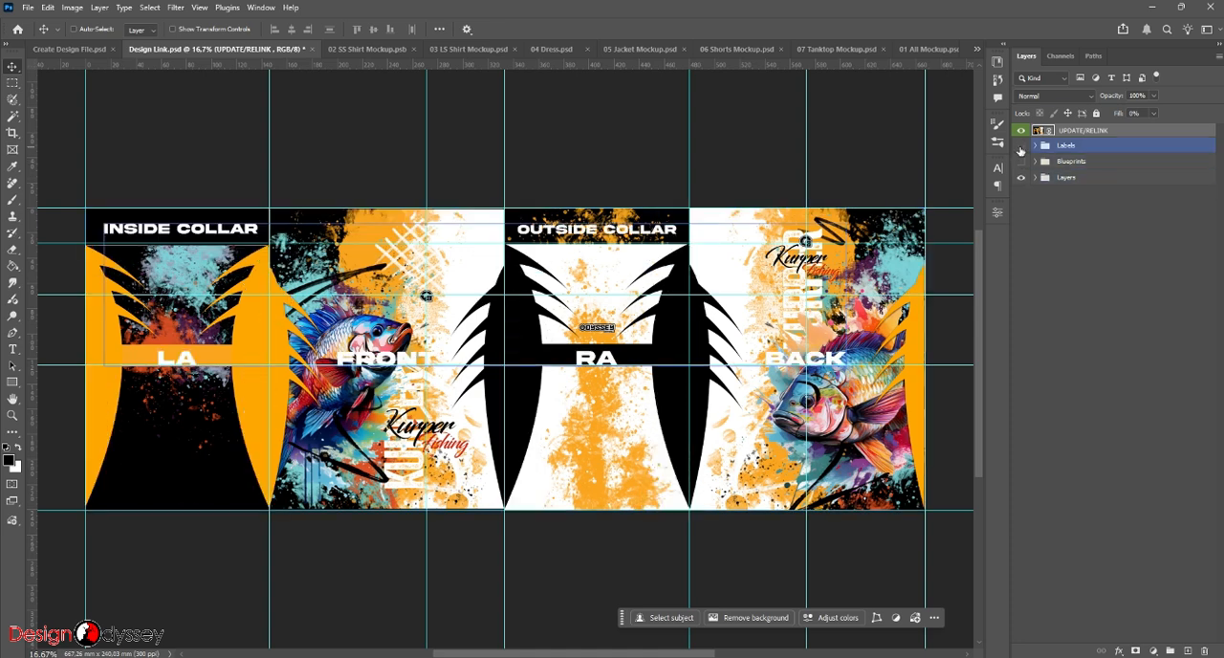
pyautogui.click(1021, 146)
pyautogui.click(1021, 161)
pyautogui.click(1022, 162)
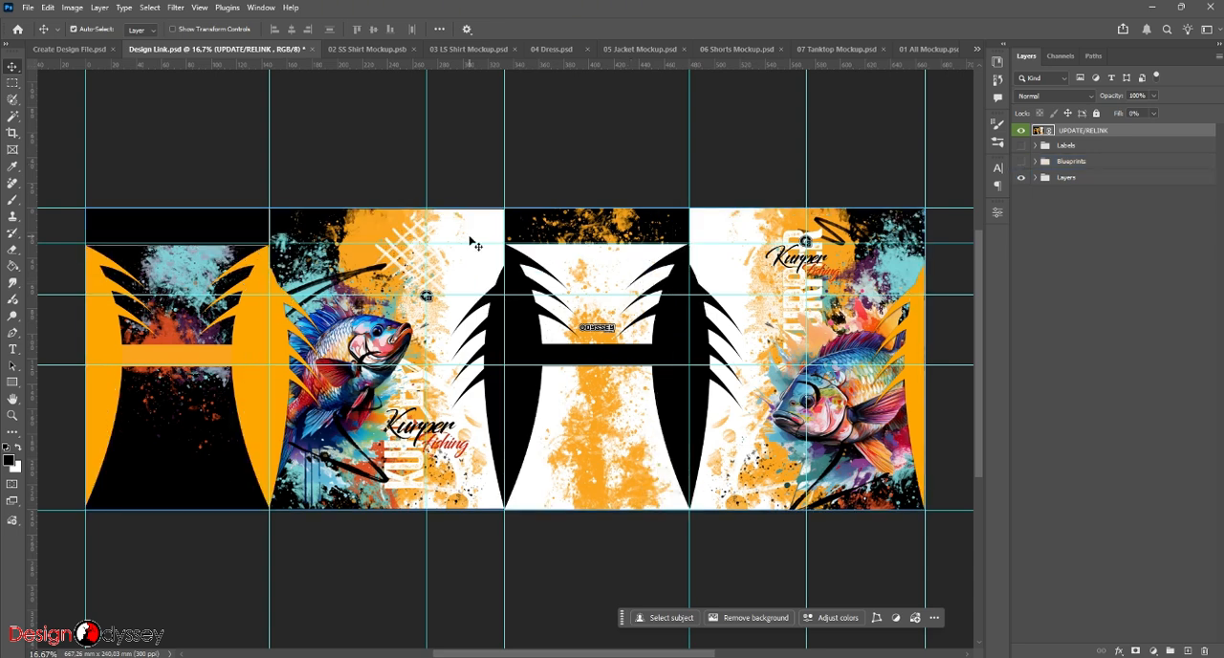
# - Save Design Link.psd and export all slices as maximum-quality JPEGs to the 03 Panels folder, replacing the existing panel images
pyautogui.hotkey('ctrl', 's')
pyautogui.hotkey('ctrl', 'shift', 'alt', 's')
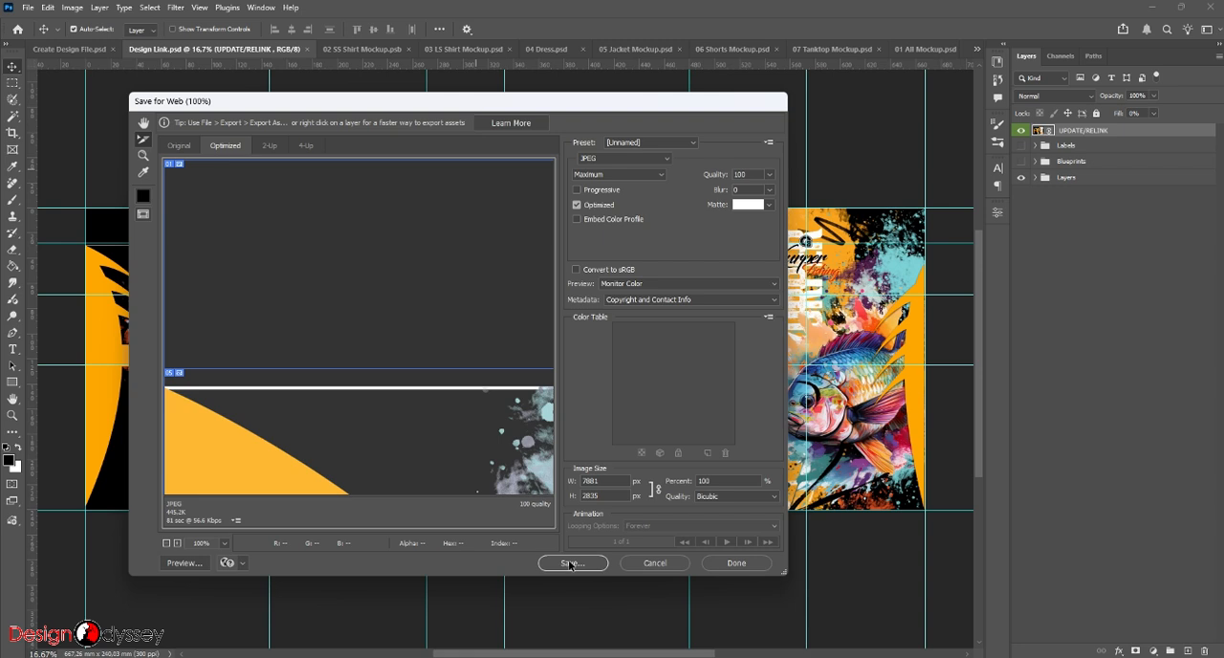
pyautogui.click(571, 563)
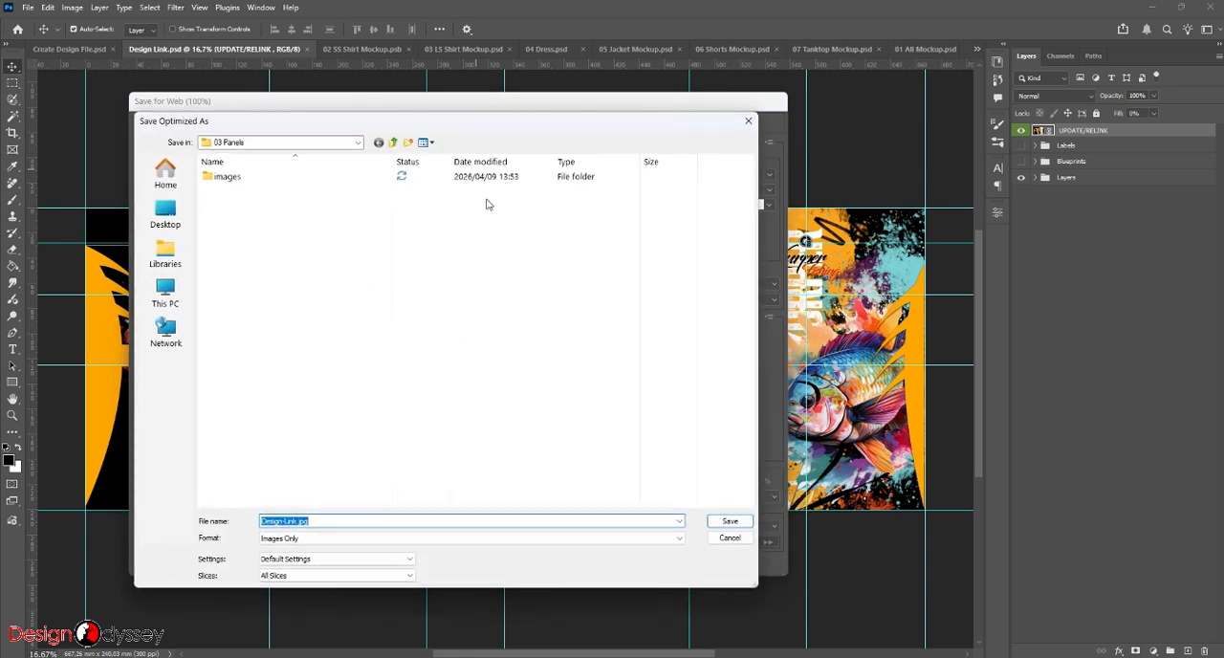
pyautogui.click(730, 522)
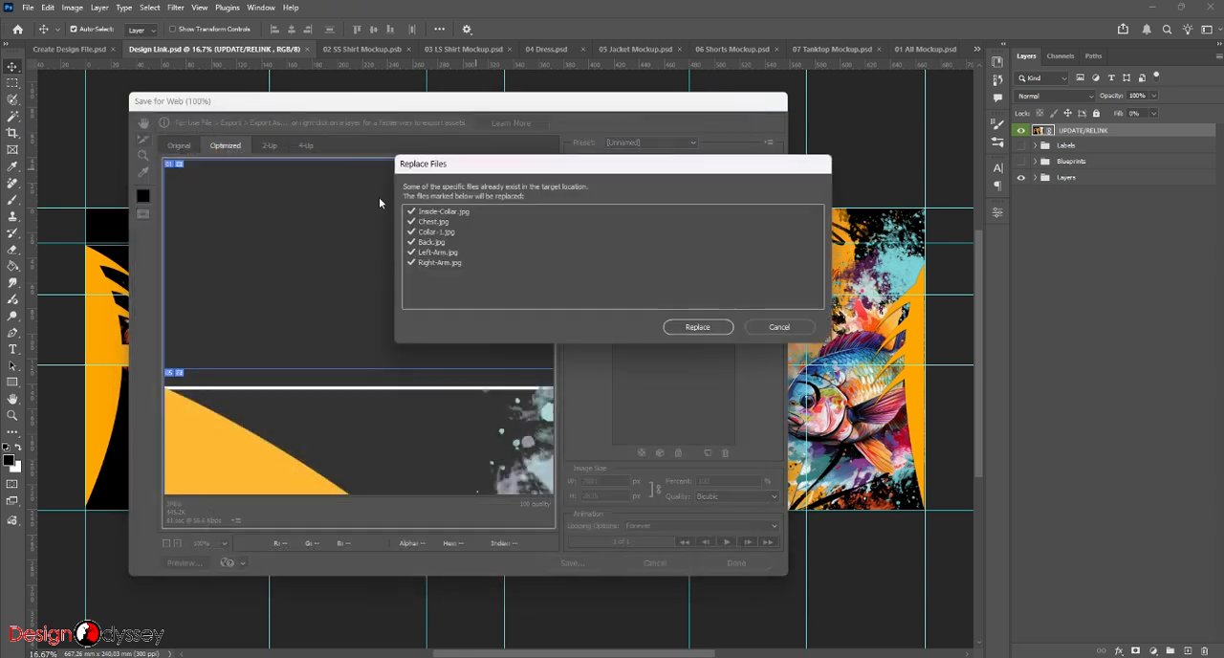
pyautogui.click(697, 325)
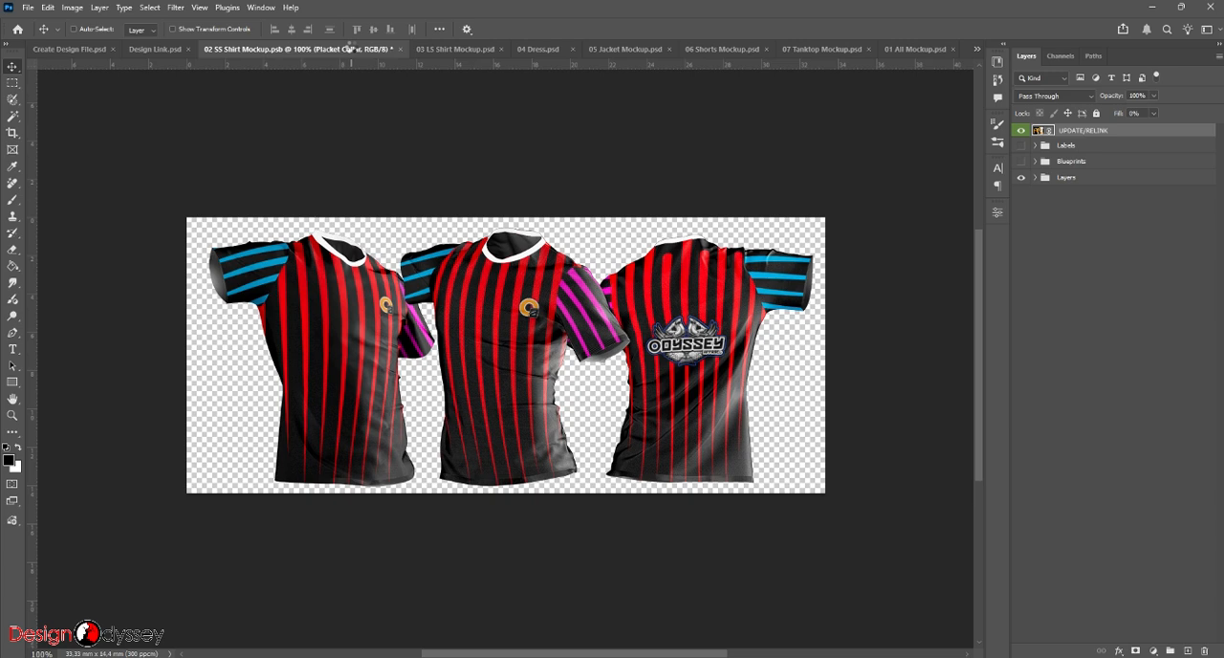
# - Refresh 02 SS Shirt Mockup.psb and 03 LS Shirt Mockup.psd with the new fish artwork and save both files
pyautogui.click(351, 49)
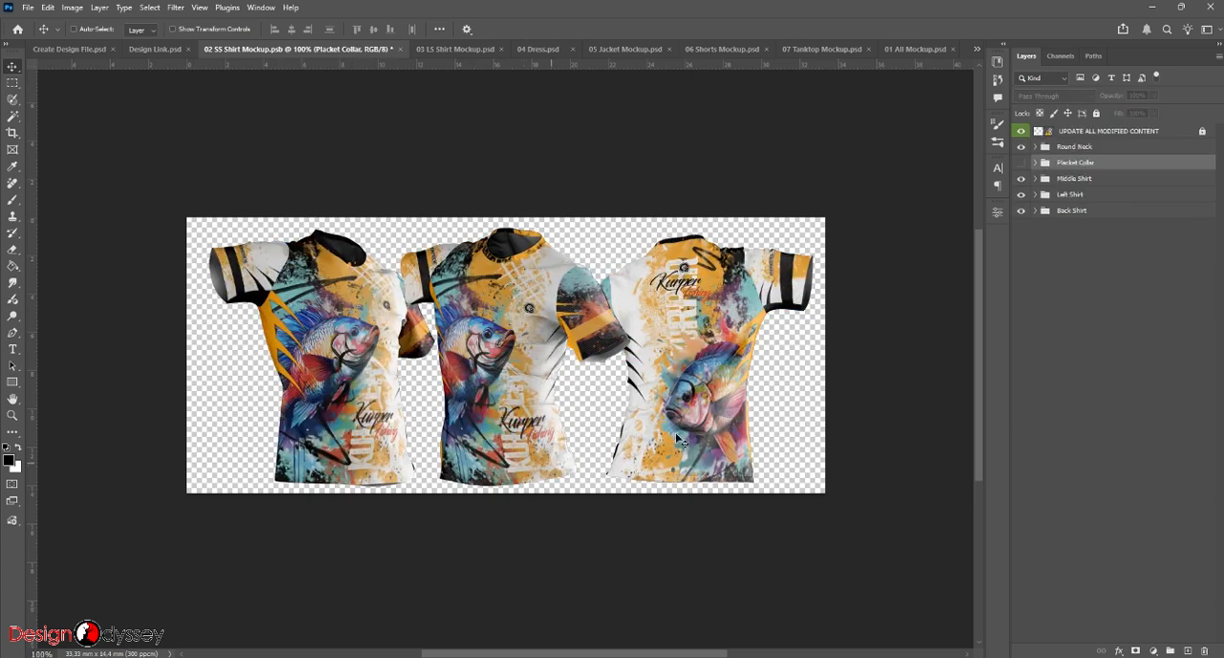
pyautogui.hotkey('ctrl', 's')
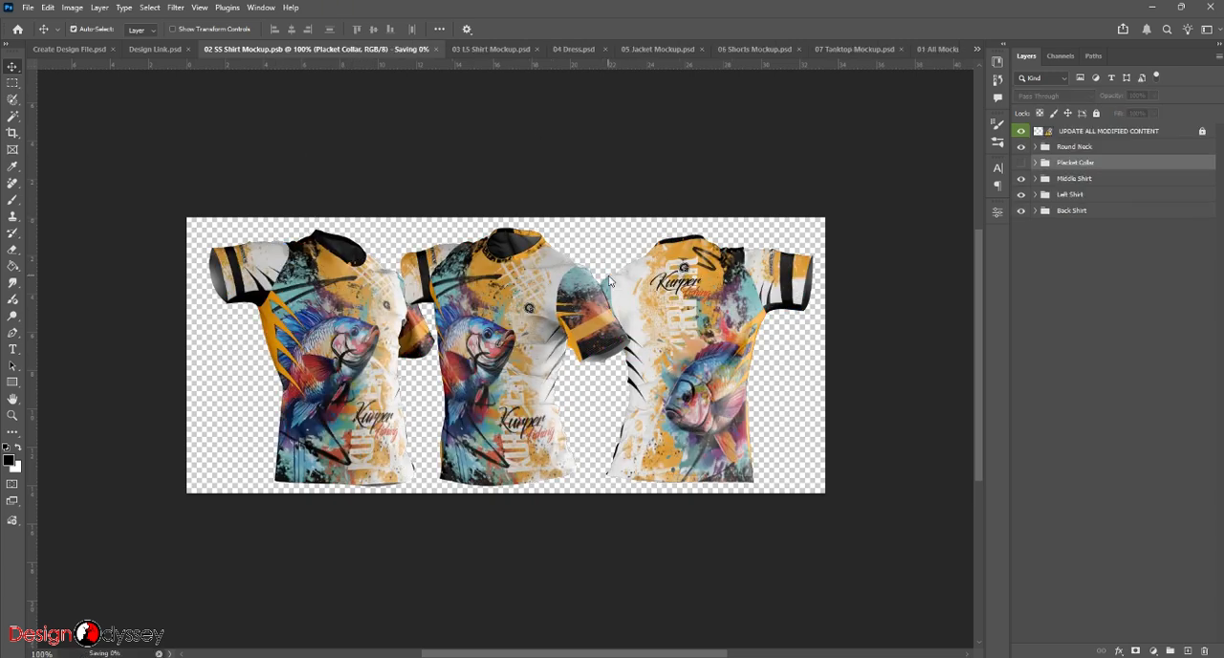
pyautogui.click(461, 47)
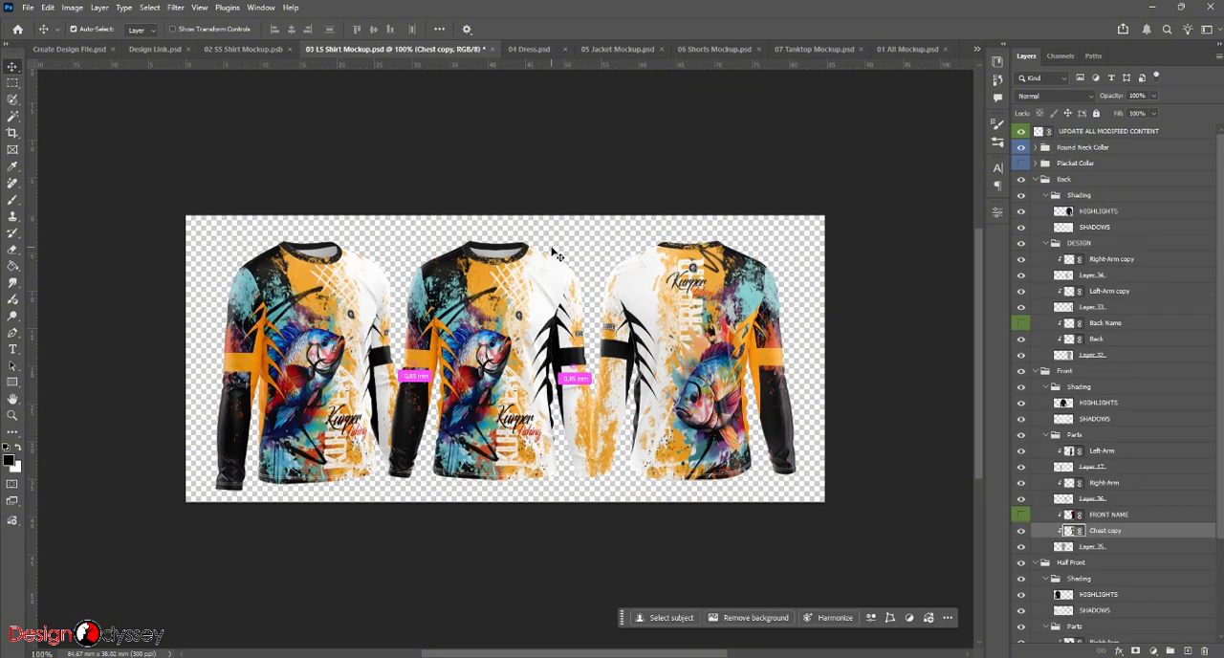
pyautogui.hotkey('ctrl', 's')
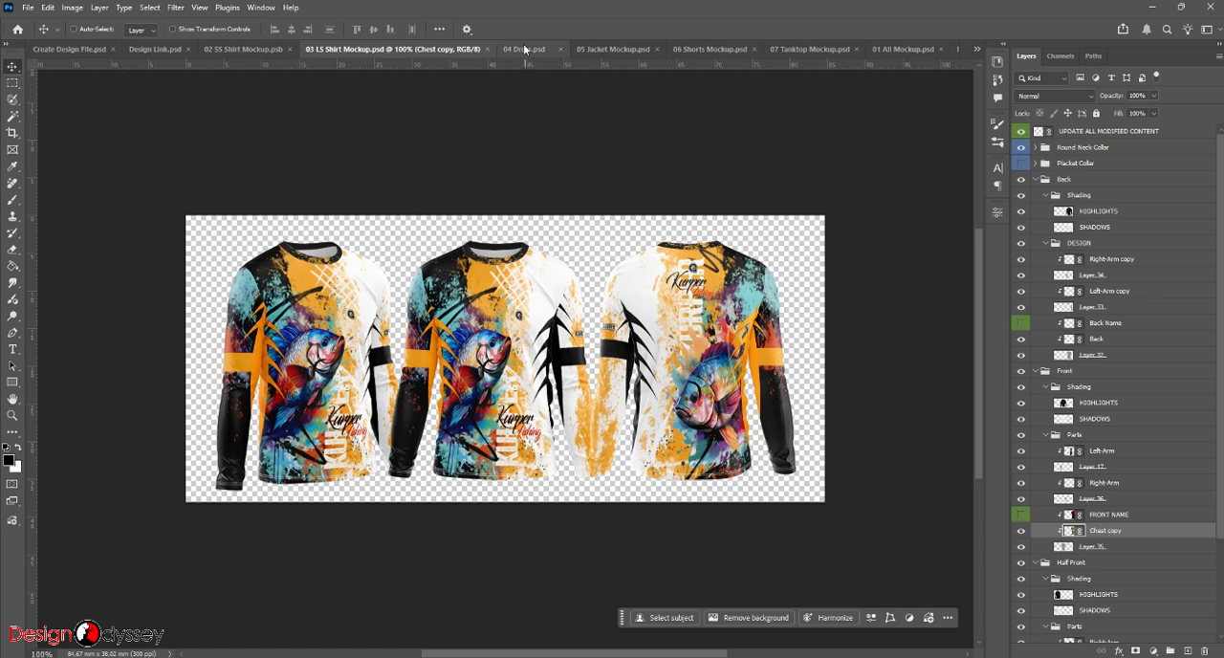
# - Update and save the dress, jacket, shorts and tank top mockup files with the new fish artwork
pyautogui.click(524, 48)
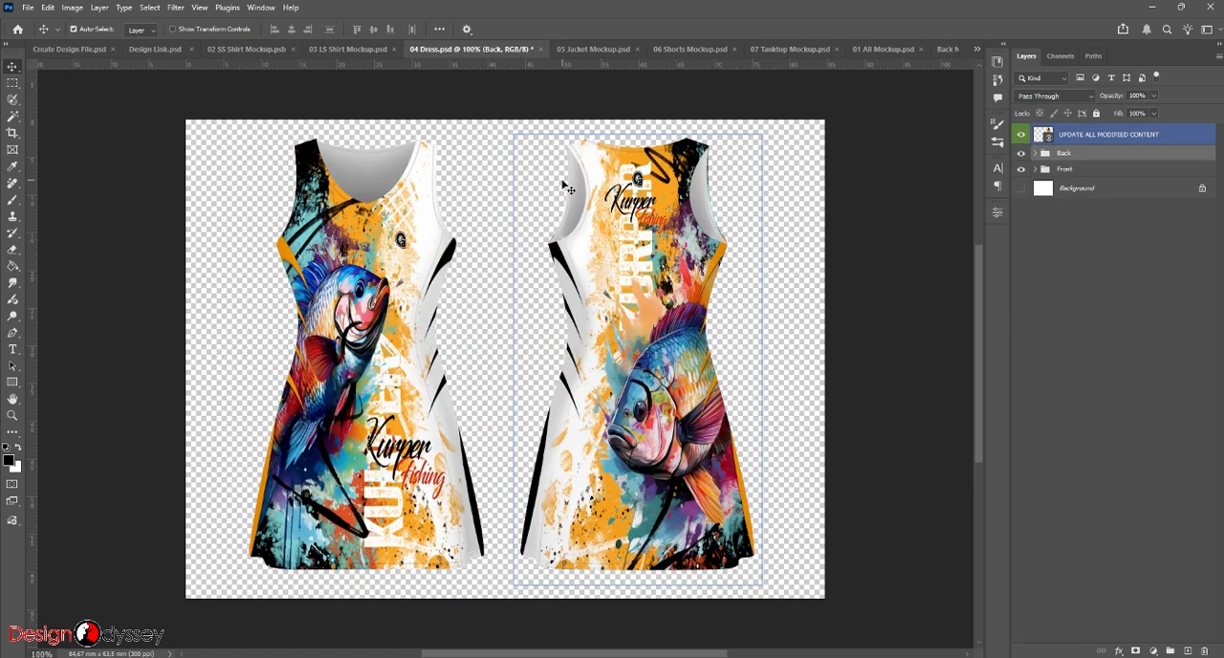
pyautogui.hotkey('ctrl', 's')
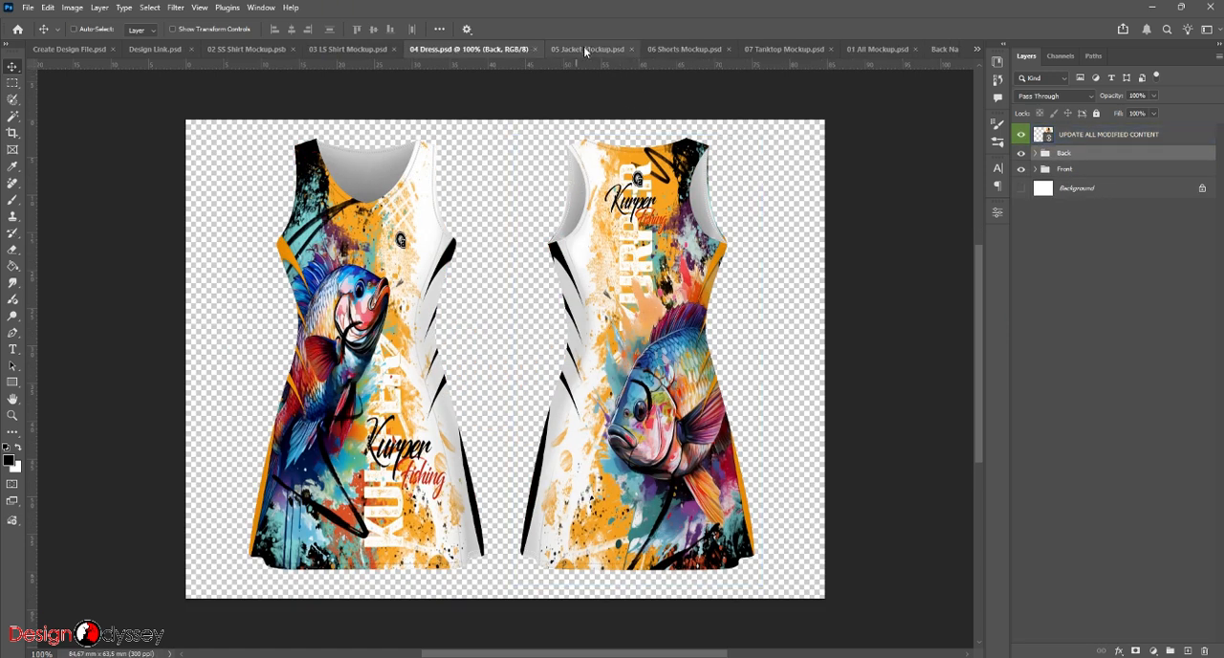
pyautogui.click(584, 47)
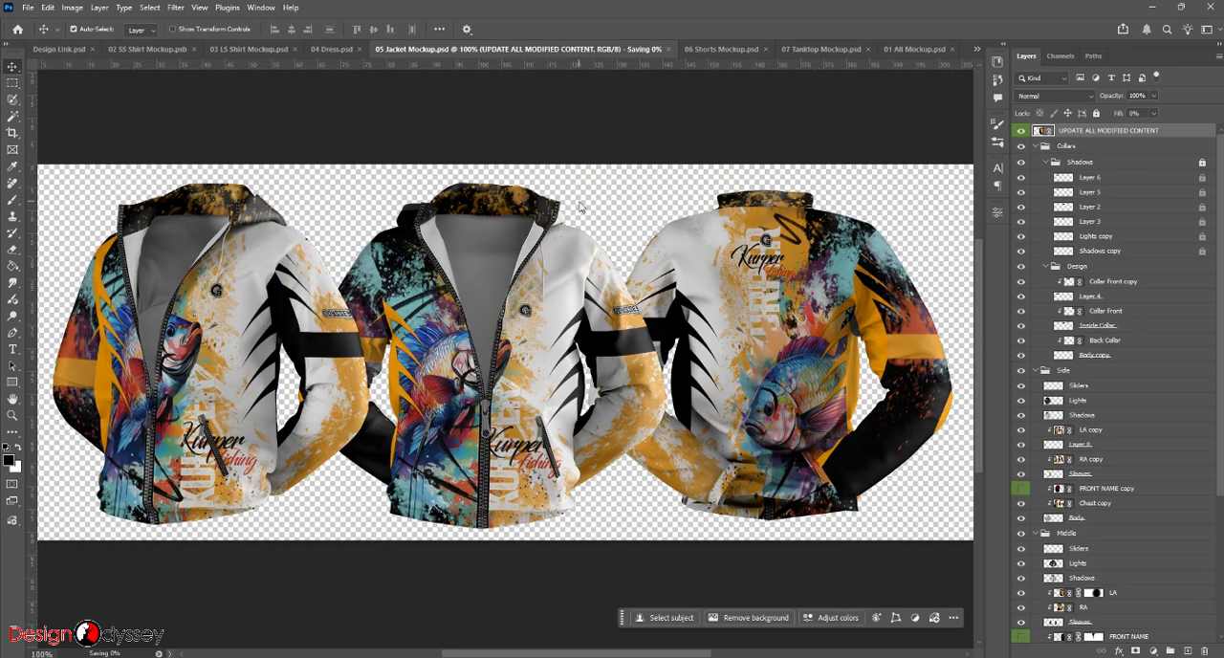
pyautogui.click(772, 50)
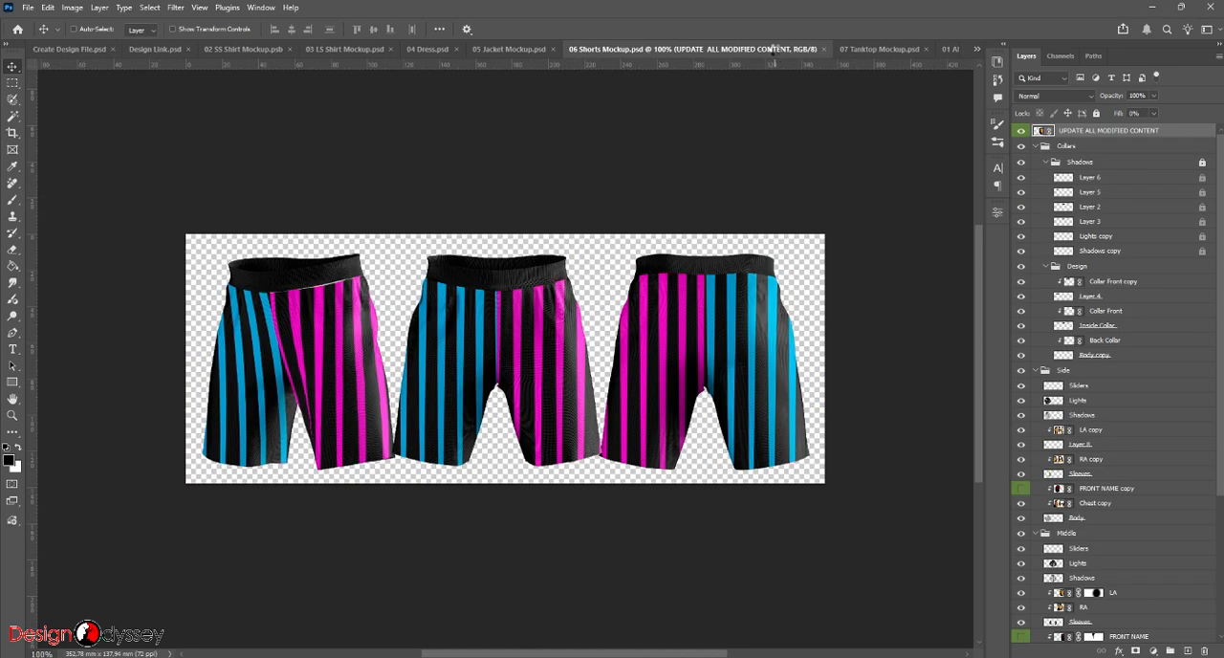
pyautogui.click(861, 48)
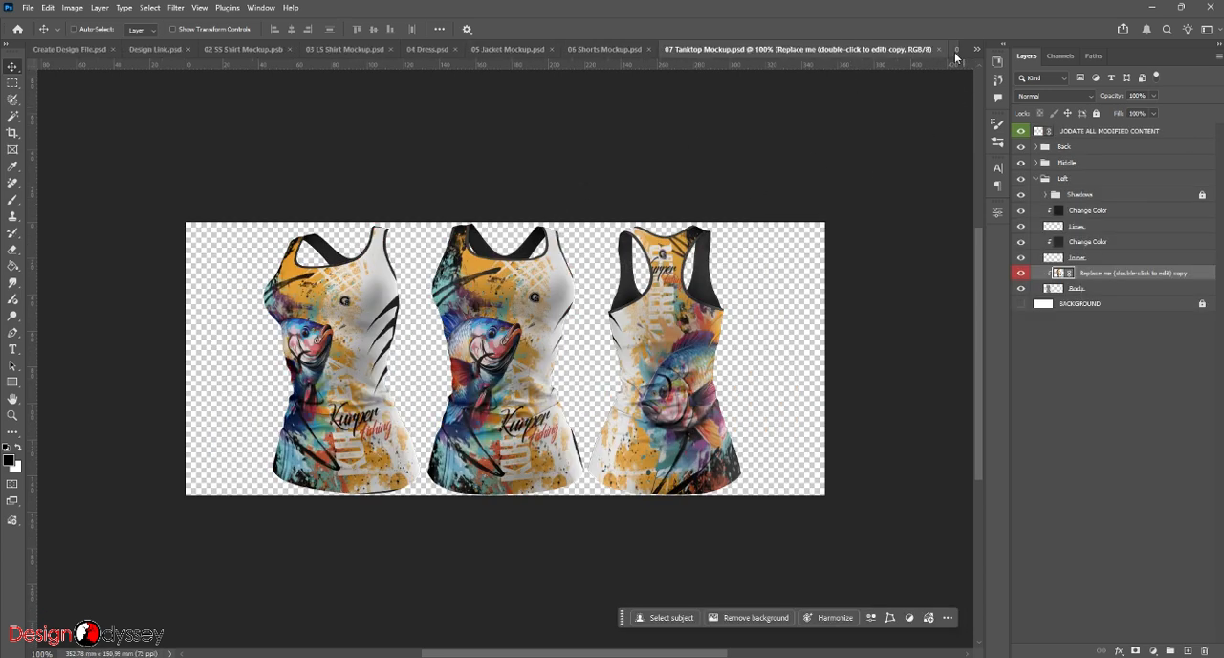
# - In 01 All Mockup.psd, replace the visible SS Shirt group with the Jacket group, previewing the LS Shirt and Dress groups in between
pyautogui.click(954, 49)
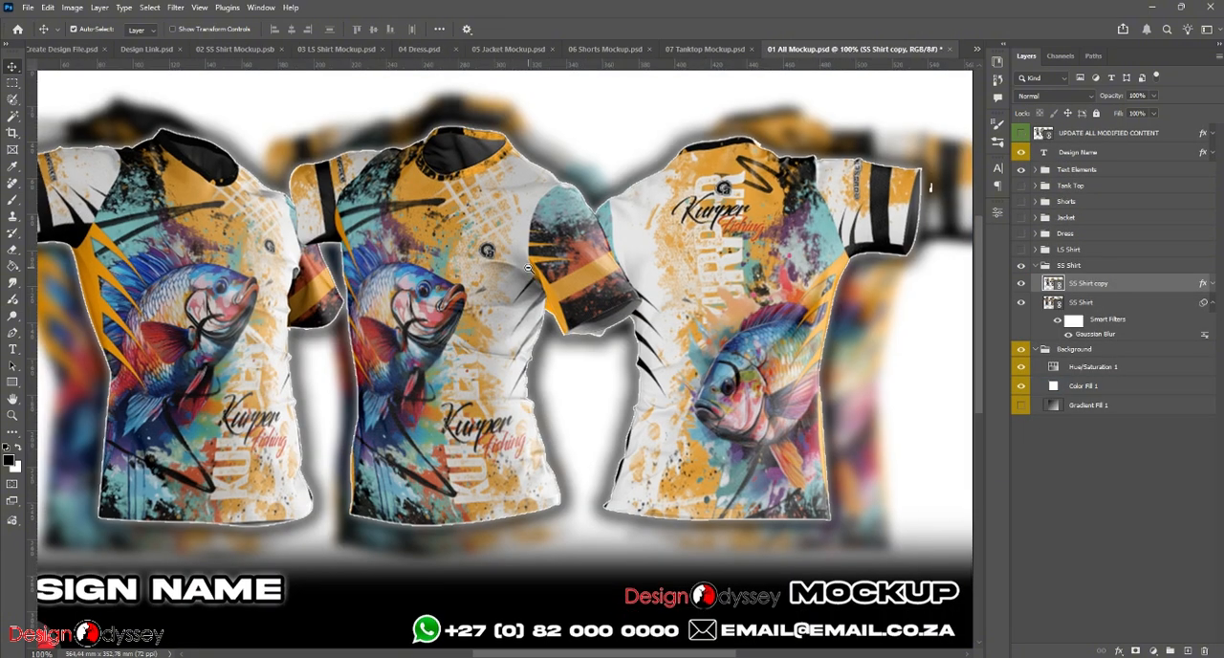
pyautogui.keyDown('ctrl'); pyautogui.keyDown('alt'); pyautogui.click(528, 269); pyautogui.keyUp('alt'); pyautogui.keyUp('ctrl')
pyautogui.click(1021, 266)
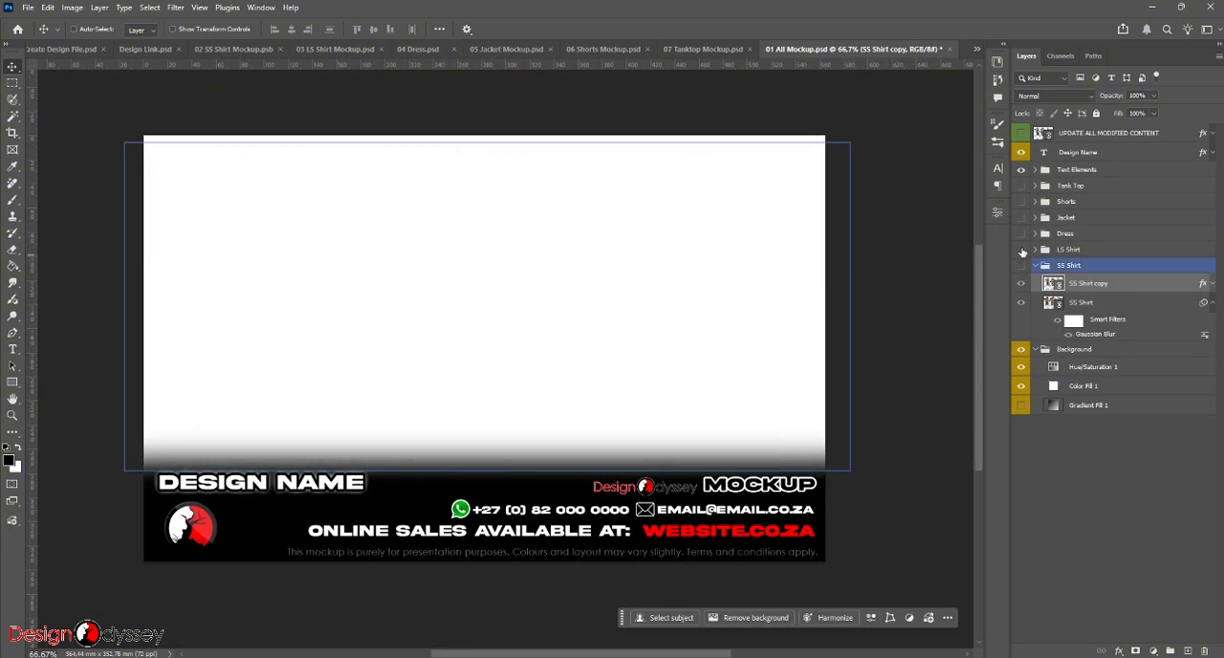
pyautogui.click(1022, 249)
pyautogui.click(1022, 250)
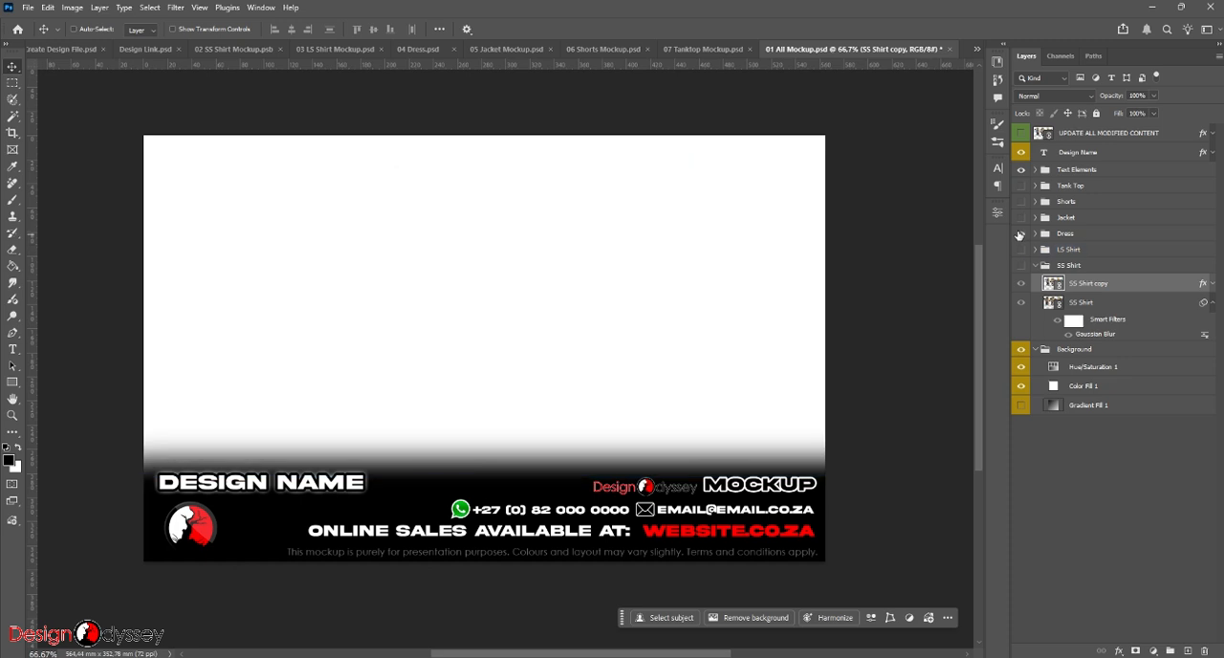
pyautogui.click(1020, 234)
pyautogui.click(1020, 234)
pyautogui.click(1021, 219)
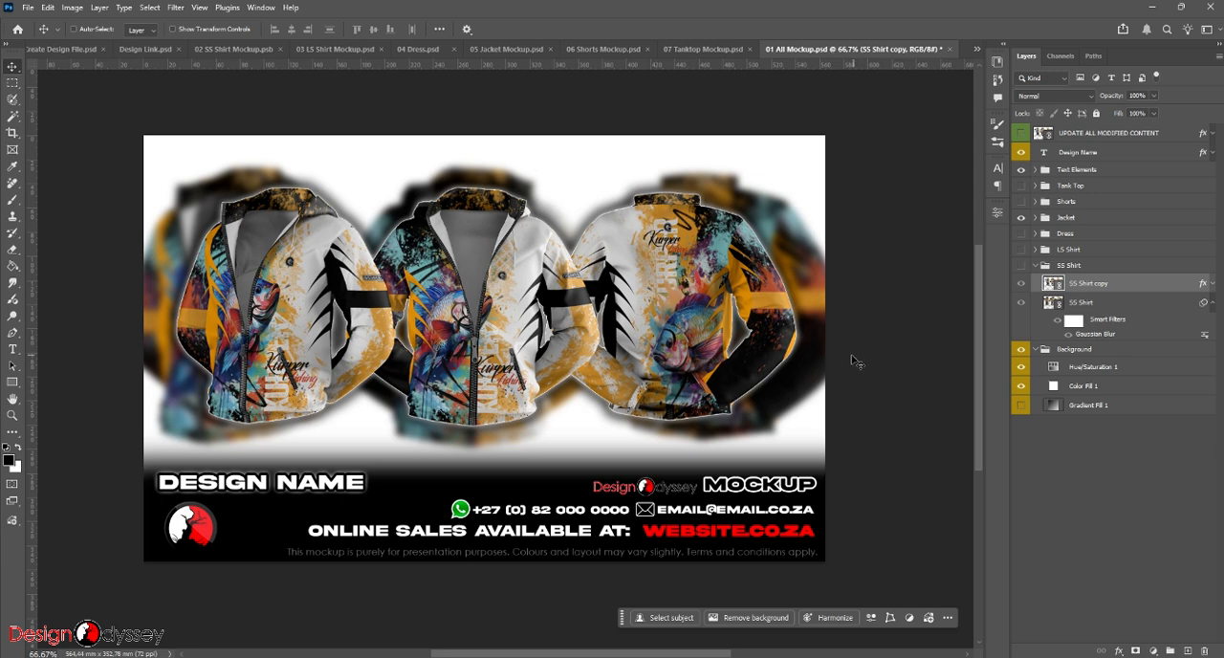
# - Change the design name text on the presentation to D#60 KURPER
pyautogui.click(212, 487)
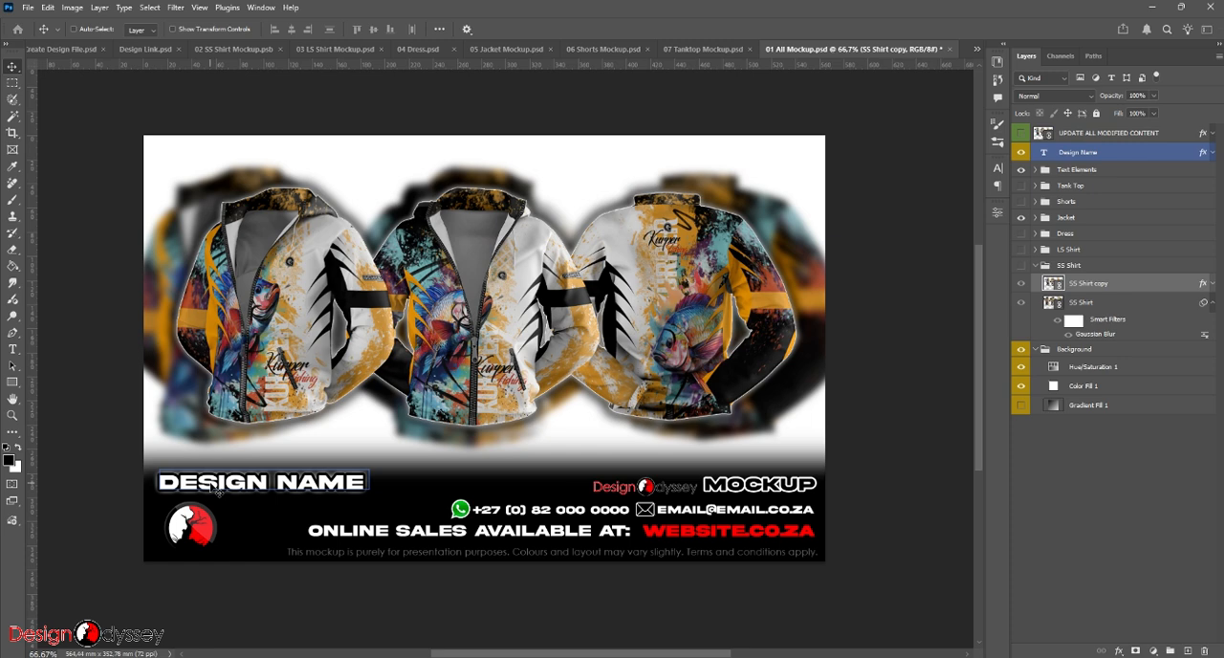
pyautogui.click(12, 67)
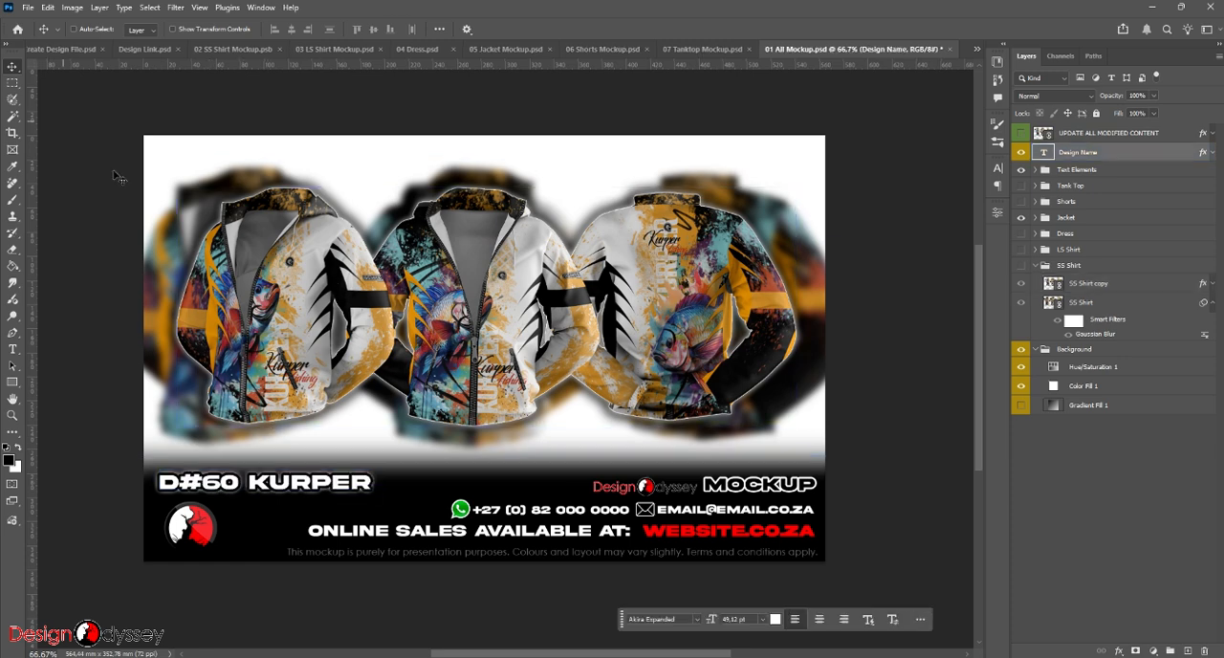